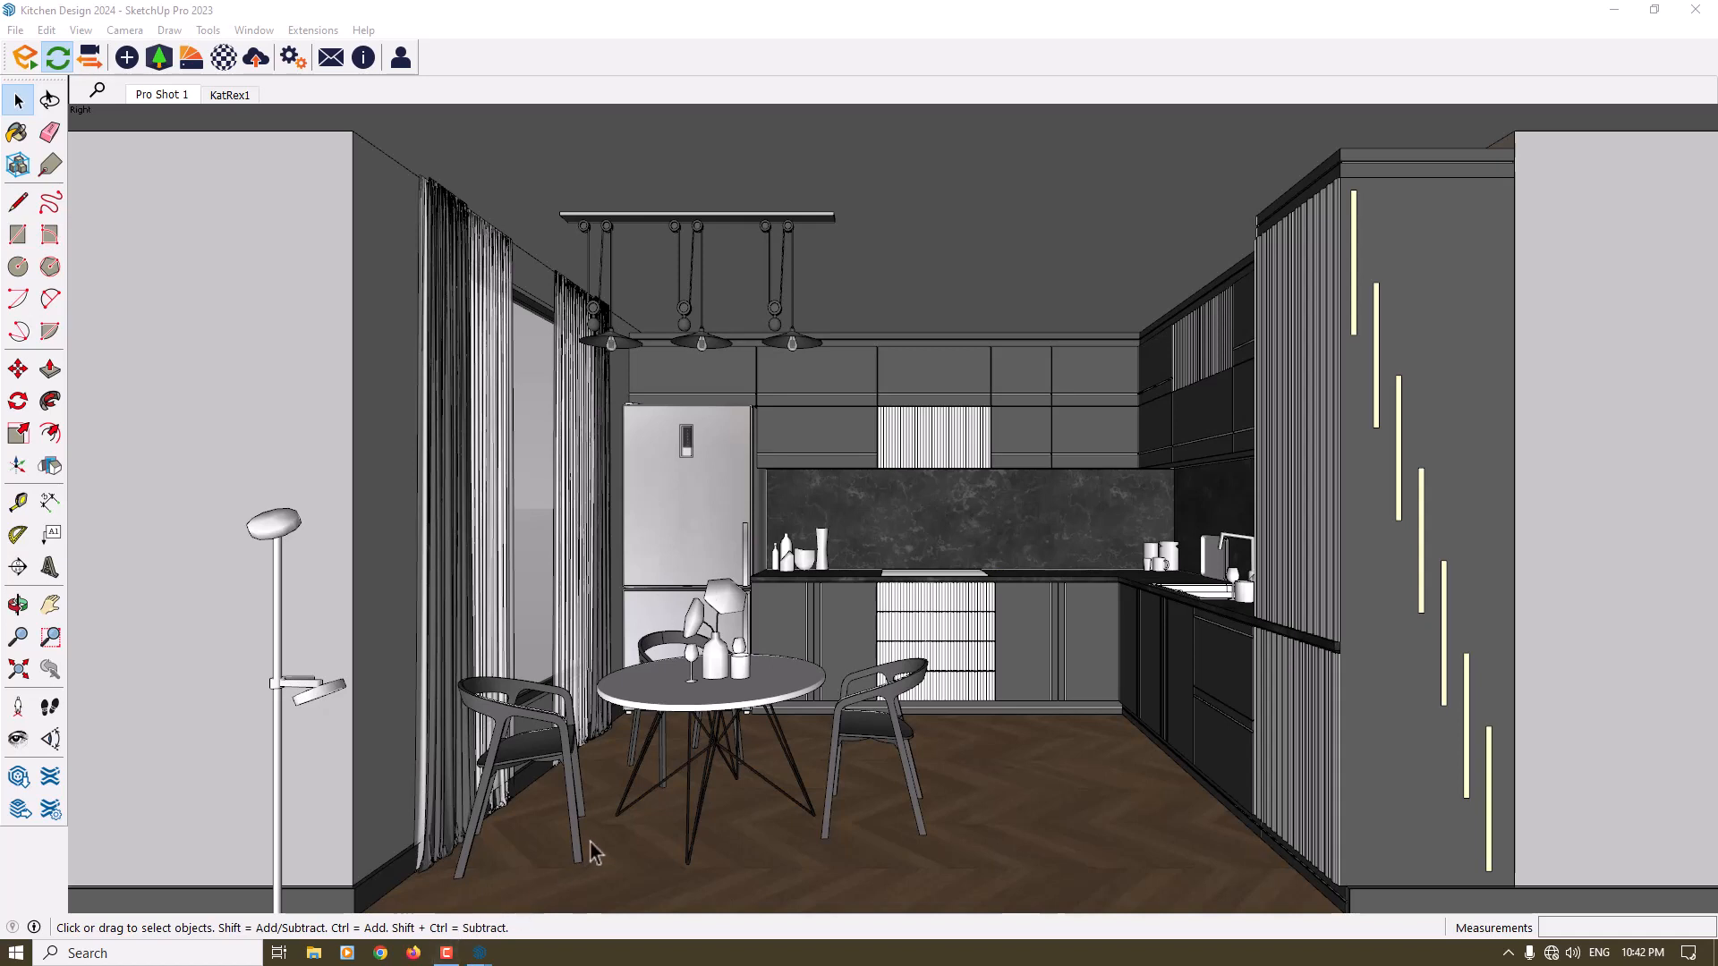
- Examine the kitchen model from the inside and the outside, and return to the saved scene facing the dining table
scroll(891, 734, up, 3)
middle_drag(804, 703, 750, 716)
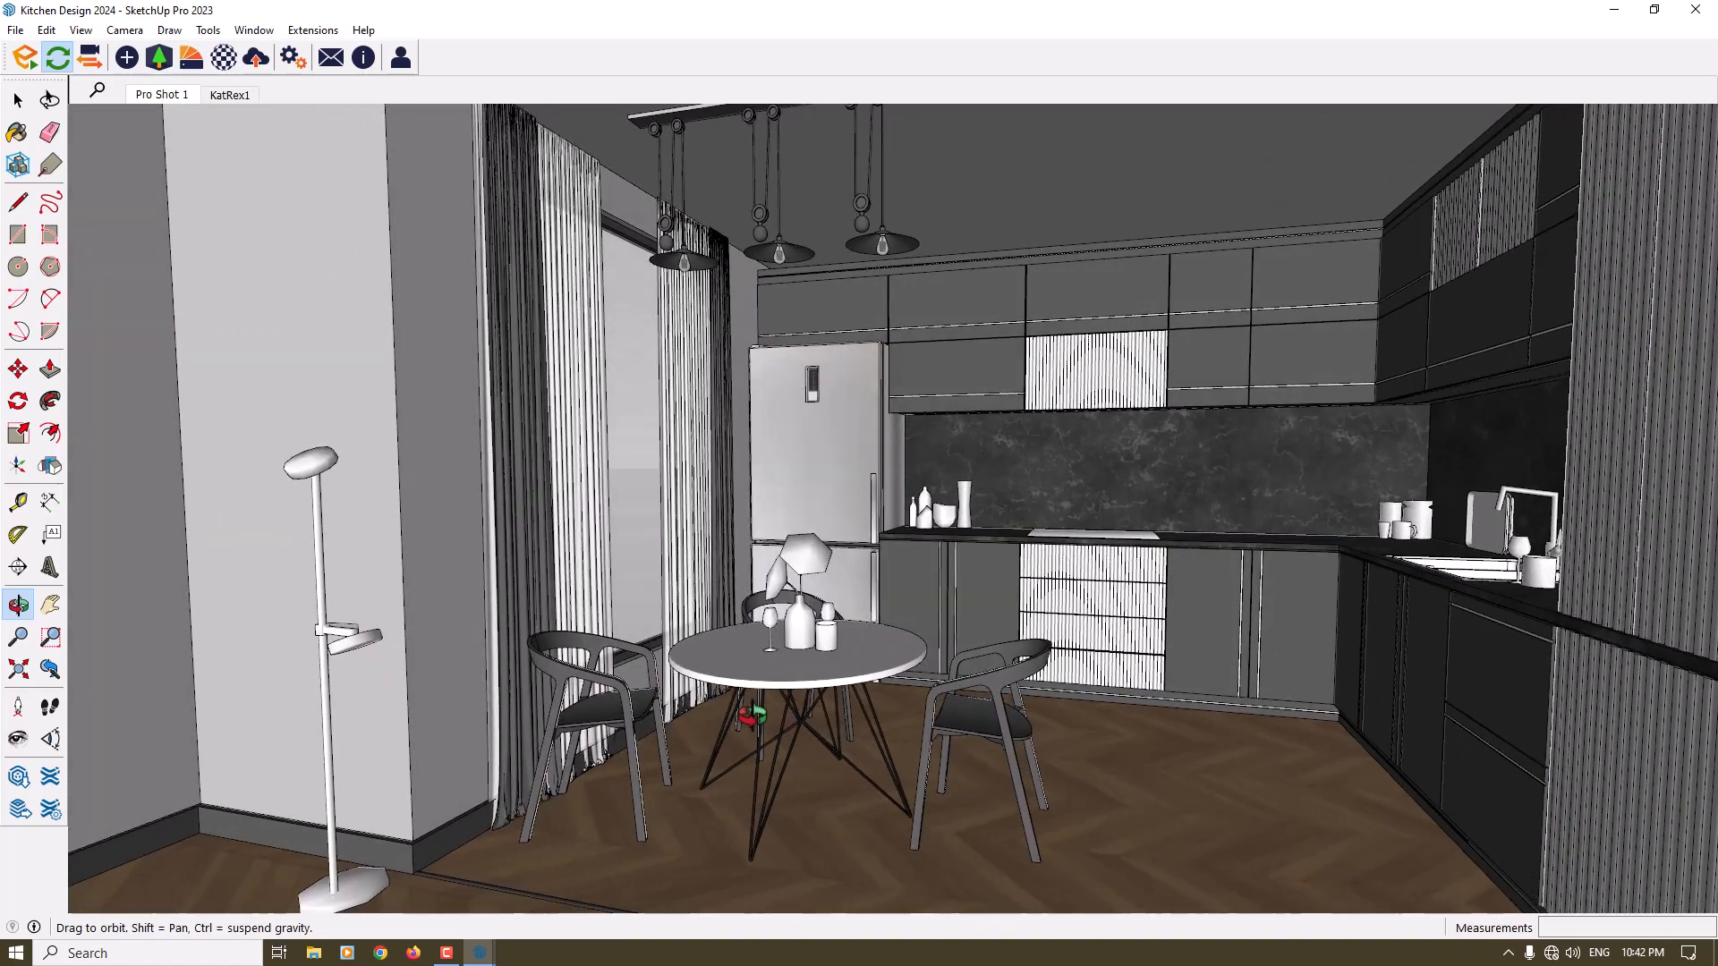
key(space)
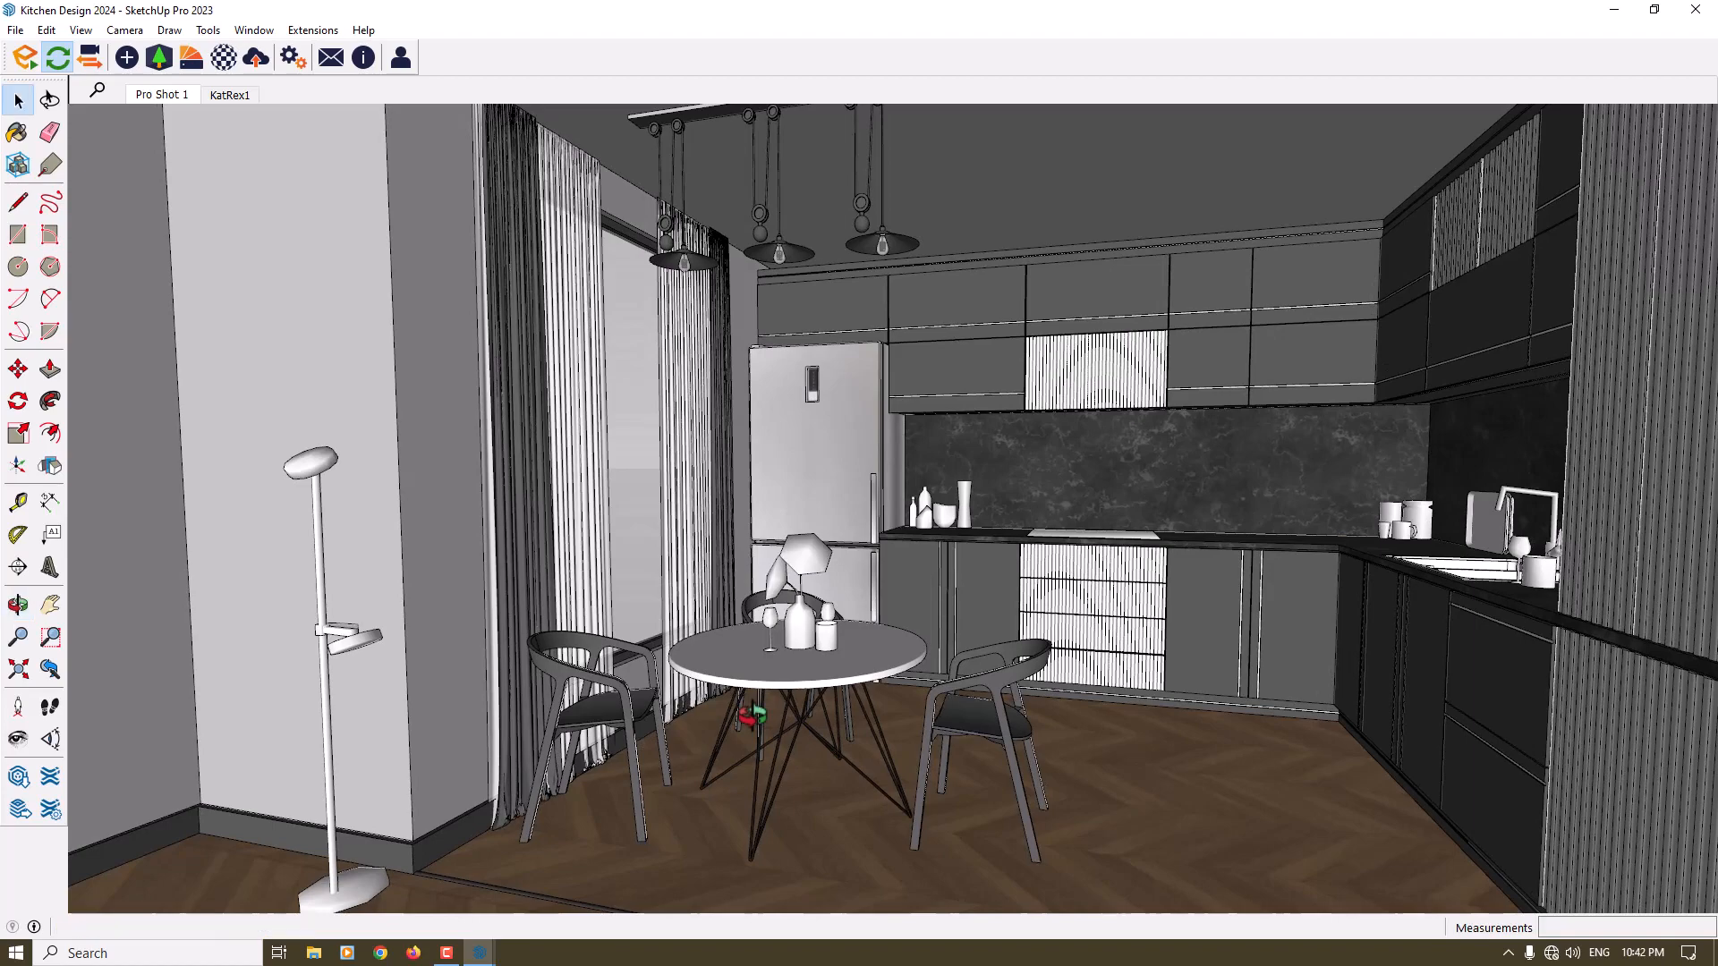
middle_drag(626, 644, 1410, 680)
scroll(653, 426, down, 8)
middle_drag(653, 426, 395, 391)
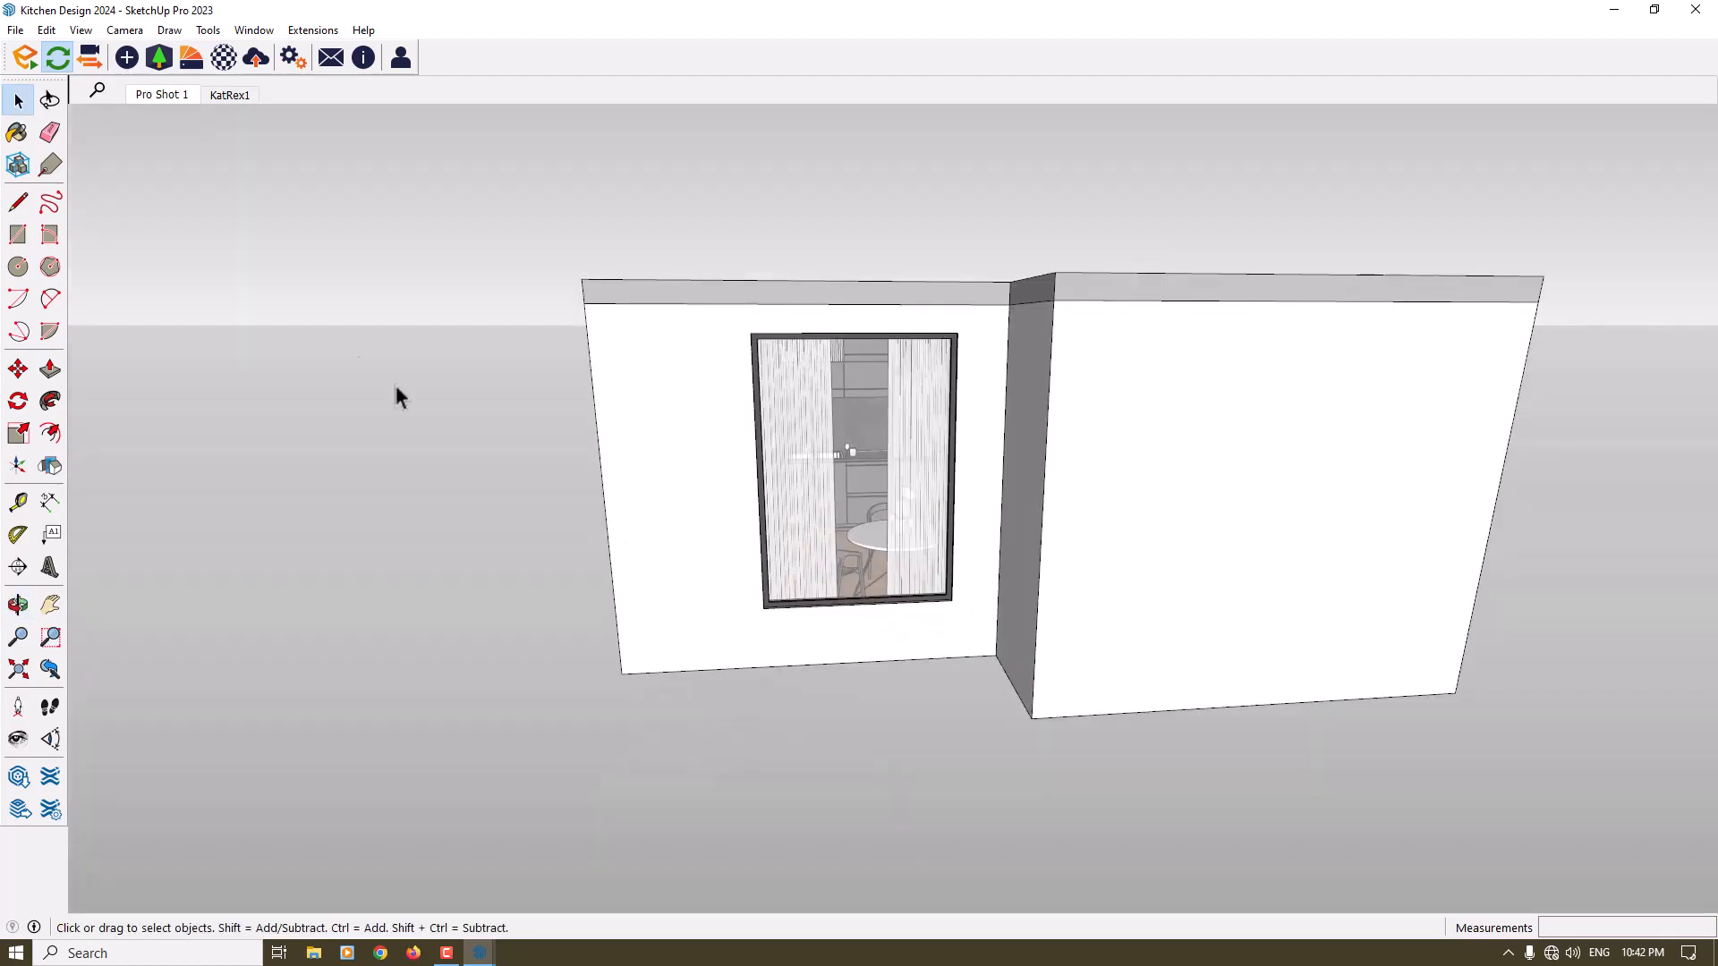
click(212, 99)
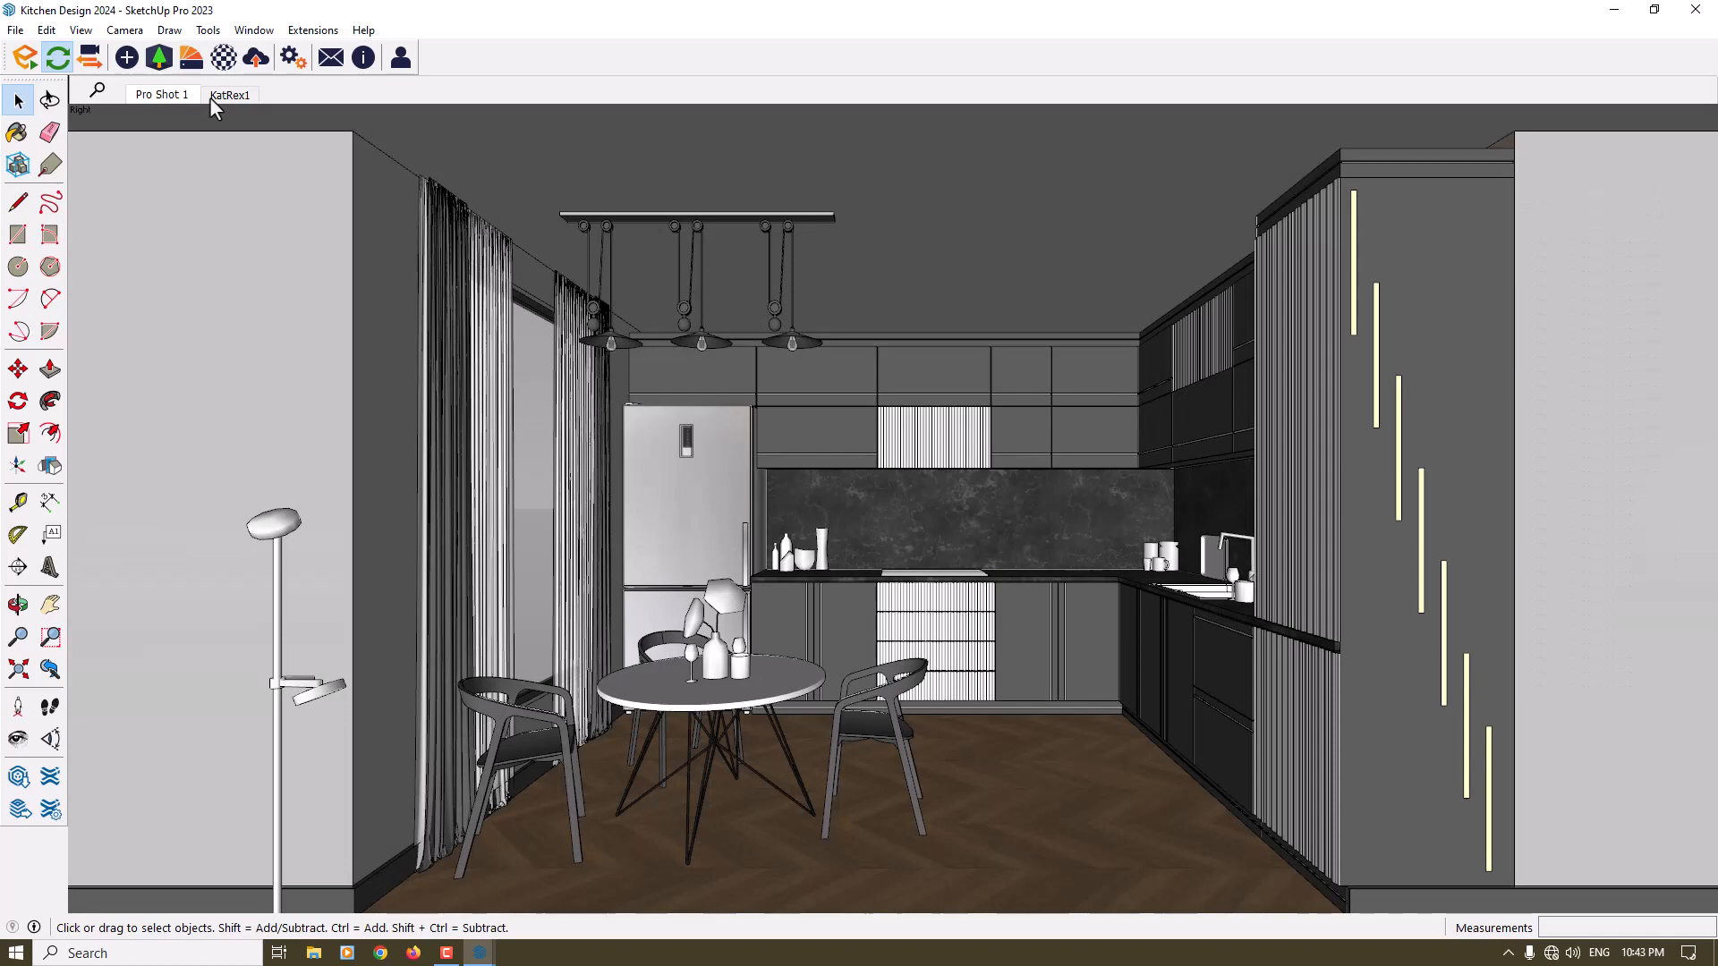
click(211, 98)
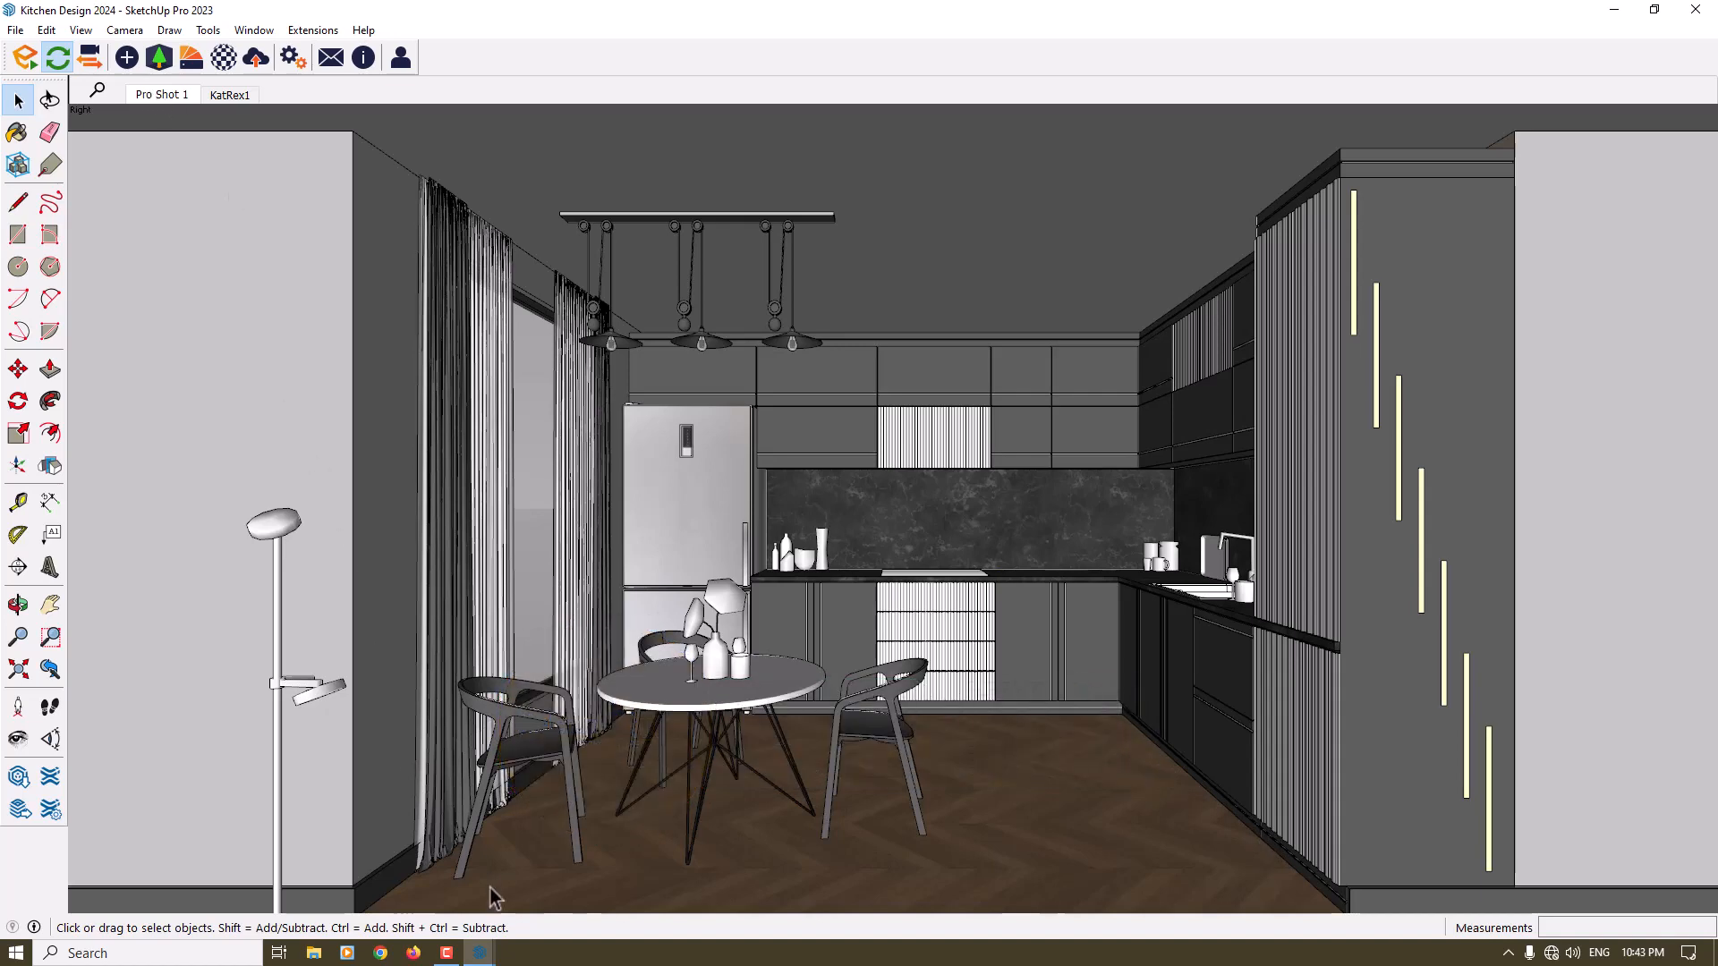
- Switch to the Enscape window and load the saved Pro Shot 1 view of Kitchen Design 2024
click(480, 953)
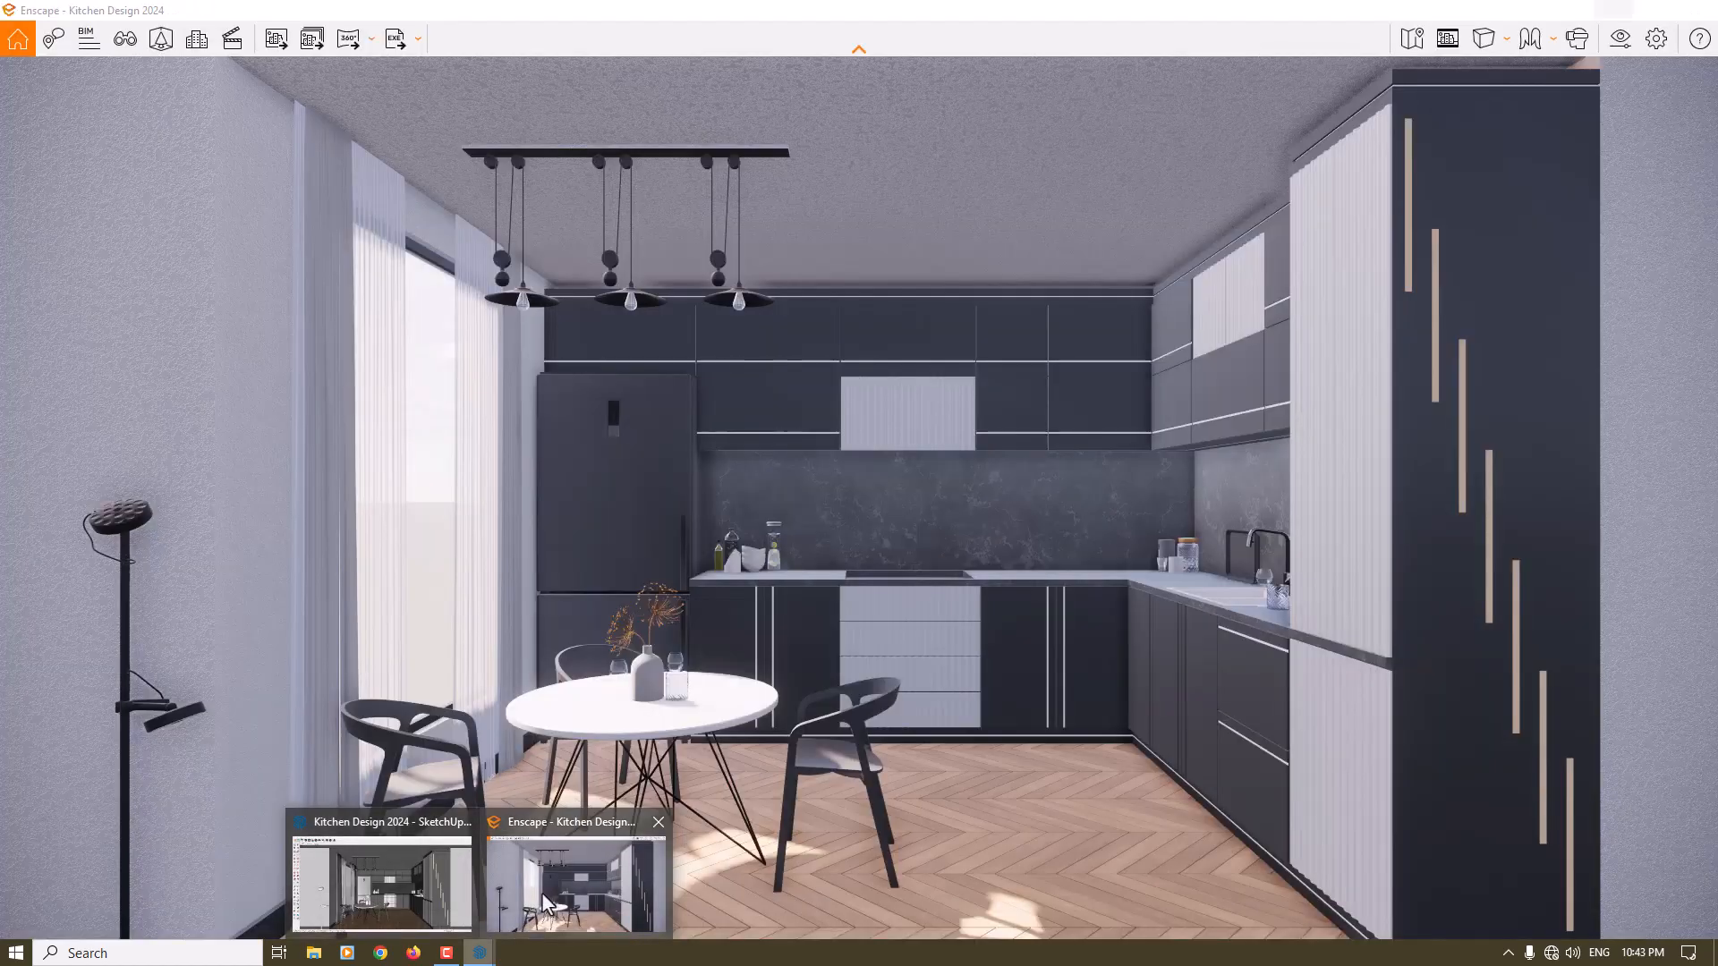
click(548, 899)
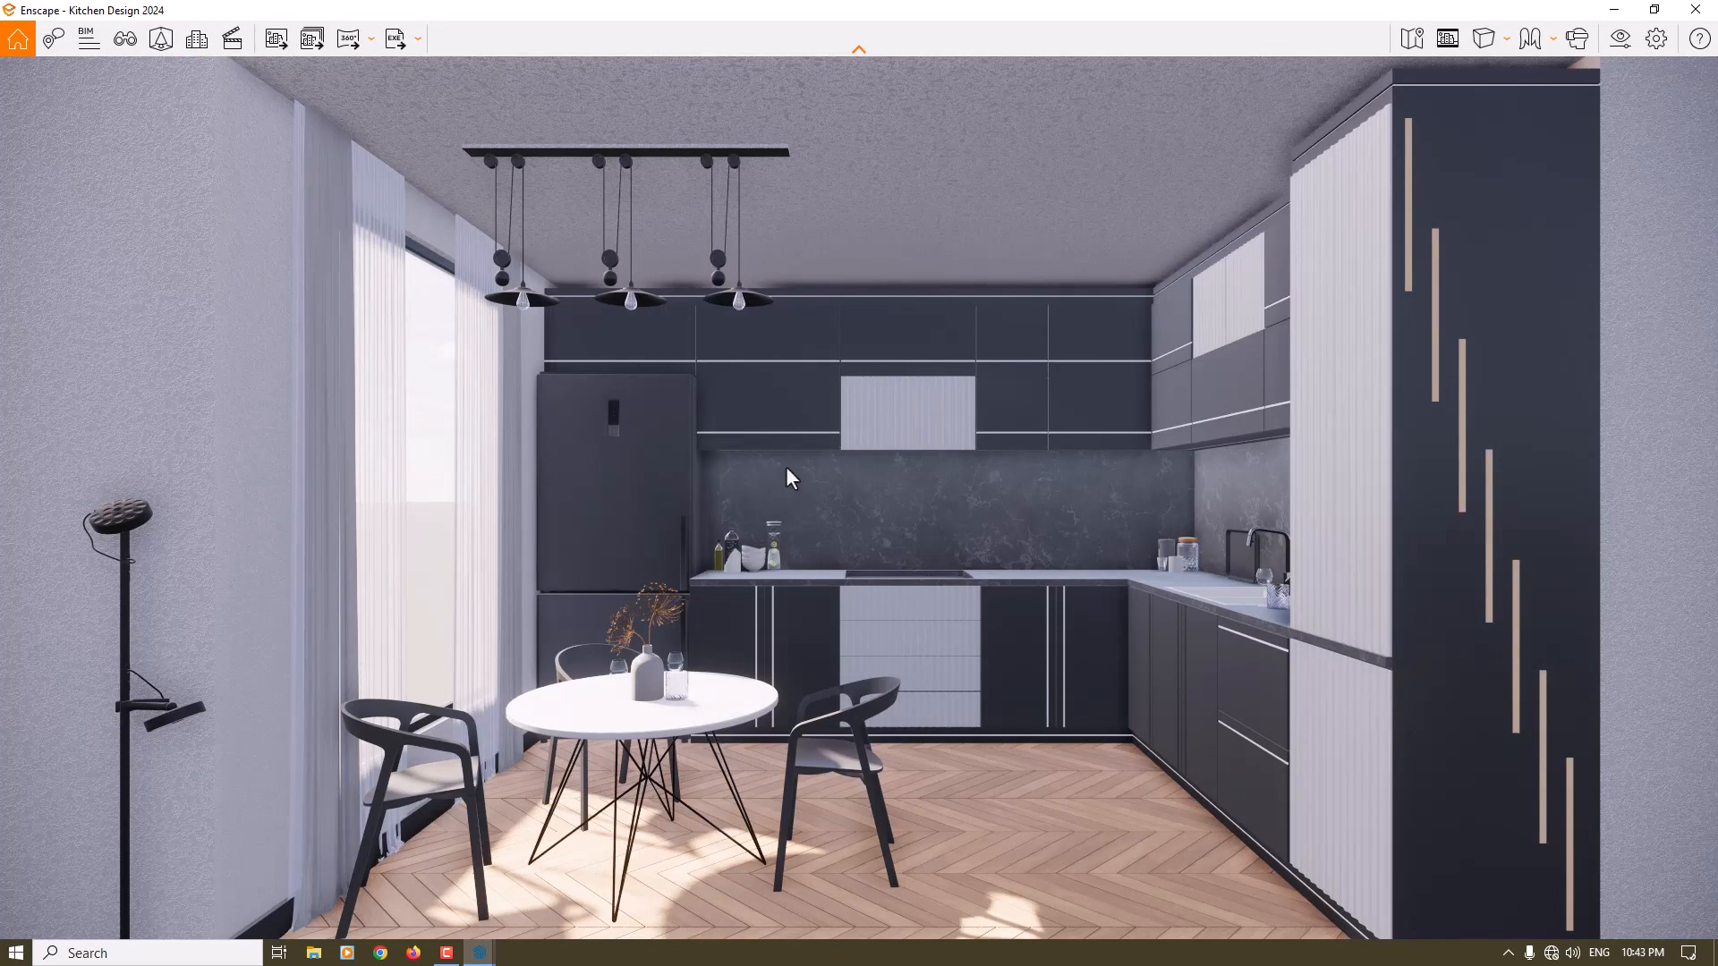
key(v)
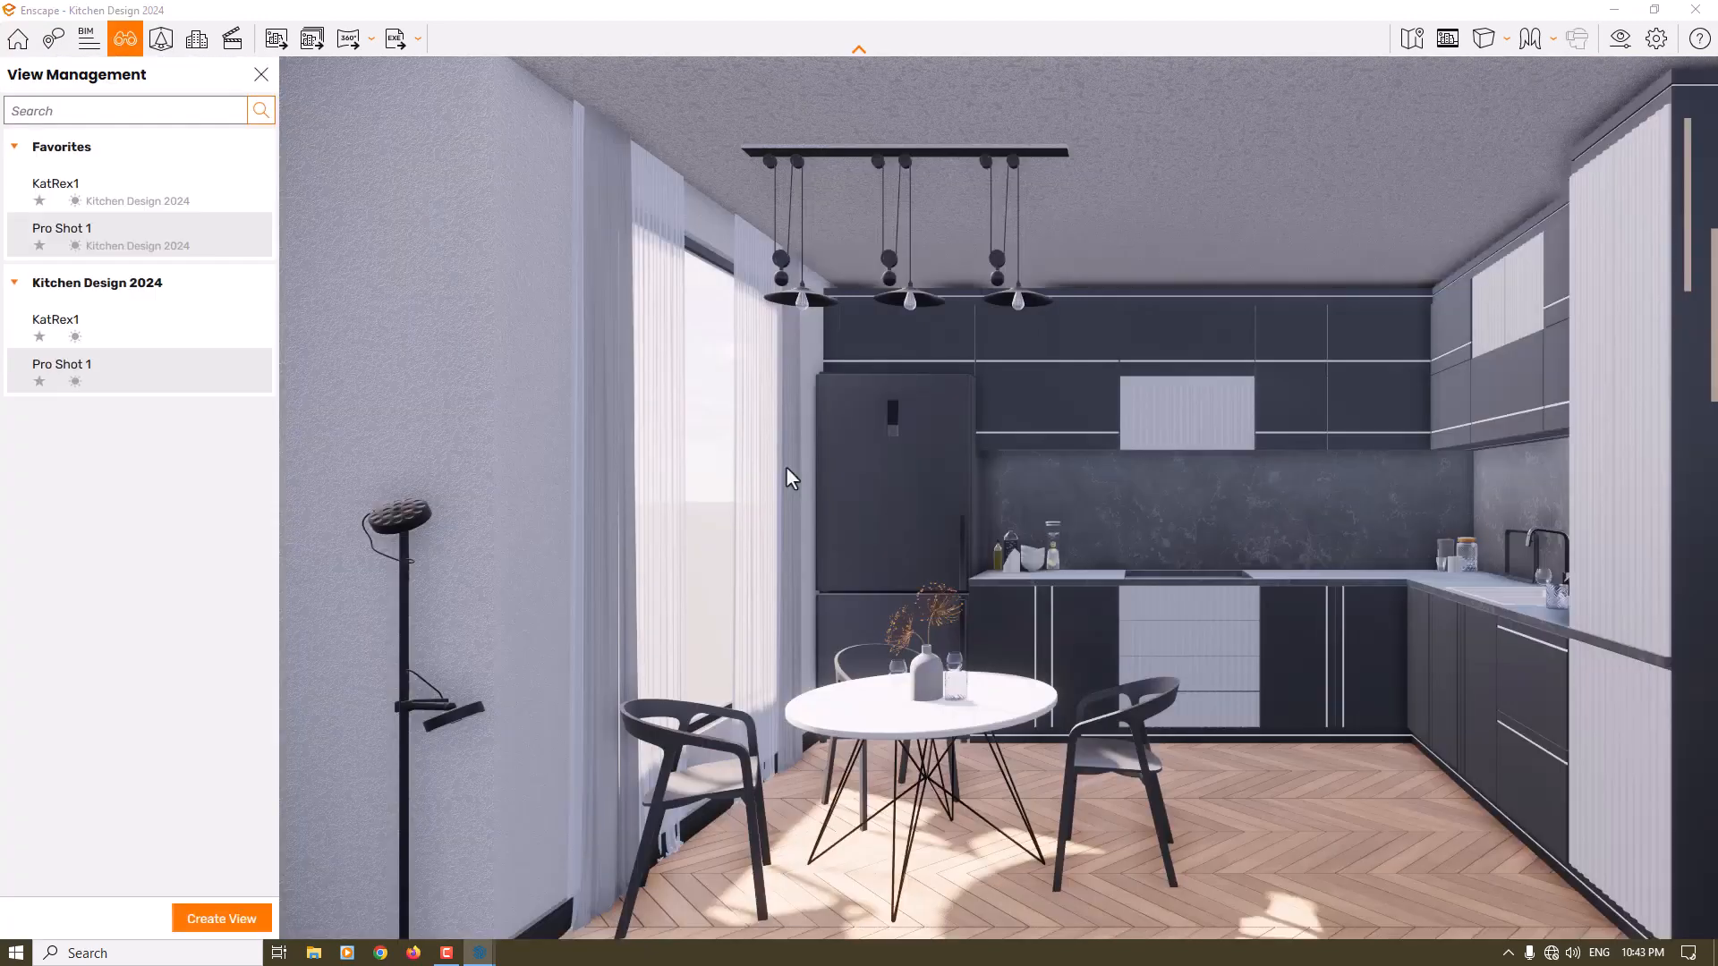
click(93, 366)
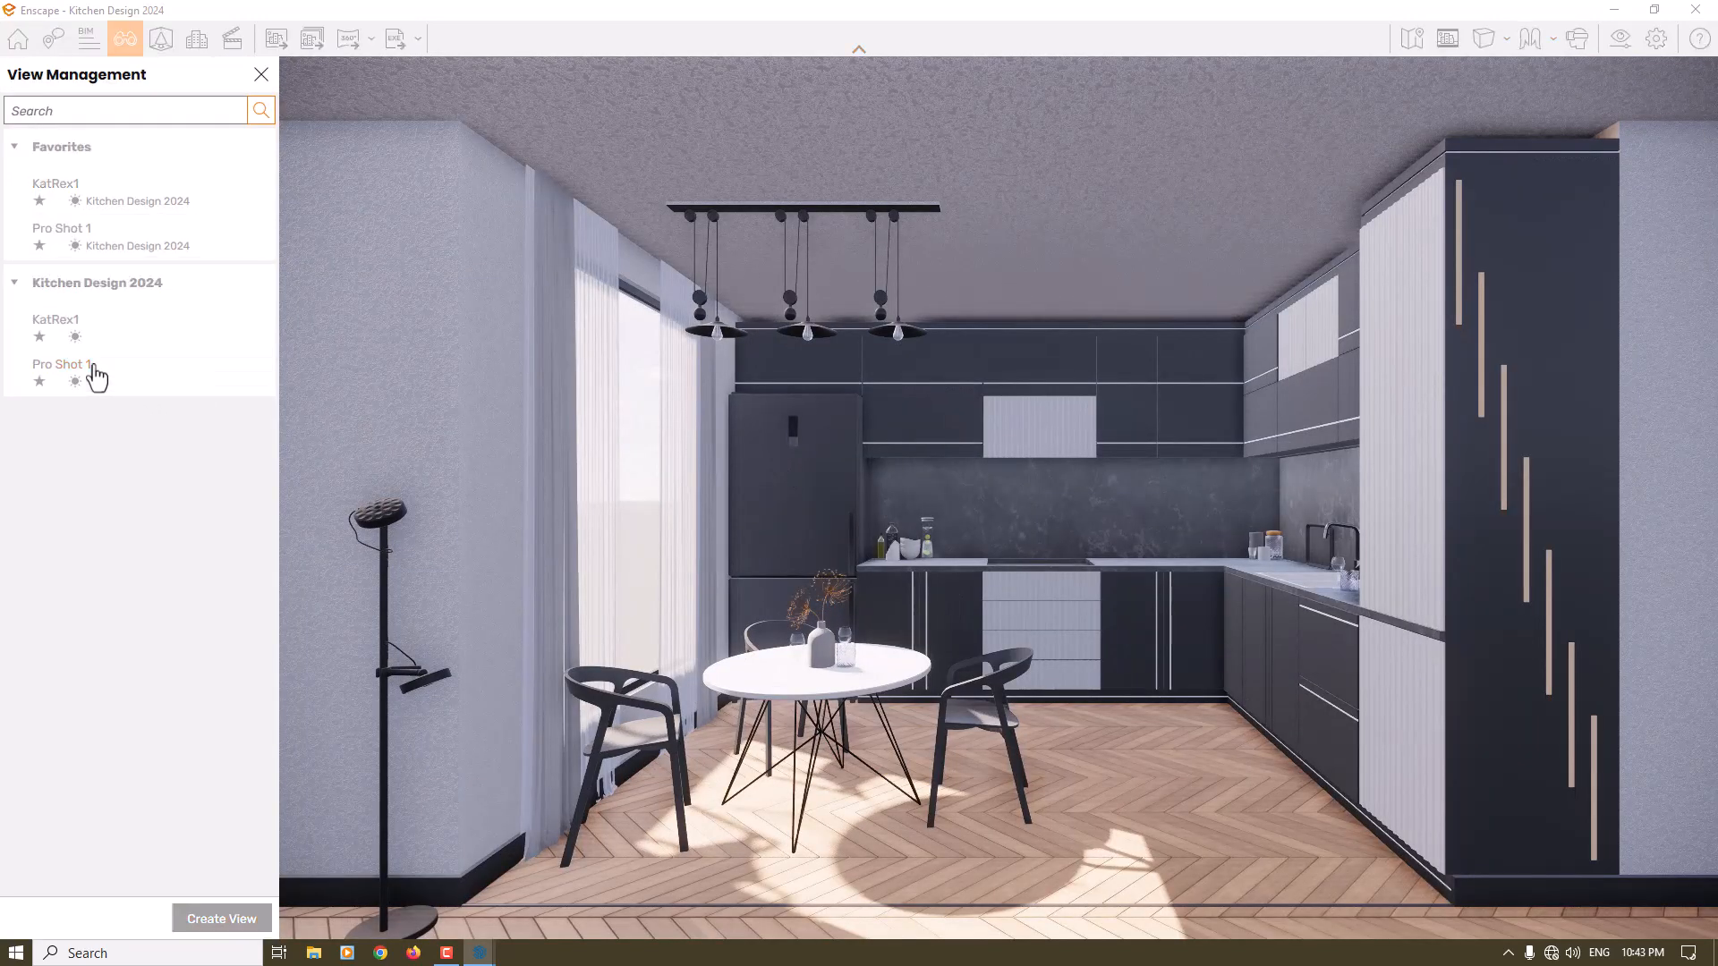
click(261, 72)
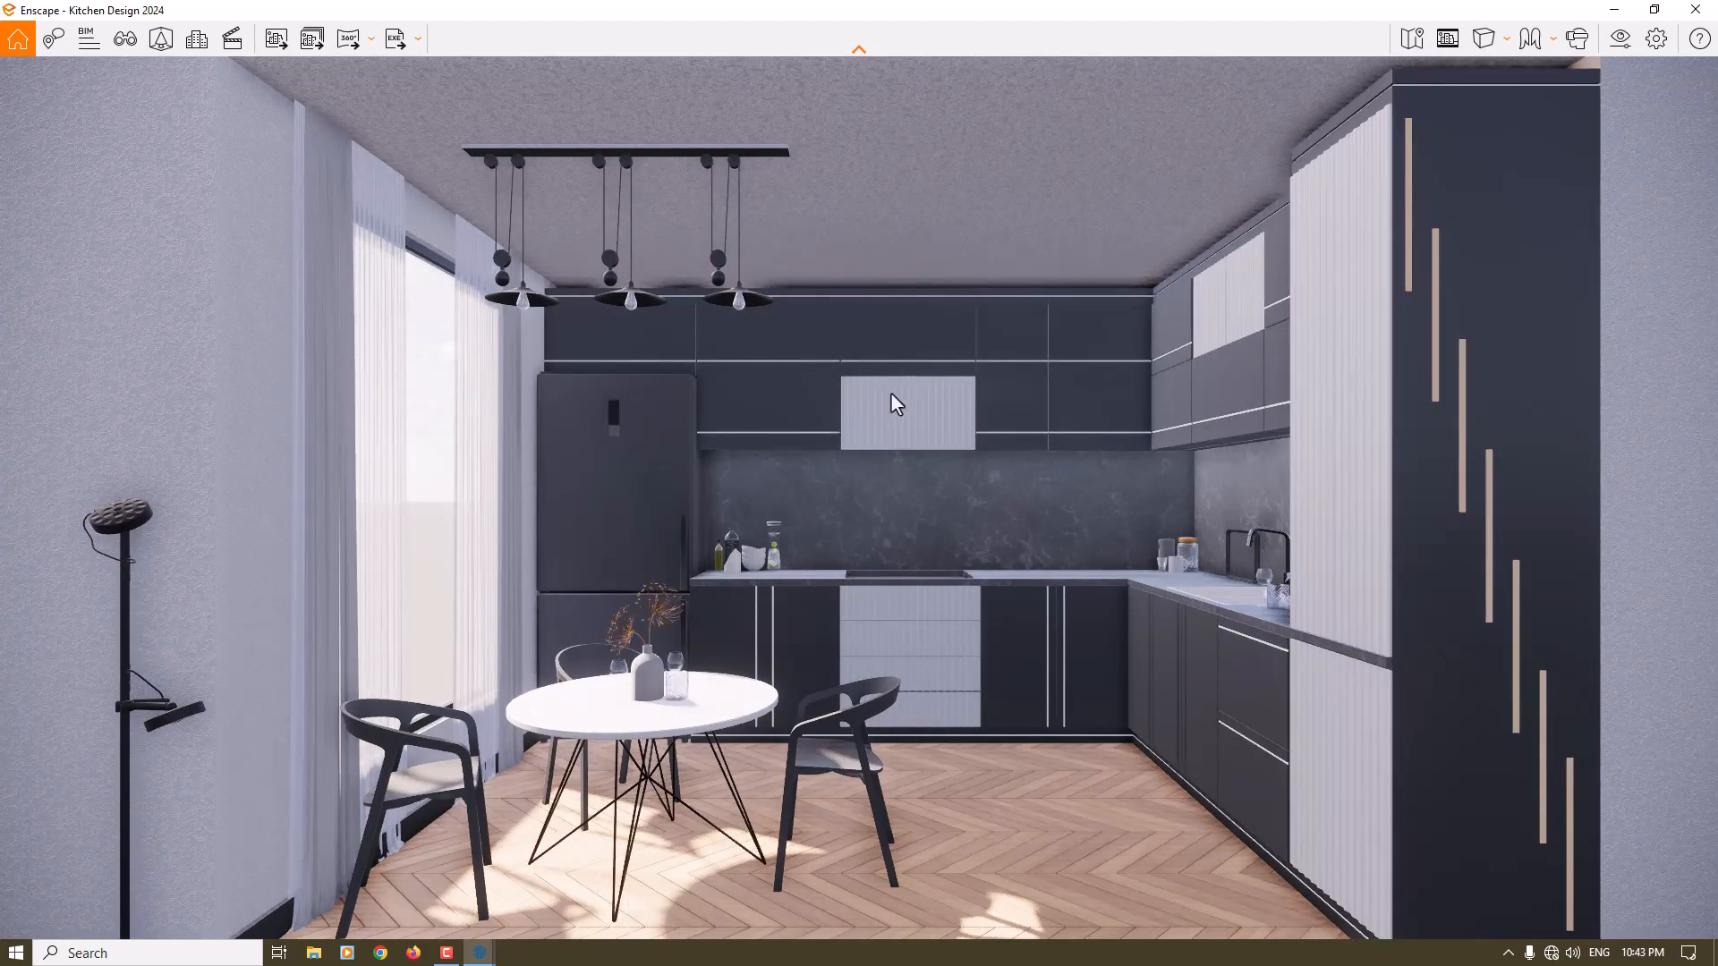
- Set the horizon source in Enscape's visual sky settings to Skybox
click(1621, 39)
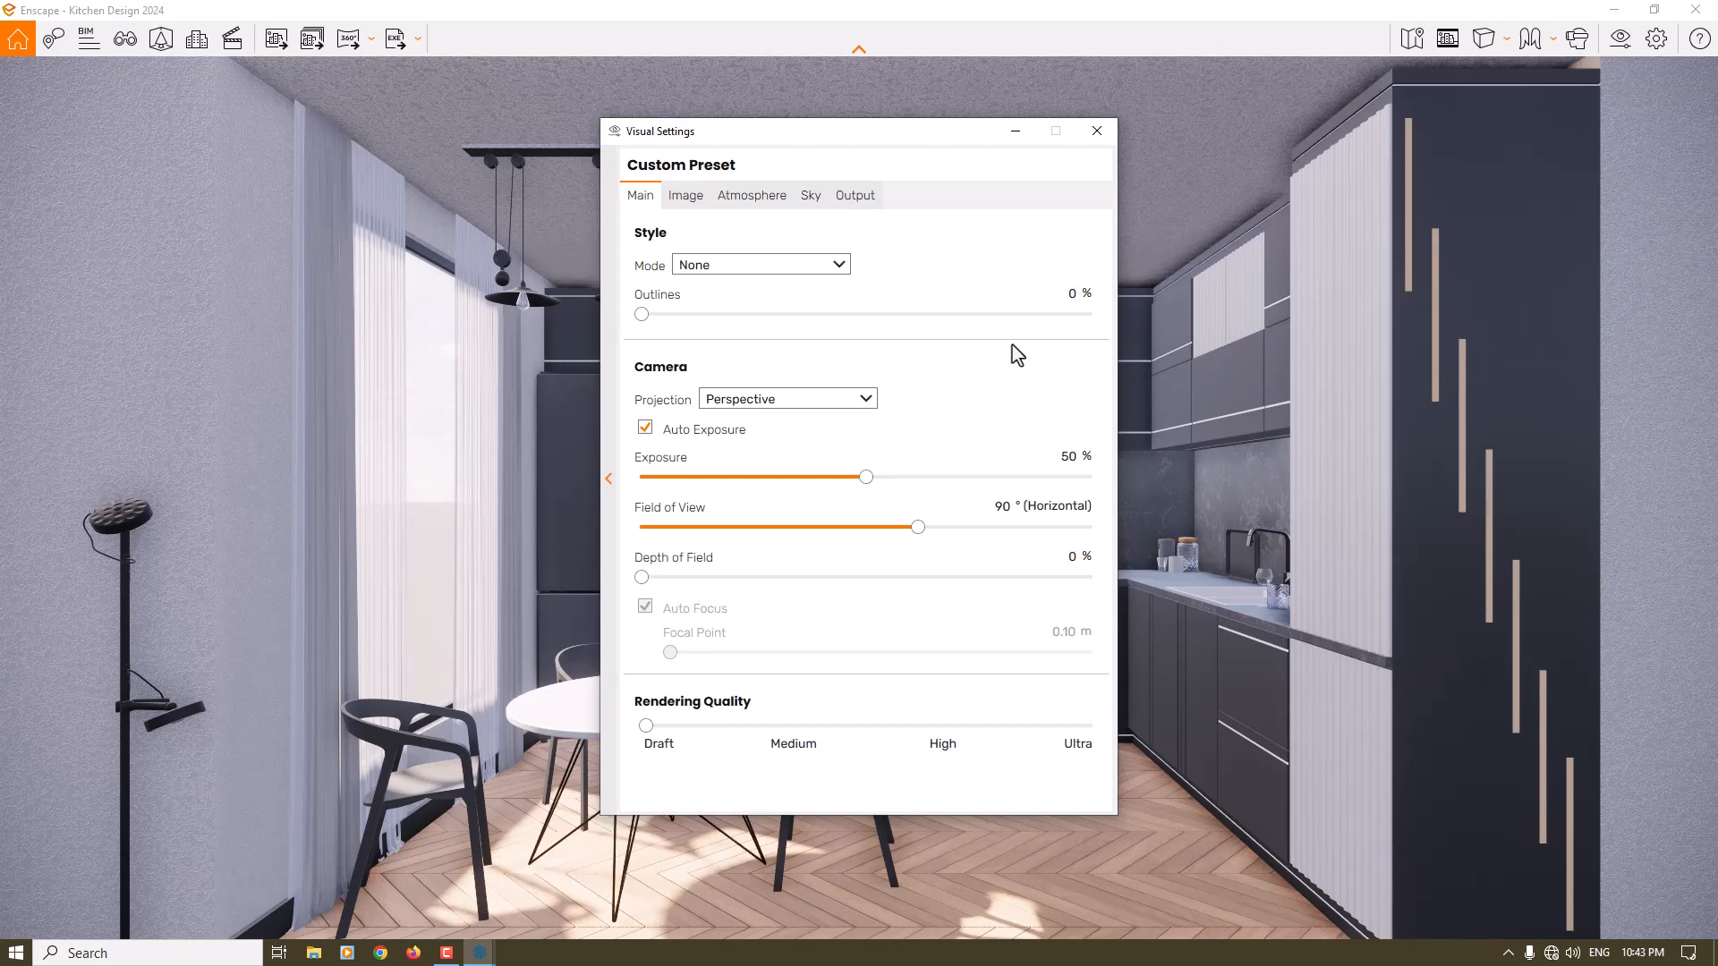
click(812, 199)
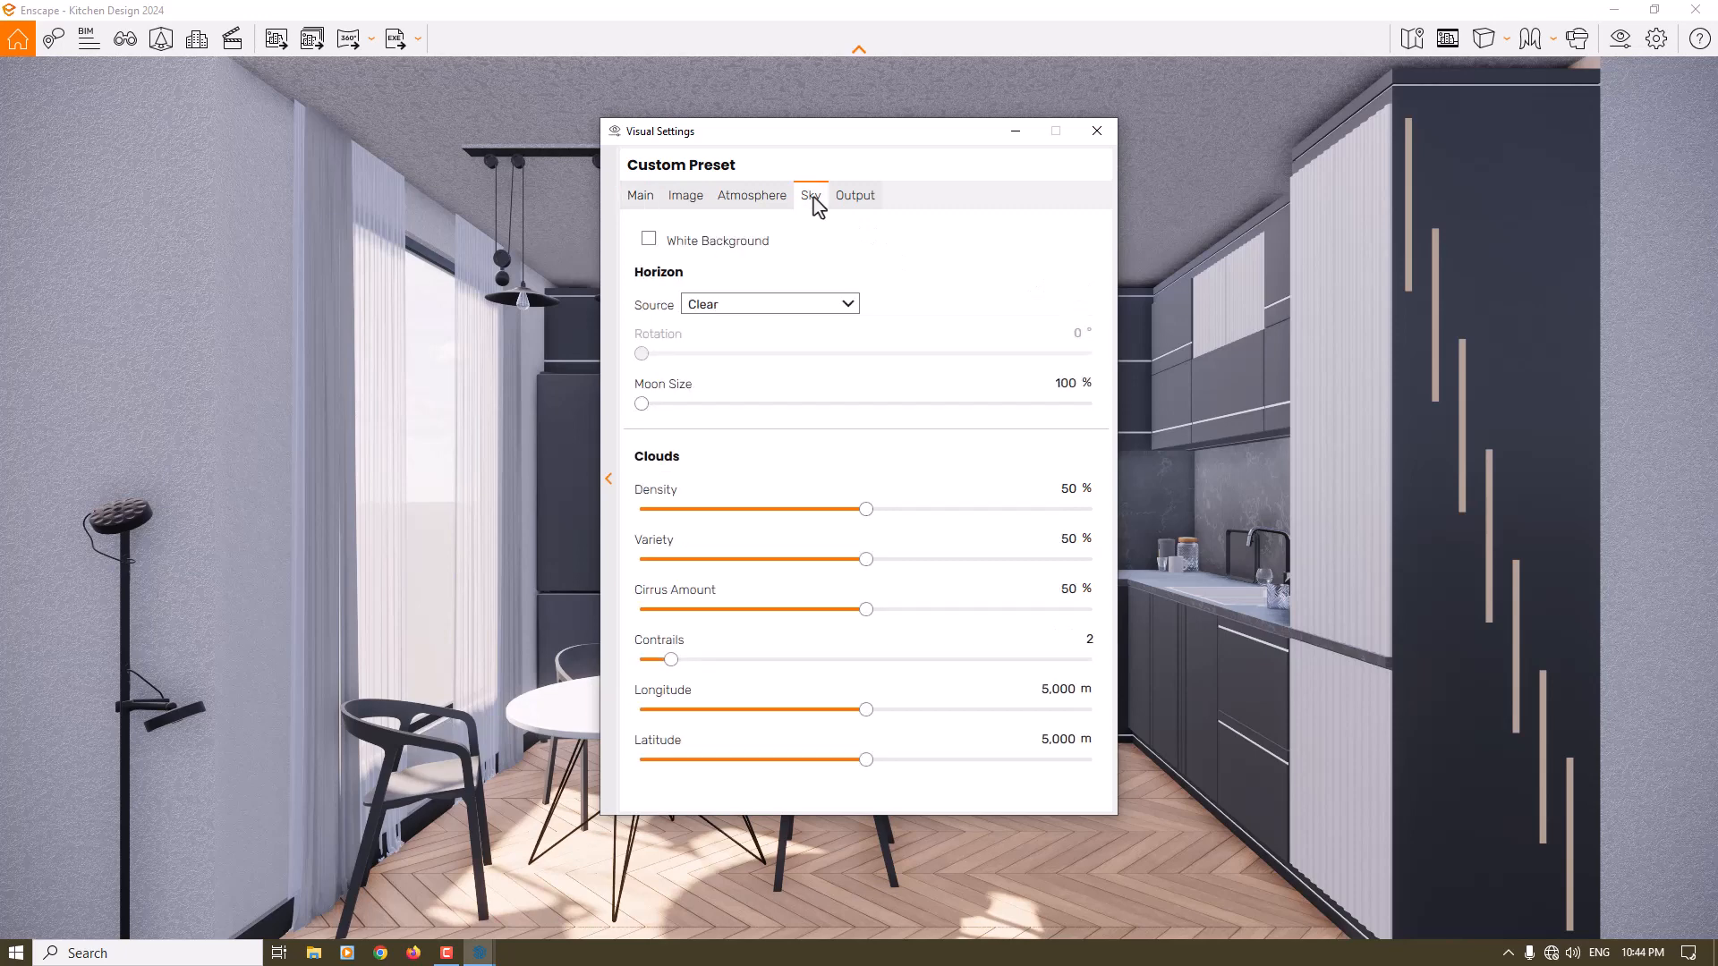
click(711, 307)
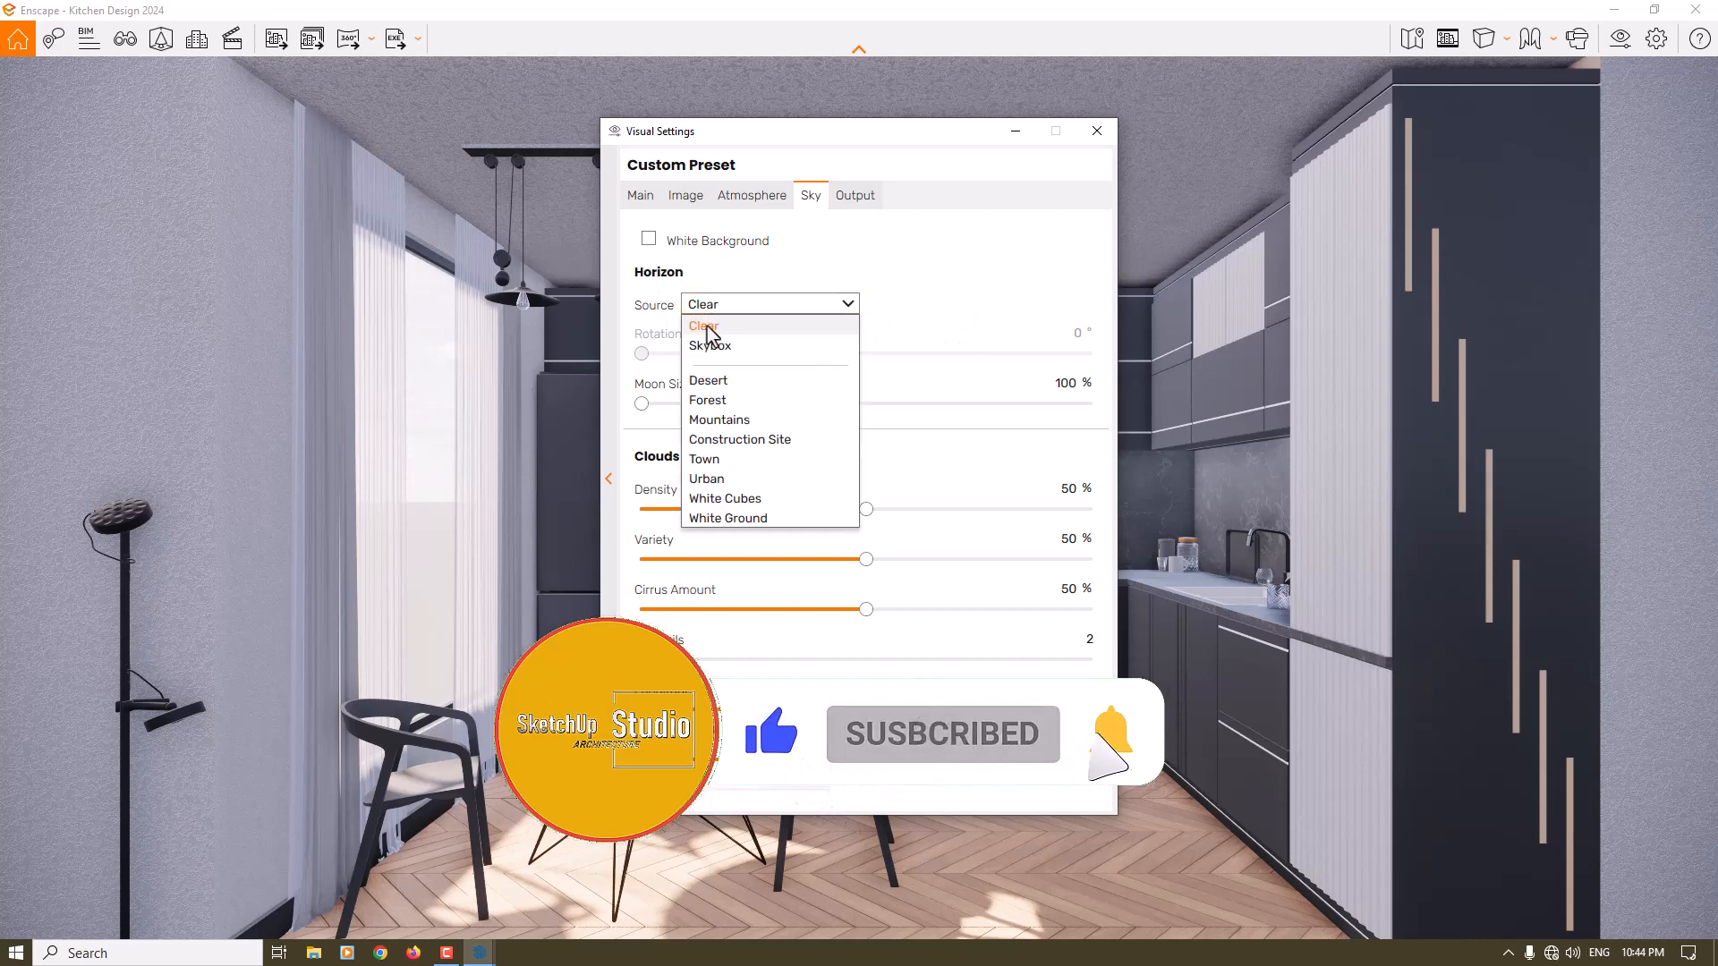
click(709, 346)
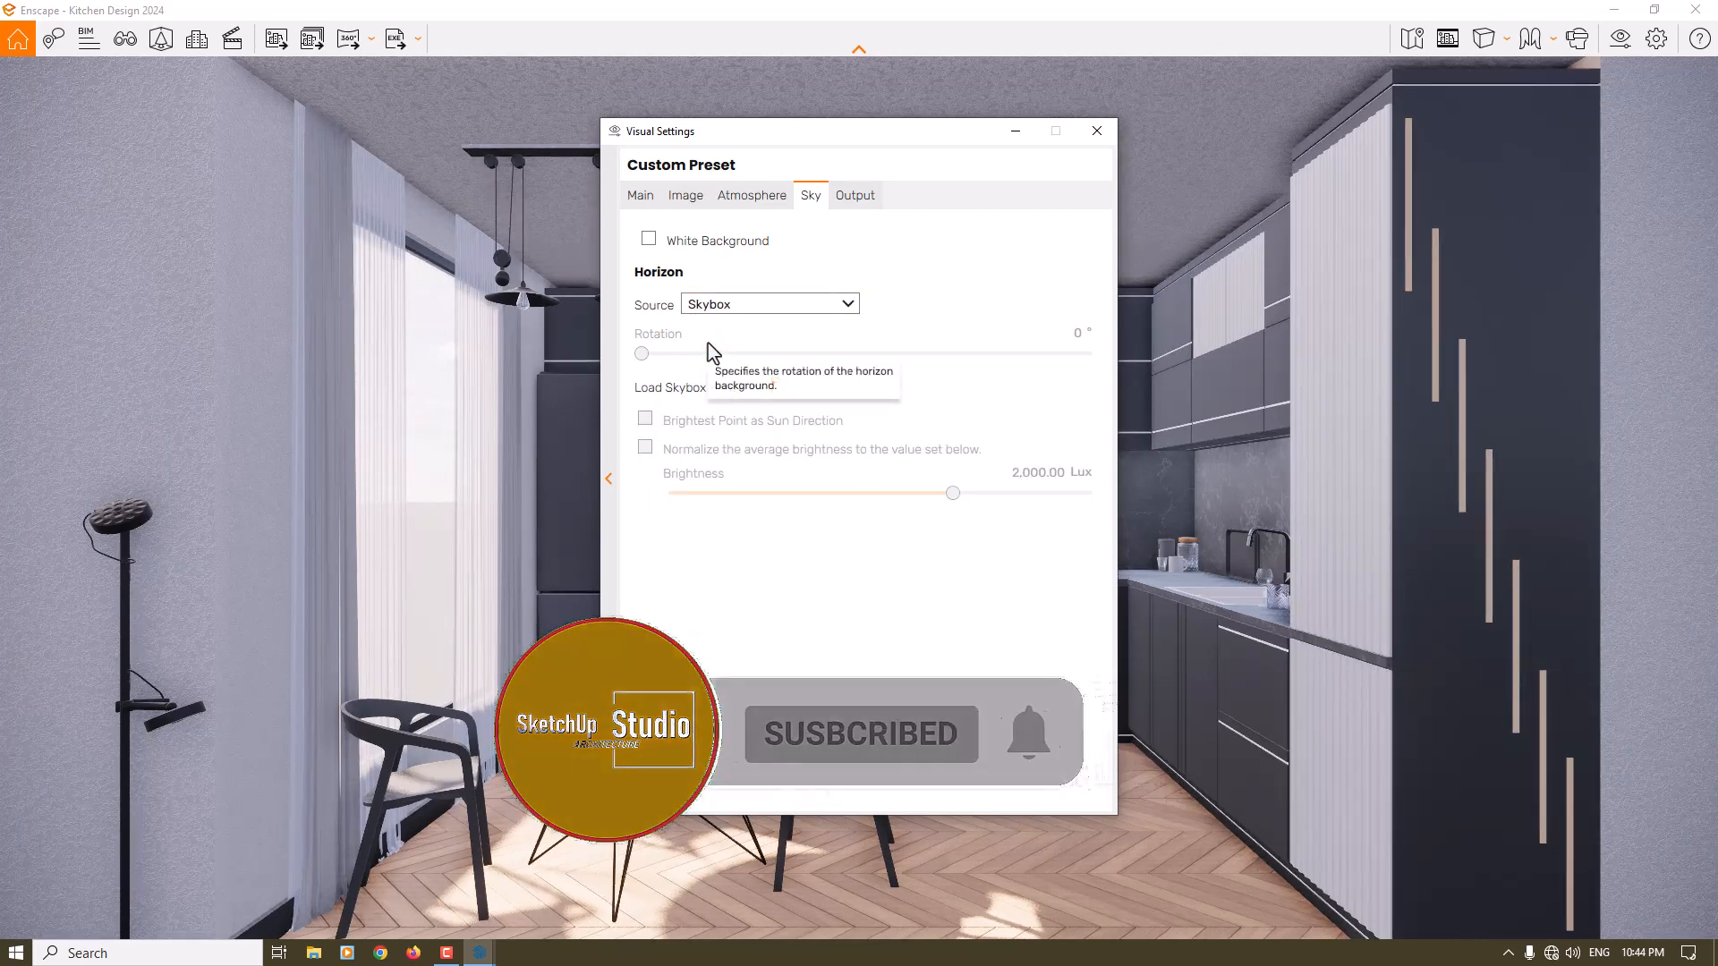
- Load the HDR file Rex Master Rainy DepX from the Downloads folder as the skybox
click(778, 393)
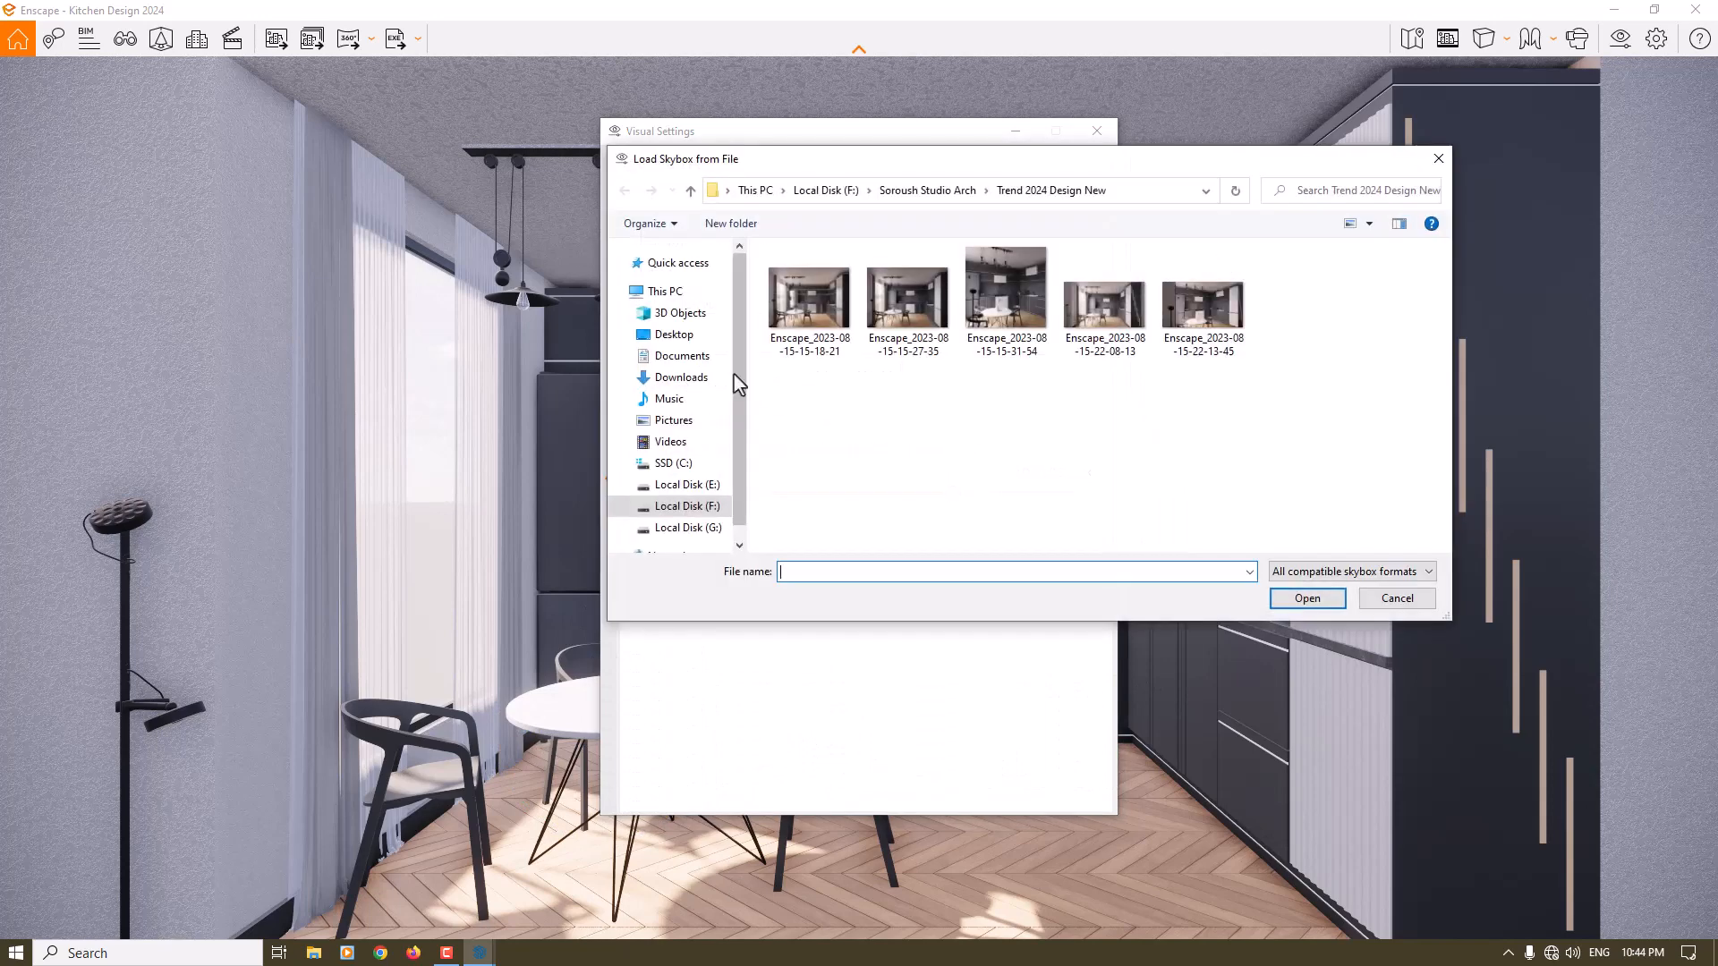
click(685, 377)
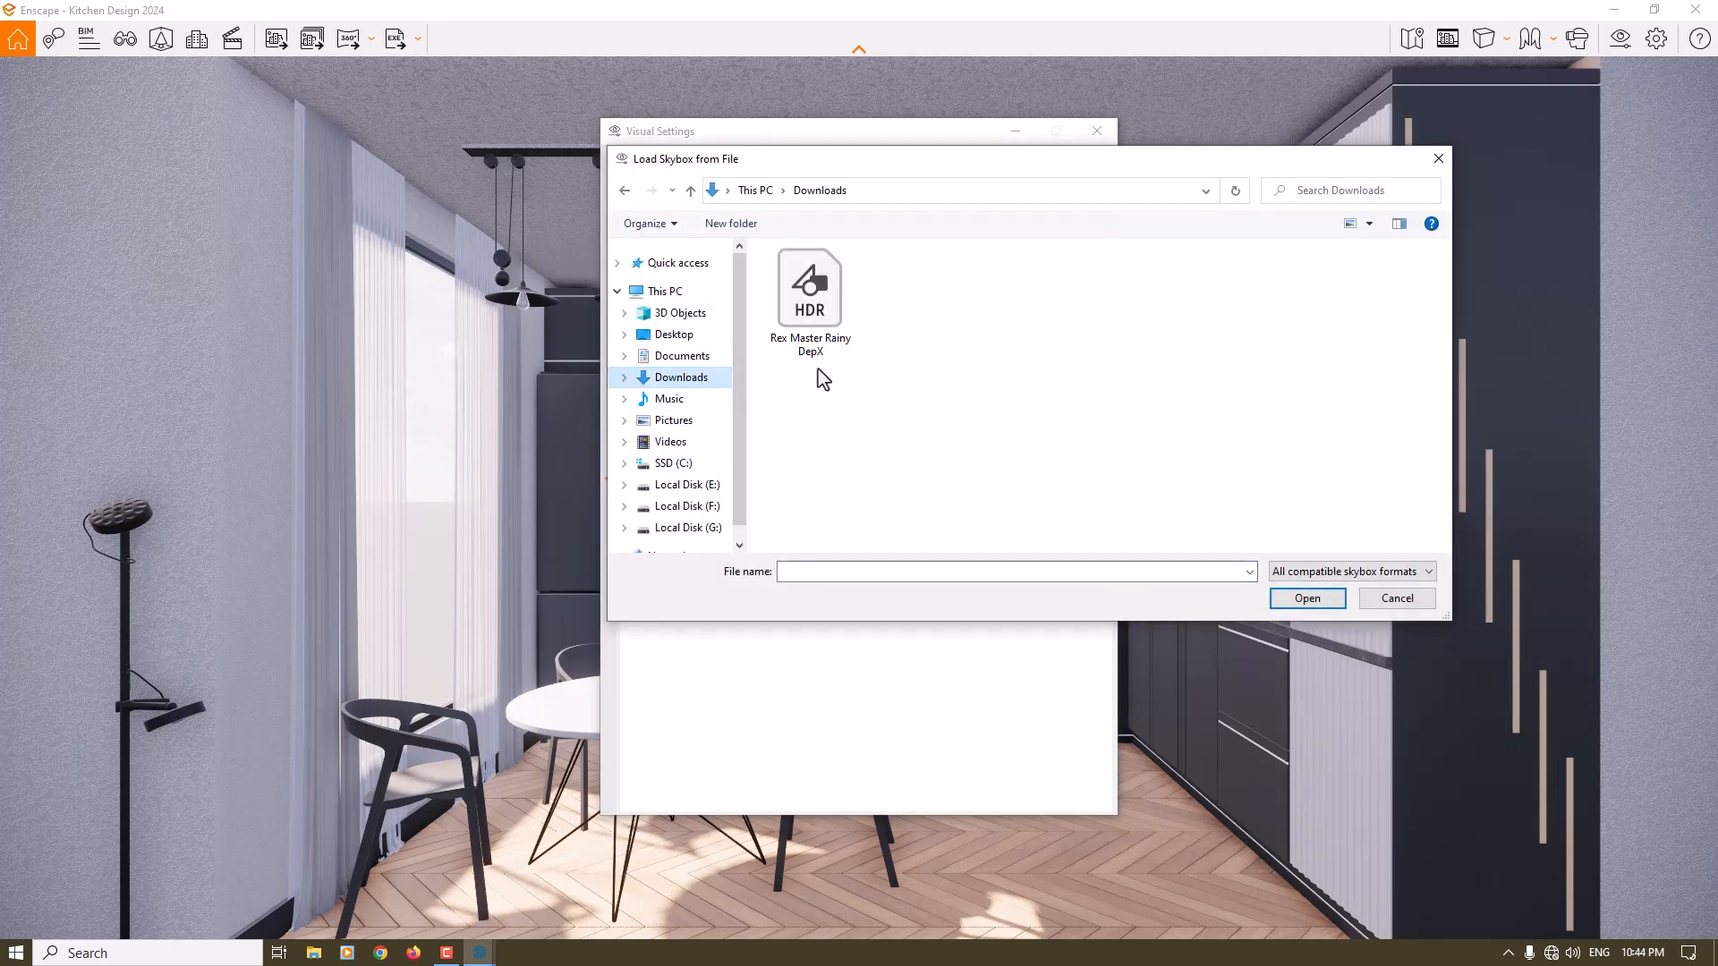
click(810, 296)
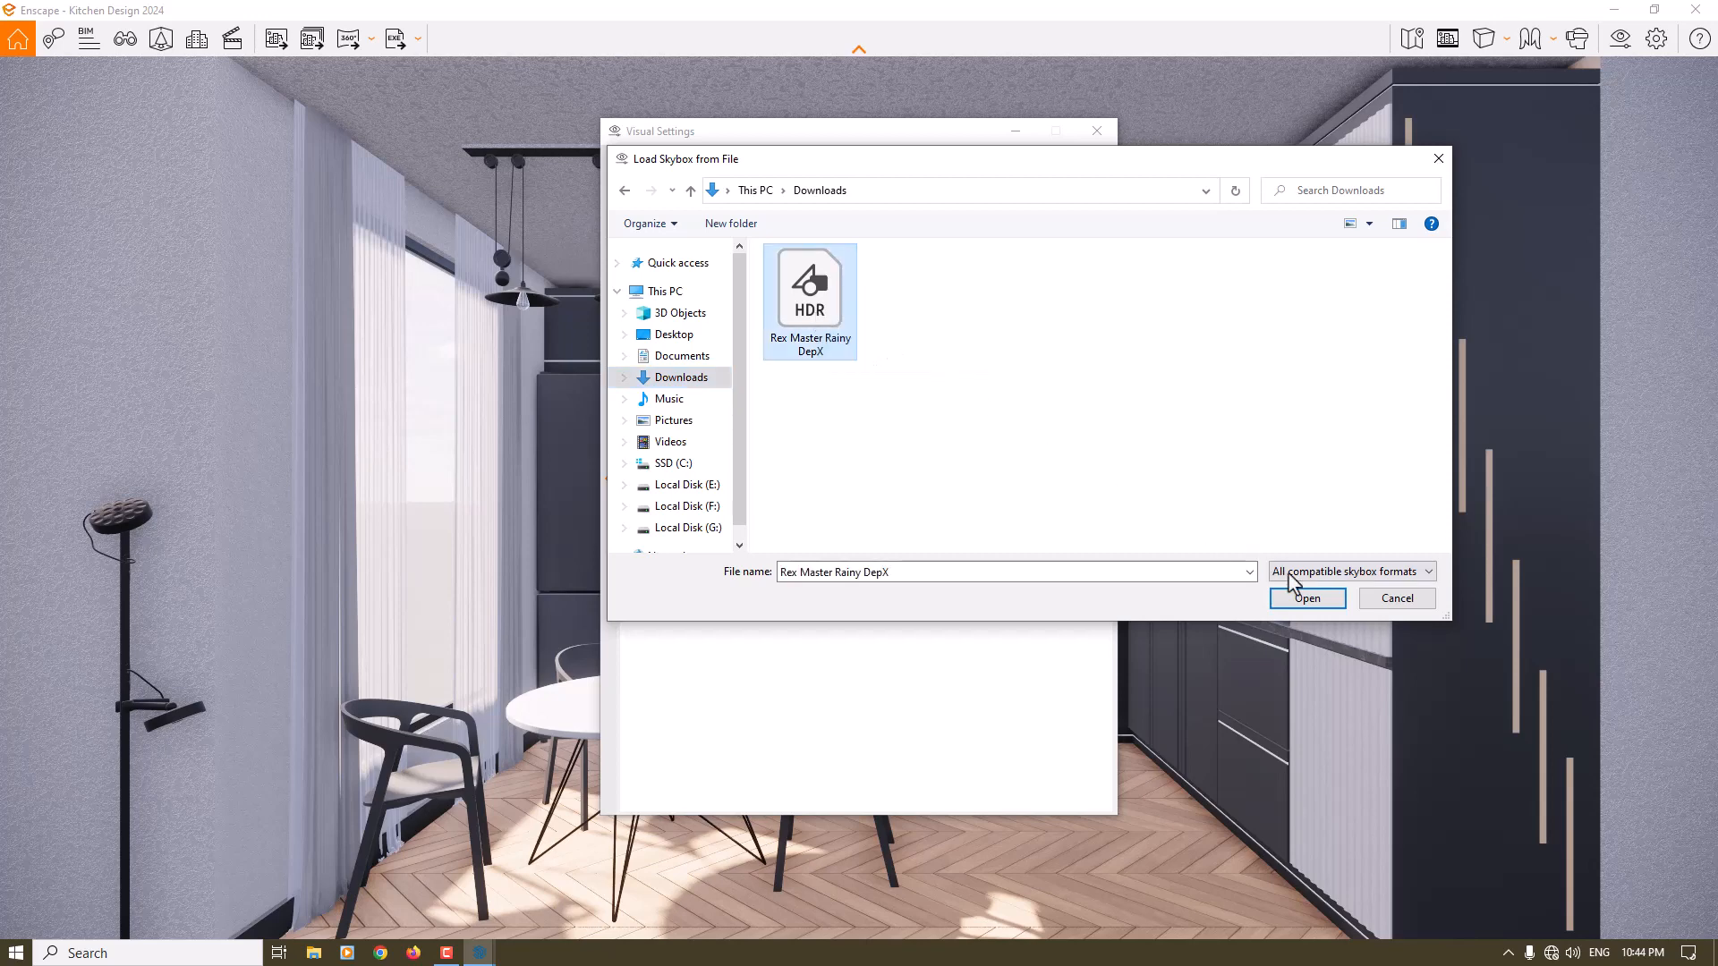
click(1308, 598)
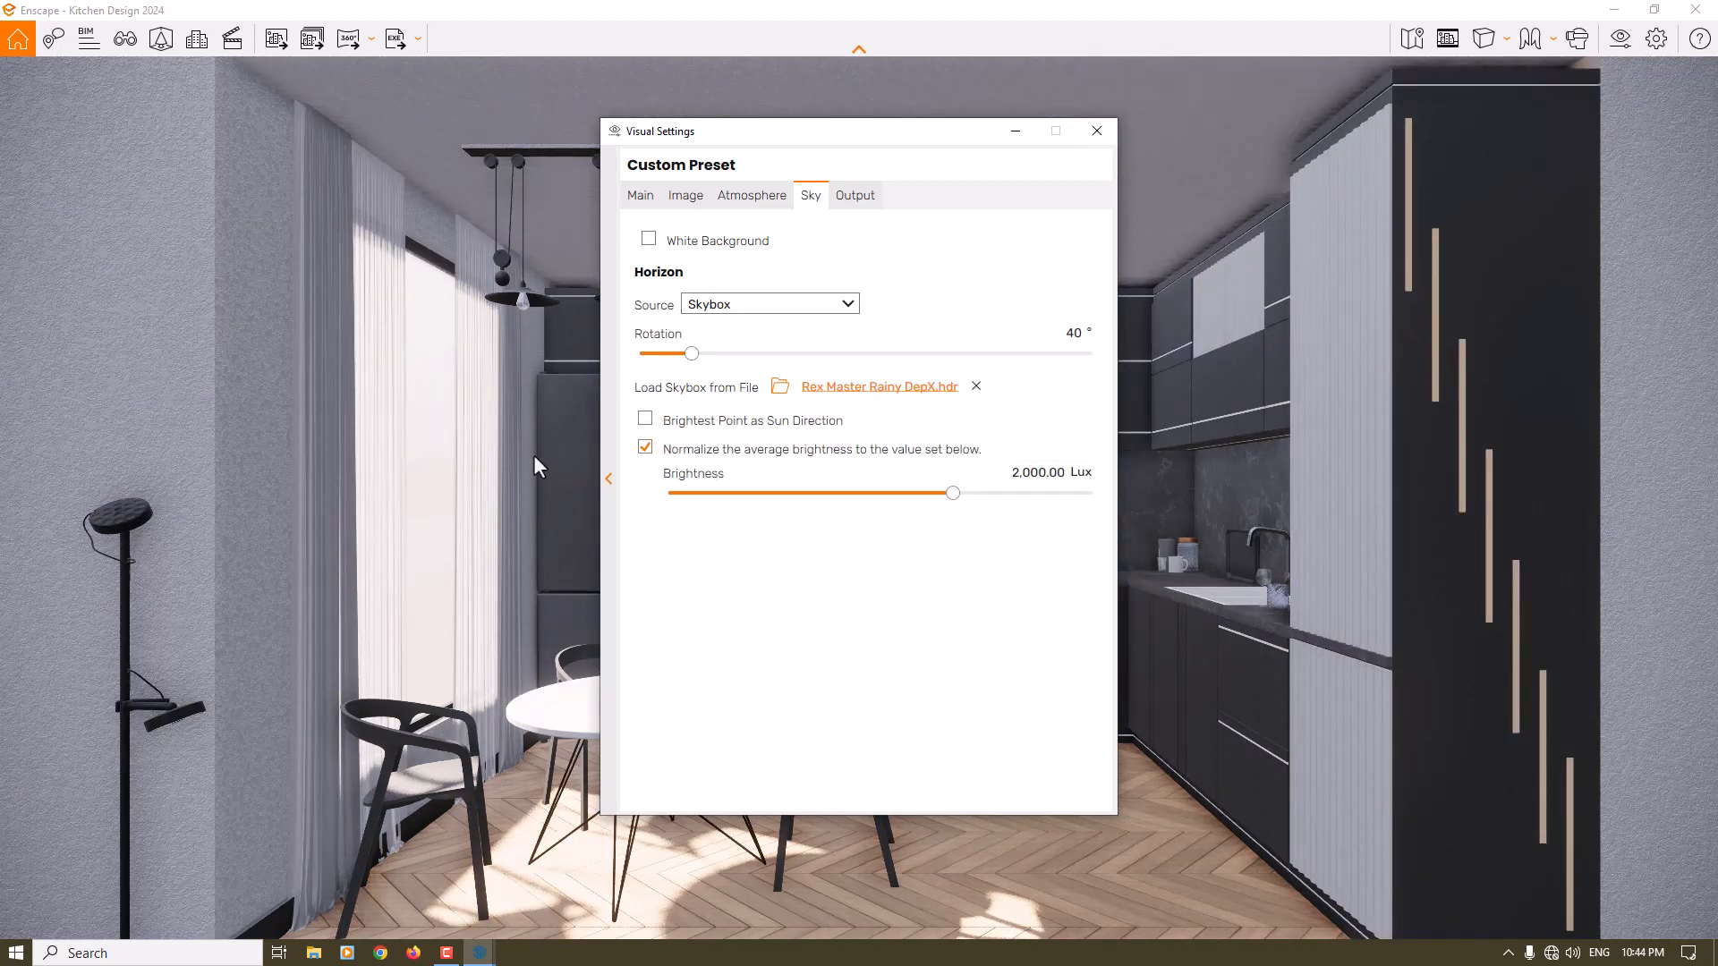
- Minimize the visual settings, look at the skybox landscape outside the building, and restore the Pro Shot 1 view
click(1017, 133)
key(w)
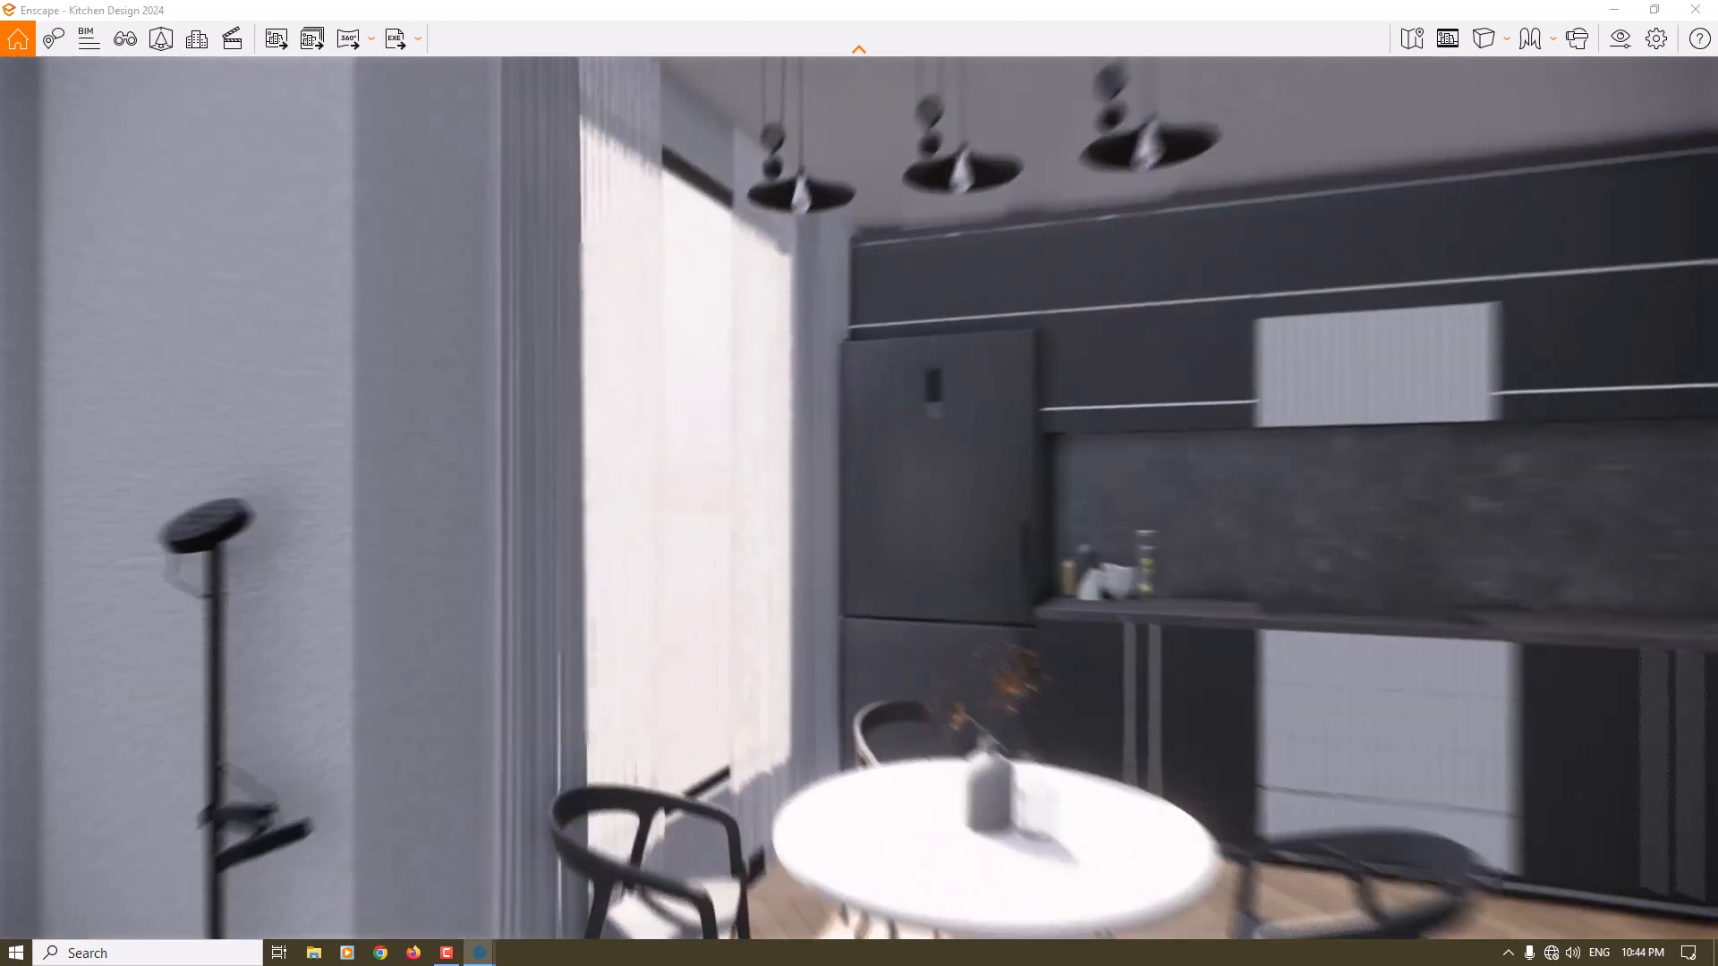
key(w)
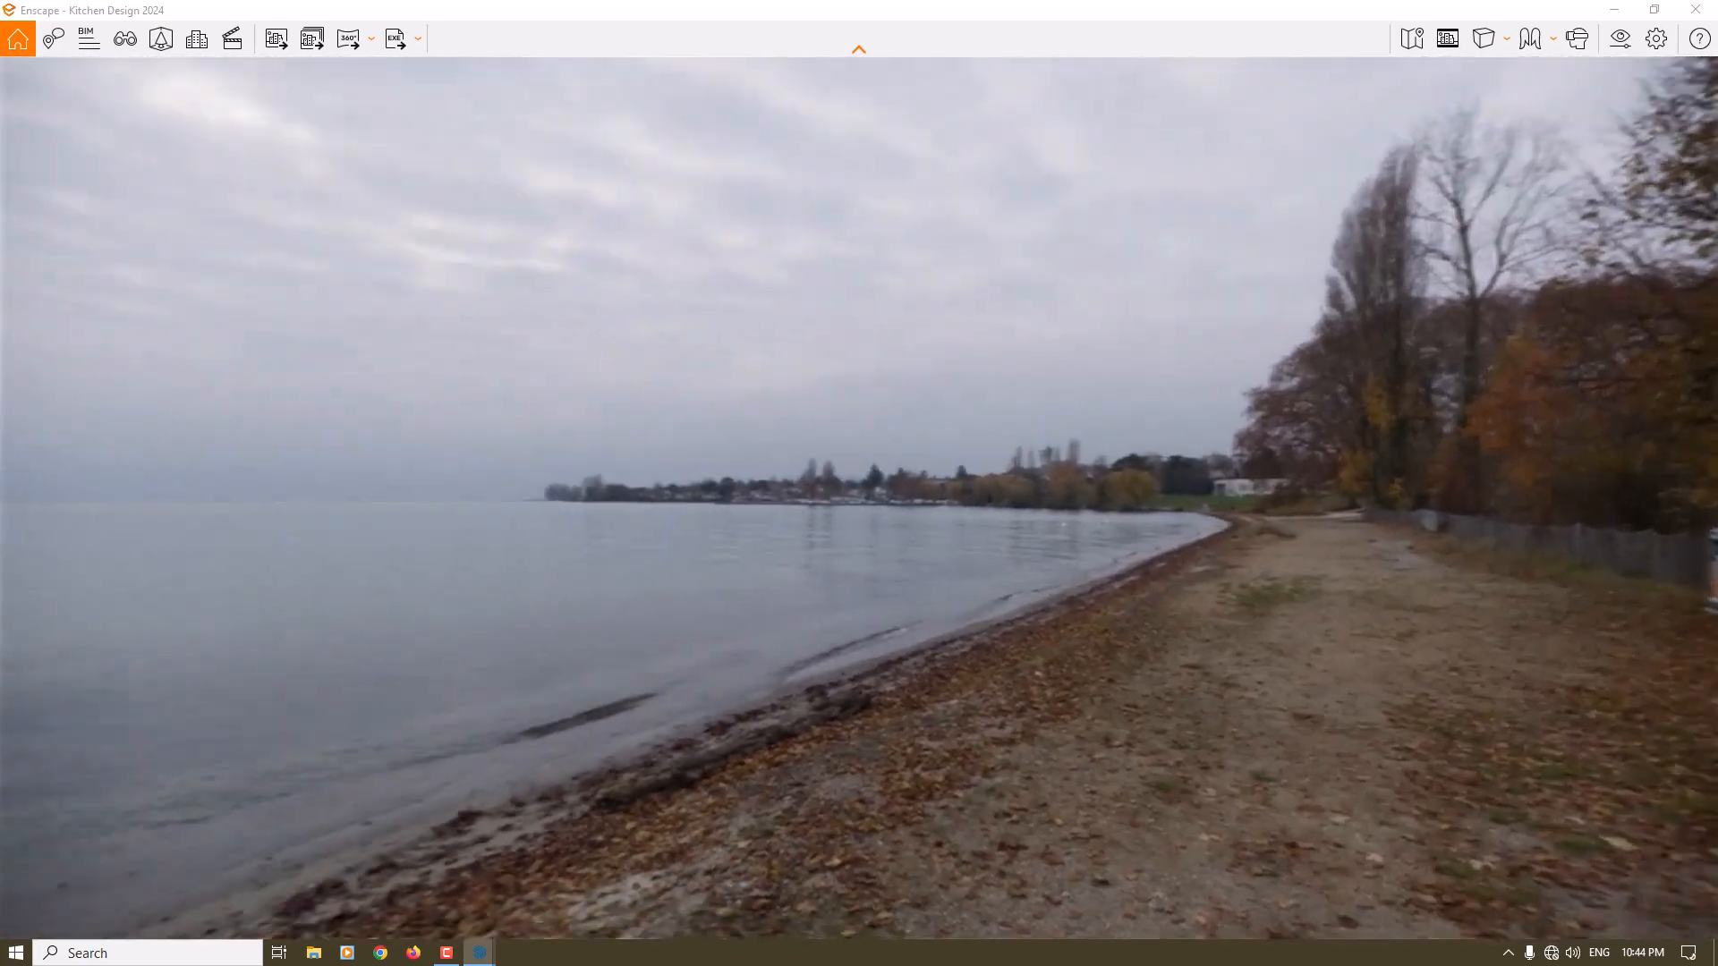
drag(859, 483, 1256, 508)
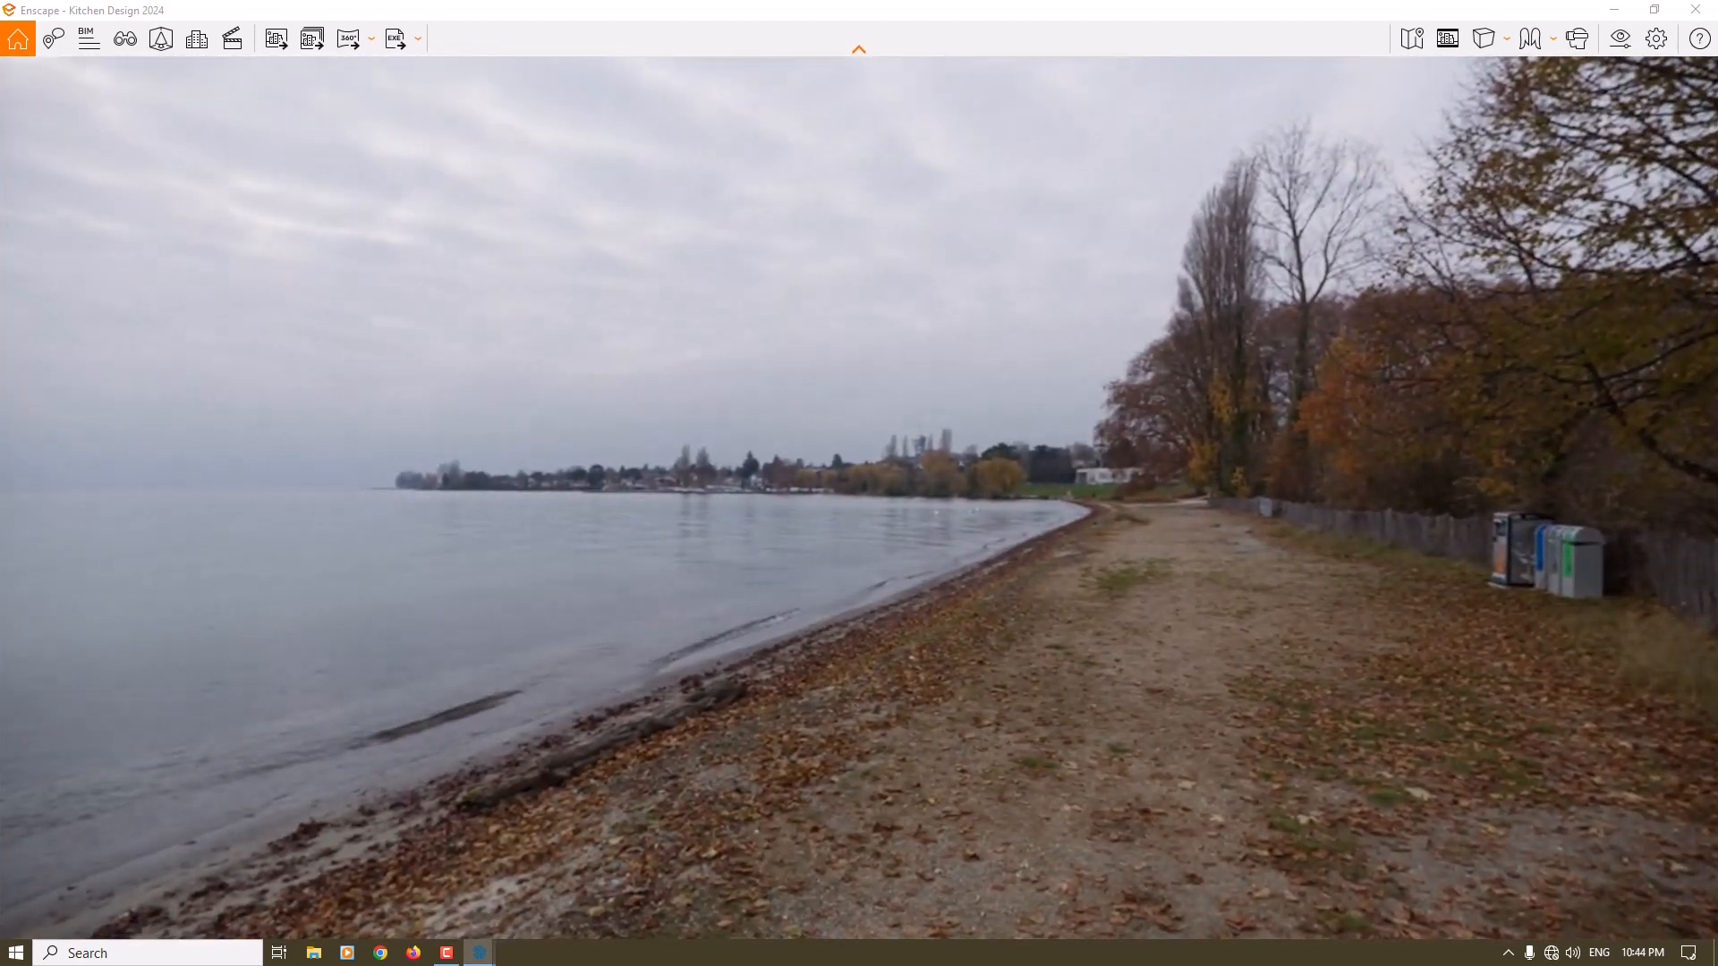
key(c)
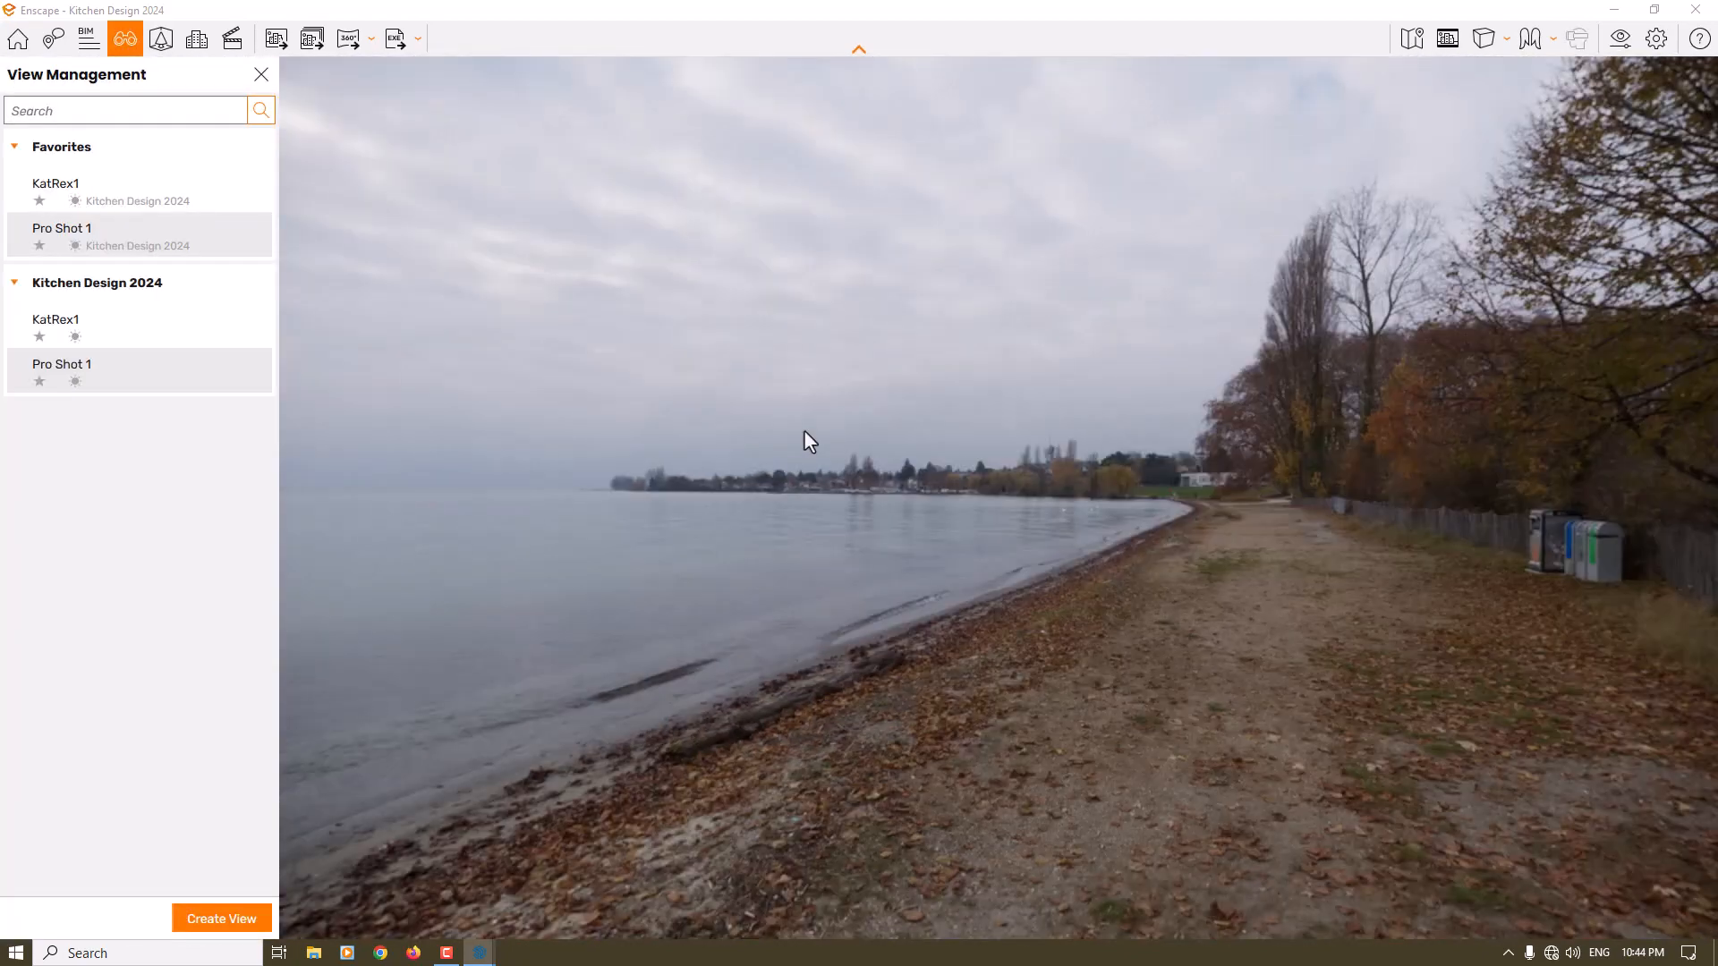
click(71, 371)
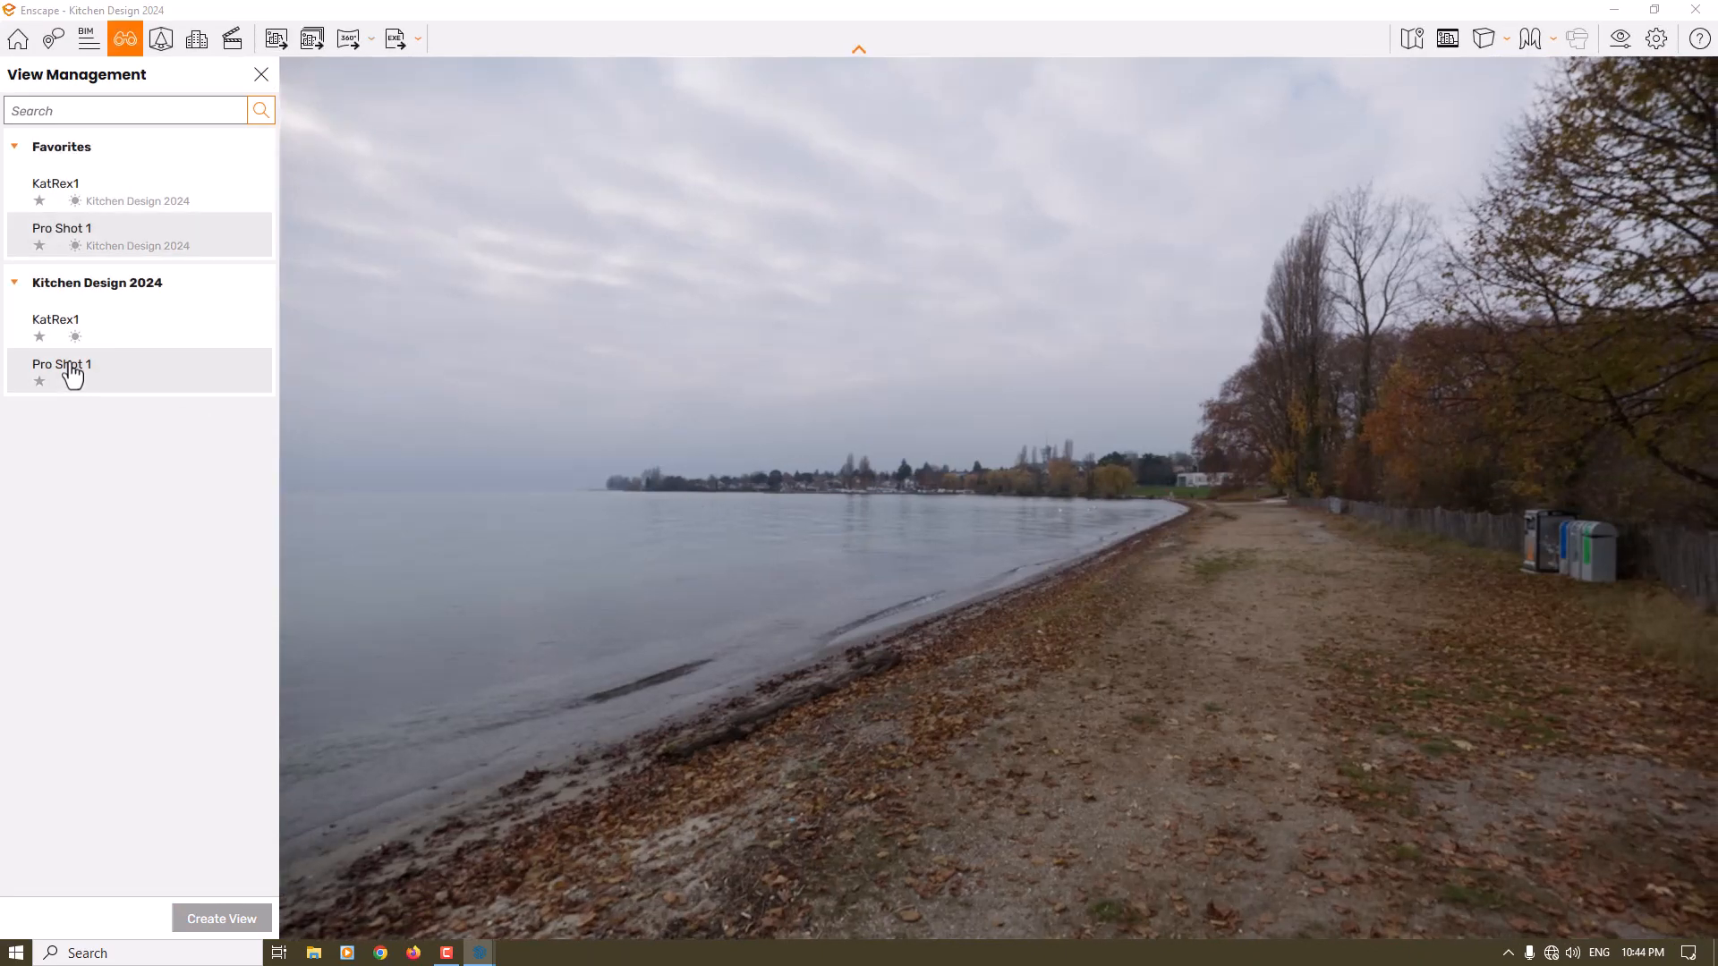
click(203, 196)
click(261, 75)
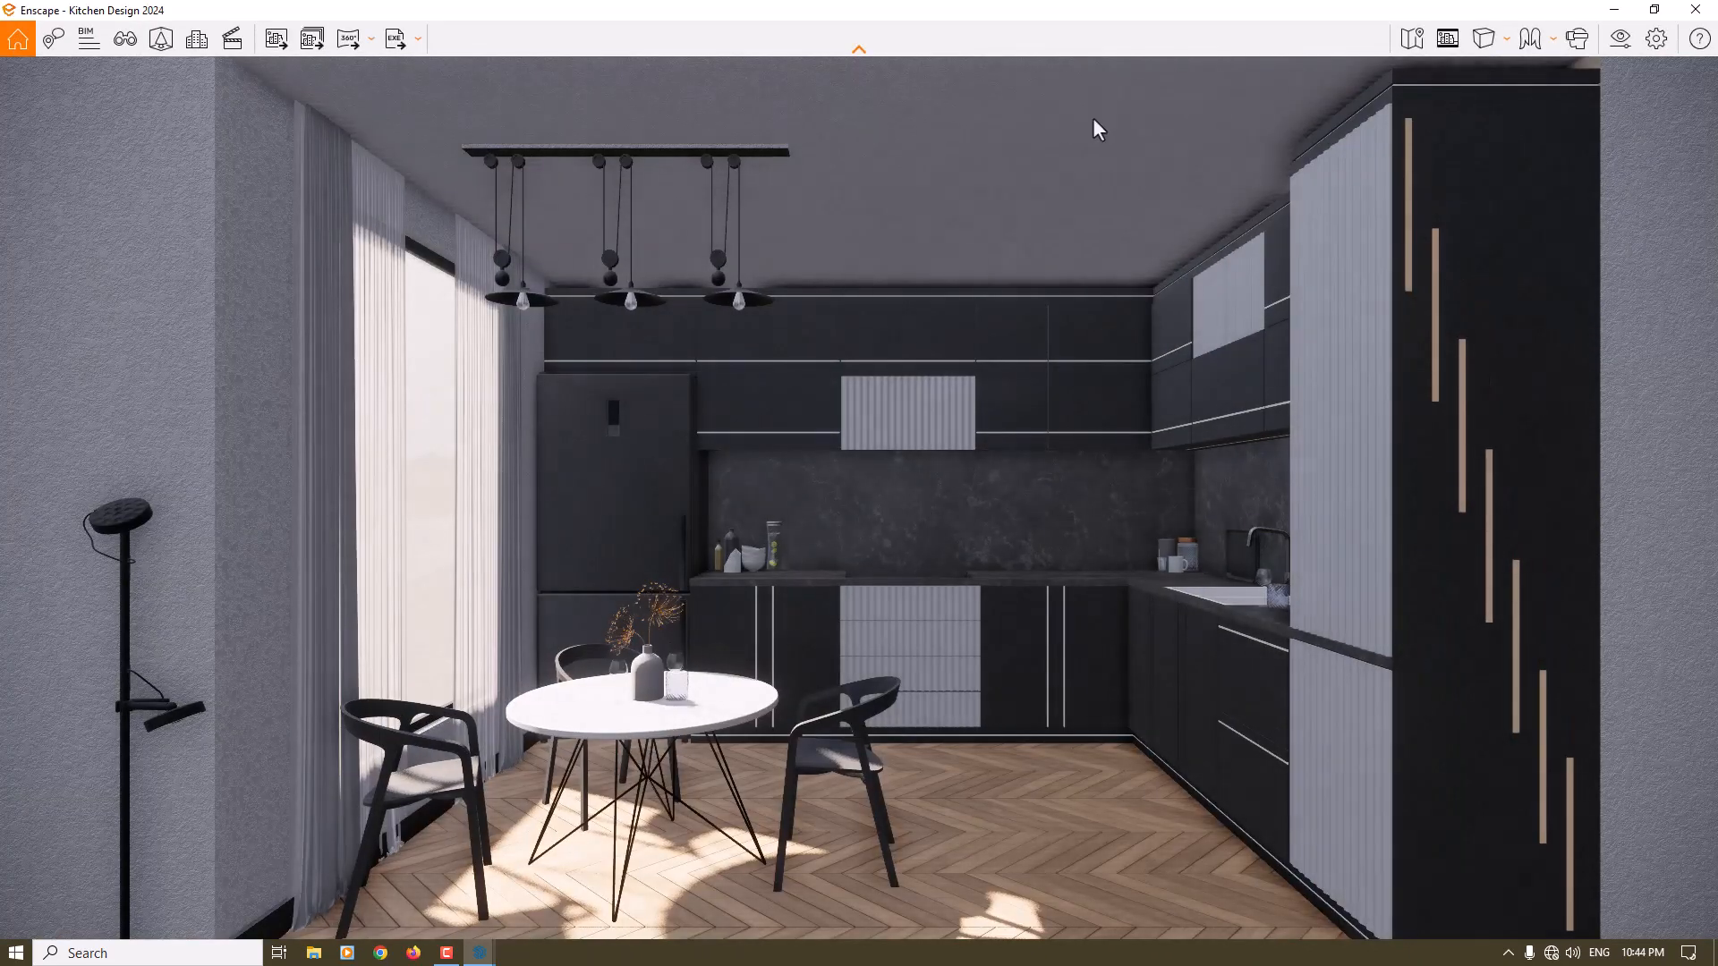
- Set the rendering quality in the visual settings to Medium
click(1622, 42)
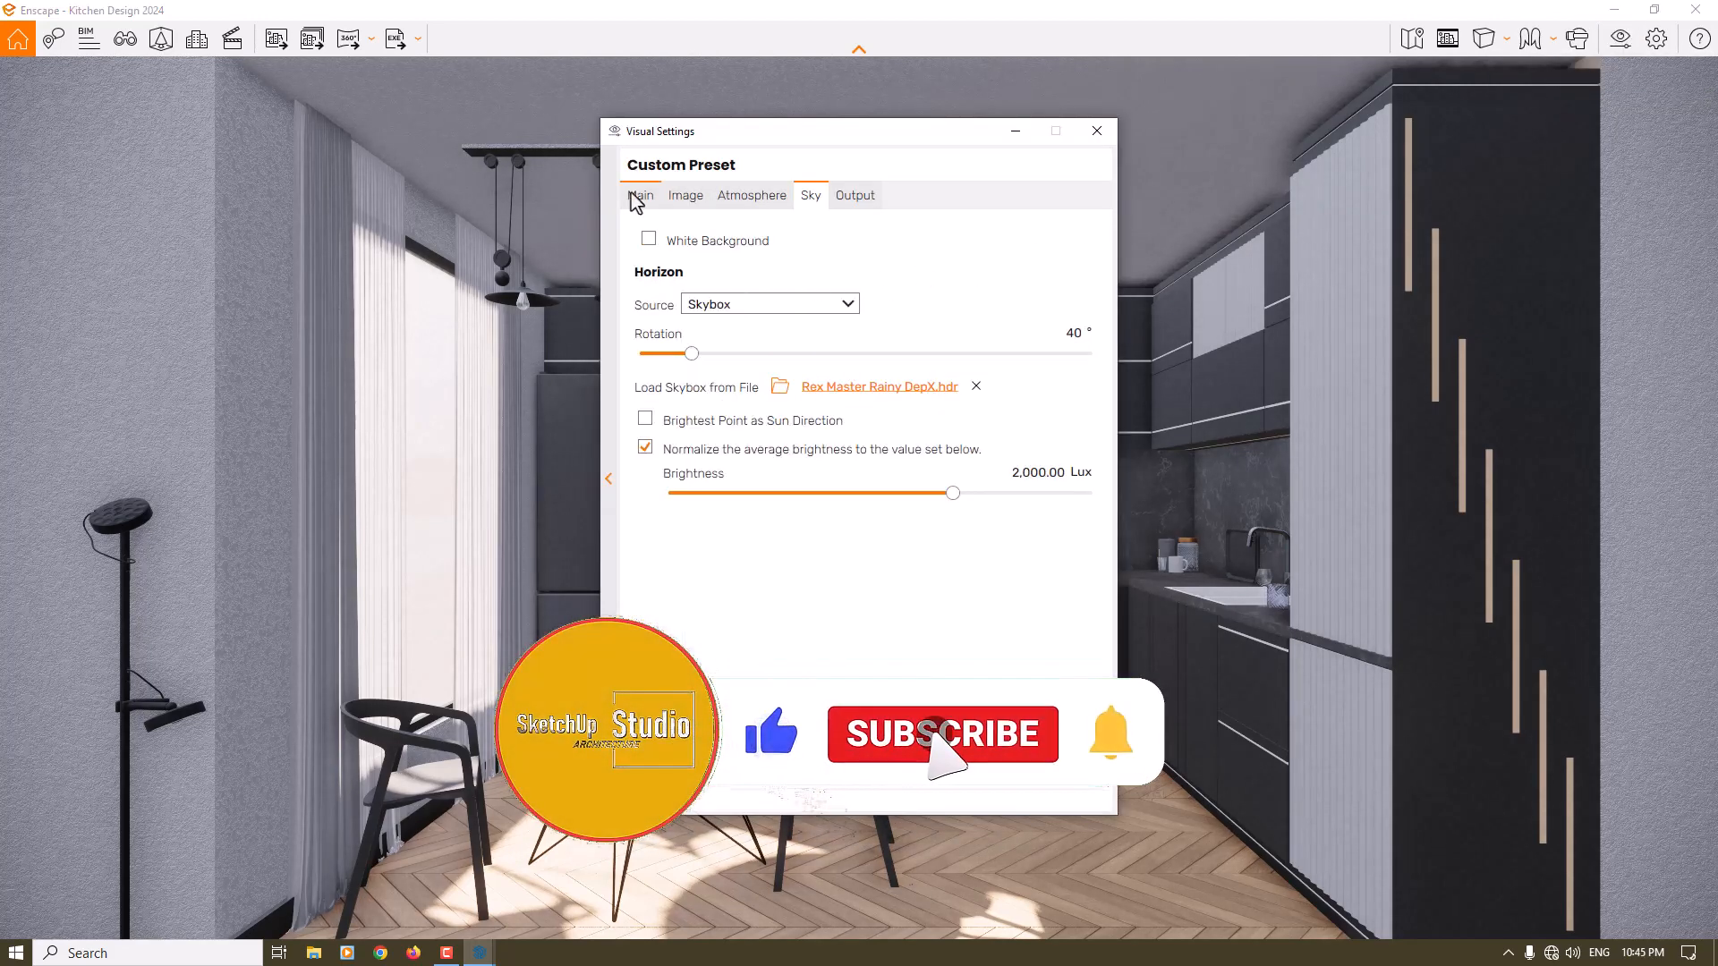
click(638, 197)
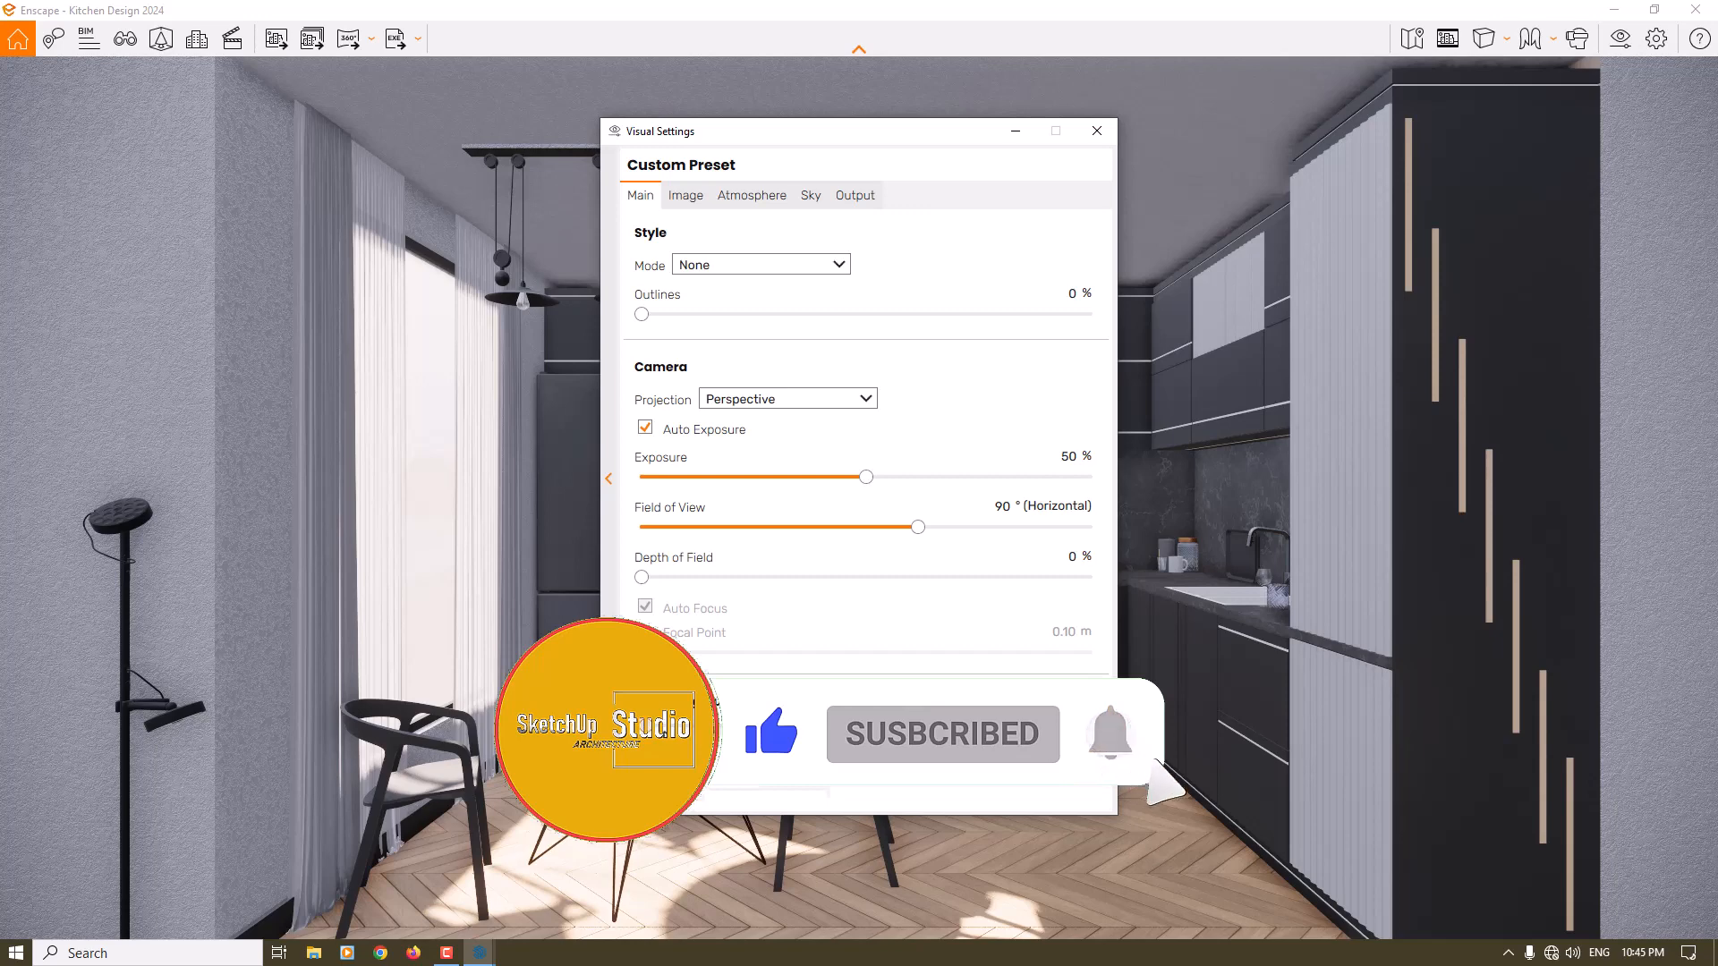
drag(650, 726, 781, 732)
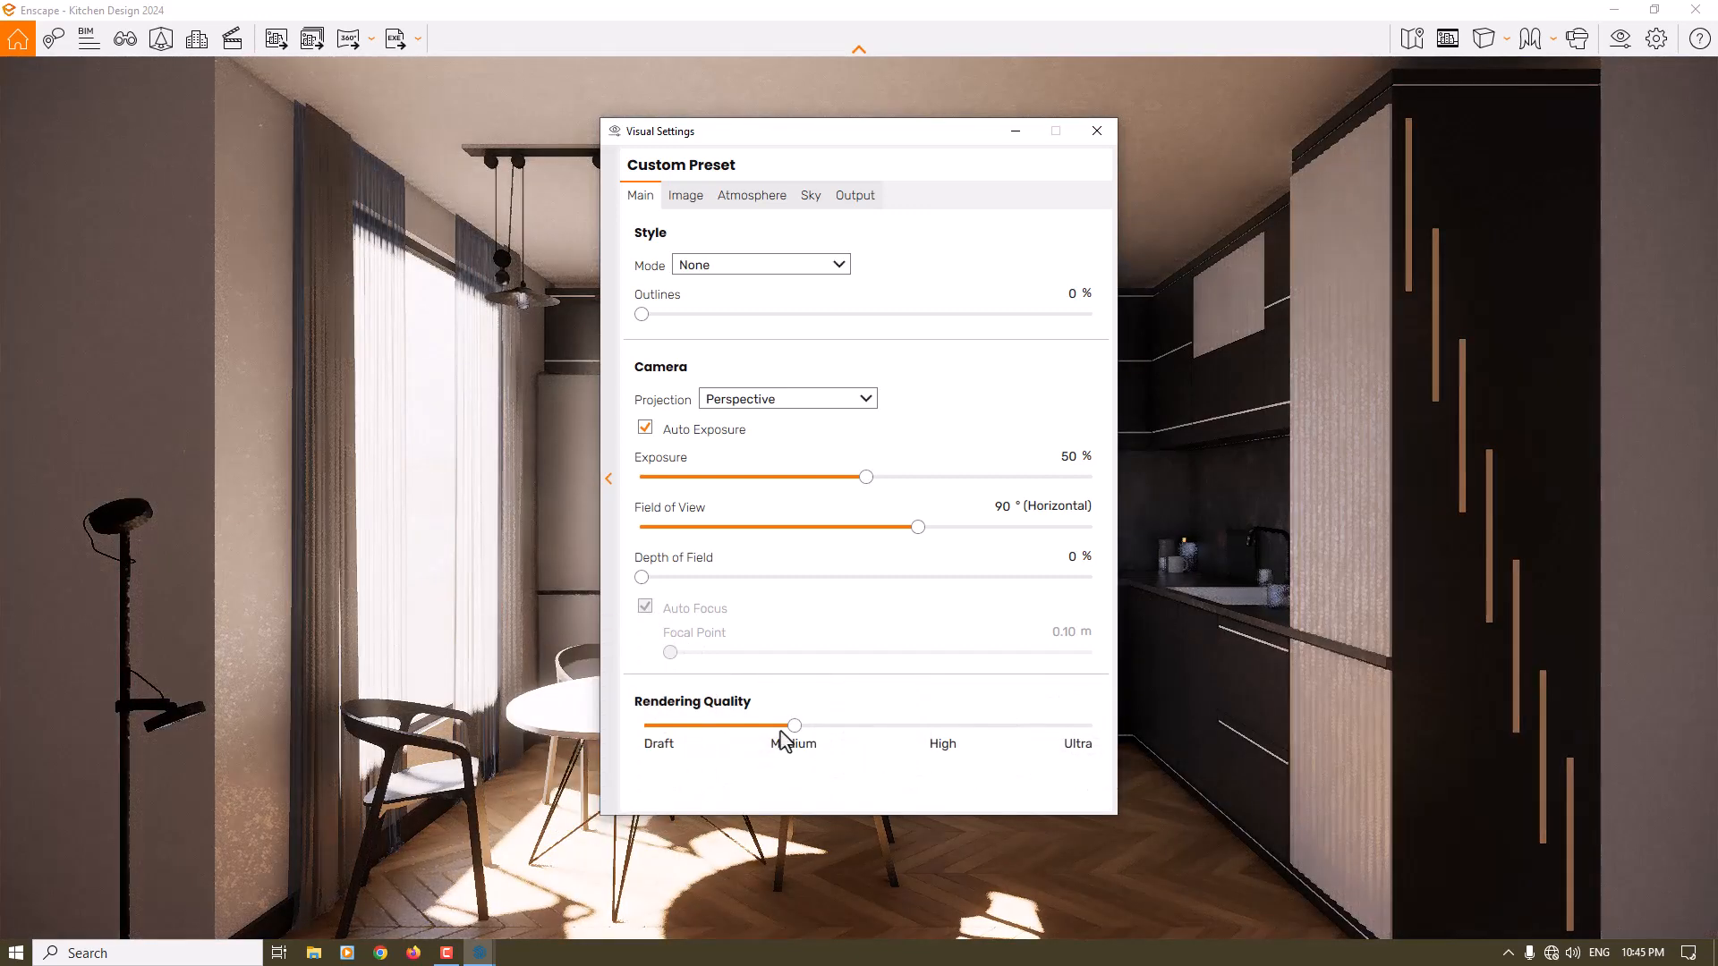
- Set the rotation of the skybox to 44 degrees
click(810, 195)
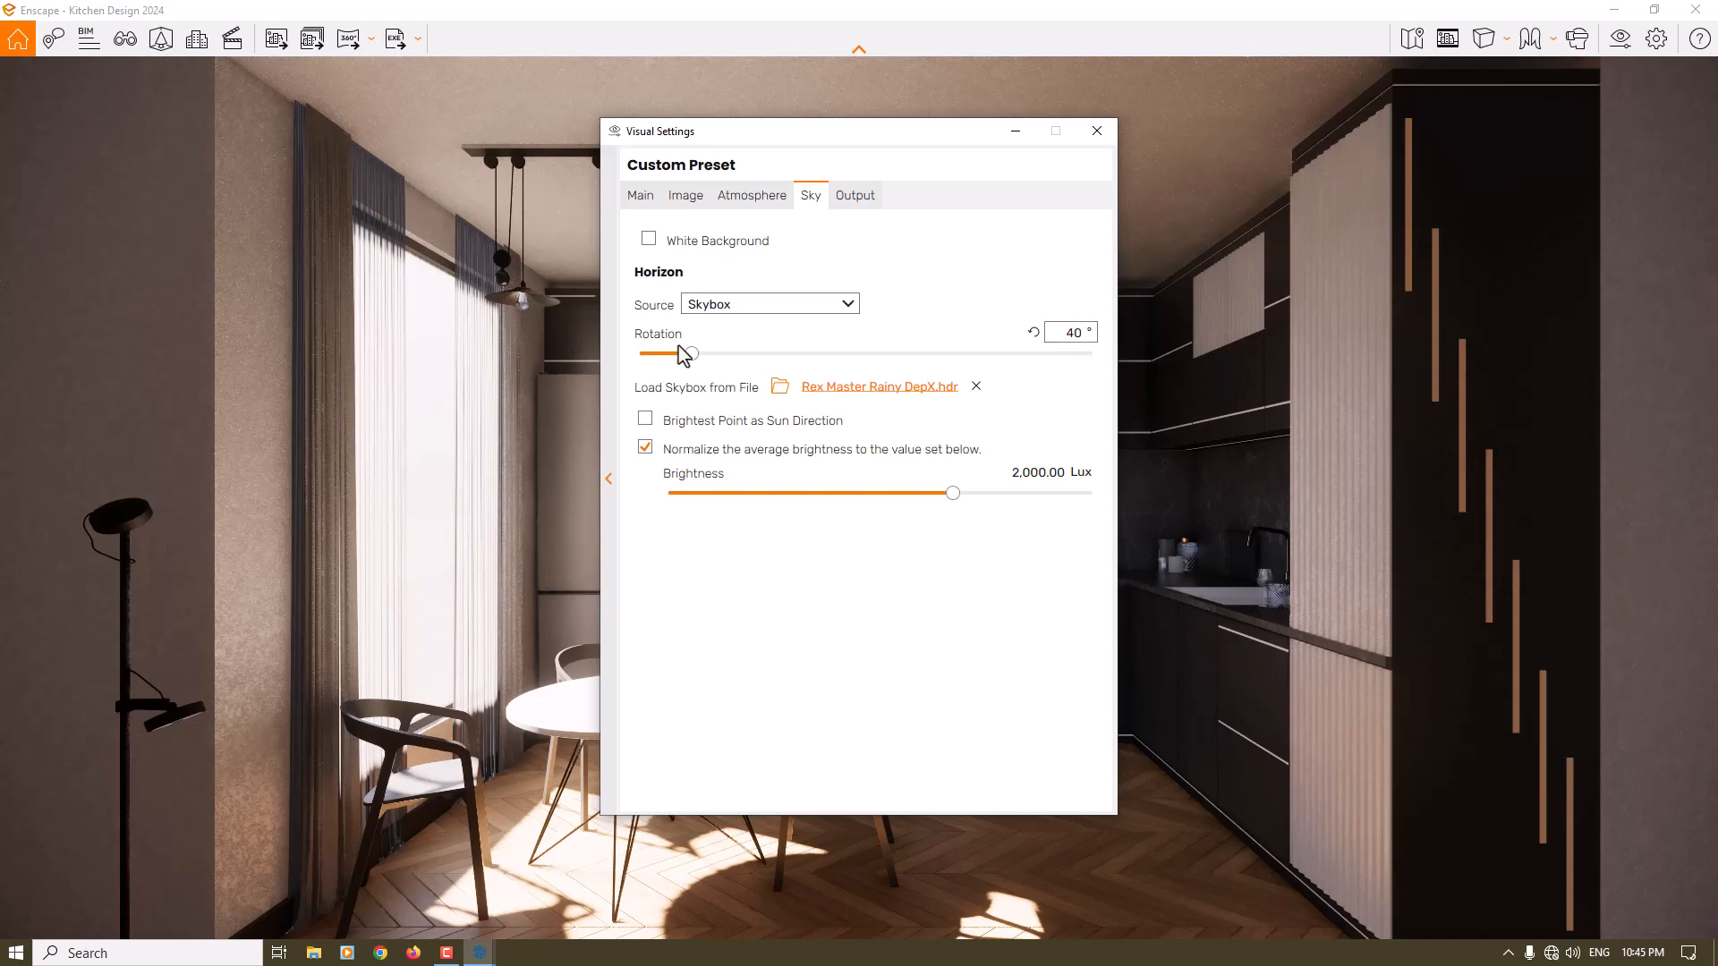
drag(689, 354, 721, 355)
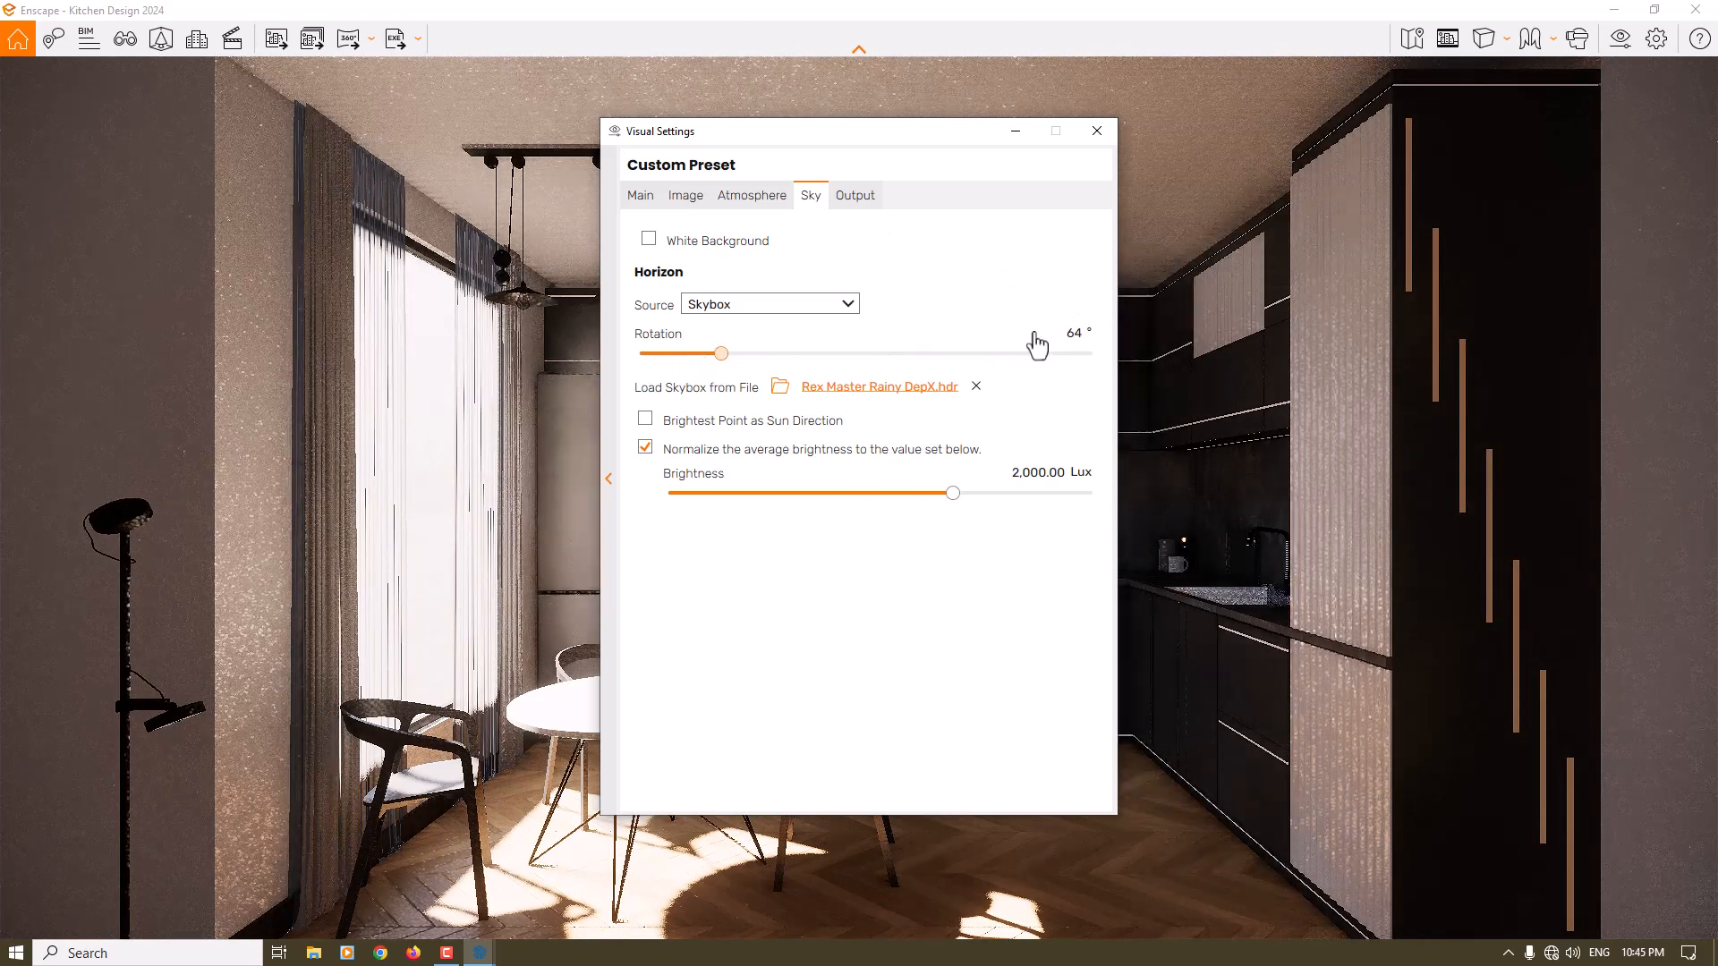
double_click(1069, 334)
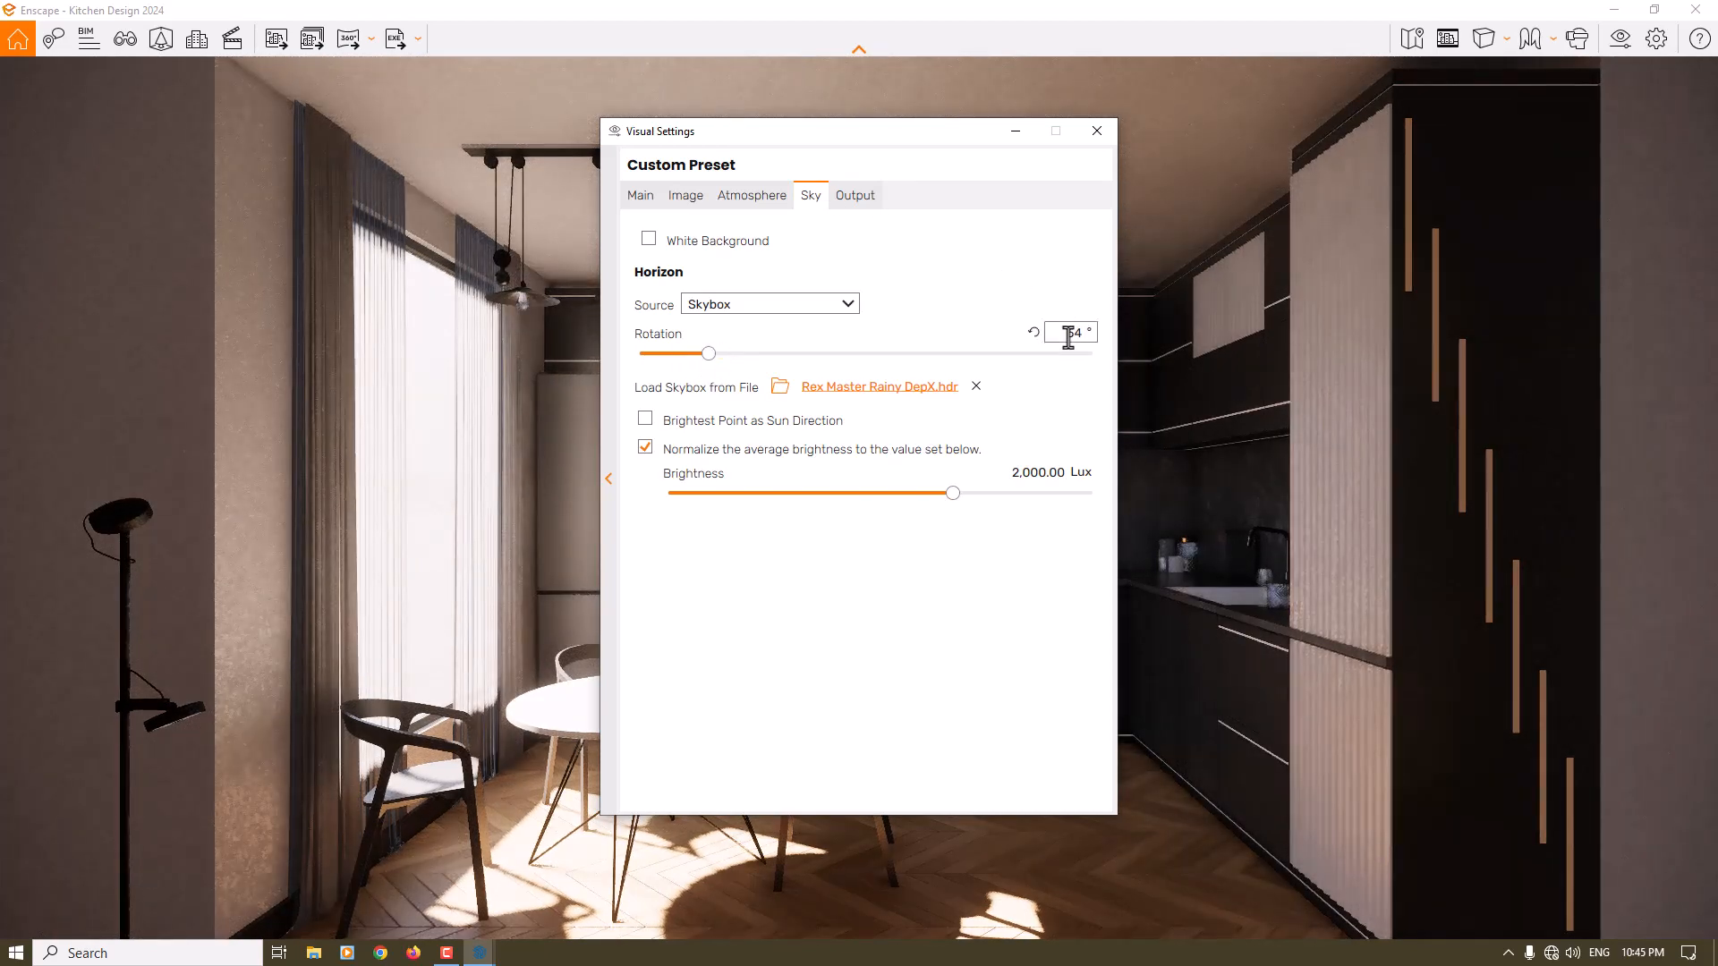
text(44)
mouse_move(676, 434)
- Set the sun brightness in the atmosphere illumination settings to 0 %
click(754, 198)
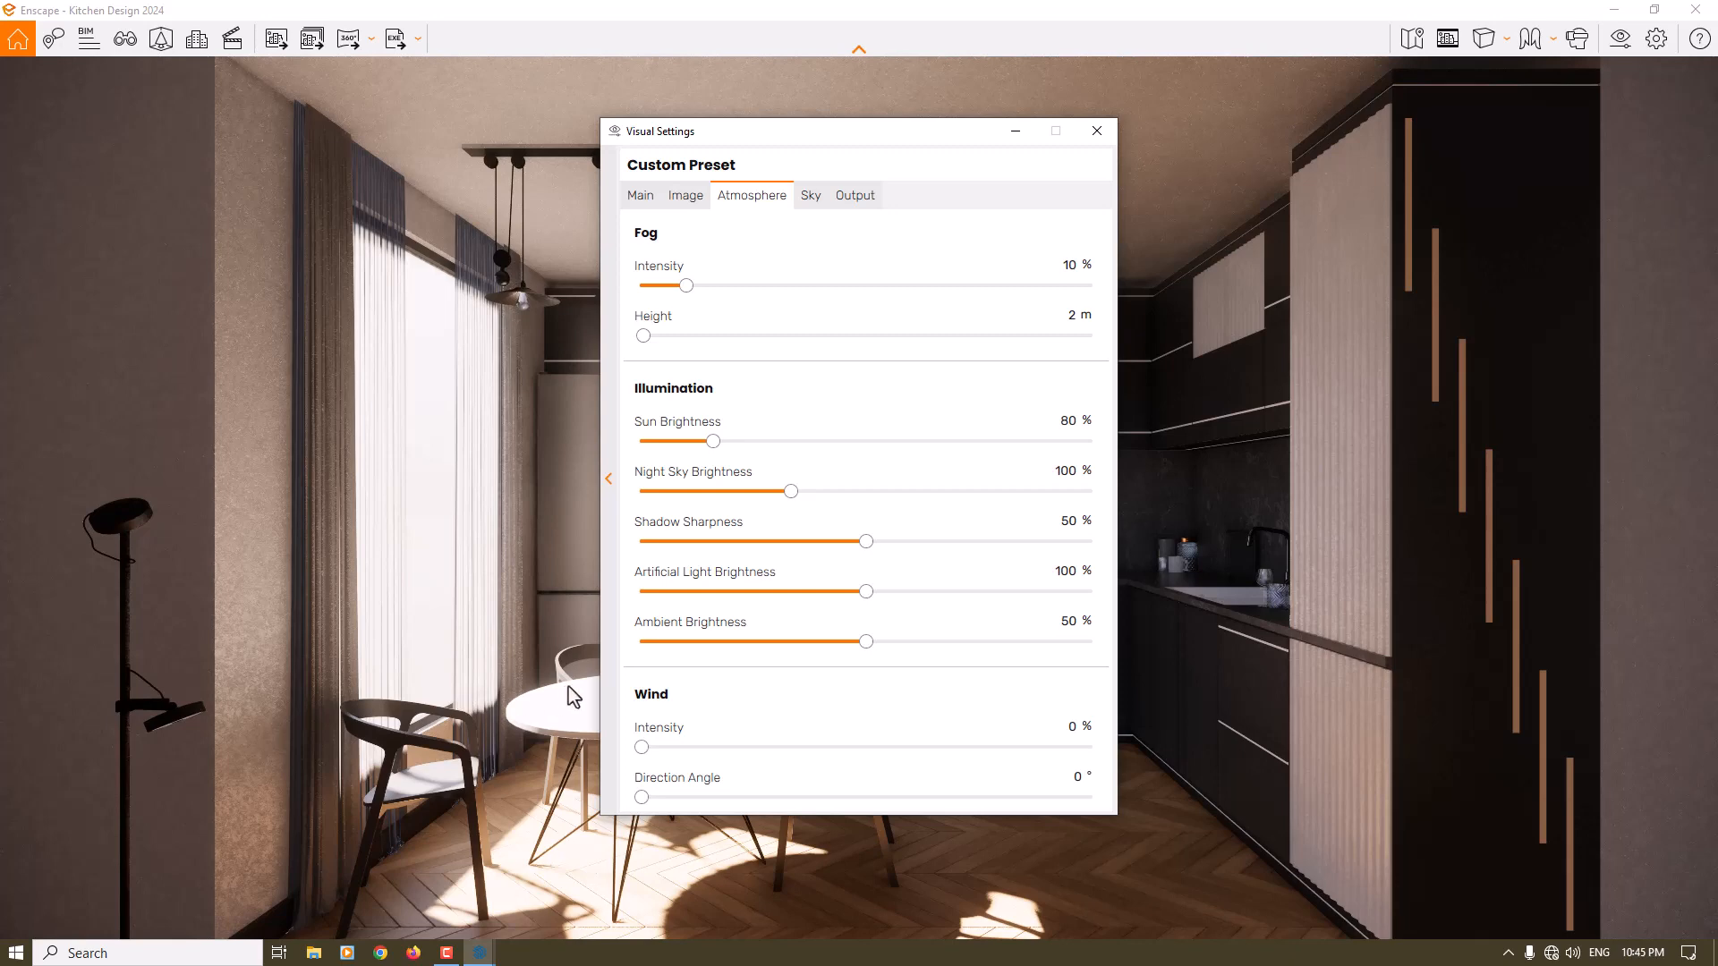
double_click(1069, 421)
text(0)
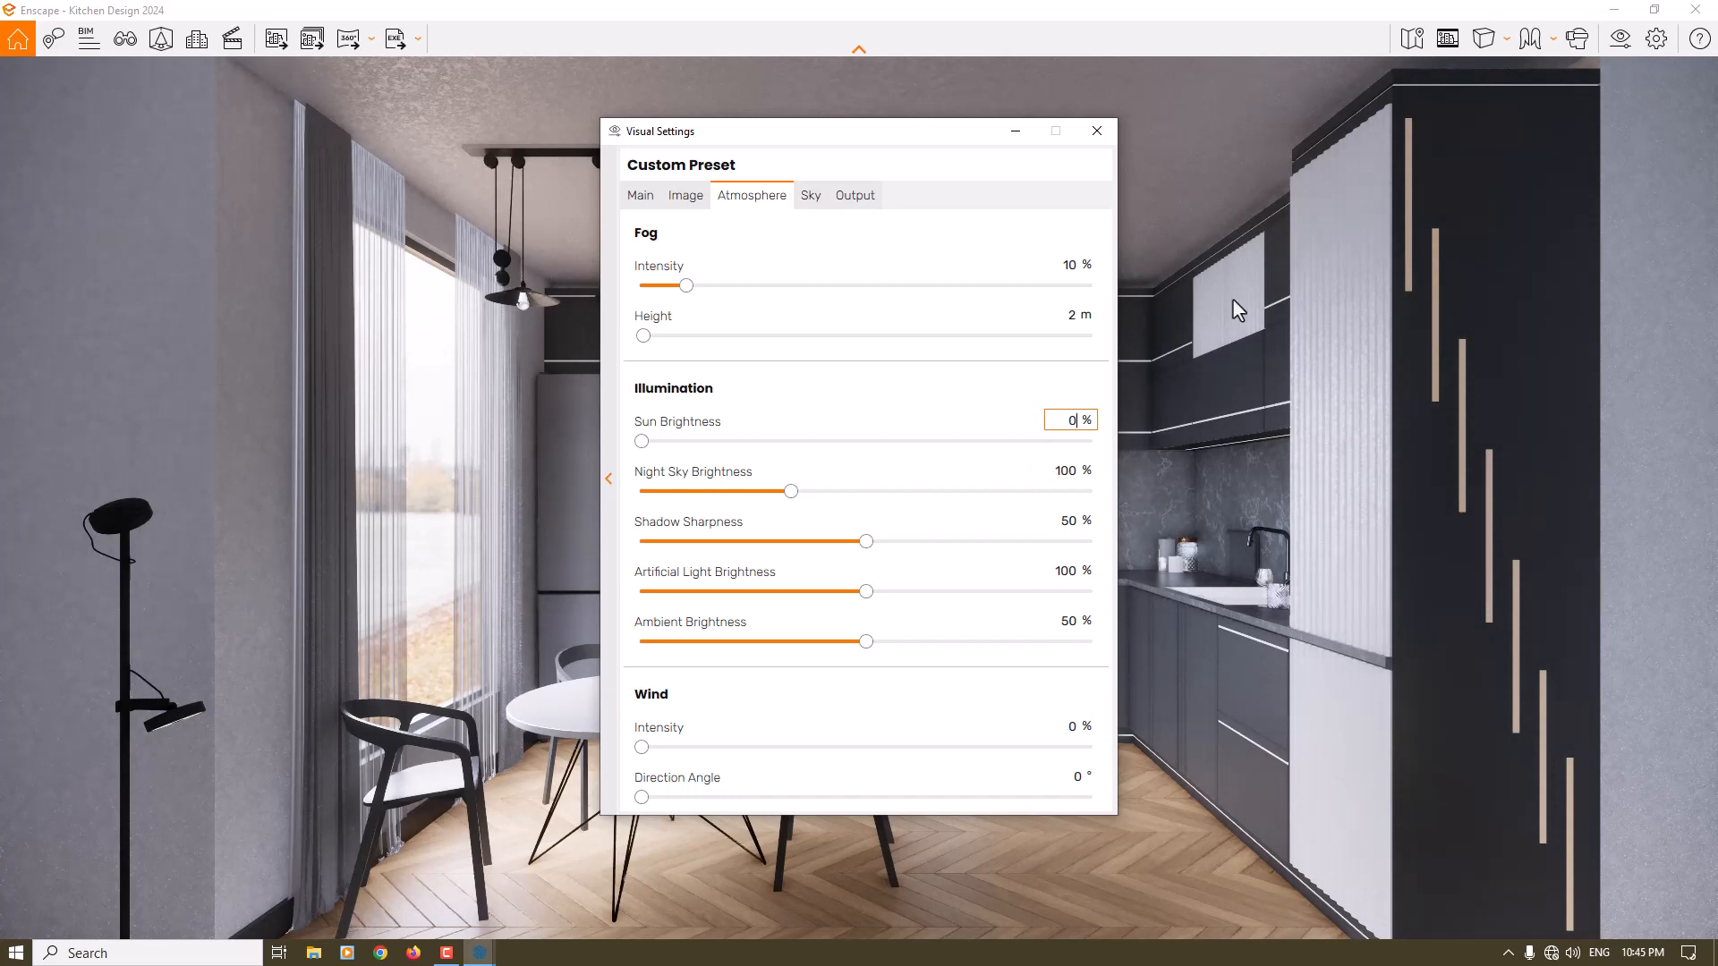
- Move the visual settings aside, close them, and examine the lighting on the window, dining table, cabinets and wooden floor
drag(904, 136, 1036, 111)
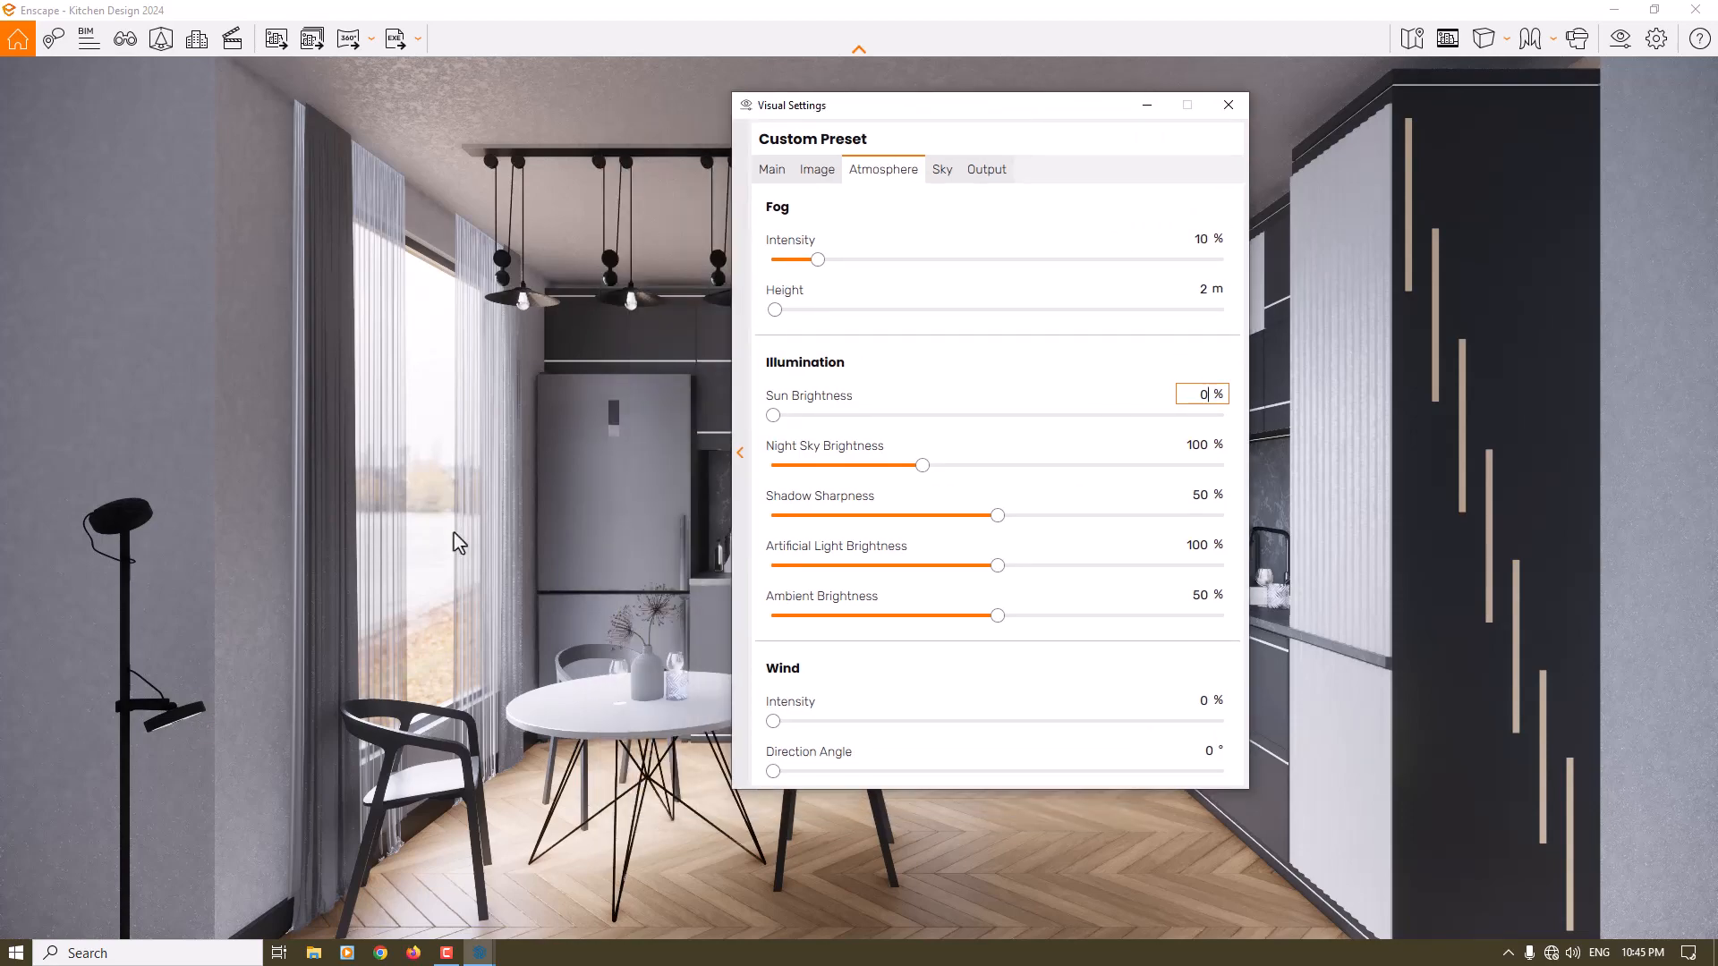
drag(562, 580, 653, 524)
key(w)
key(s)
drag(644, 627, 540, 645)
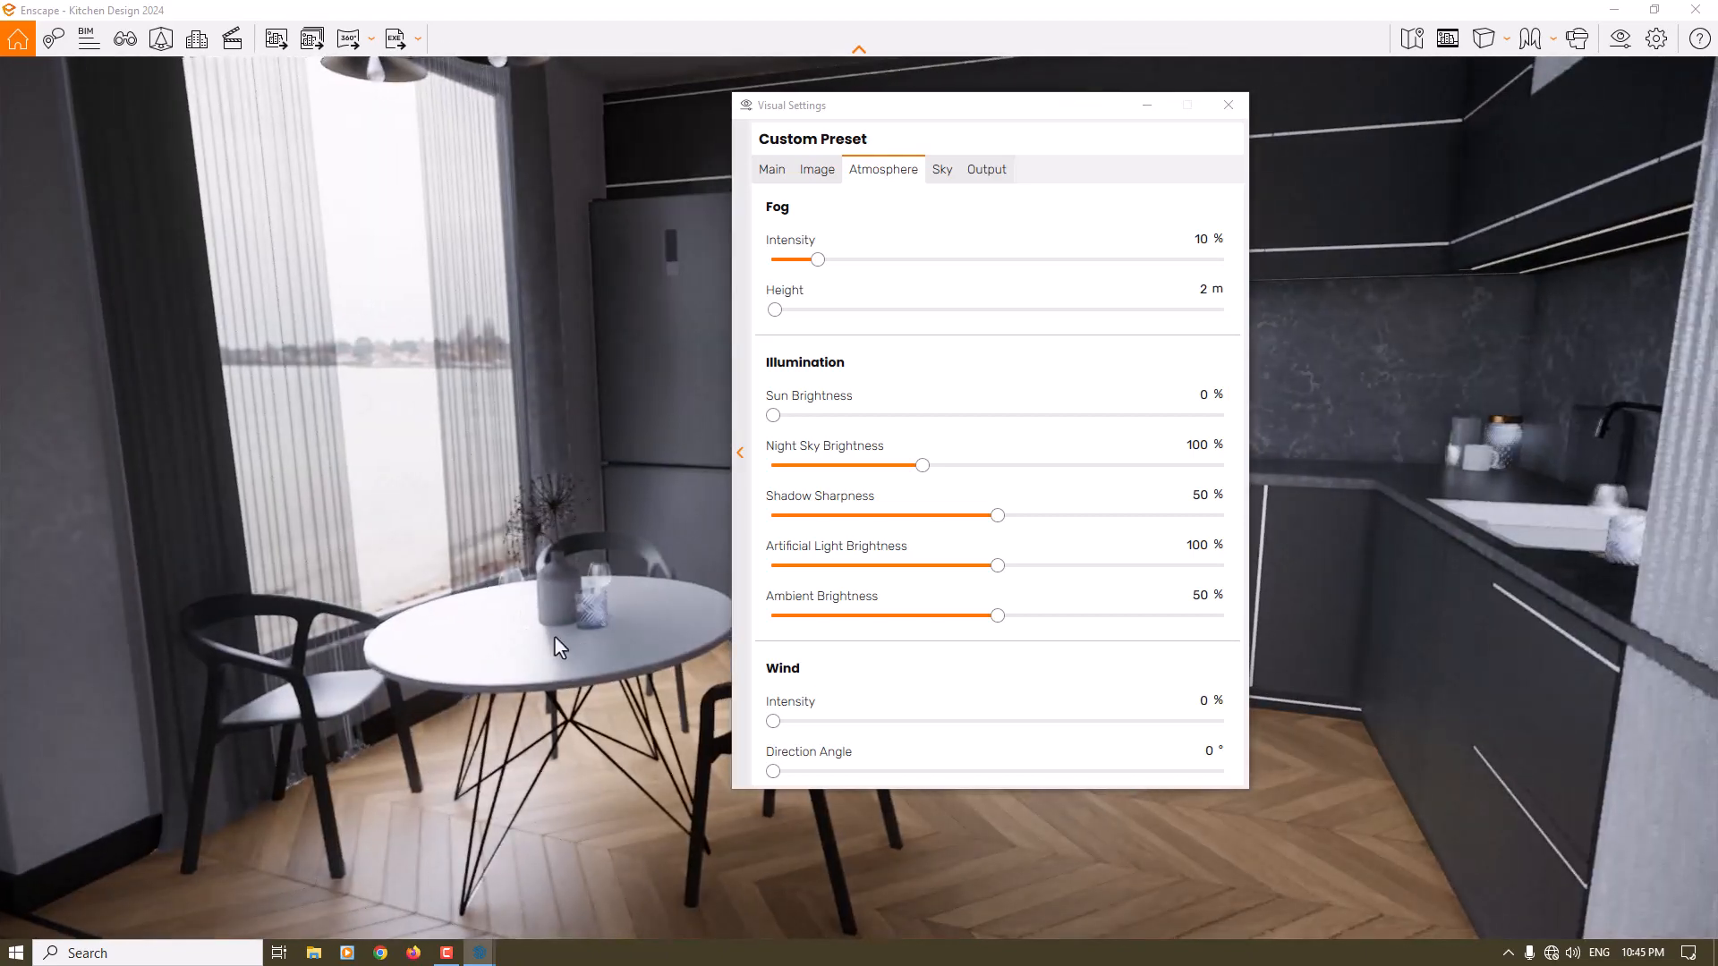
click(1229, 105)
key(w)
drag(806, 537, 1163, 407)
right_drag(949, 537, 510, 389)
drag(510, 389, 506, 501)
drag(894, 501, 832, 488)
scroll(859, 498, down, 3)
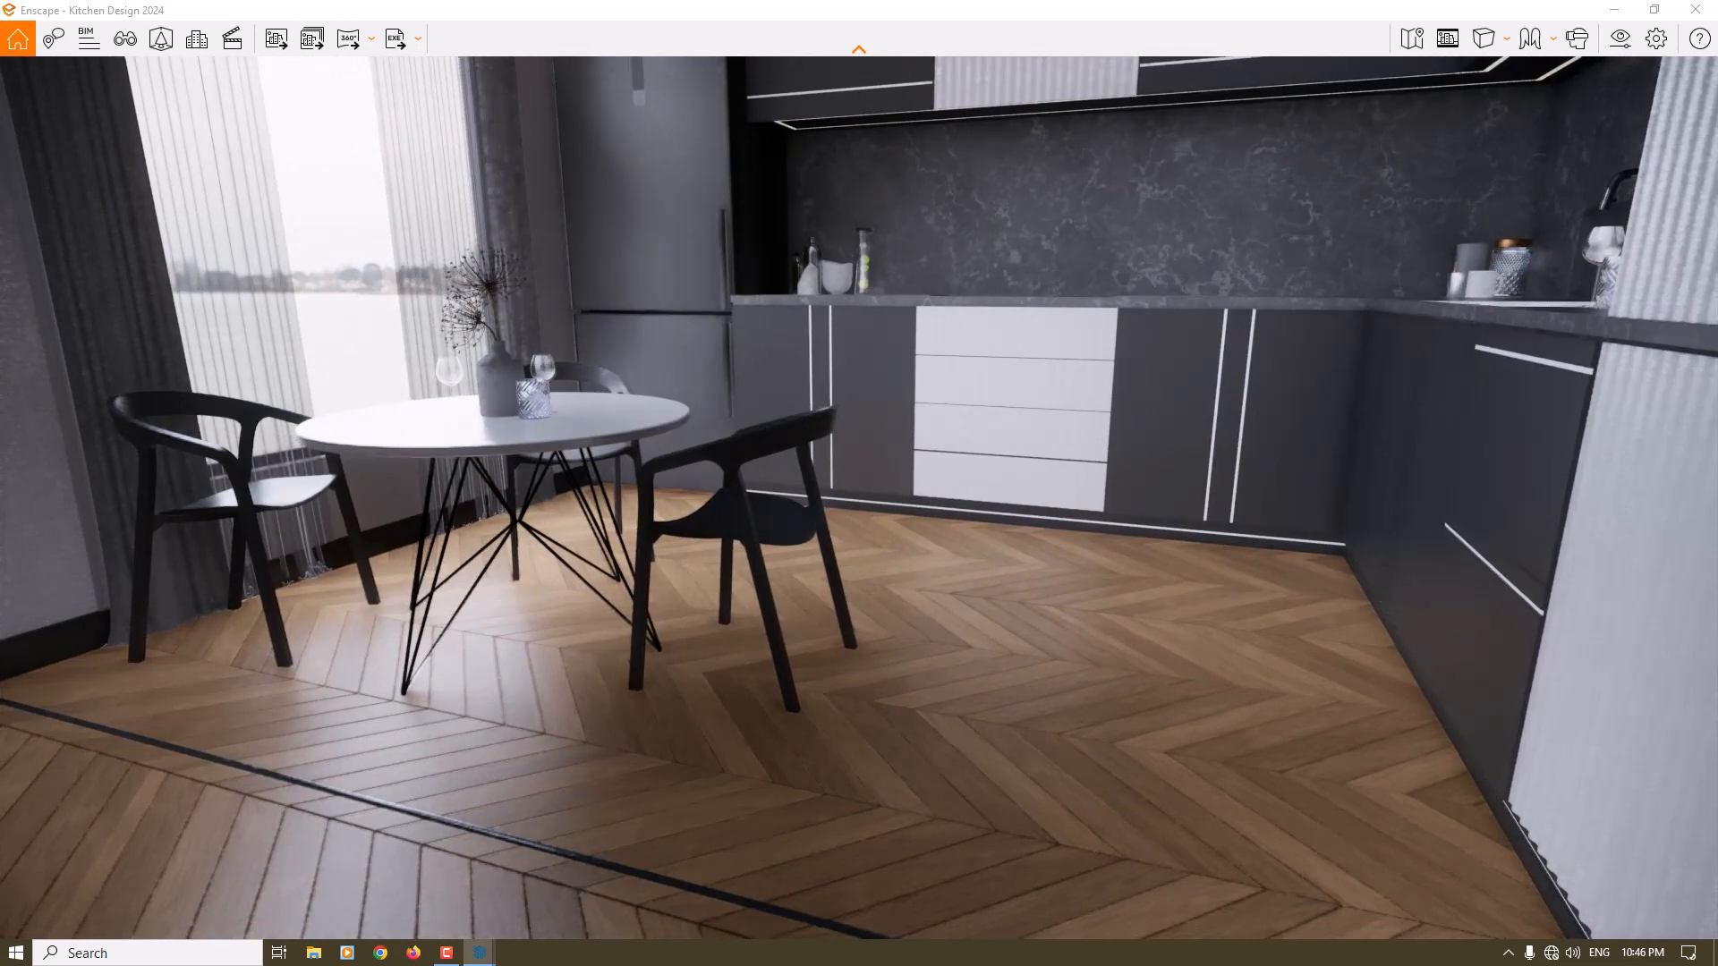
- Set the shadow sharpness in the atmosphere illumination settings to 6 %
click(1621, 40)
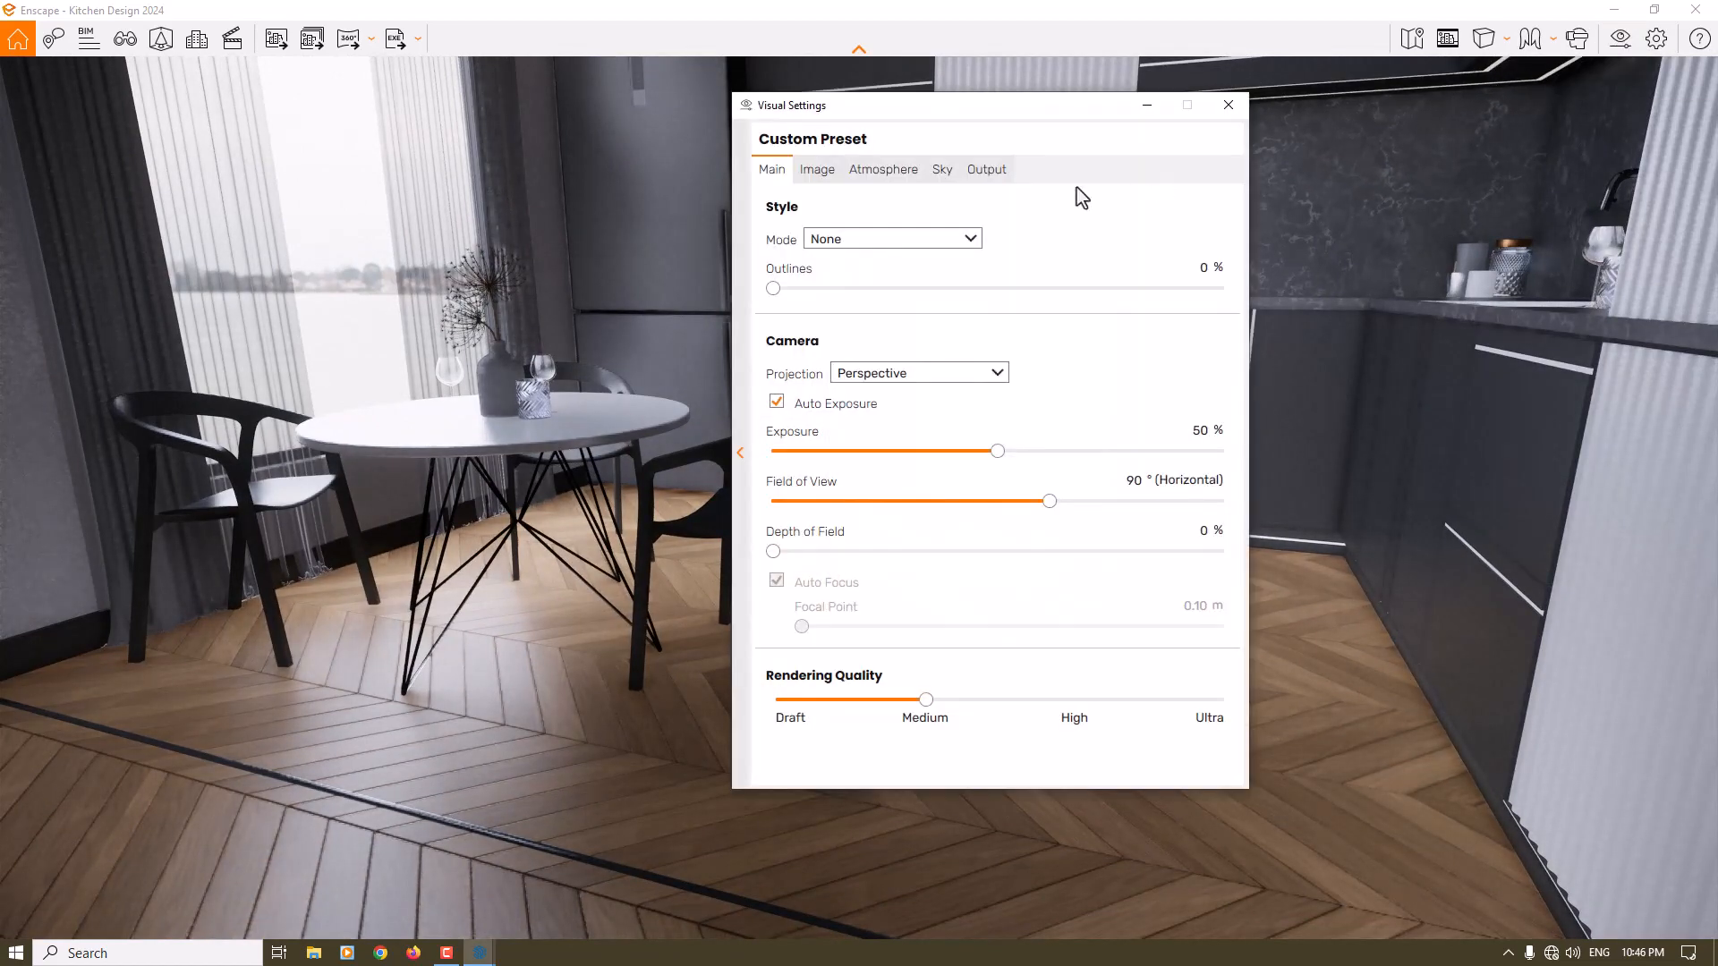
click(864, 174)
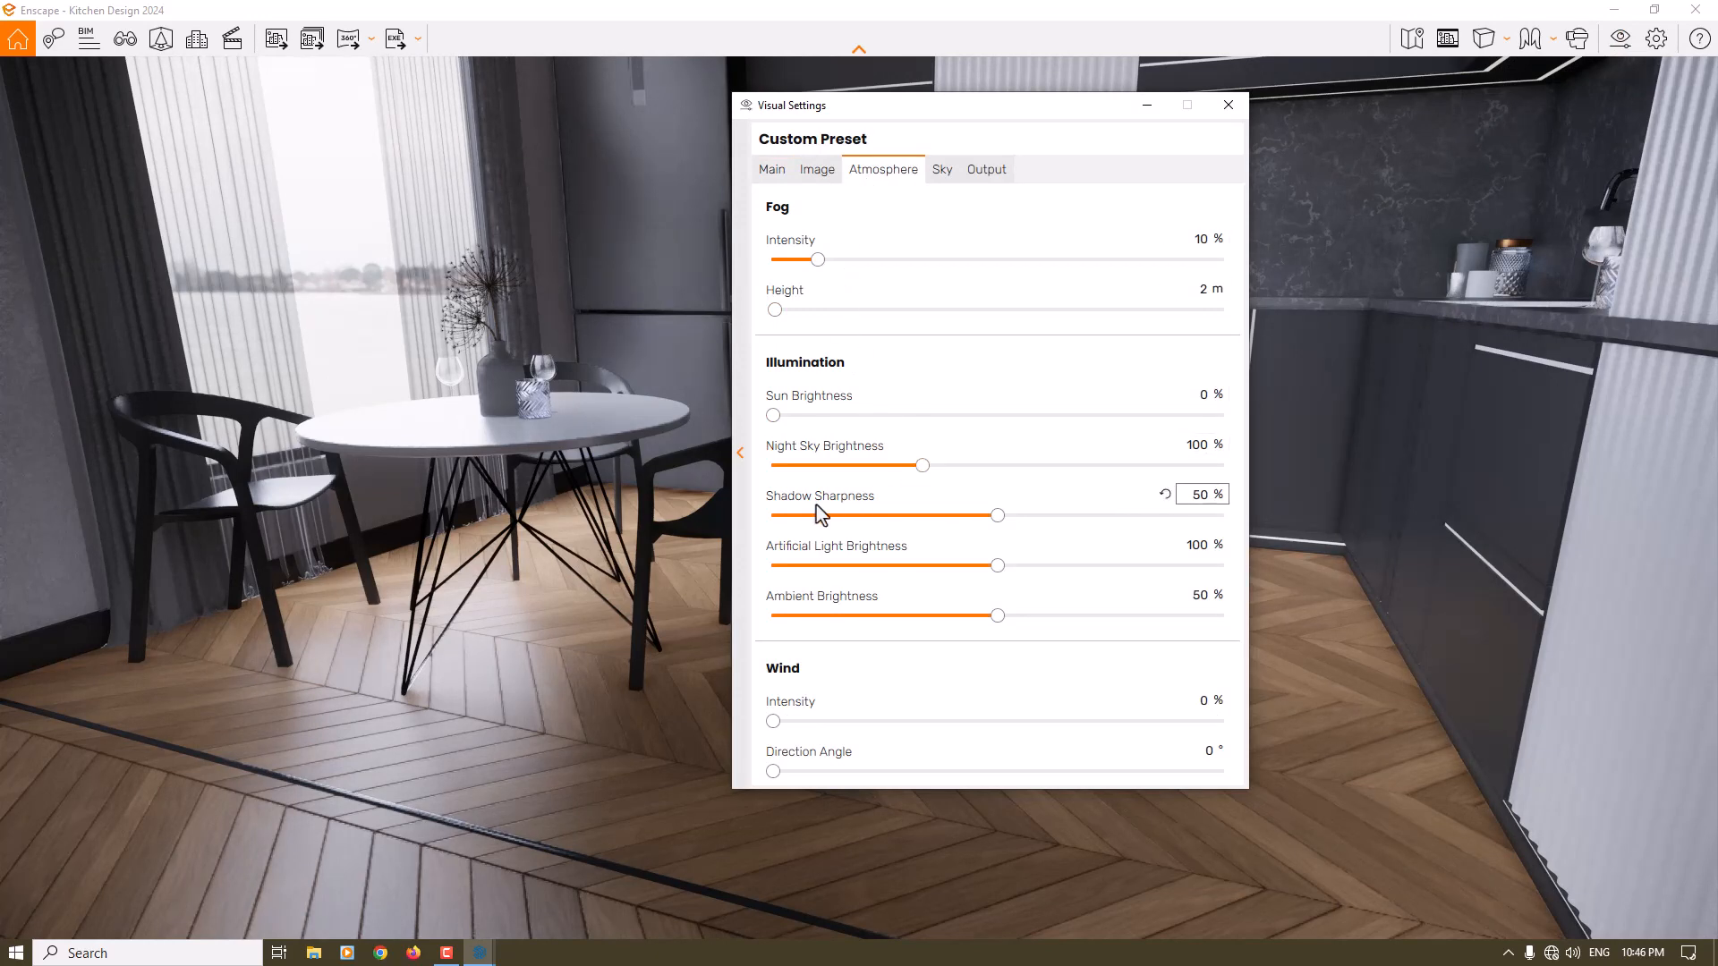
click(1203, 497)
text(5)
- Set the artificial light brightness to 112 % and the ambient brightness to 56 %
click(1197, 544)
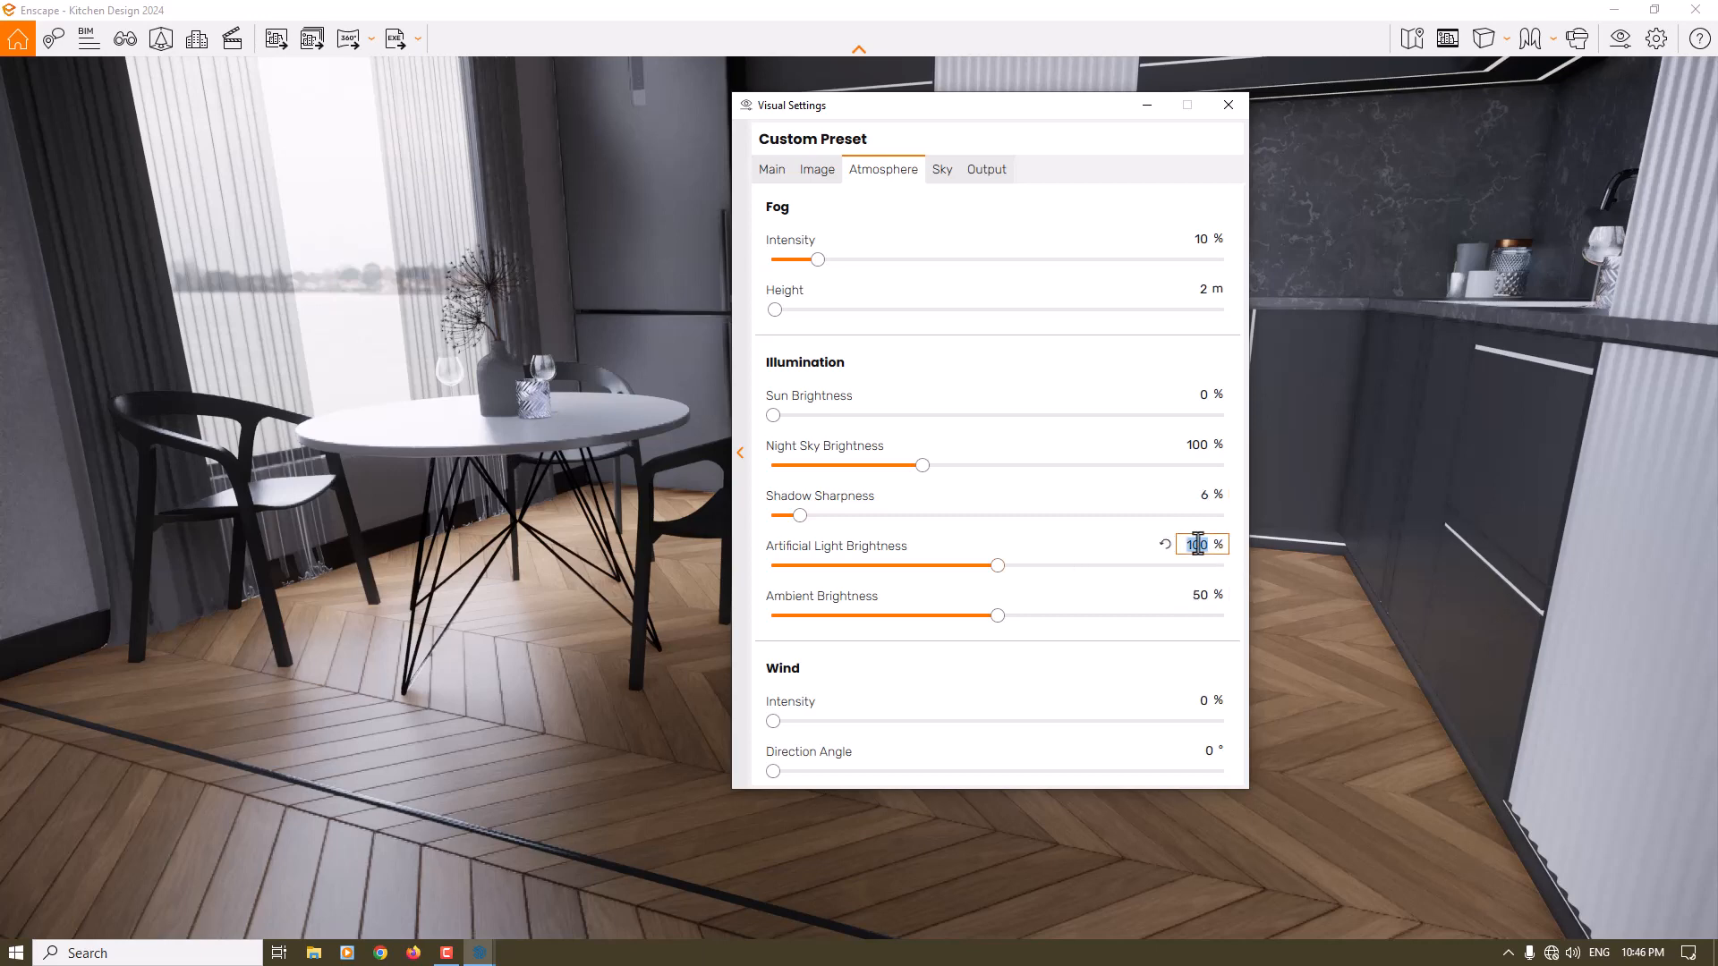
text(112)
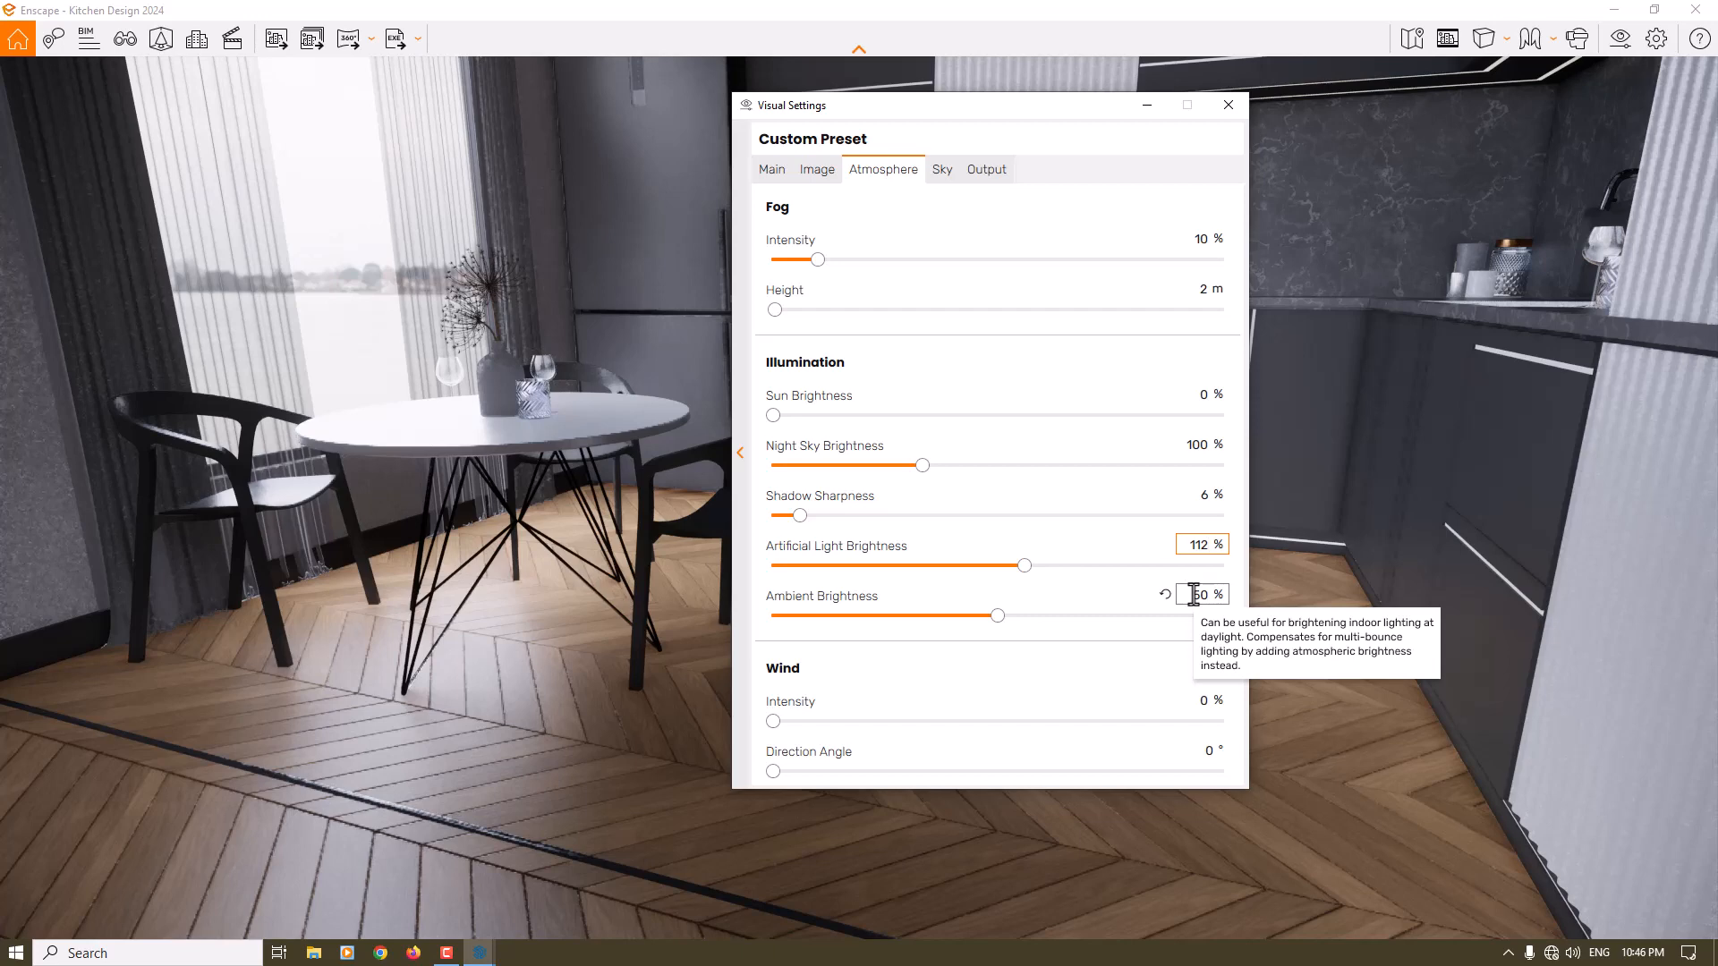
click(1194, 596)
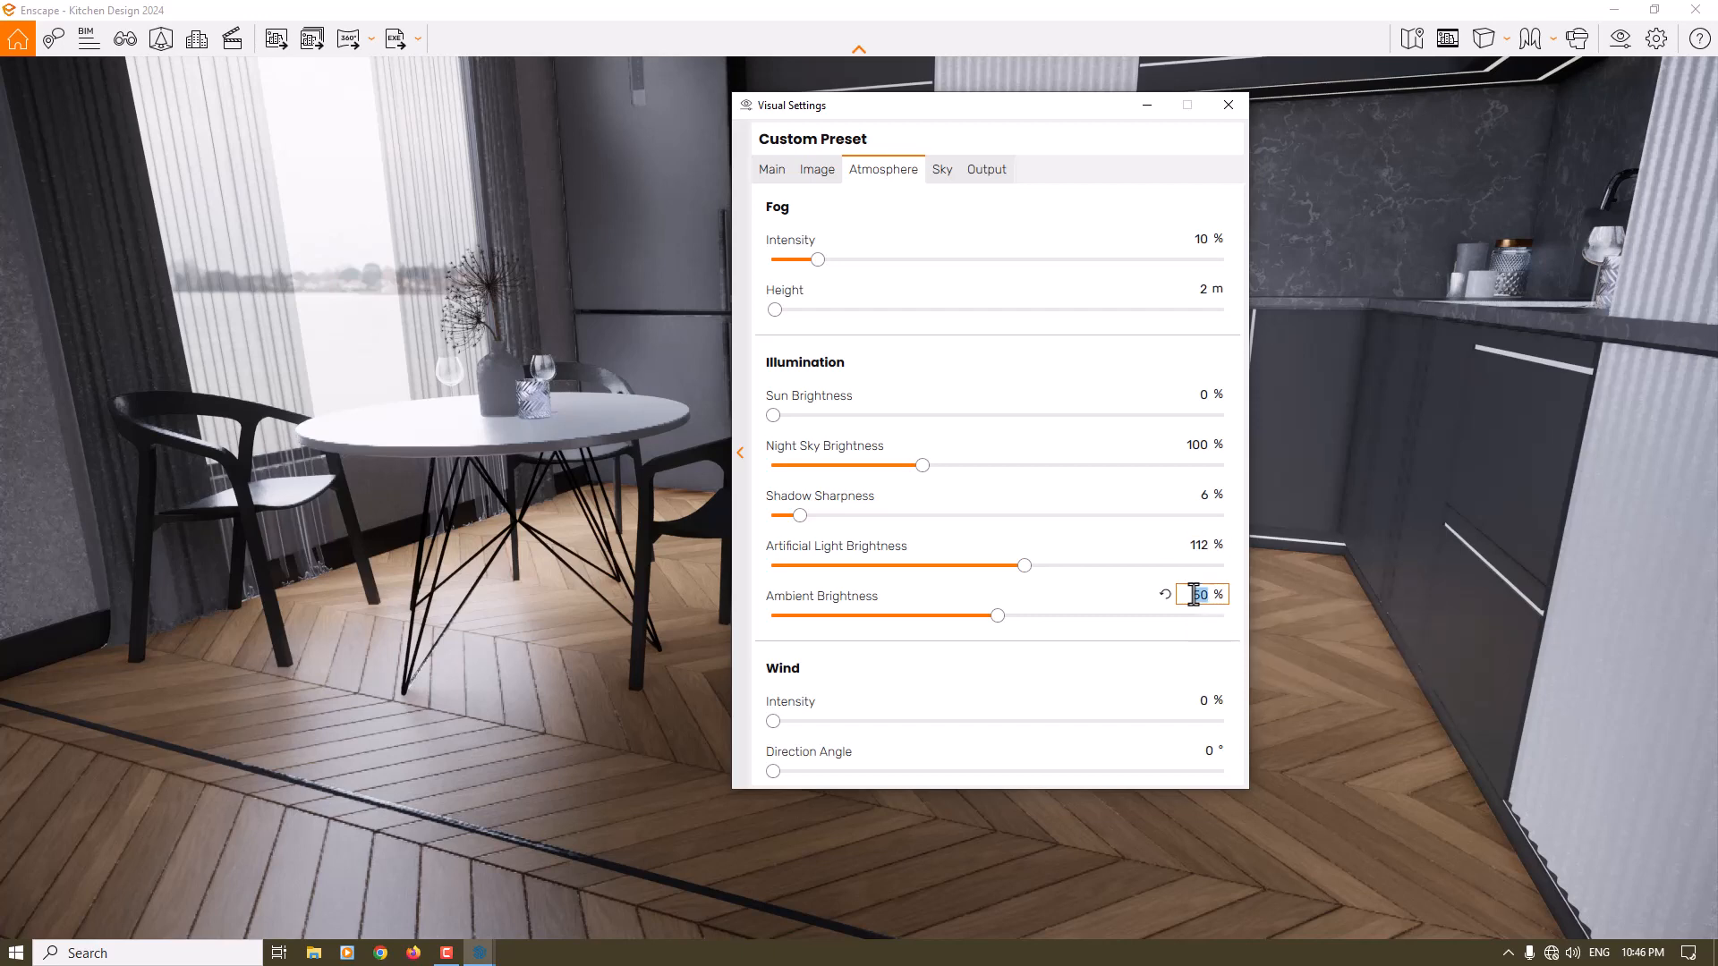
text(56)
key(Return)
- Set the fog intensity in the atmosphere settings to 50 %
drag(818, 259, 834, 260)
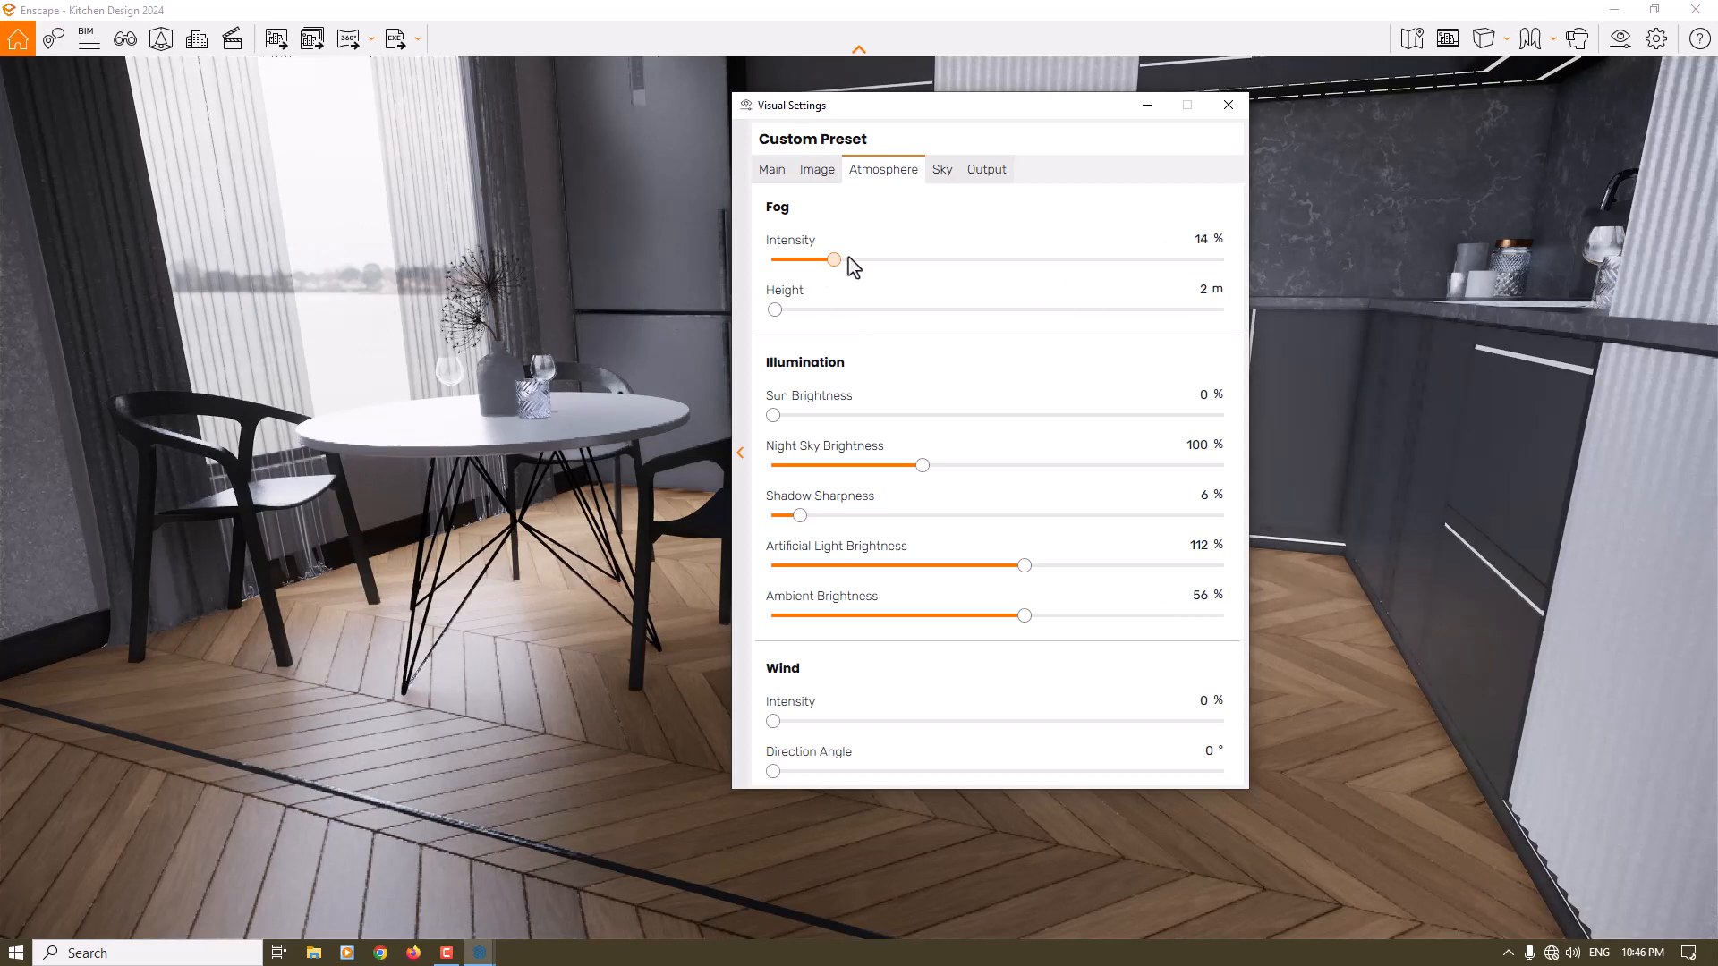
click(1018, 259)
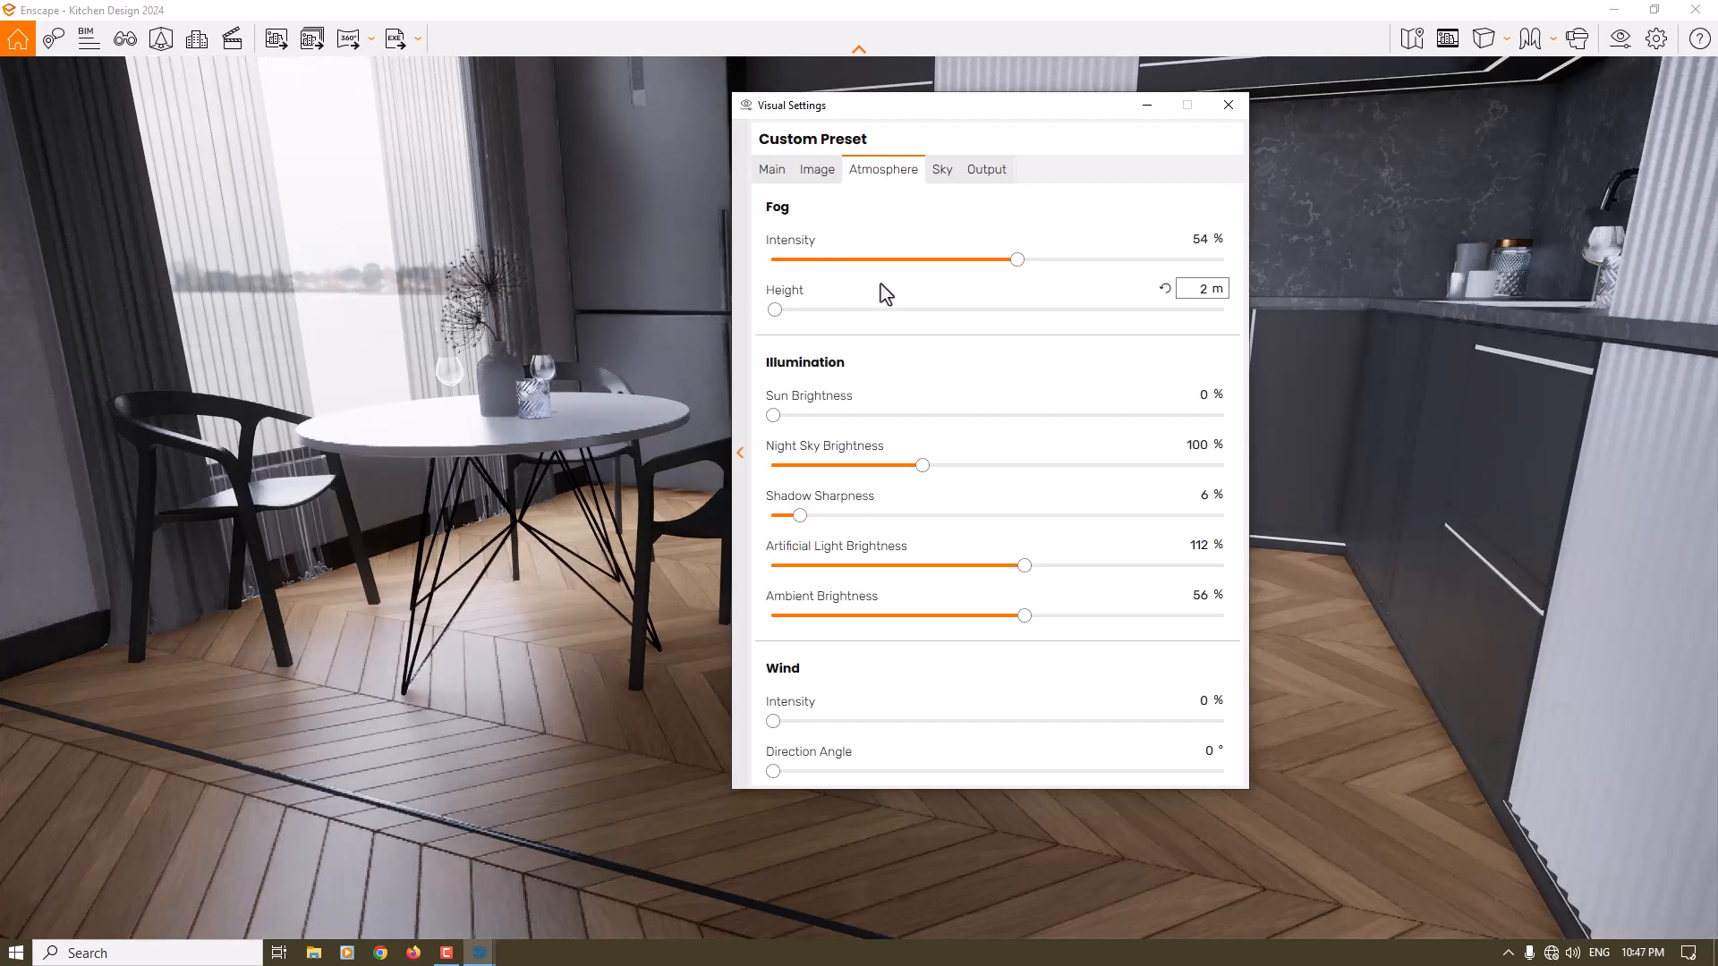
click(1197, 240)
text(50)
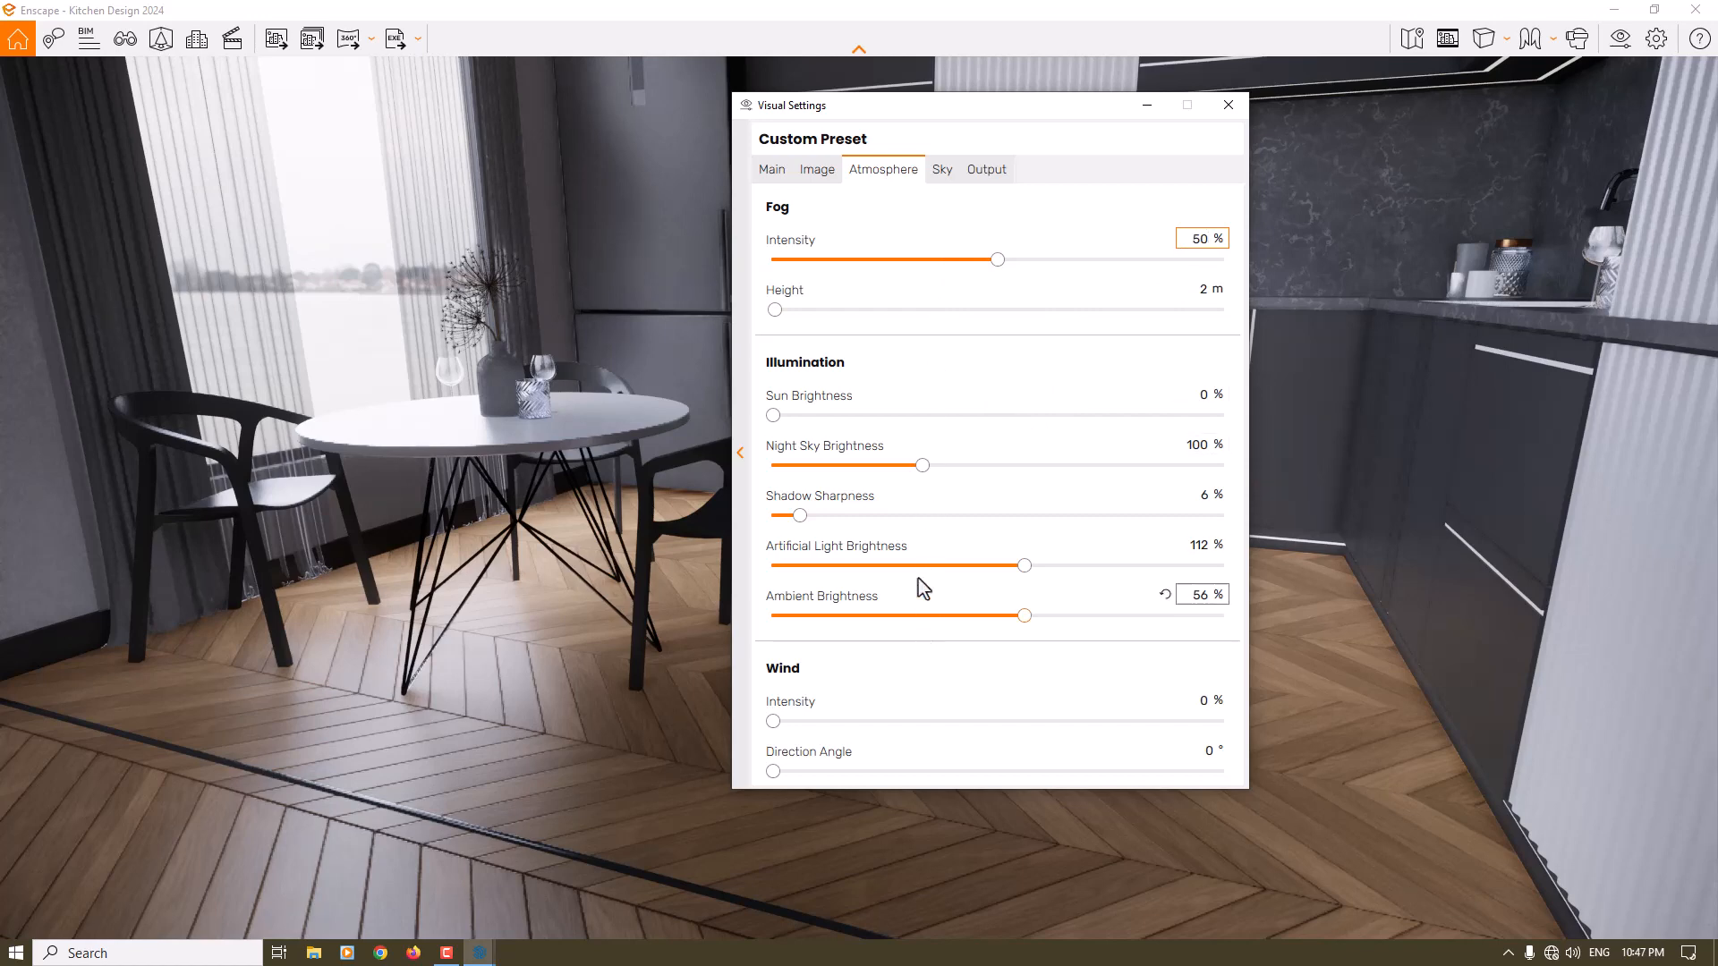
- Enable Auto Contrast in the image corrections and switch to the saved view Pro Shot 1
click(808, 171)
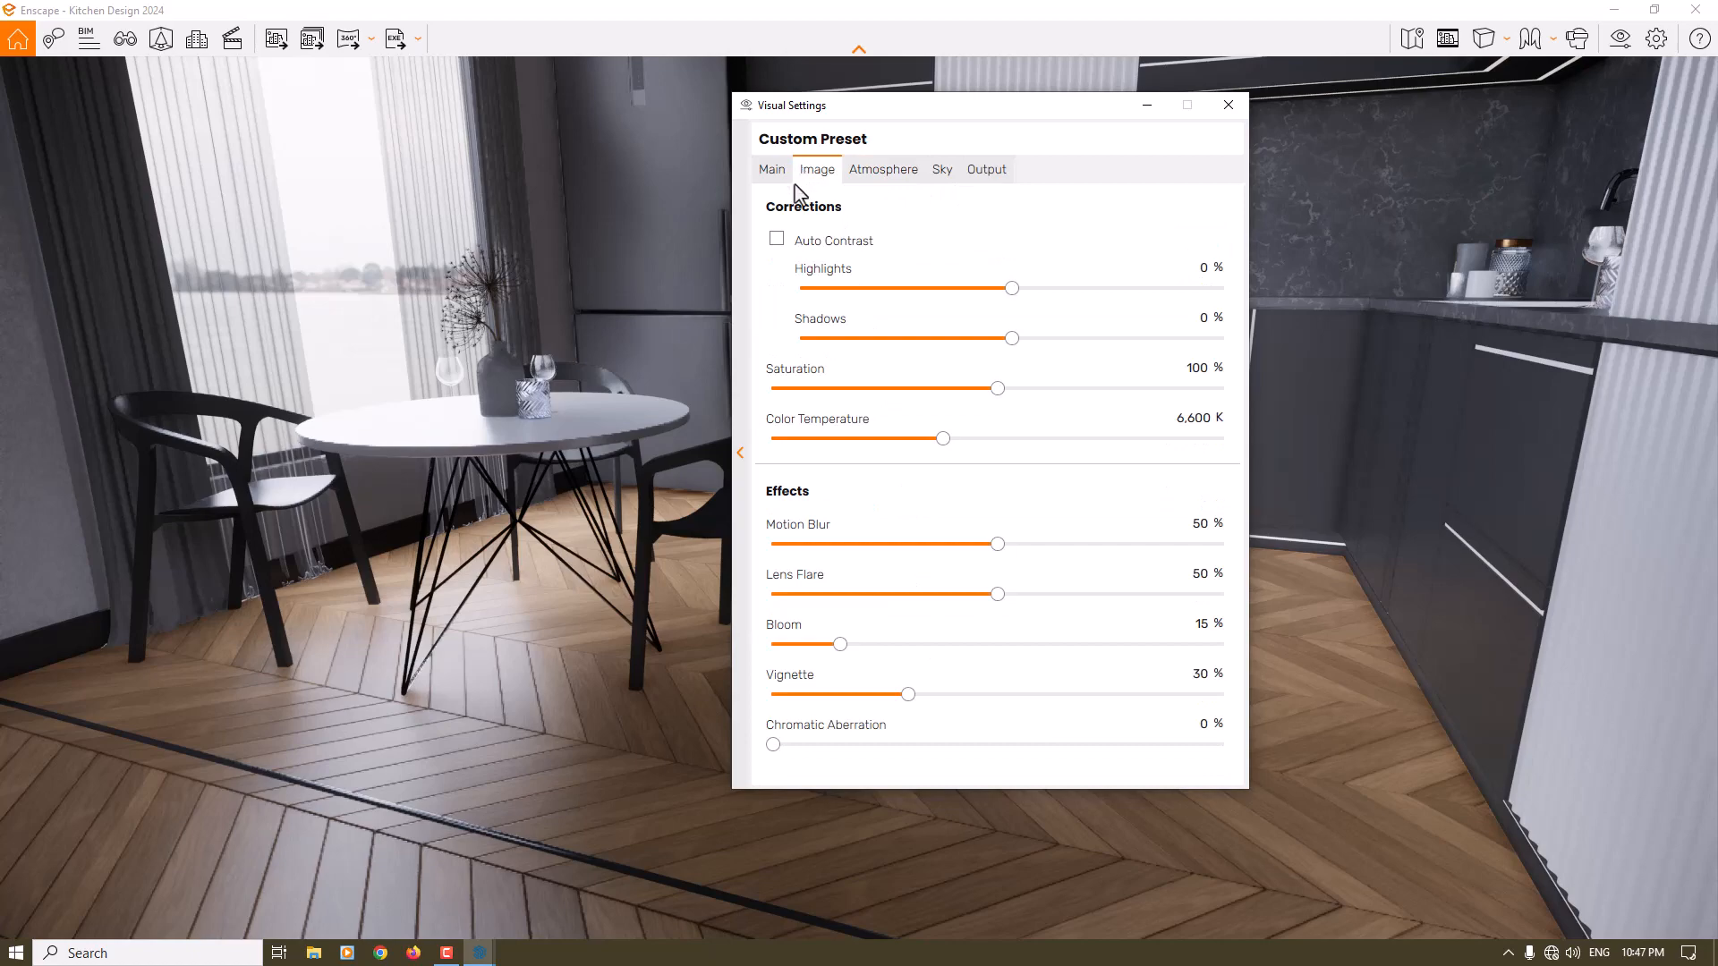
click(776, 240)
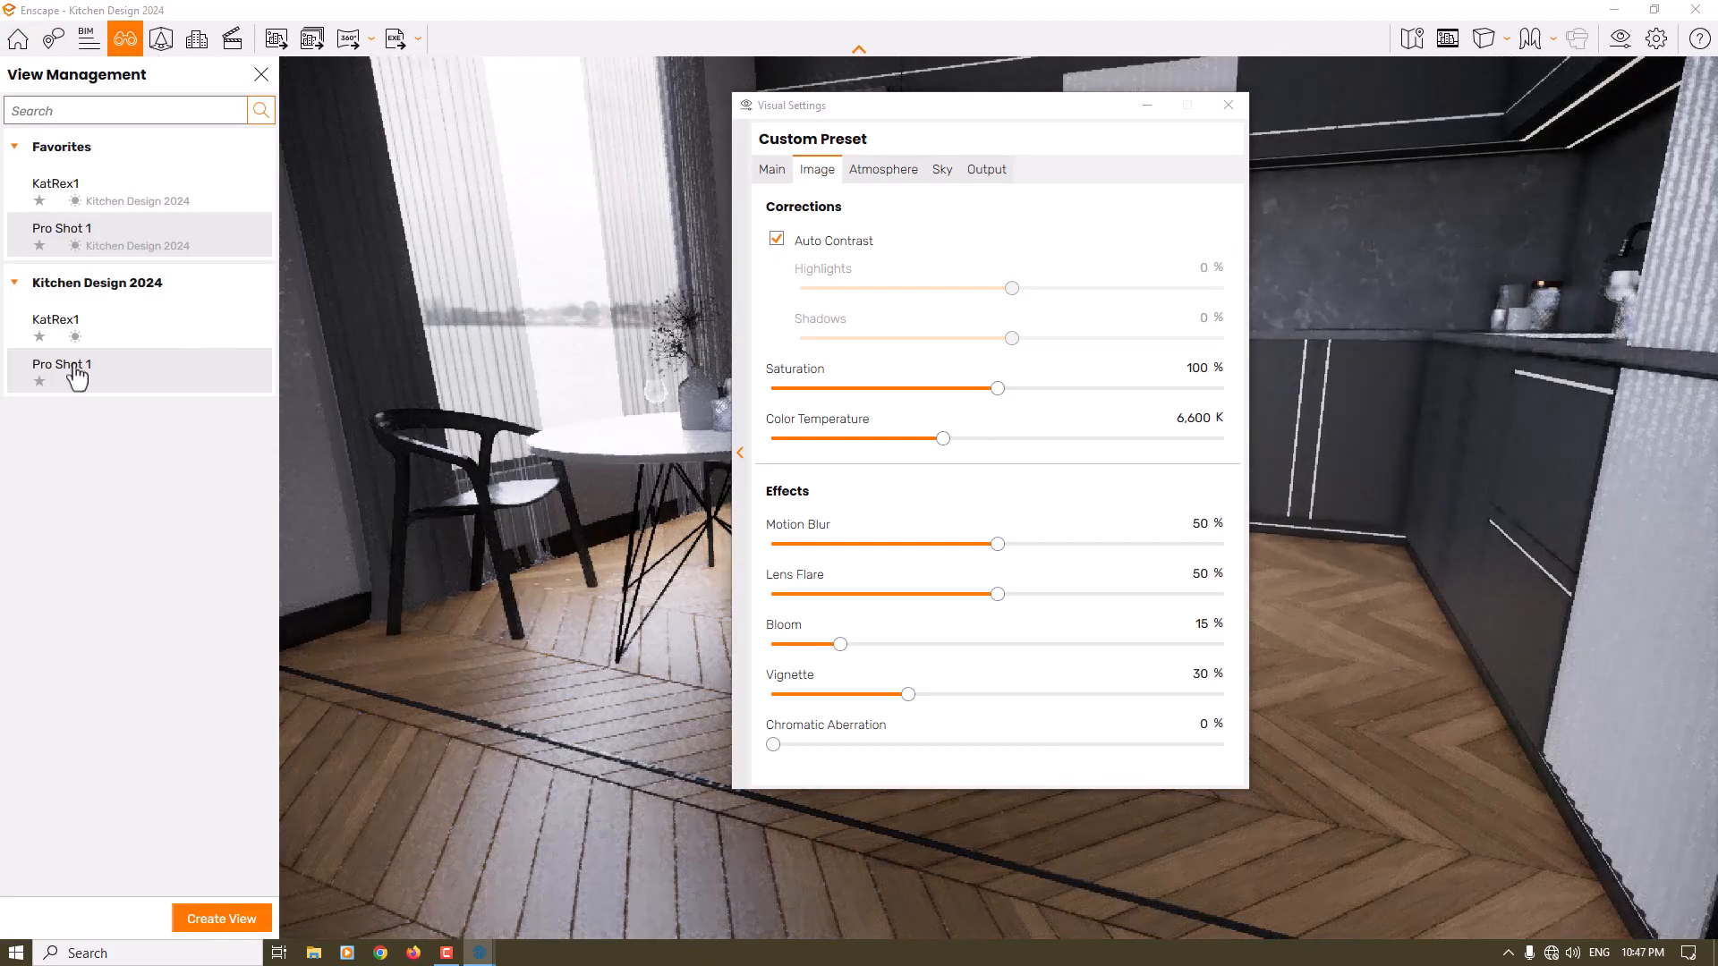
click(74, 365)
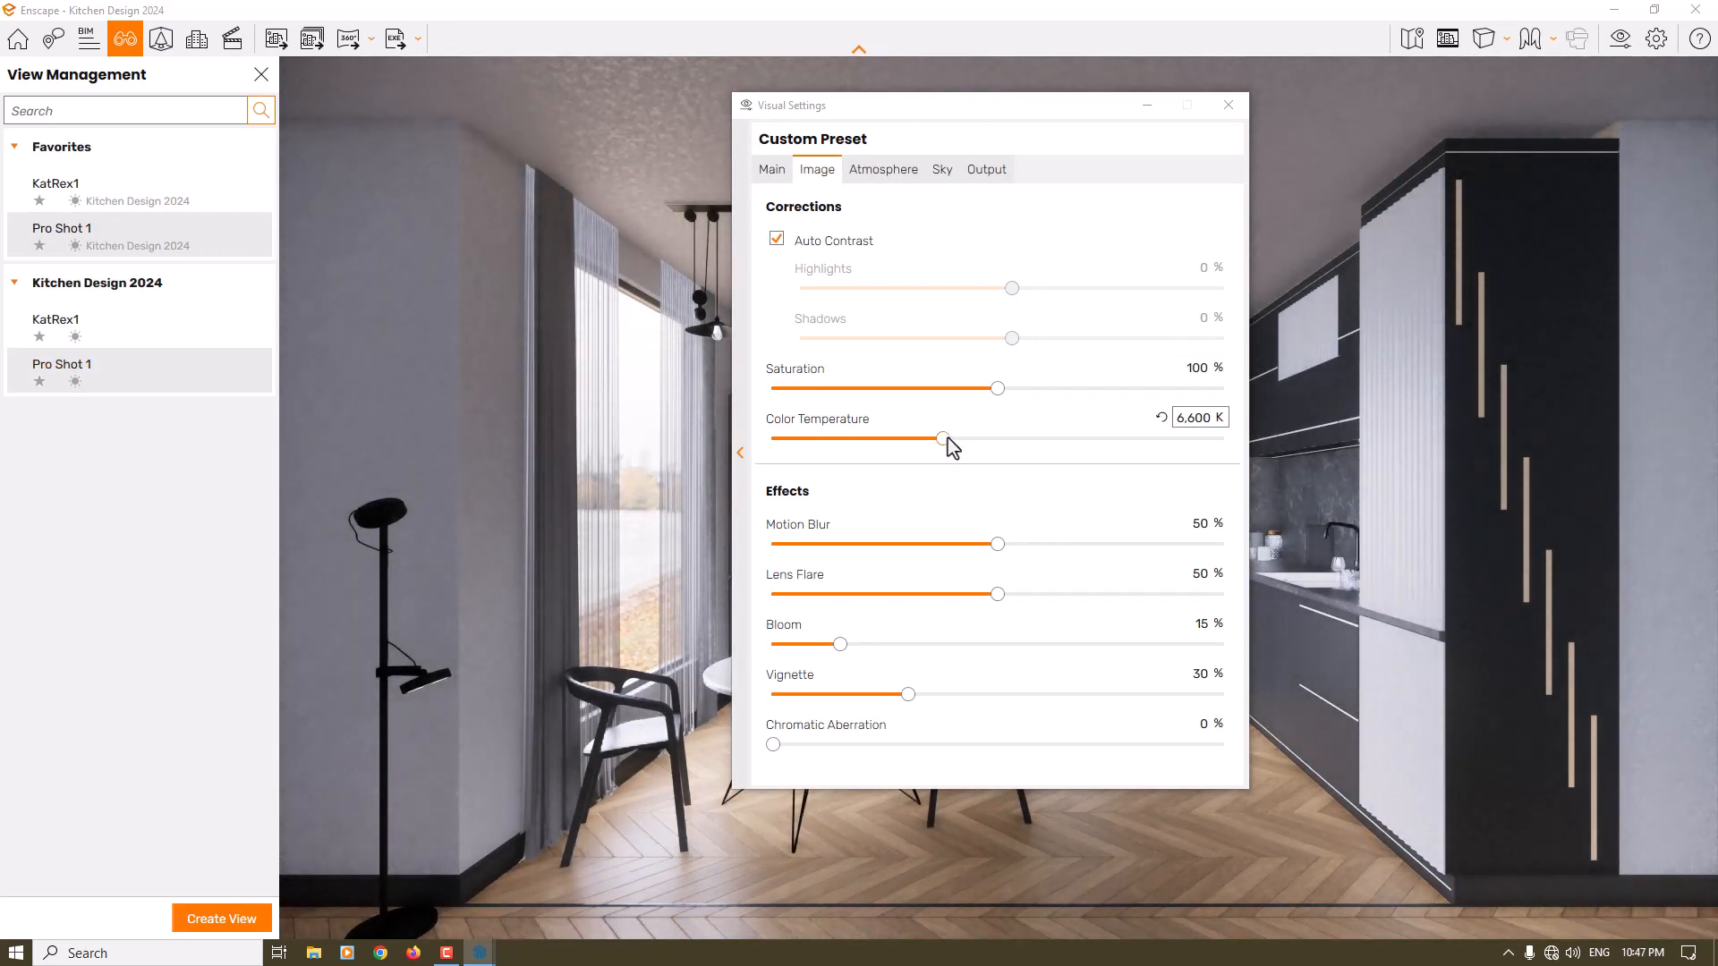
- Set the color temperature in the image corrections to 5,400 K
drag(948, 441, 913, 448)
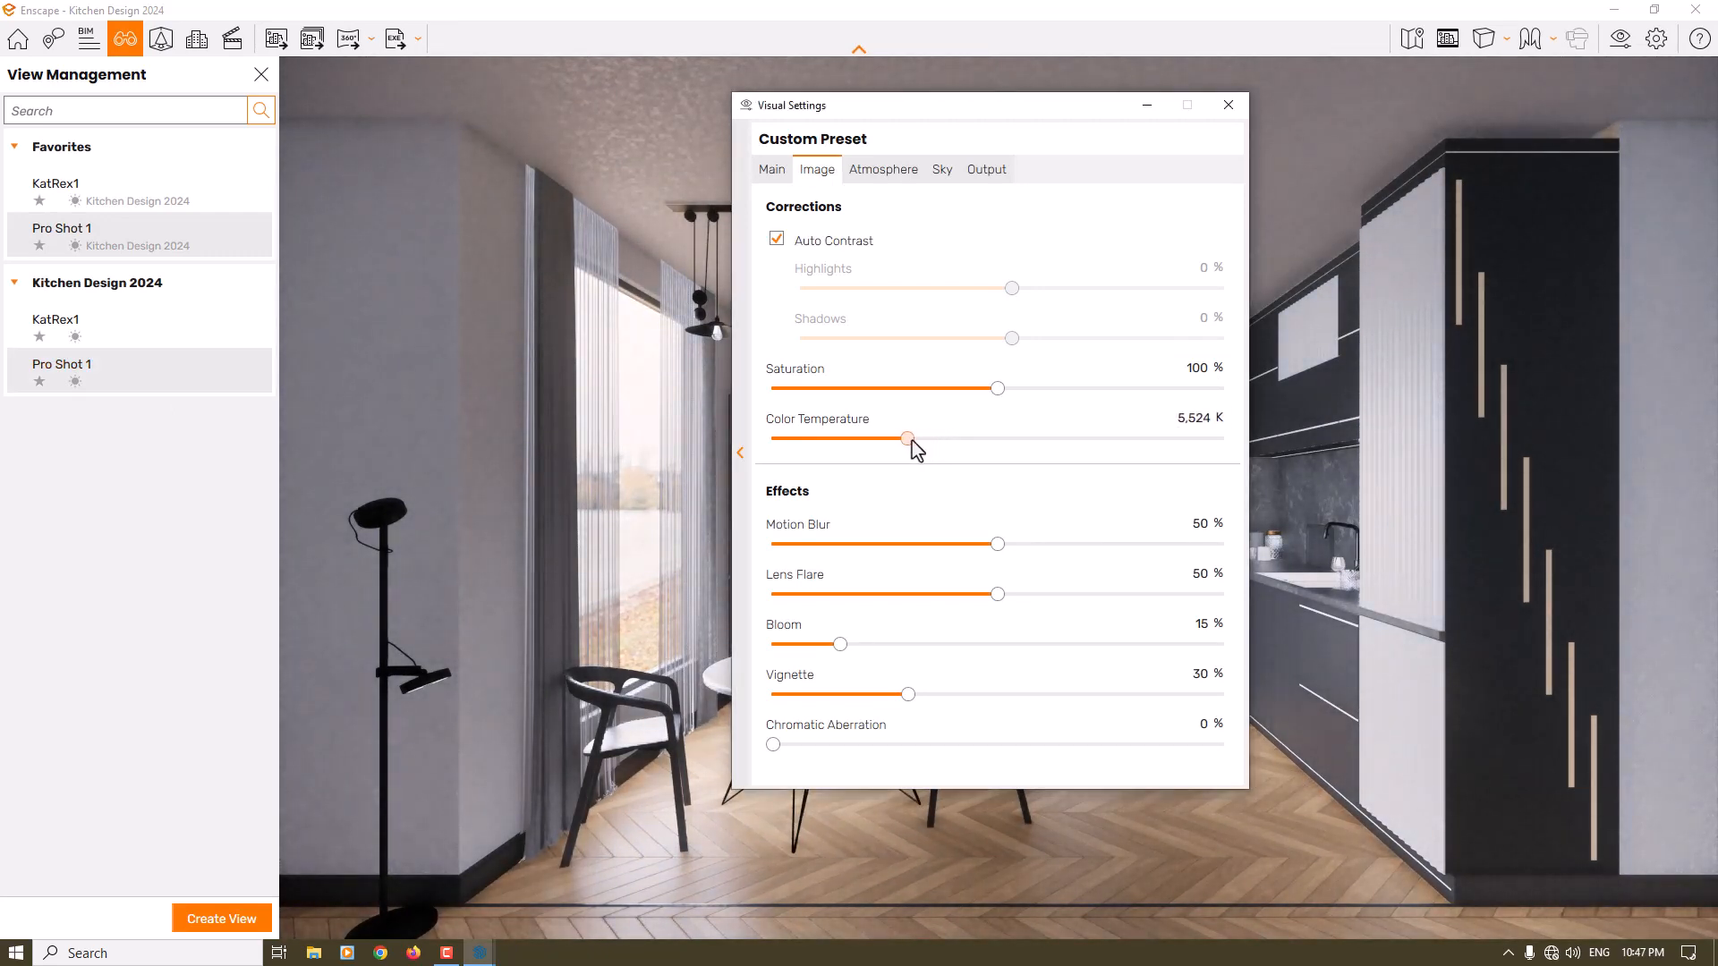
click(1194, 426)
text(5,)
text(500)
- Set the motion blur effect to 0 % and the bloom effect to 2 %
click(1194, 526)
text(0)
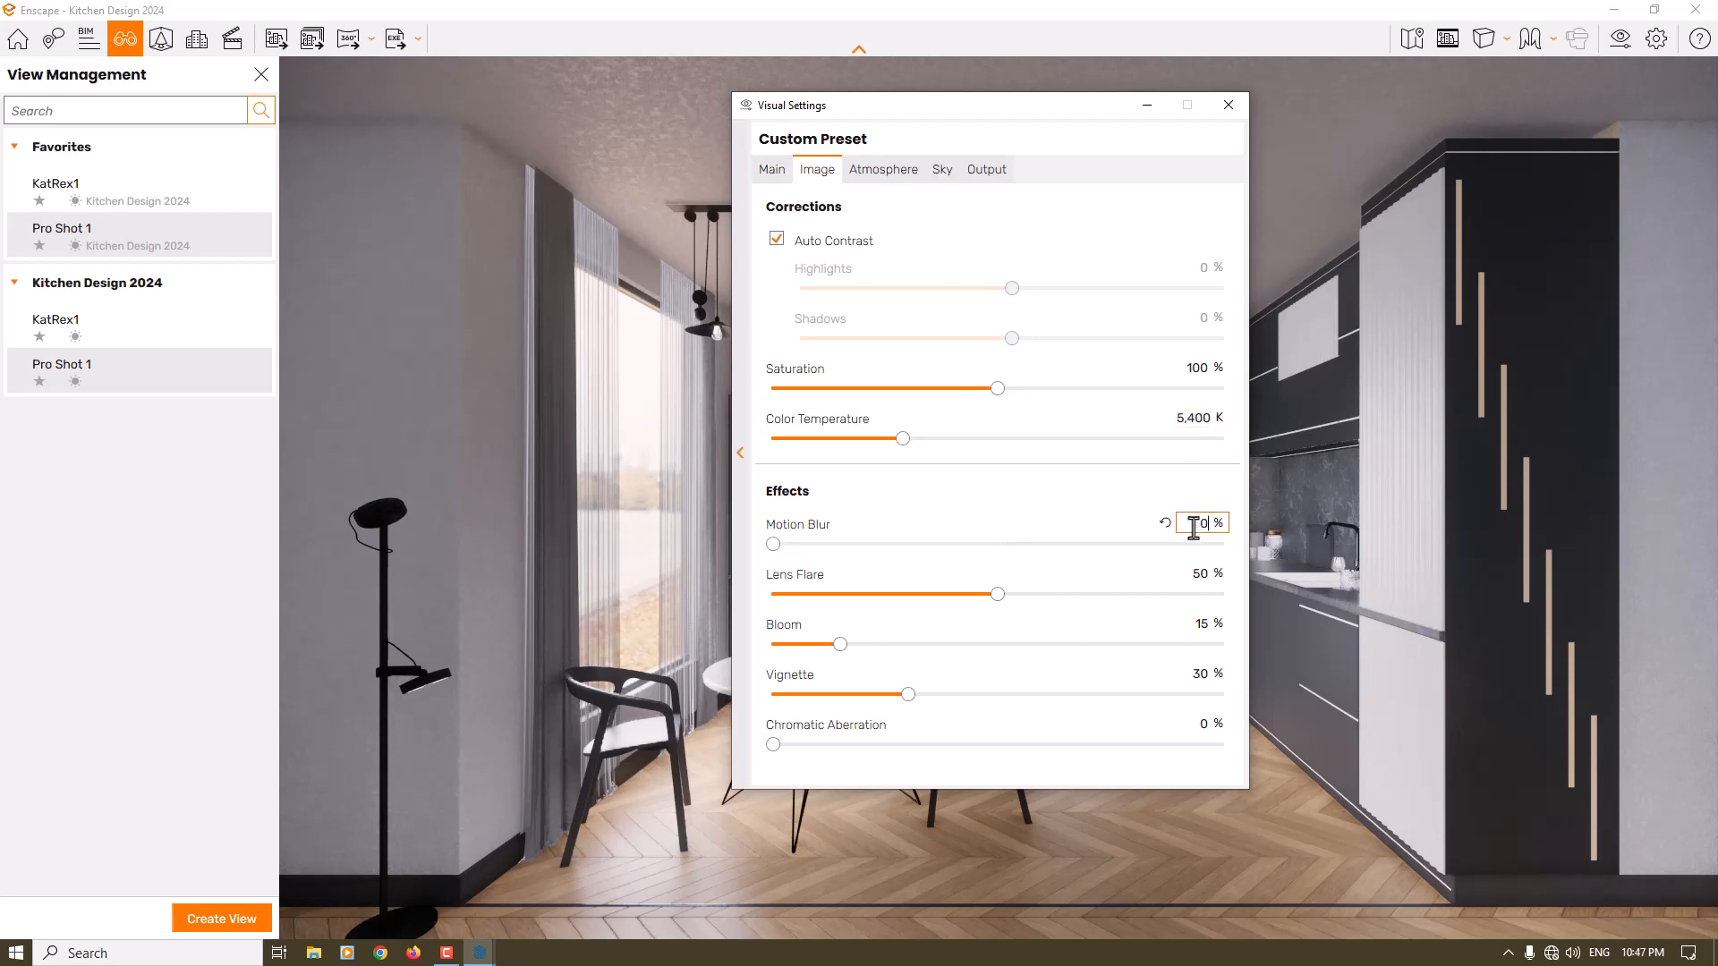
click(1198, 624)
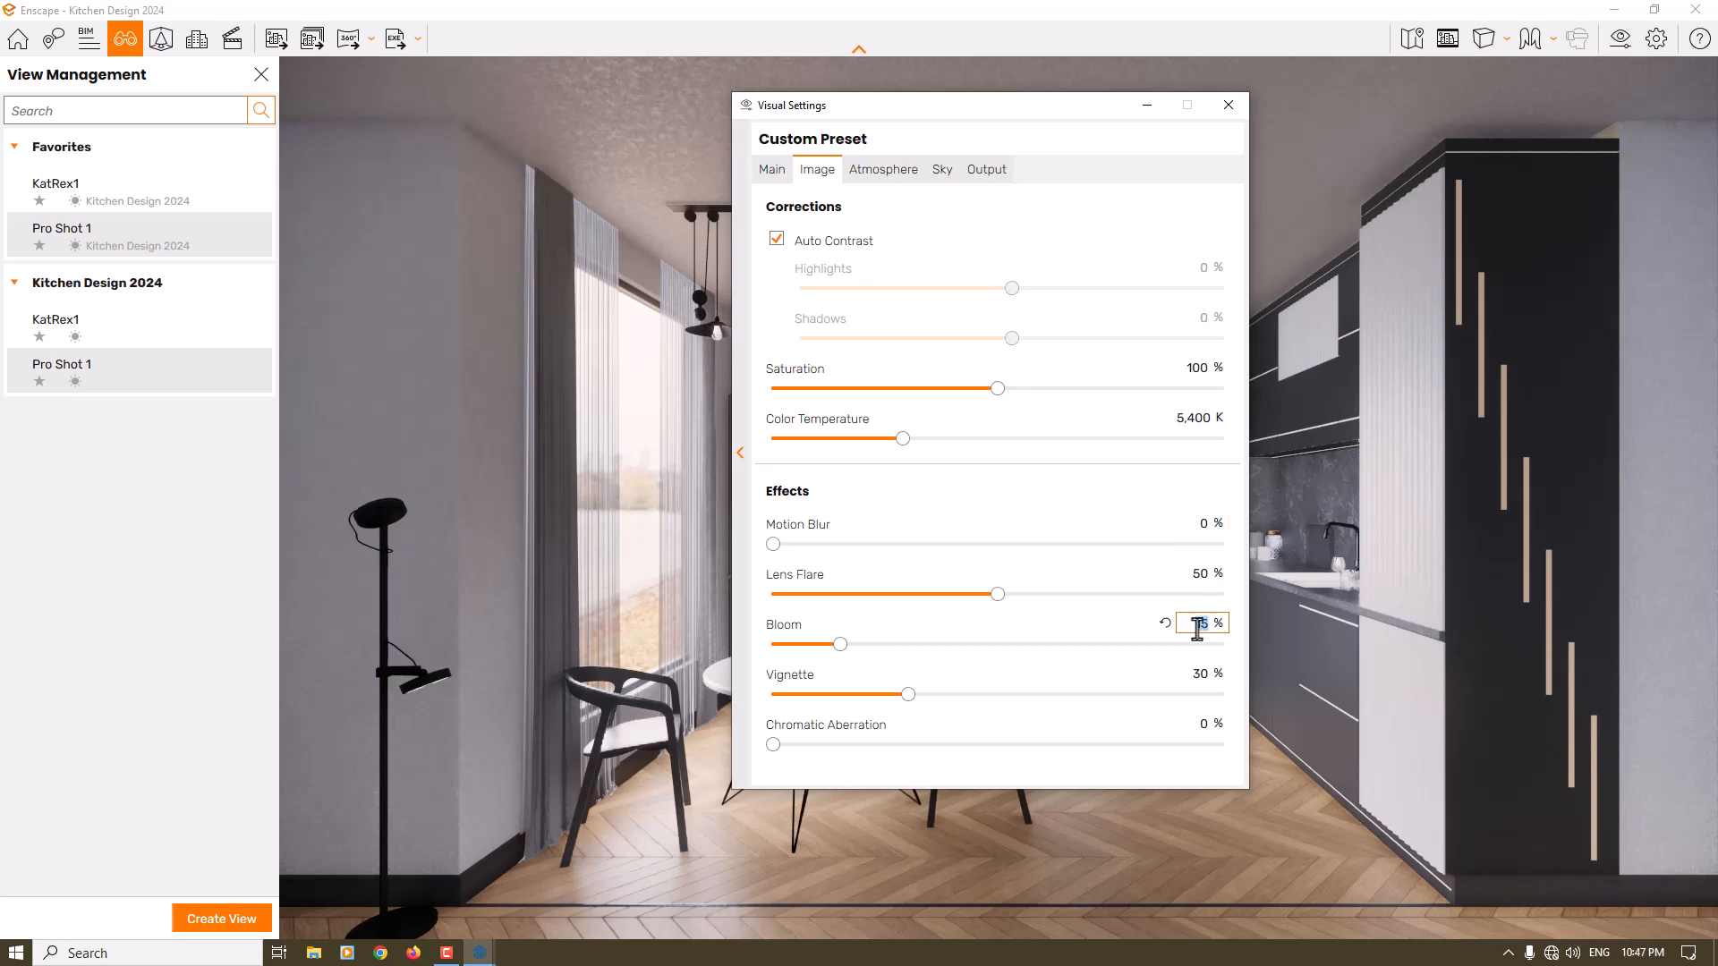
text(2)
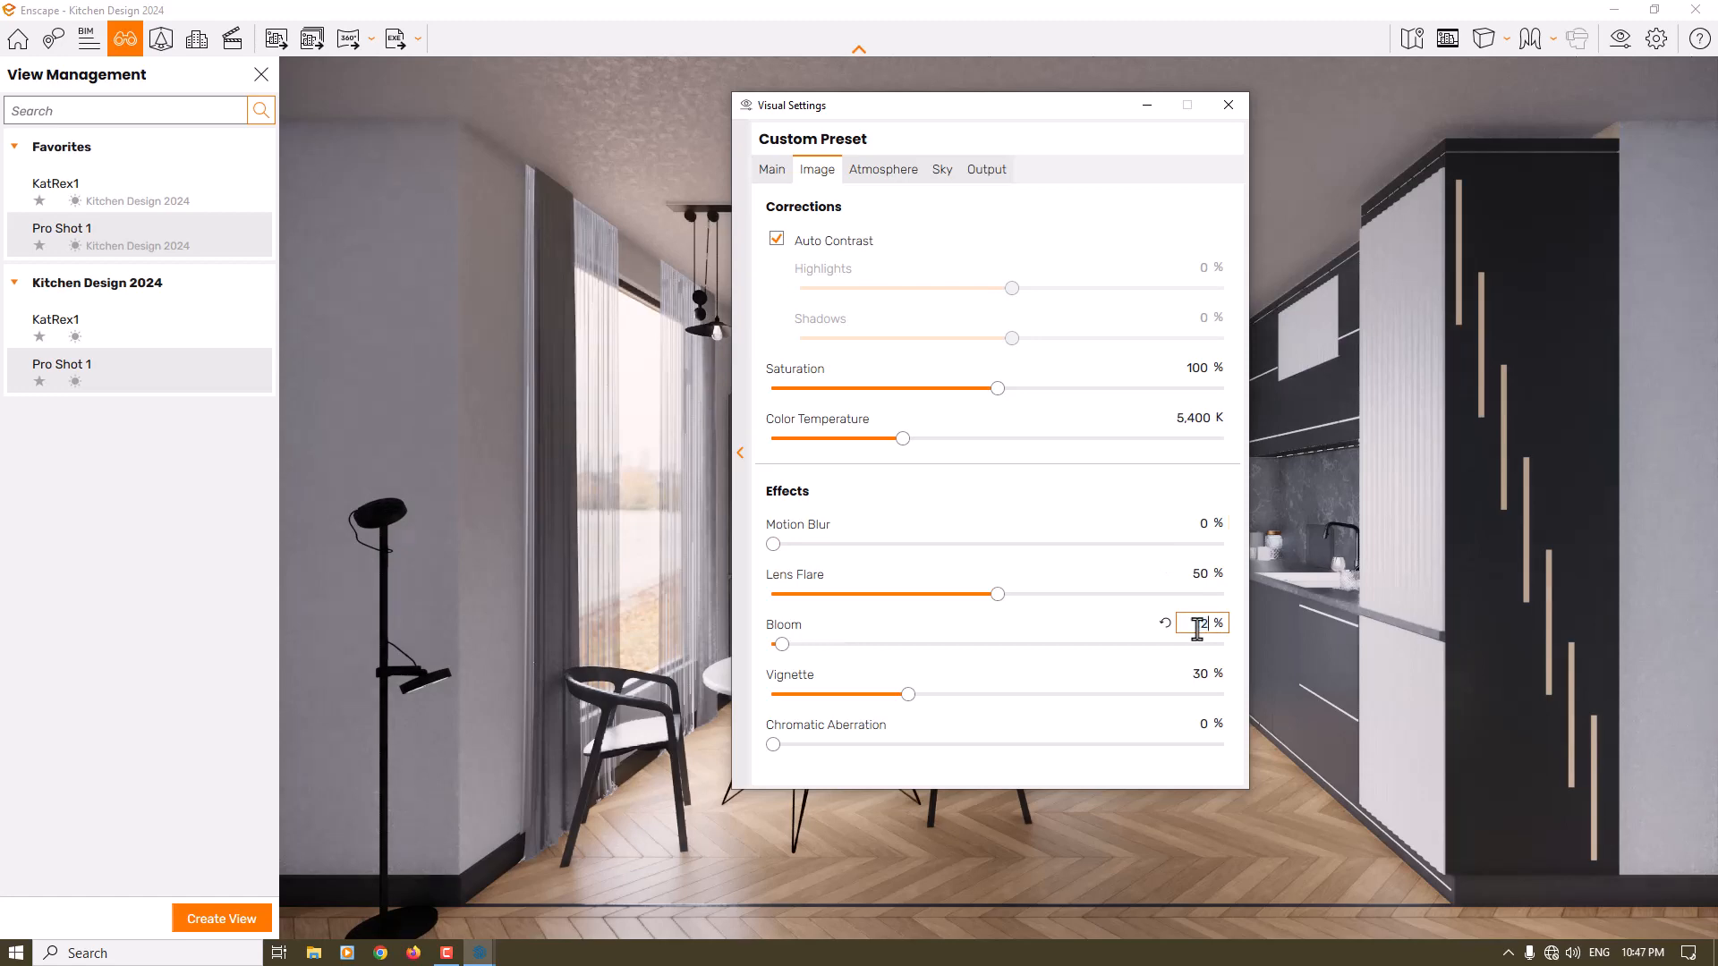
- Set the lens flare effect to 12 % and the vignette effect to 44 %
click(1200, 574)
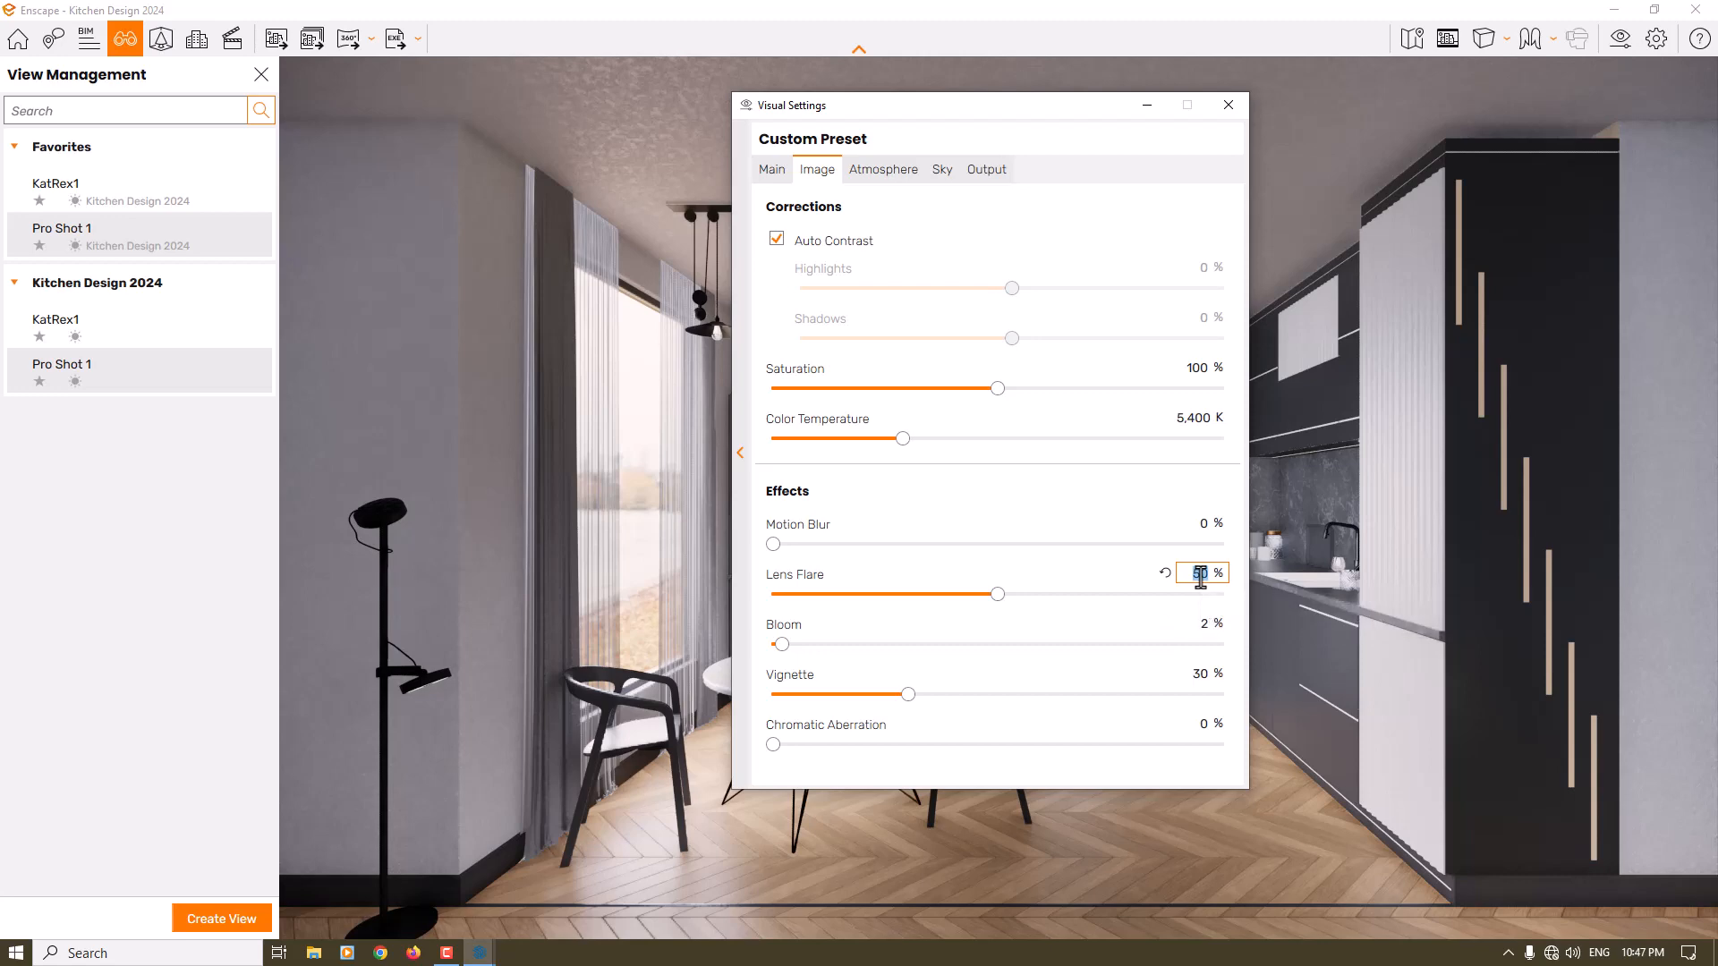
text(2)
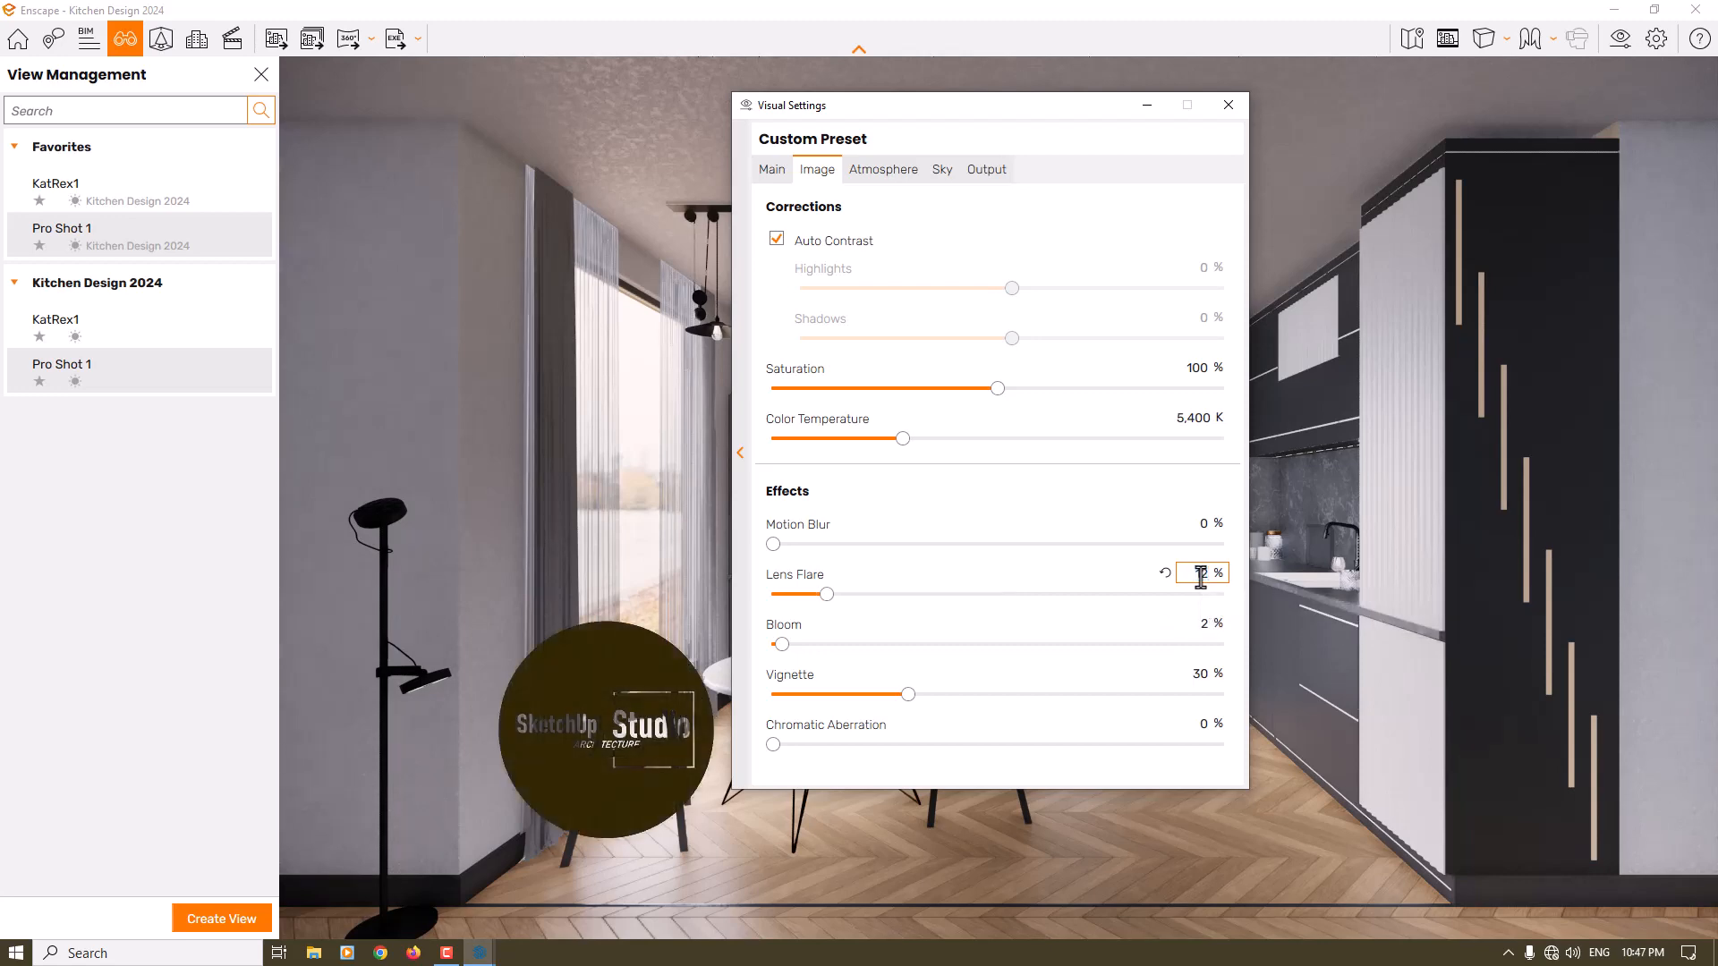
click(1200, 673)
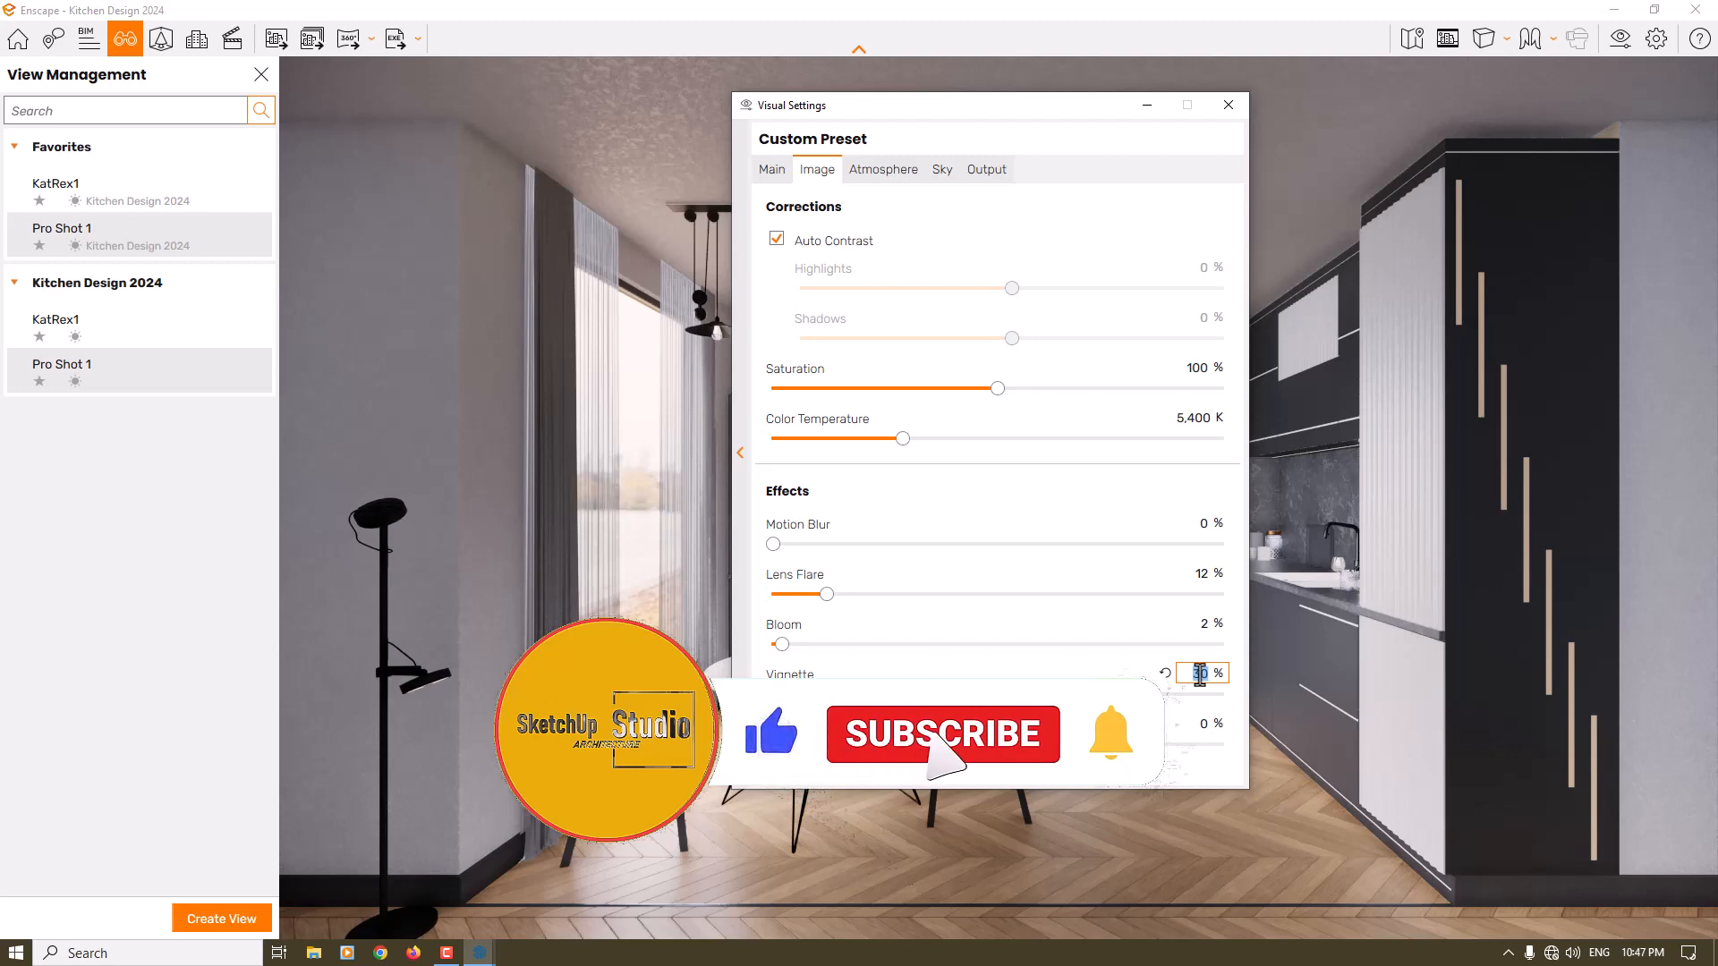
click(980, 659)
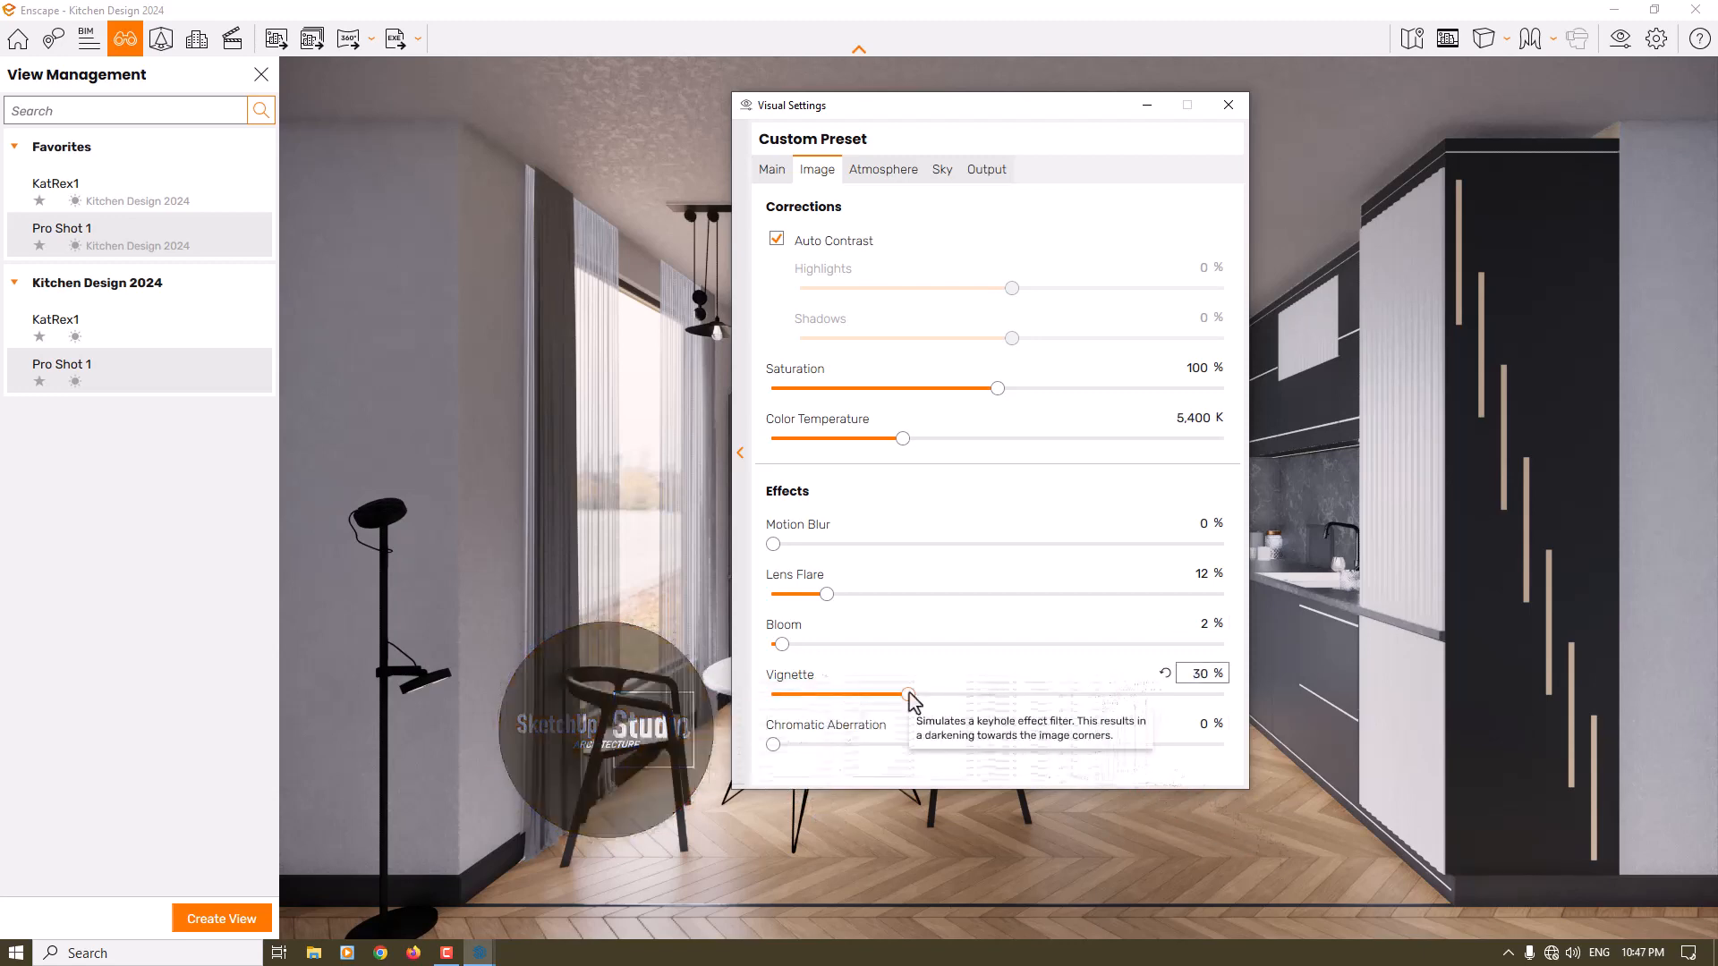
drag(911, 696, 939, 695)
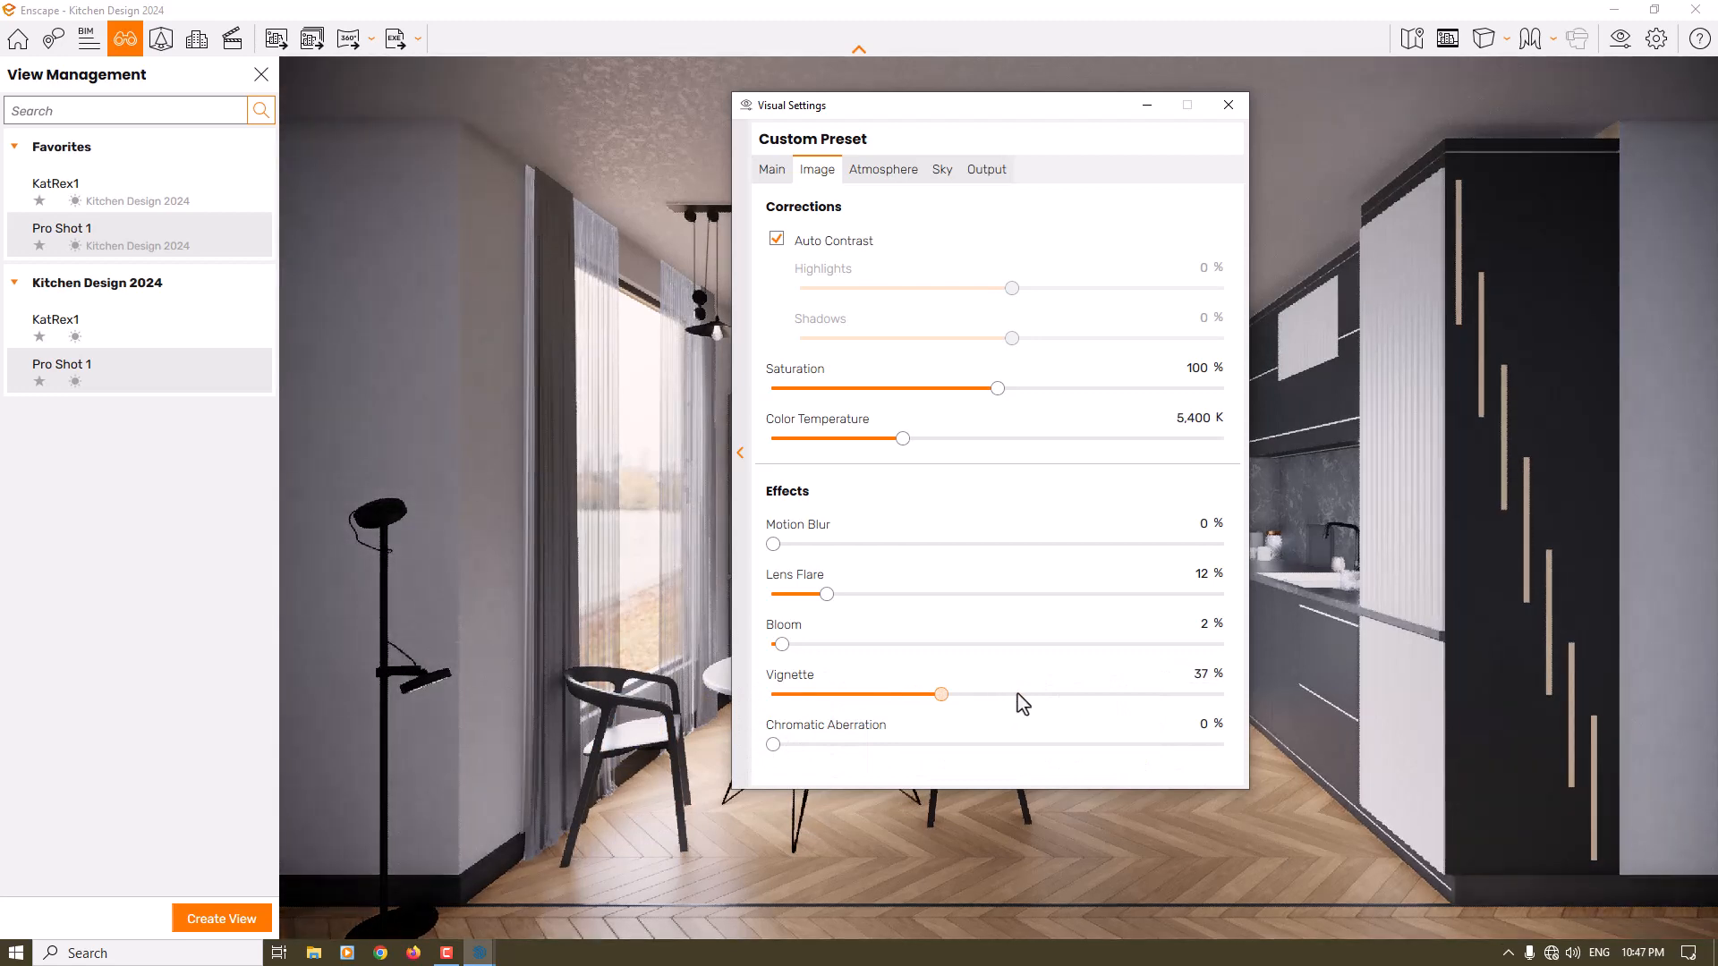
click(1020, 698)
click(1205, 680)
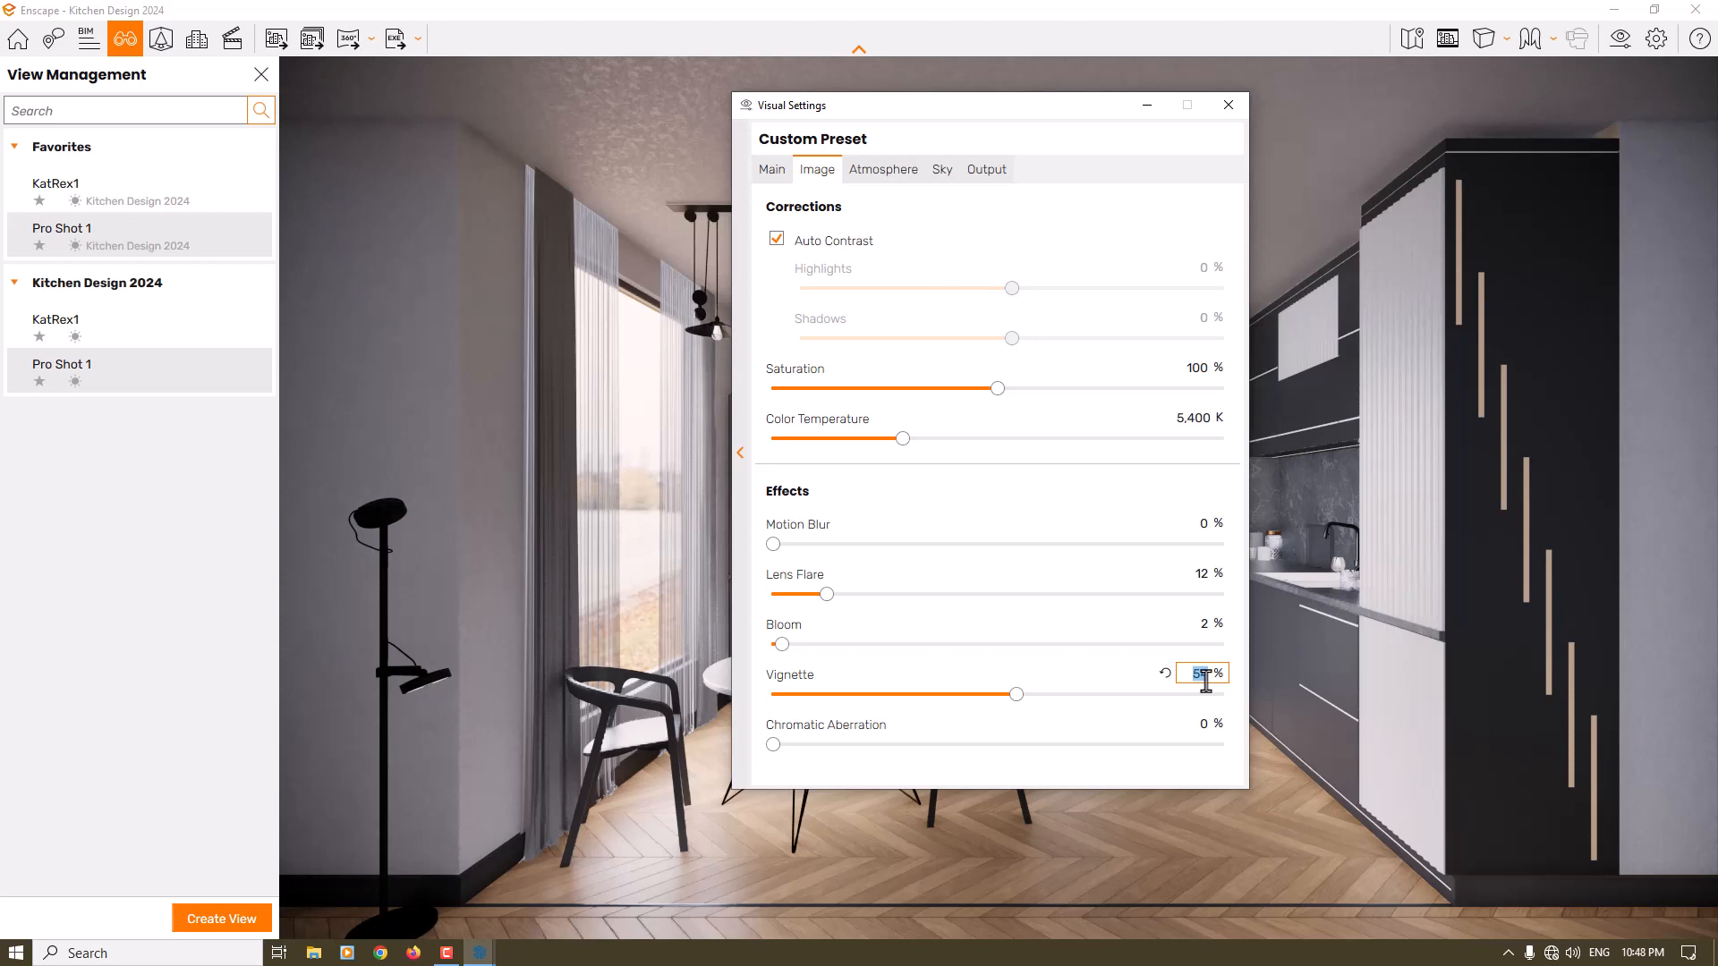
key(BackSpace)
key(Return)
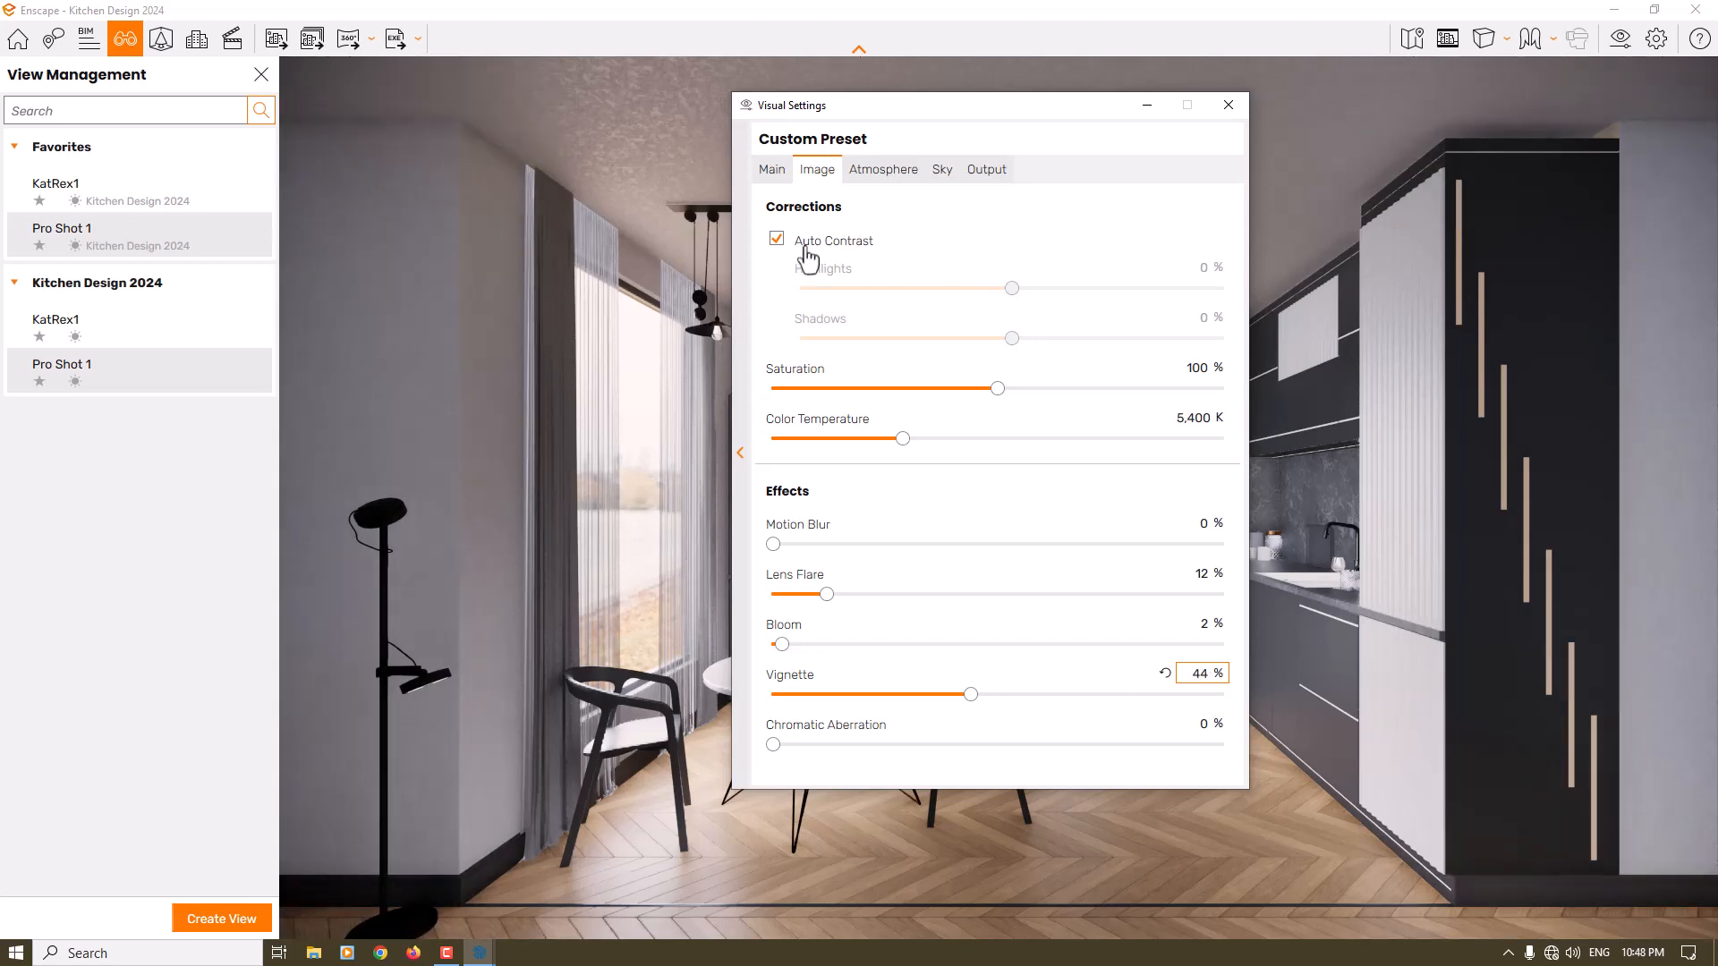
- Turn off Auto Exposure for the camera, then close the view management and the visual settings
click(771, 172)
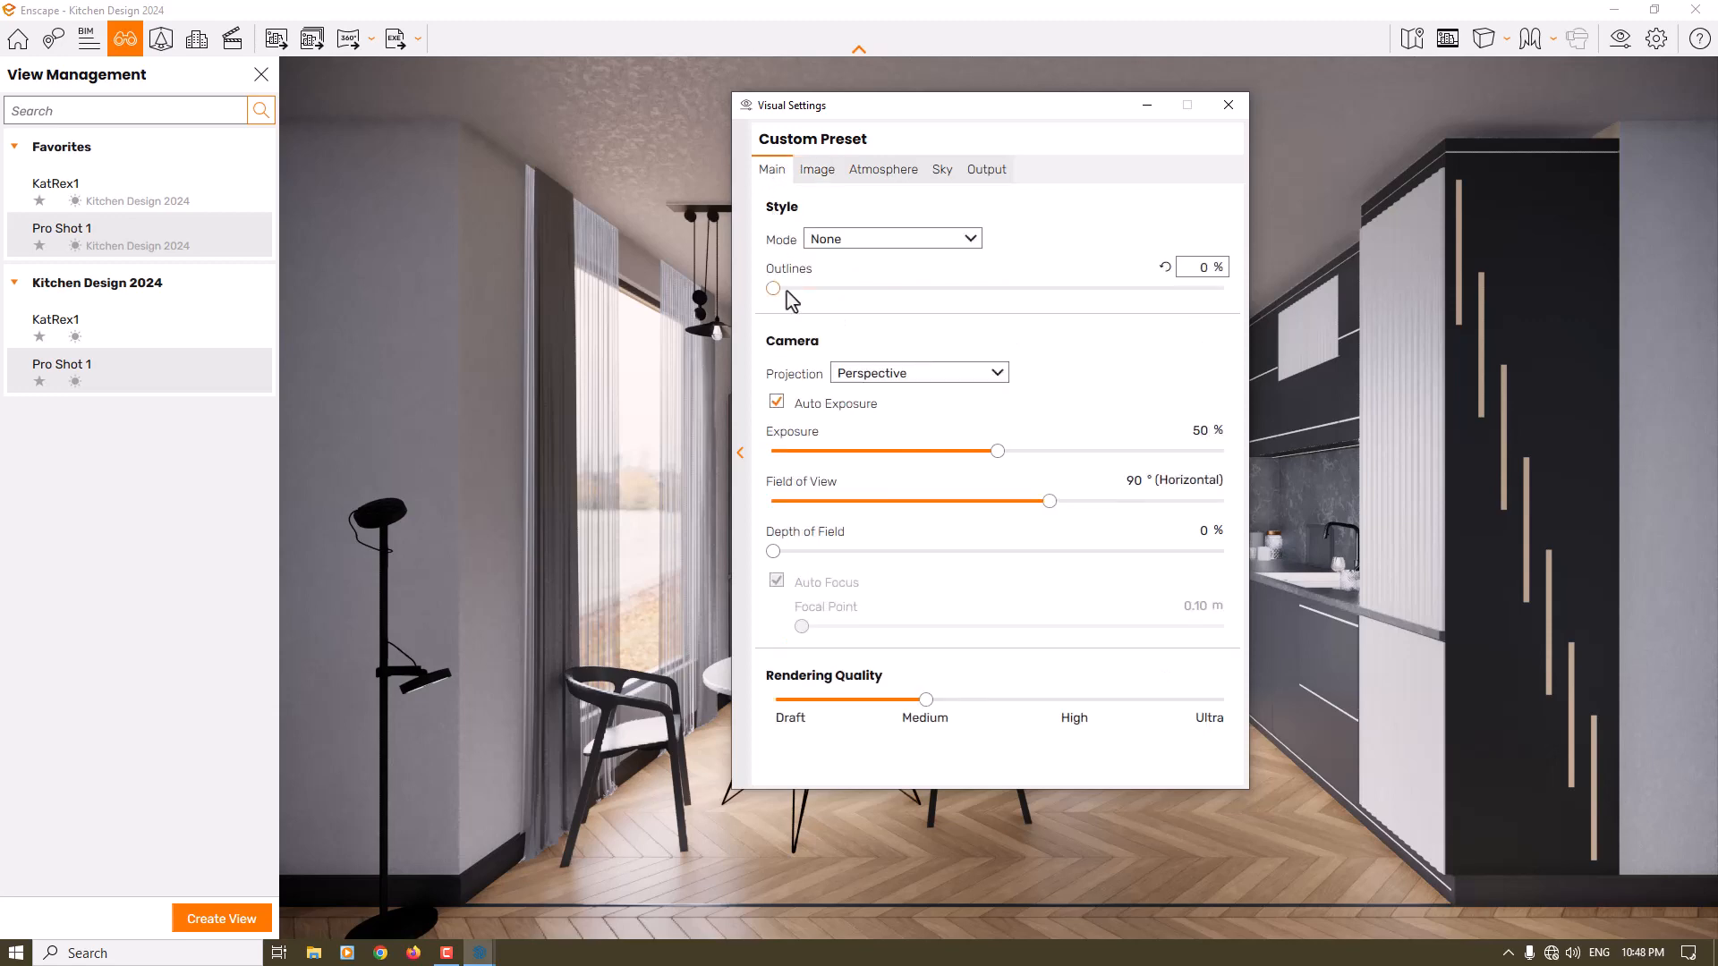
click(777, 402)
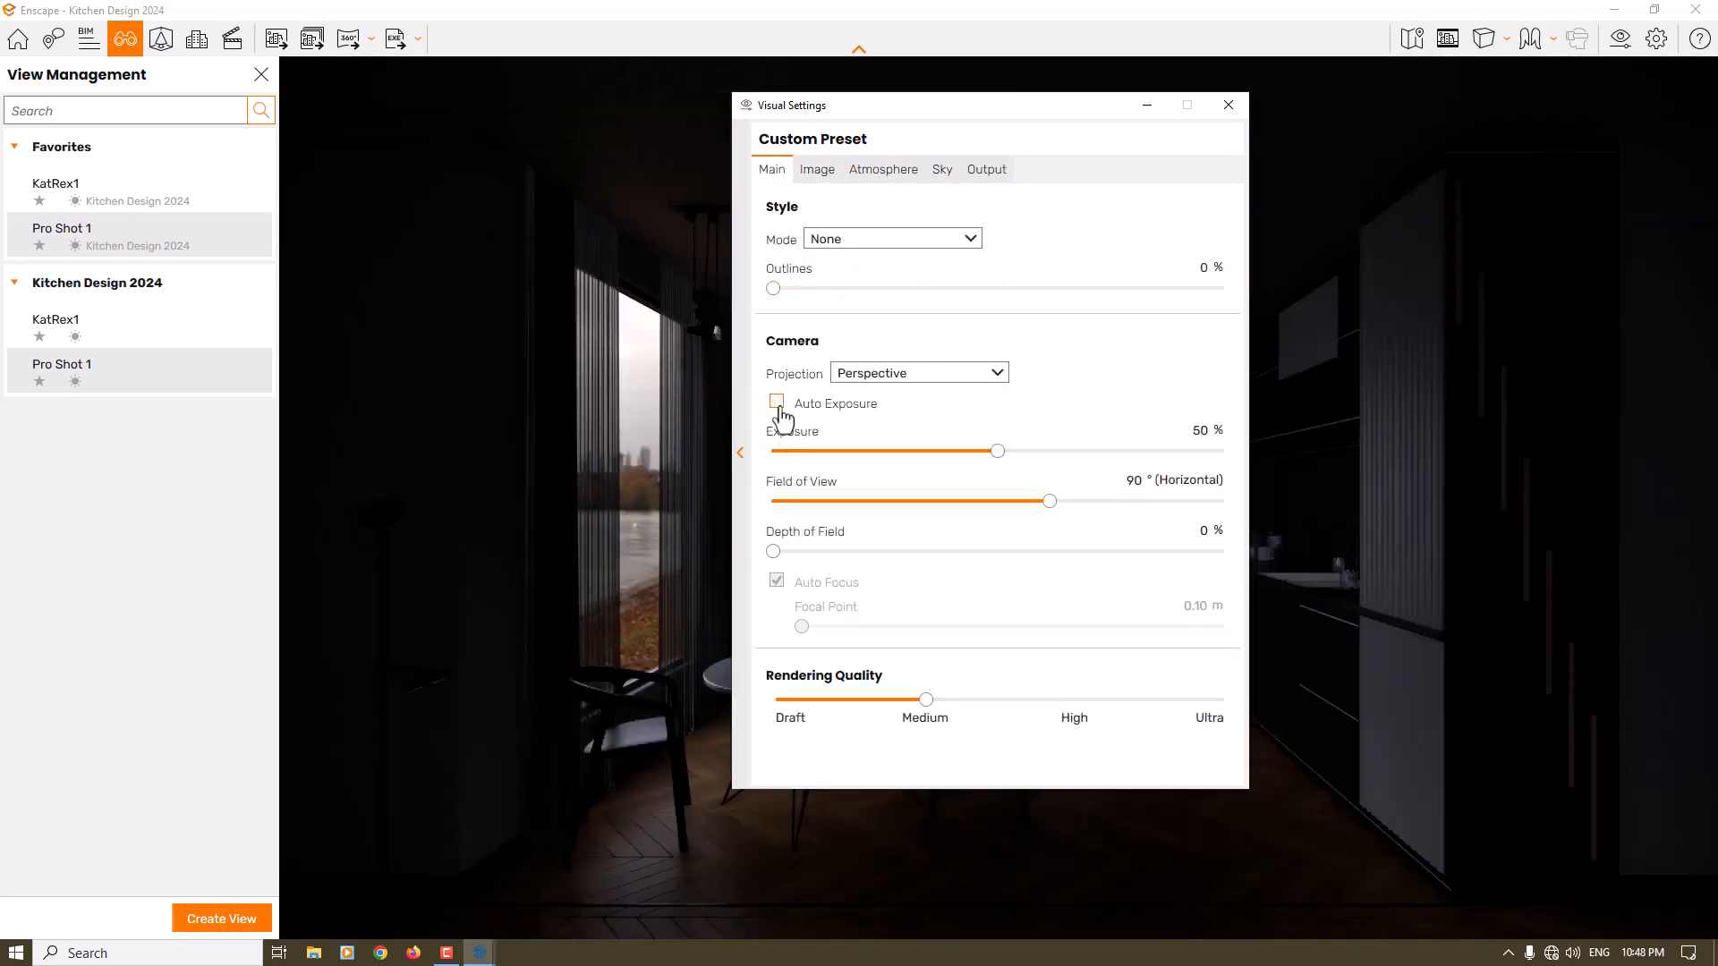
click(261, 75)
click(1225, 105)
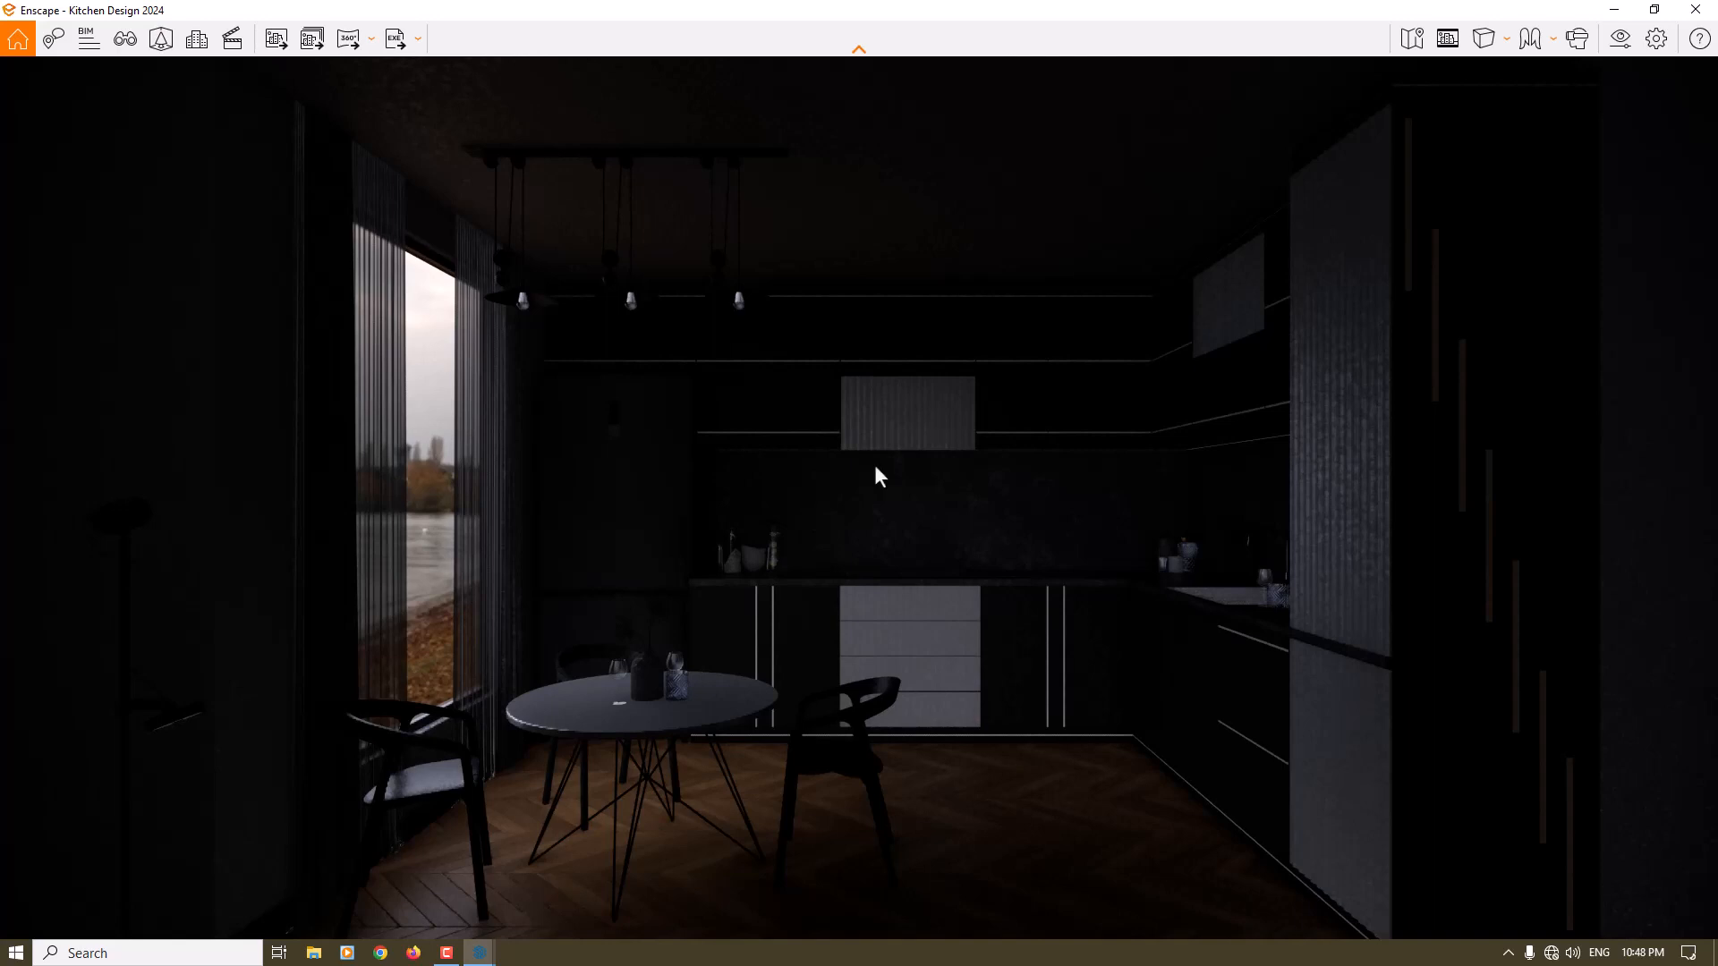
- Reopen the visual settings, move them clear of the dining area, and set the camera exposure to 64 %
click(1620, 37)
drag(901, 126, 1349, 99)
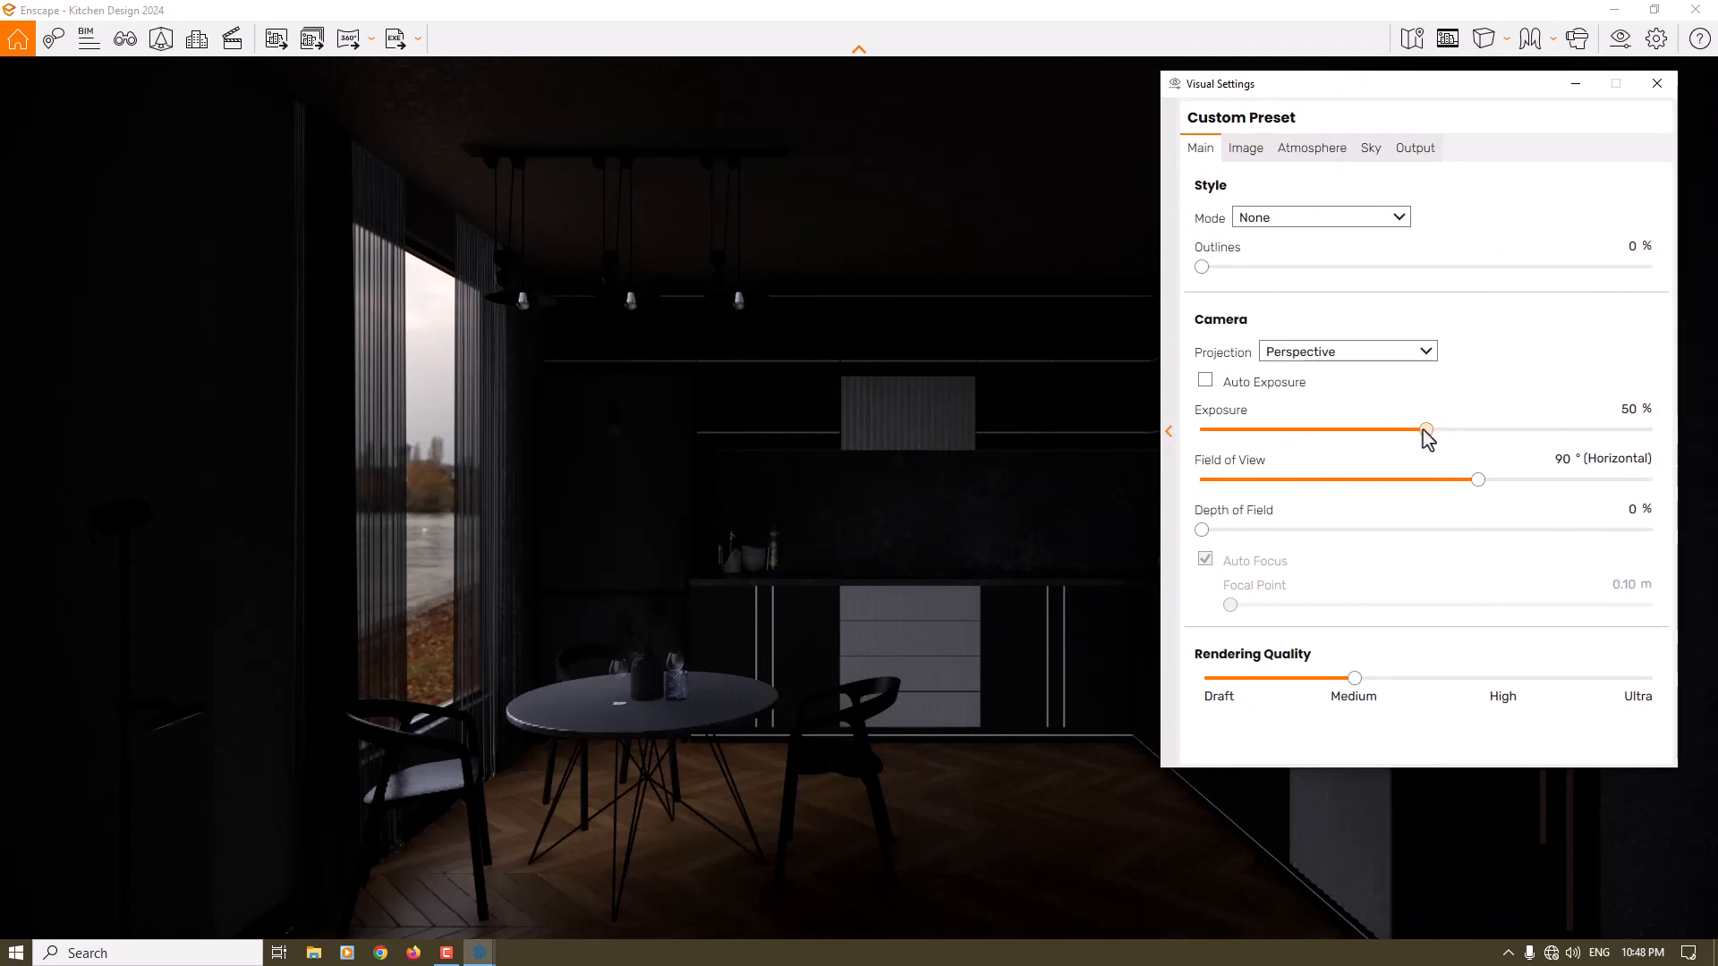
drag(1426, 429, 1472, 430)
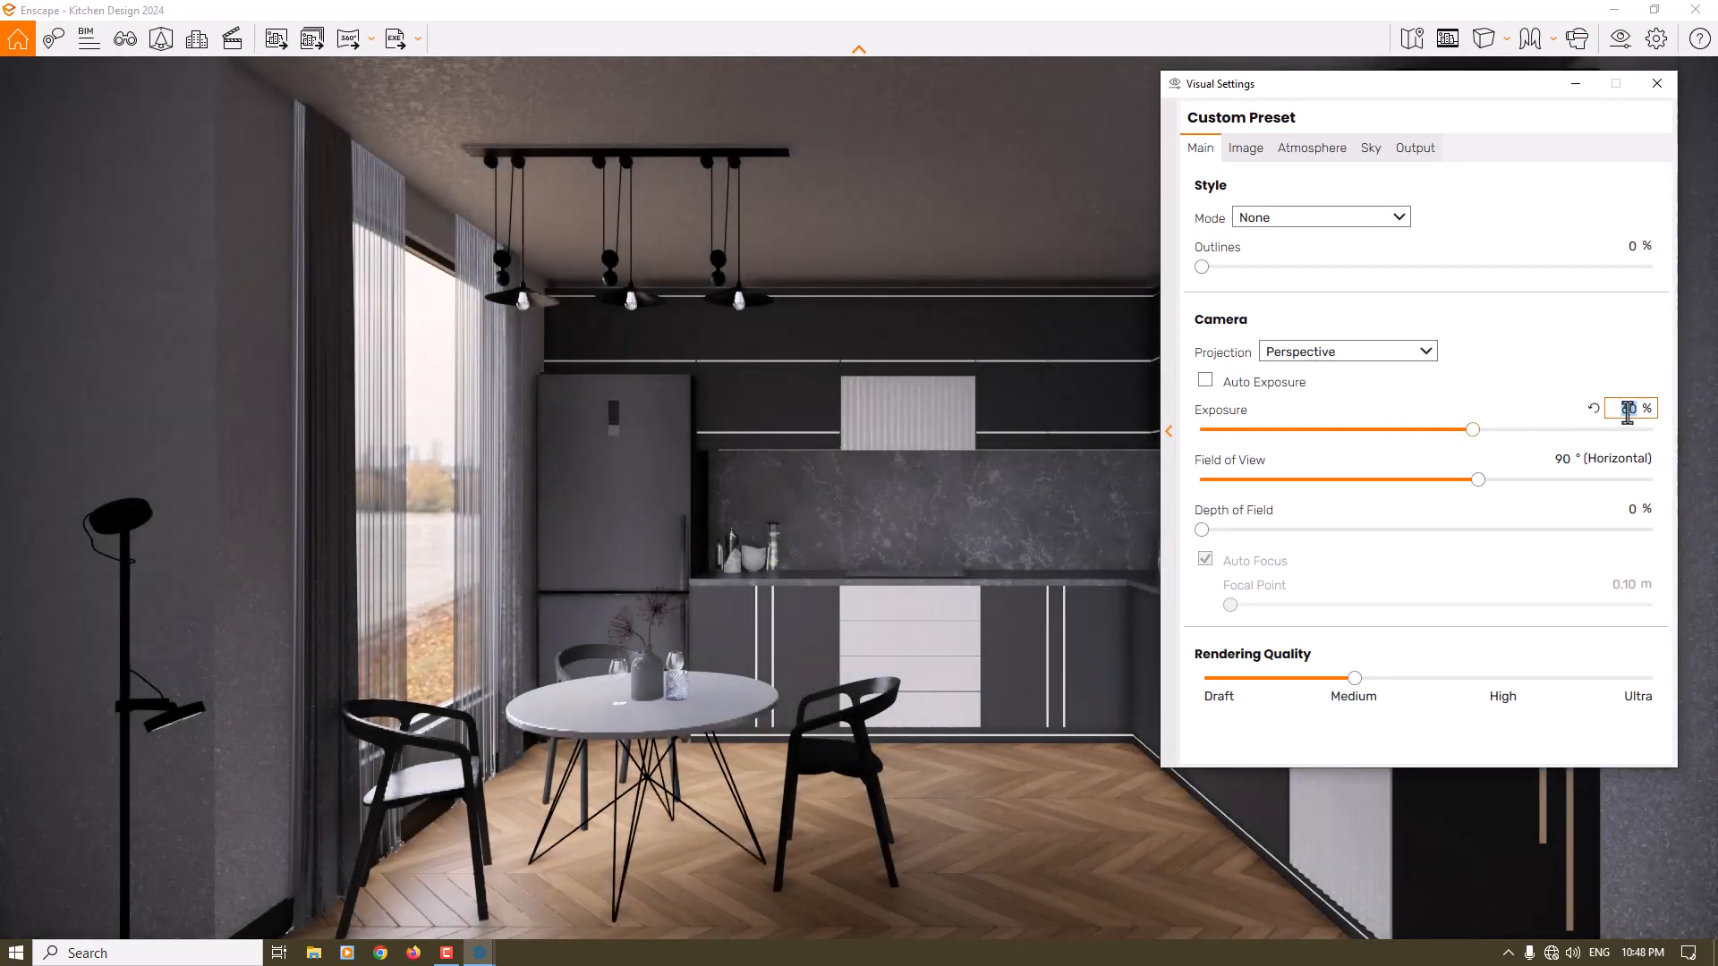
text(66)
key(Return)
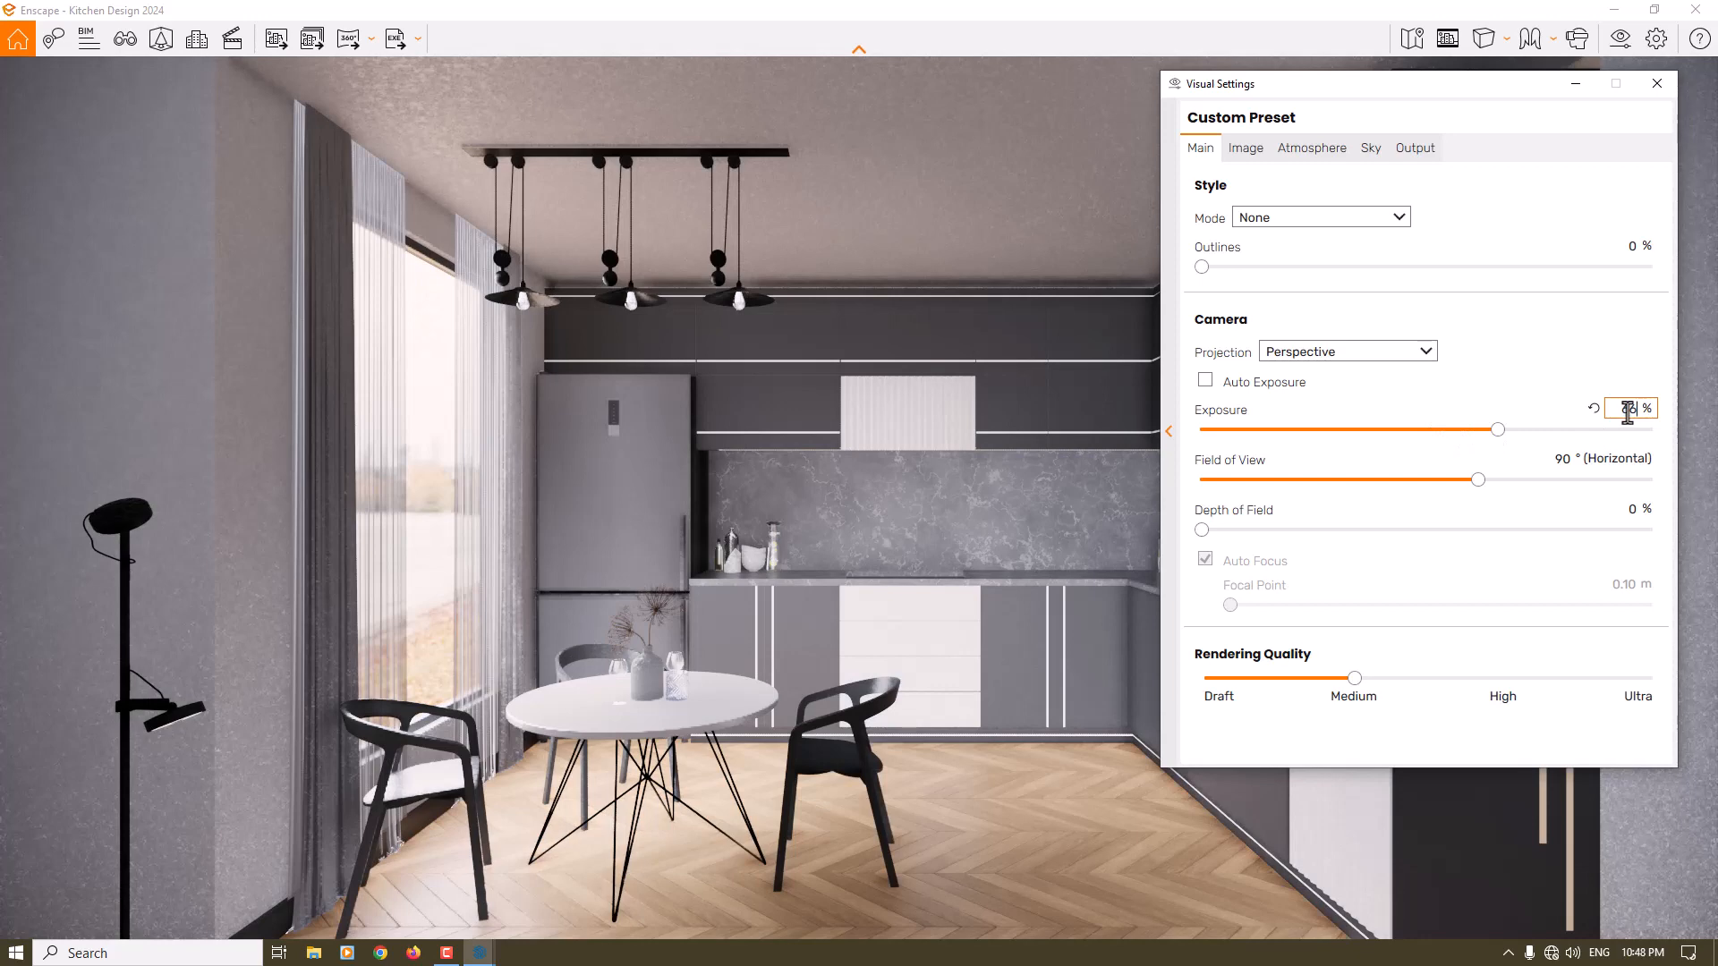
double_click(1628, 410)
text(64)
key(Return)
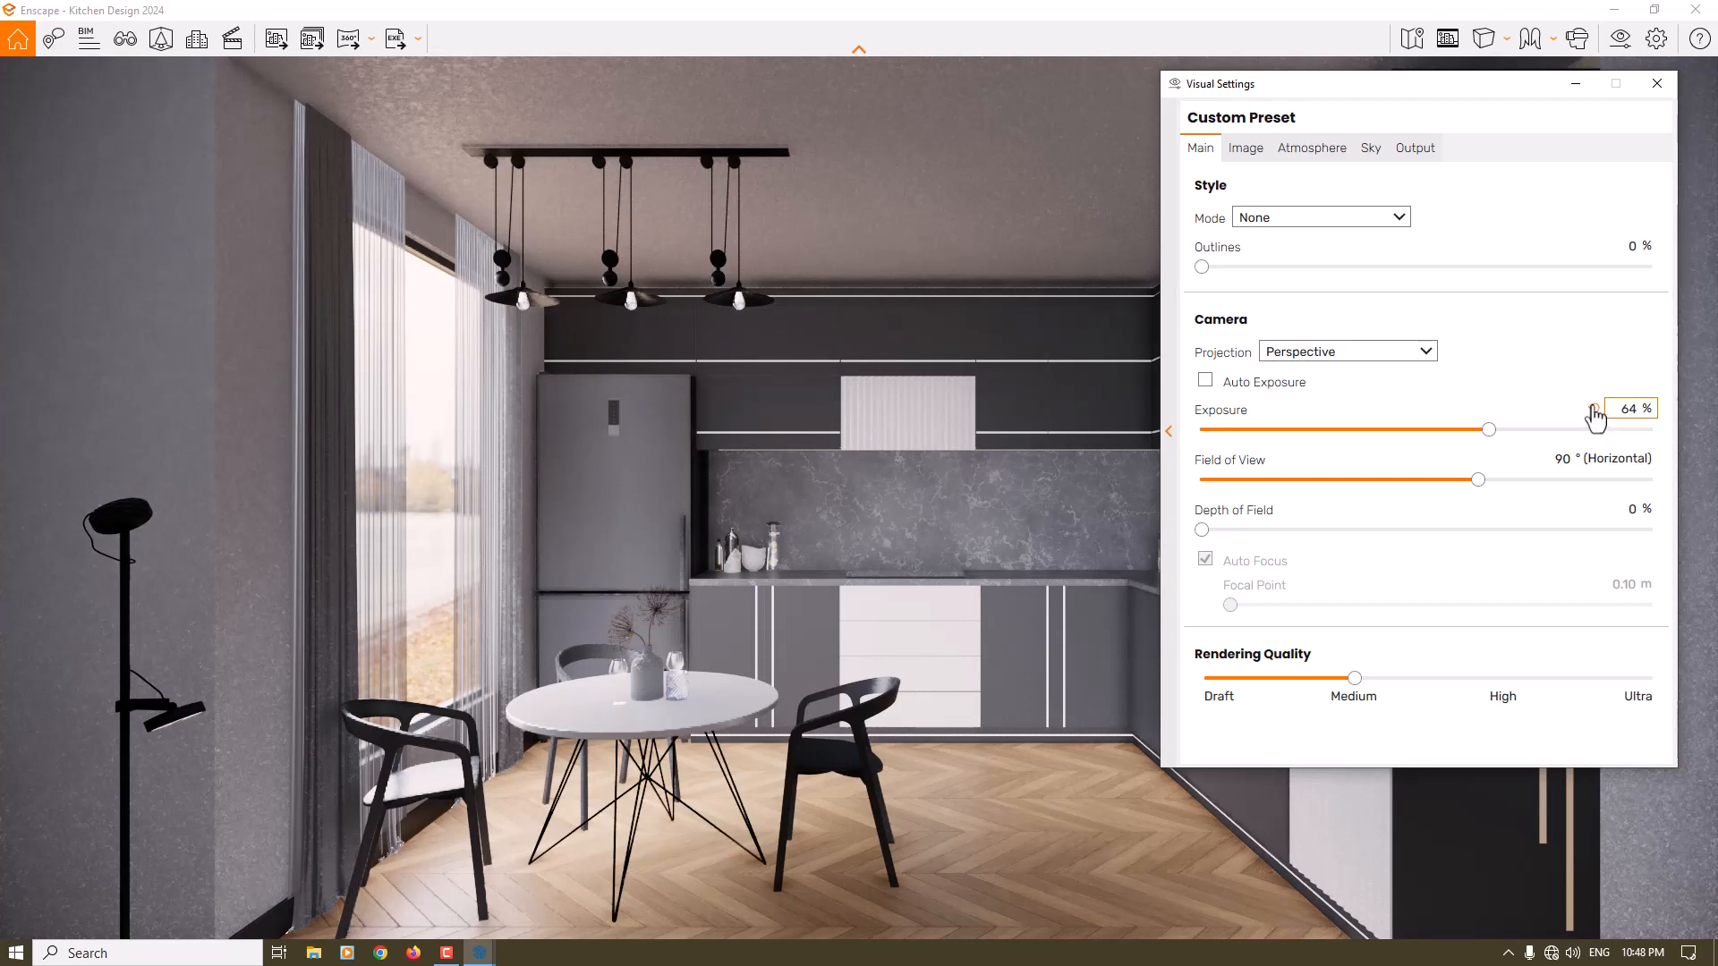
click(1250, 153)
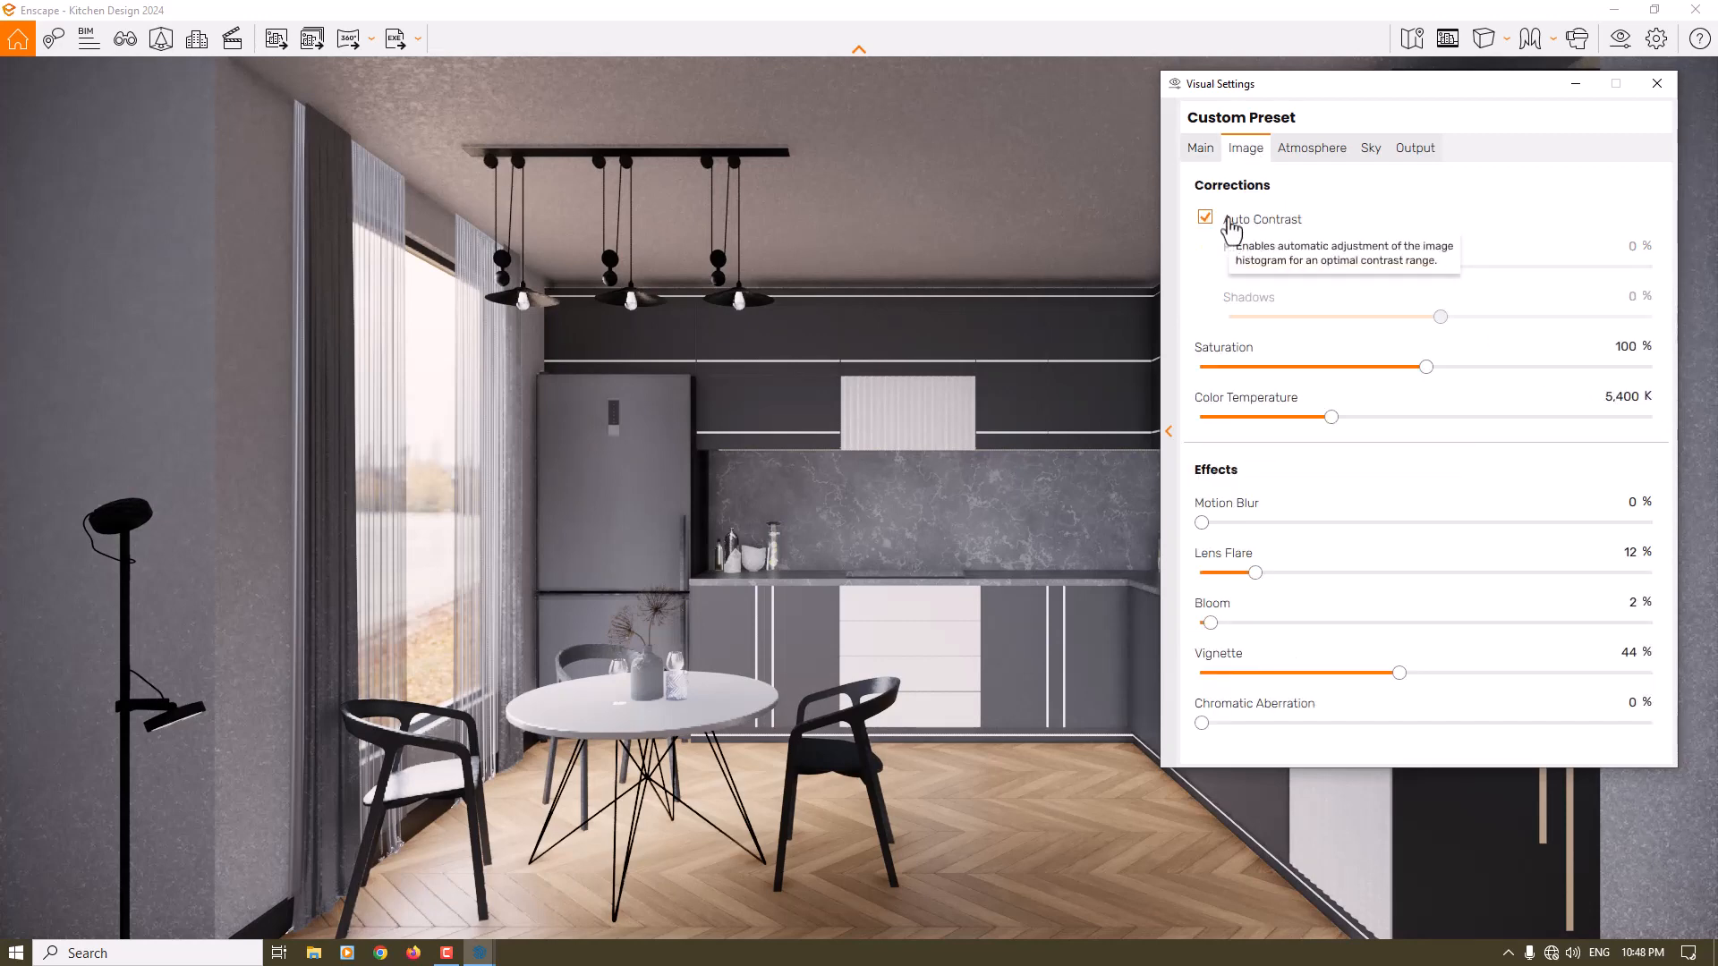
click(1321, 152)
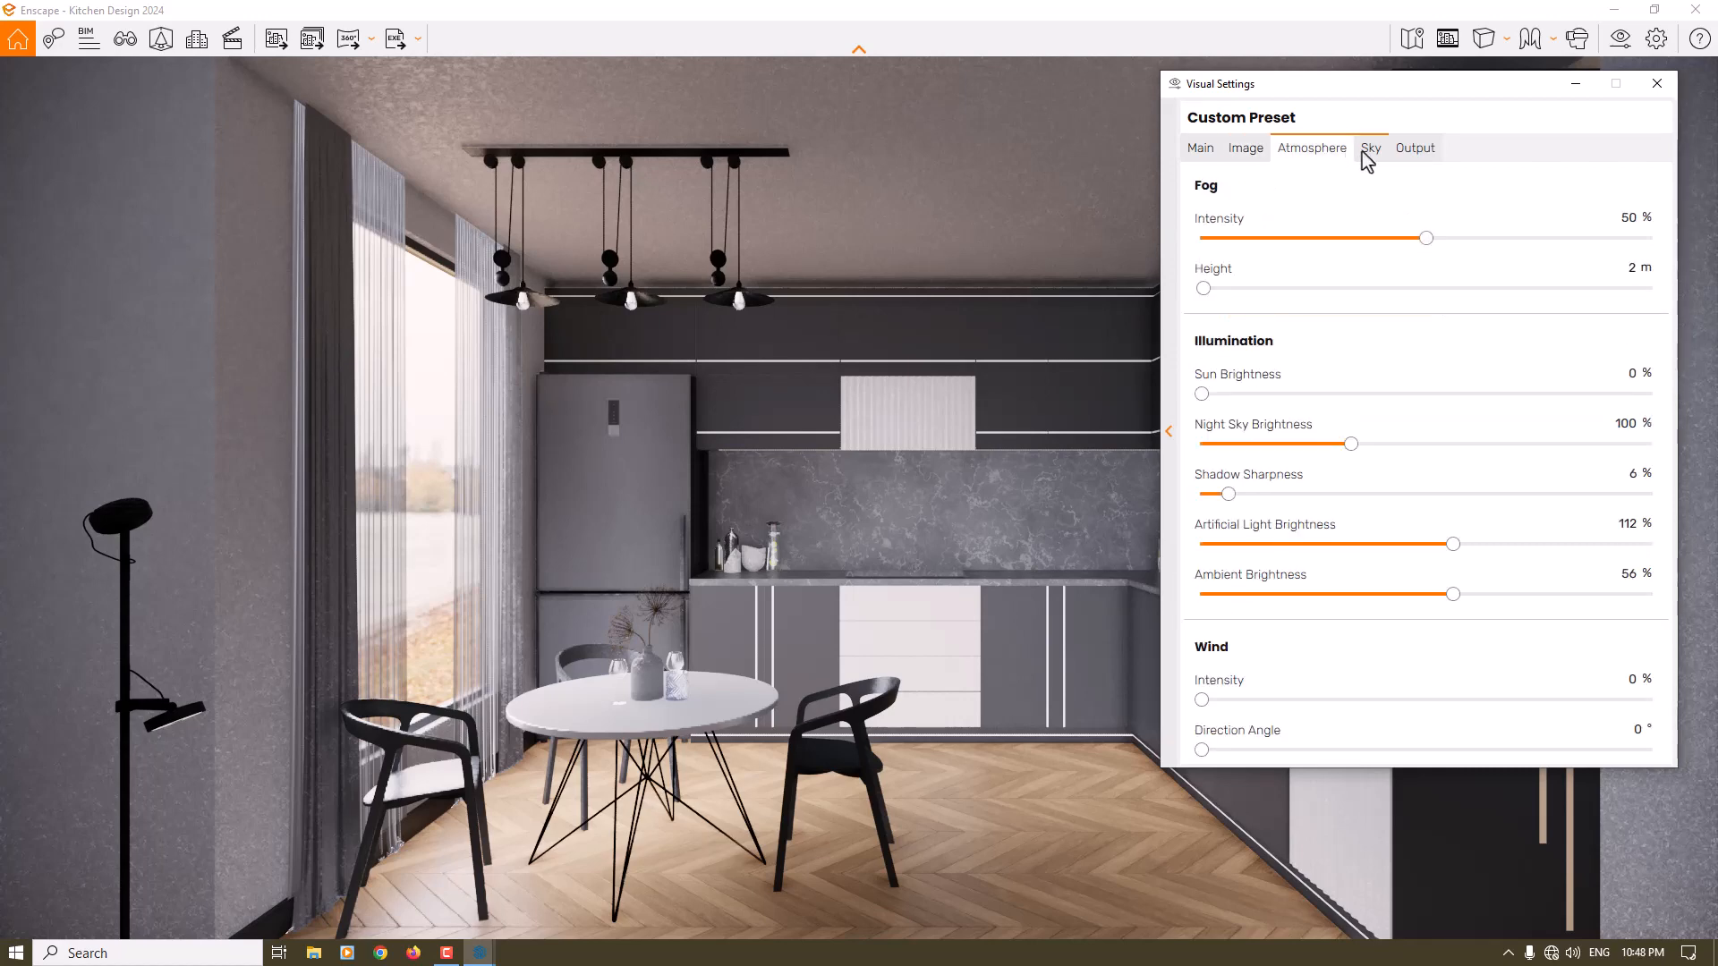
- Set the camera's depth of field to 26 % with Auto Focus off and the focal point at about 3.22 m
click(1208, 149)
click(1292, 530)
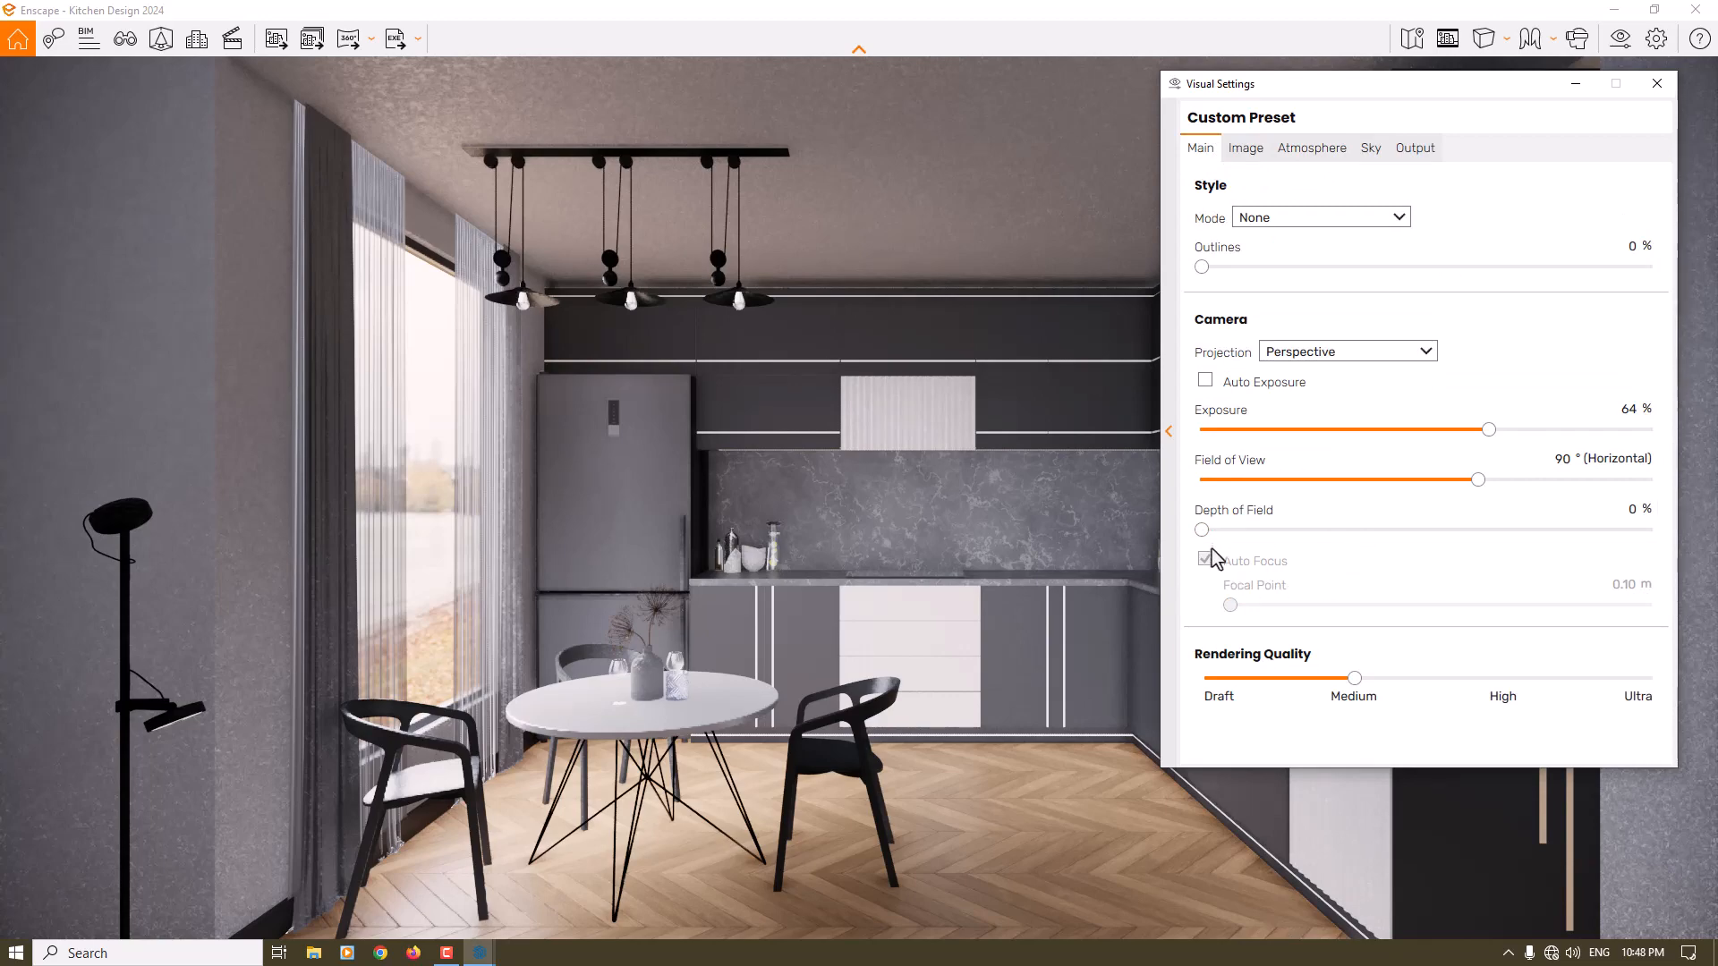
click(1205, 559)
drag(1292, 530, 1320, 547)
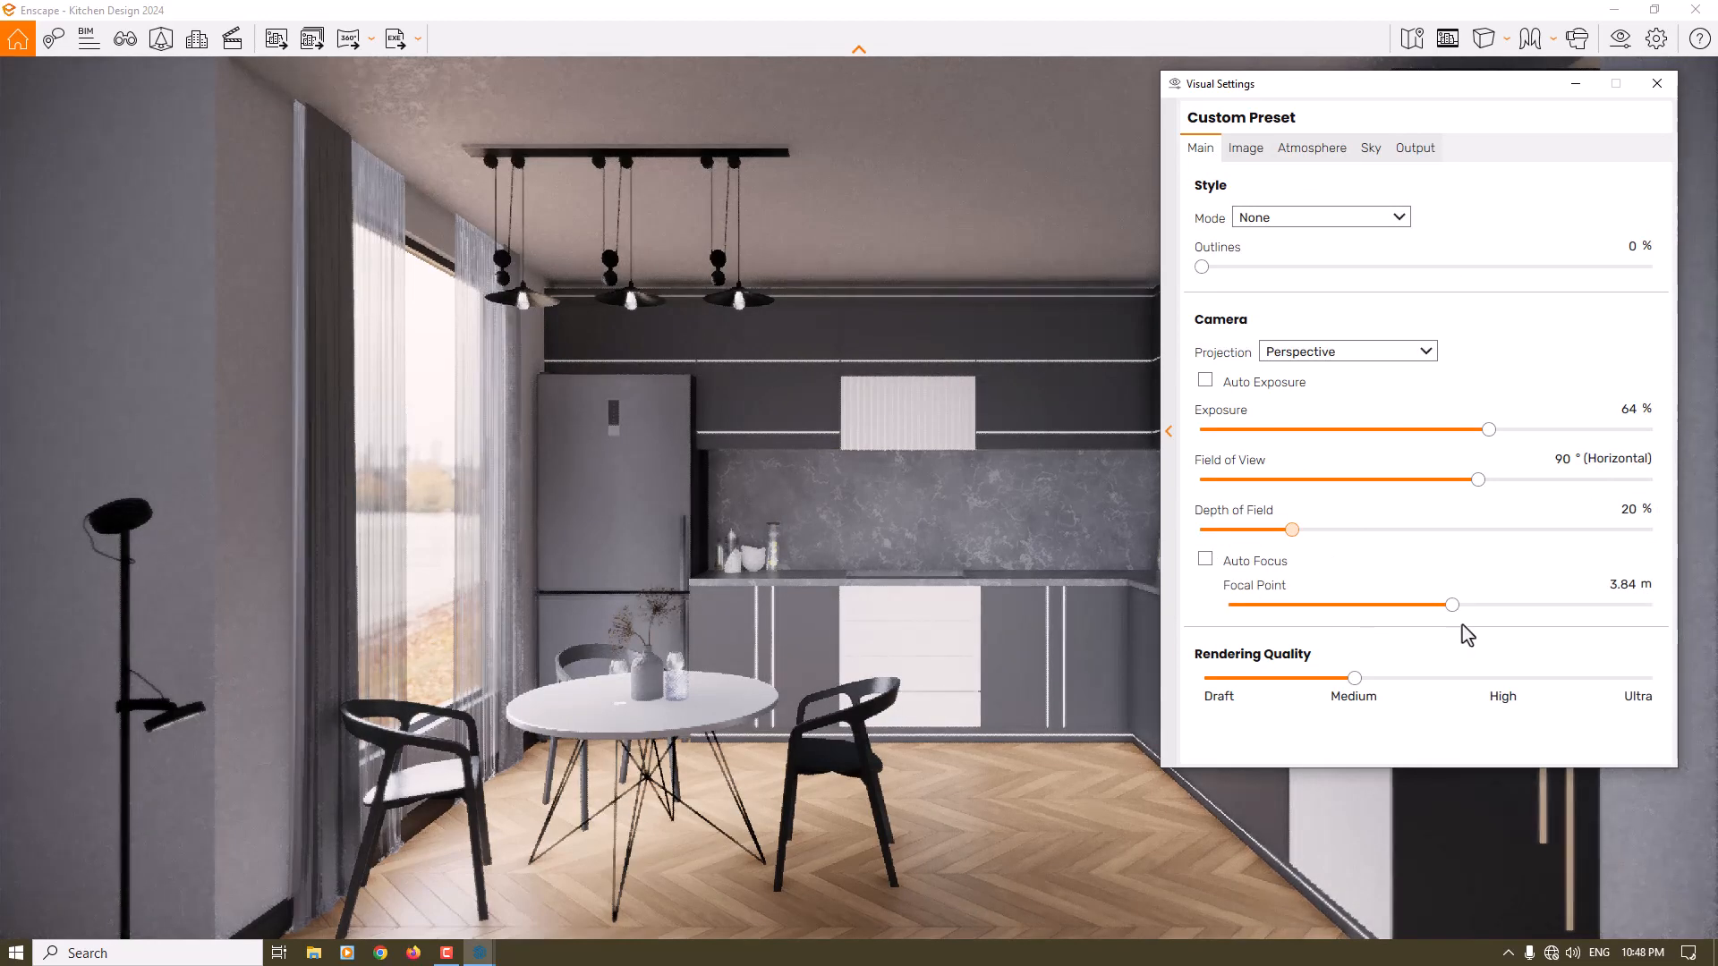
mouse_move(1453, 605)
mouse_down()
mouse_move(1416, 606)
mouse_move(1467, 603)
mouse_up()
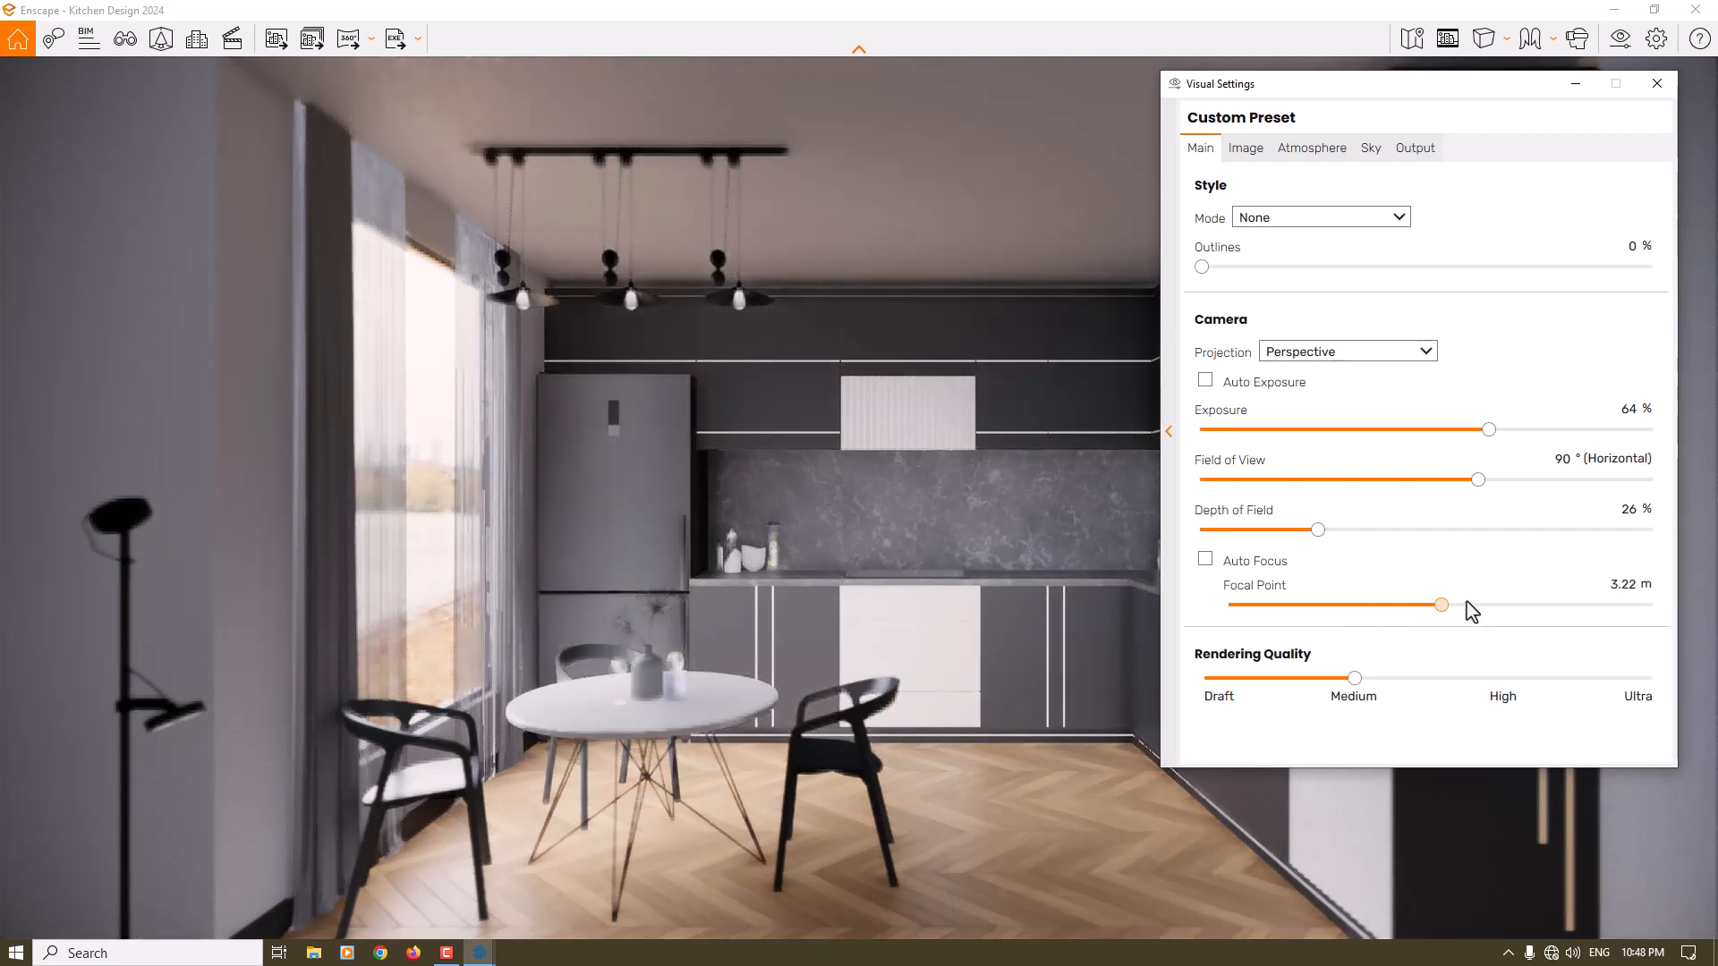
- Set the camera's focal point to 4.80 m and the depth of field to 8 %, then close the visual settings
double_click(1627, 586)
text(4)
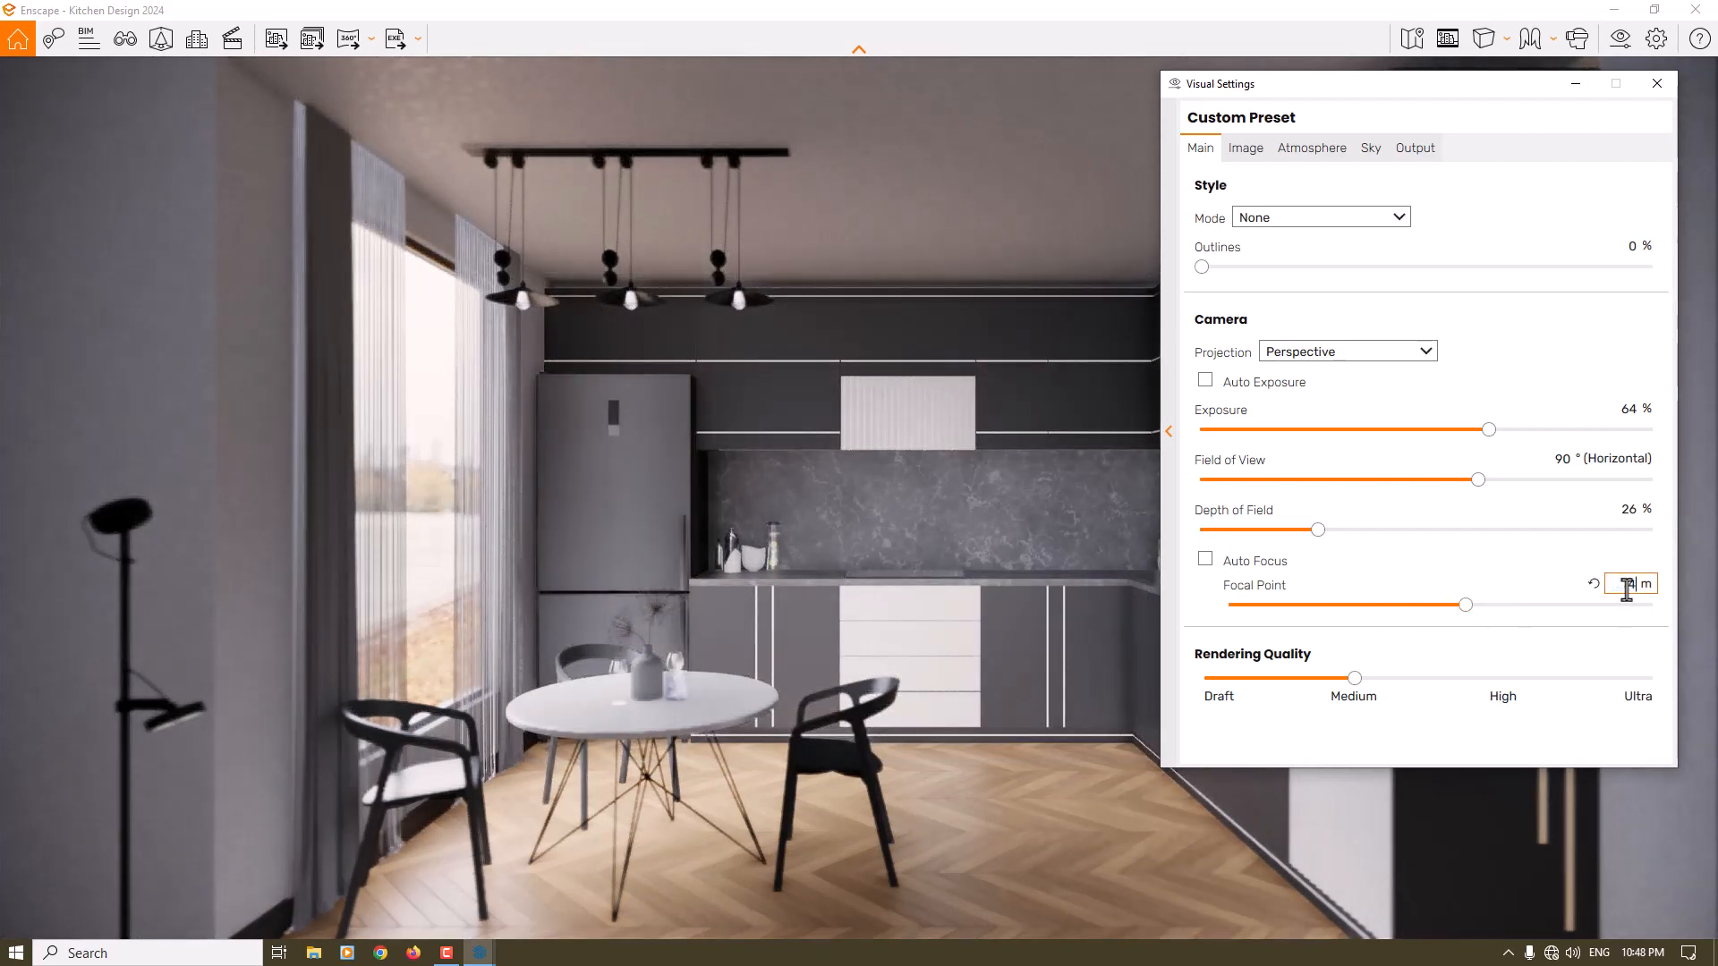
text(.50)
key(Return)
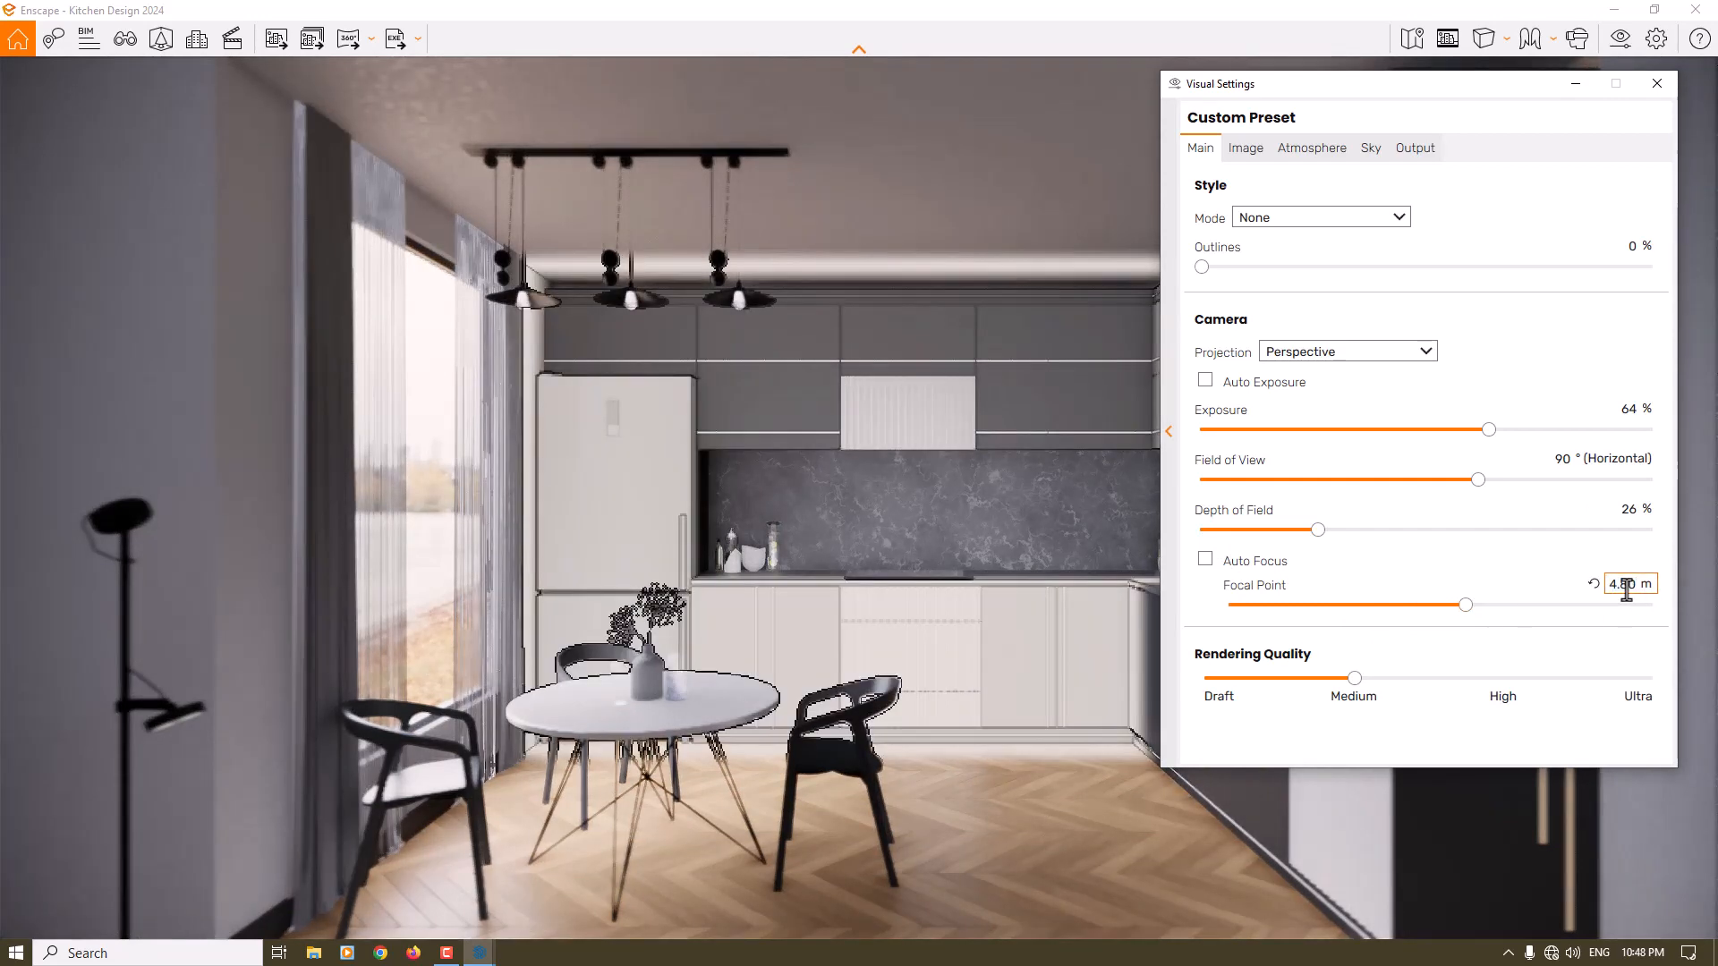
double_click(1630, 510)
text(8)
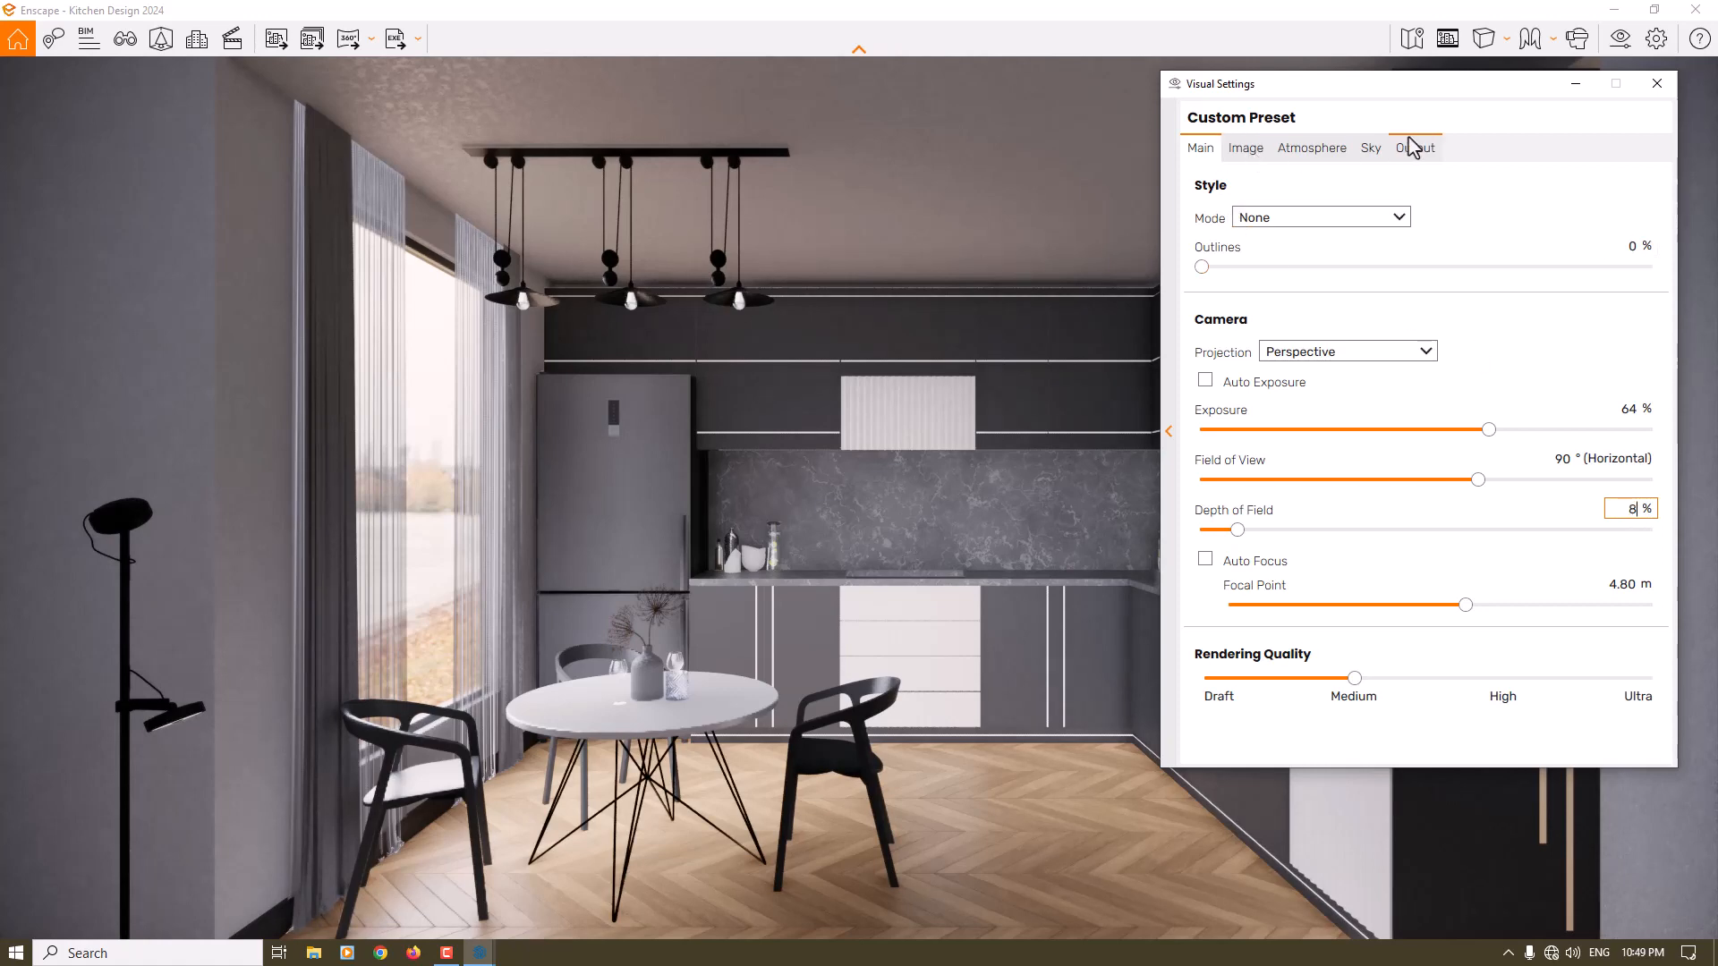
click(1646, 89)
- Arrange SketchUp and the Enscape render window side by side, and open the Enscape Material Editor over the SketchUp model
mouse_move(935, 9)
mouse_down()
mouse_move(1491, 142)
mouse_move(1717, 269)
mouse_up()
click(535, 319)
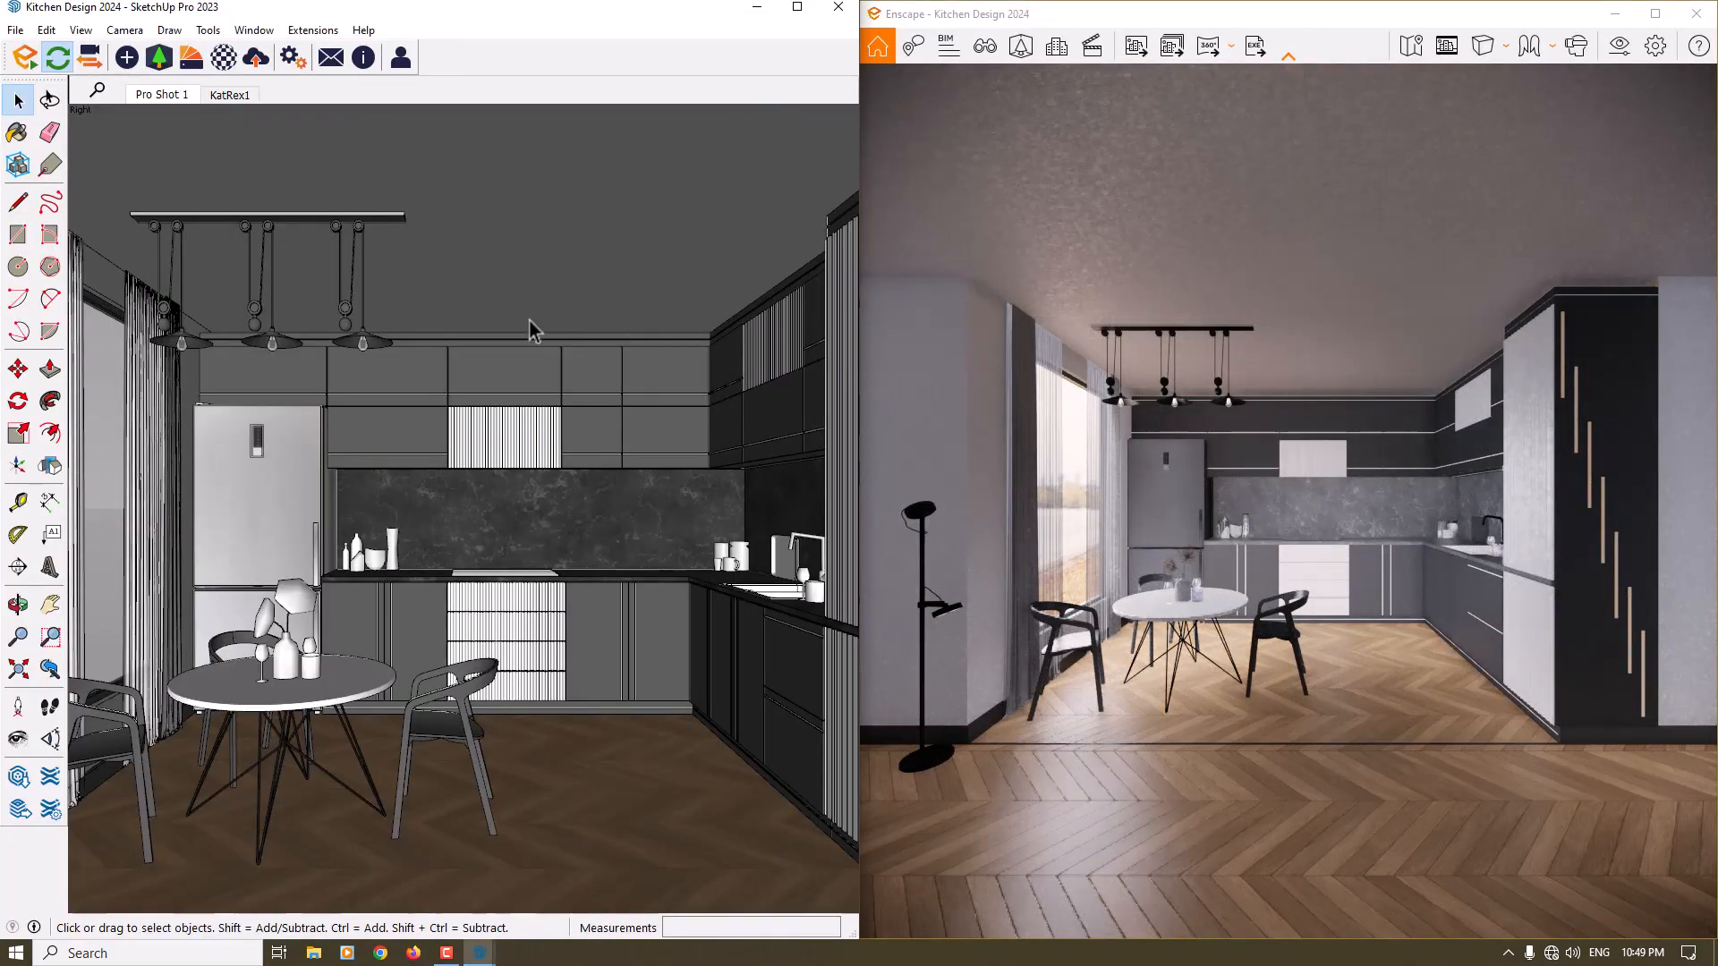
click(223, 59)
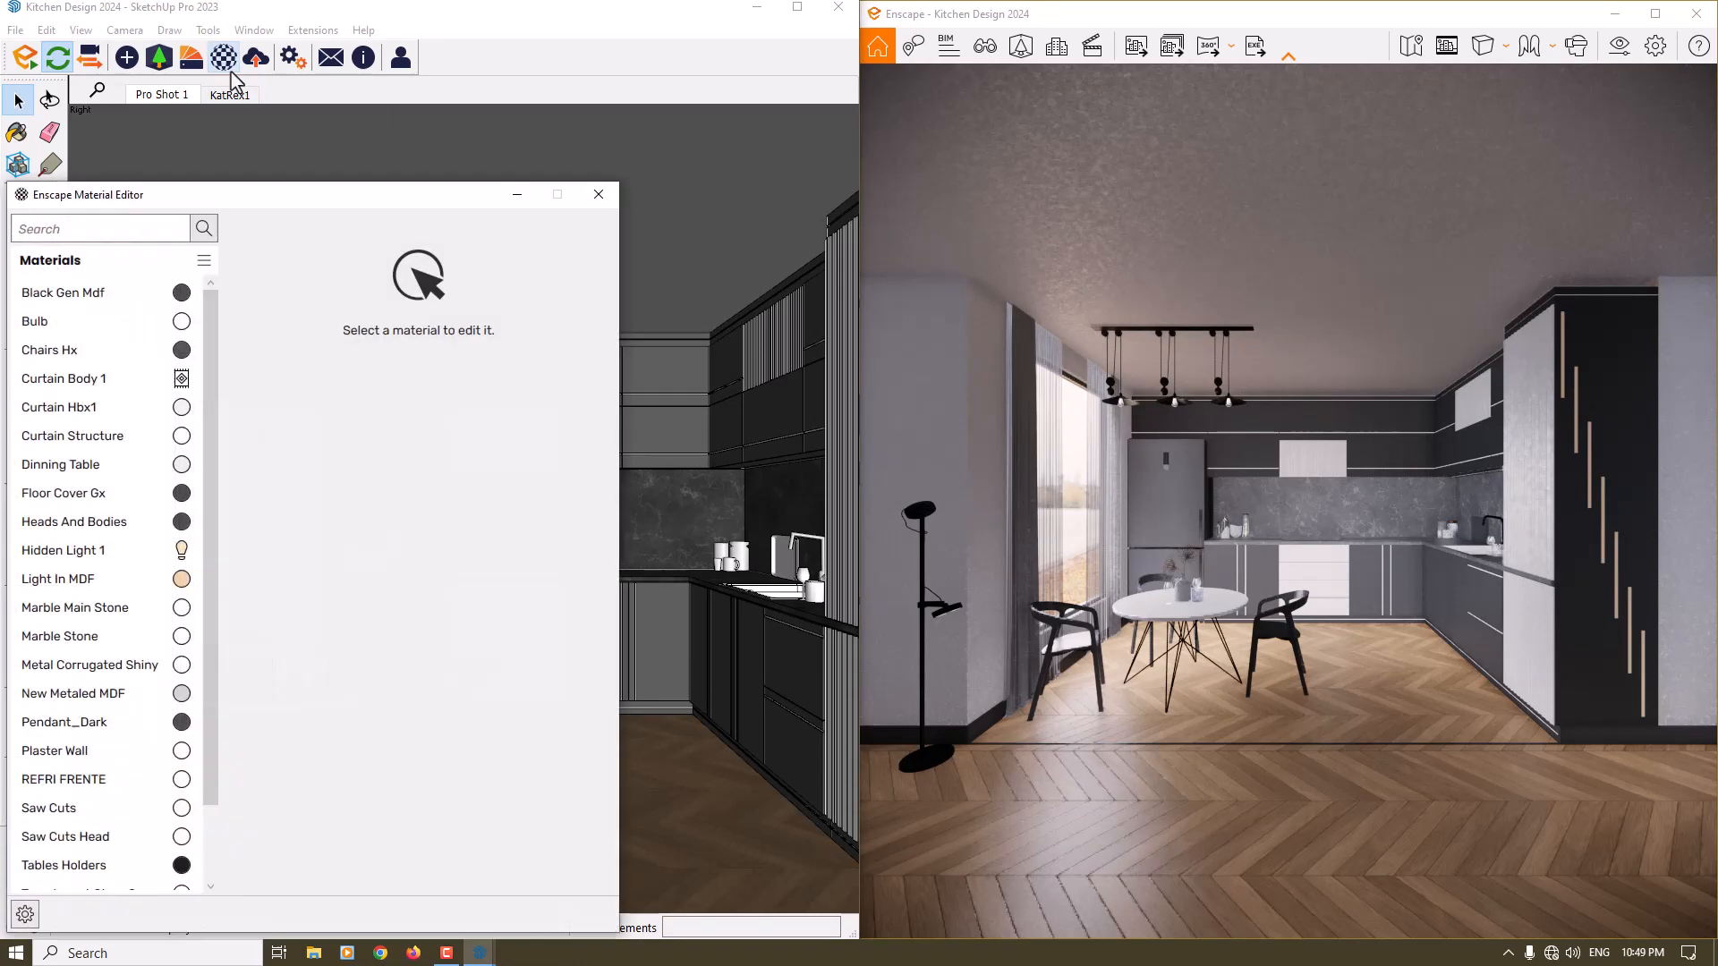
drag(333, 190, 386, 81)
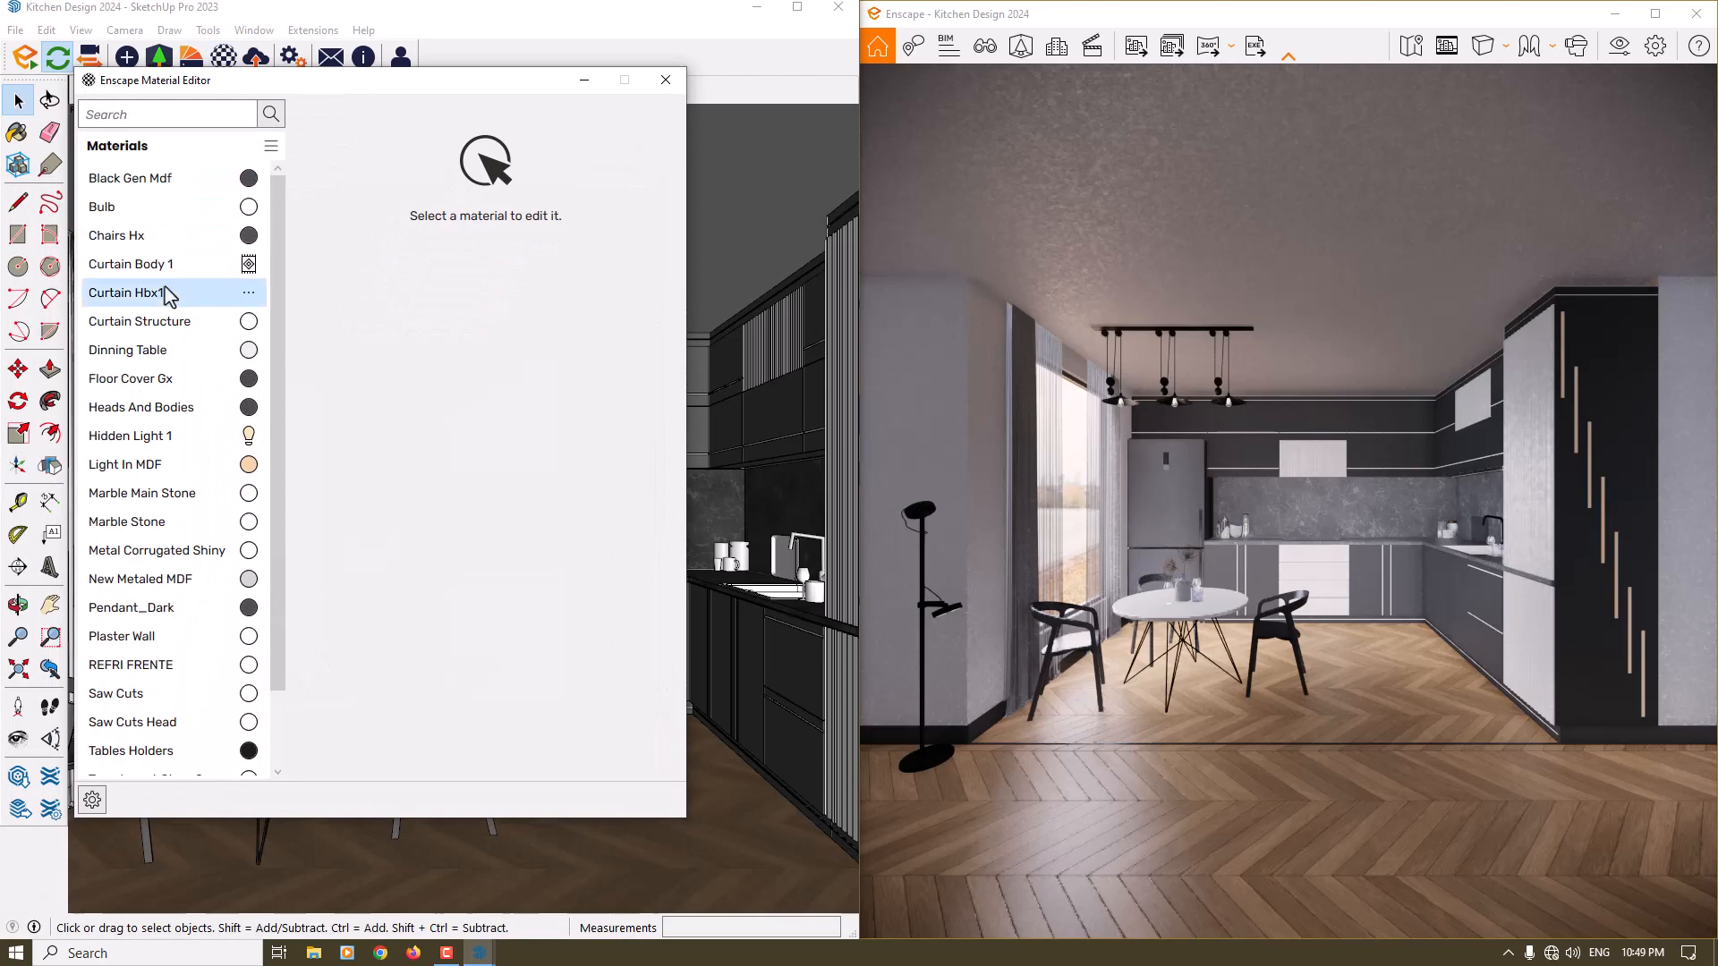
- Make the Light In MDF material self-illuminated with a luminance of 500 cd/m²
click(120, 466)
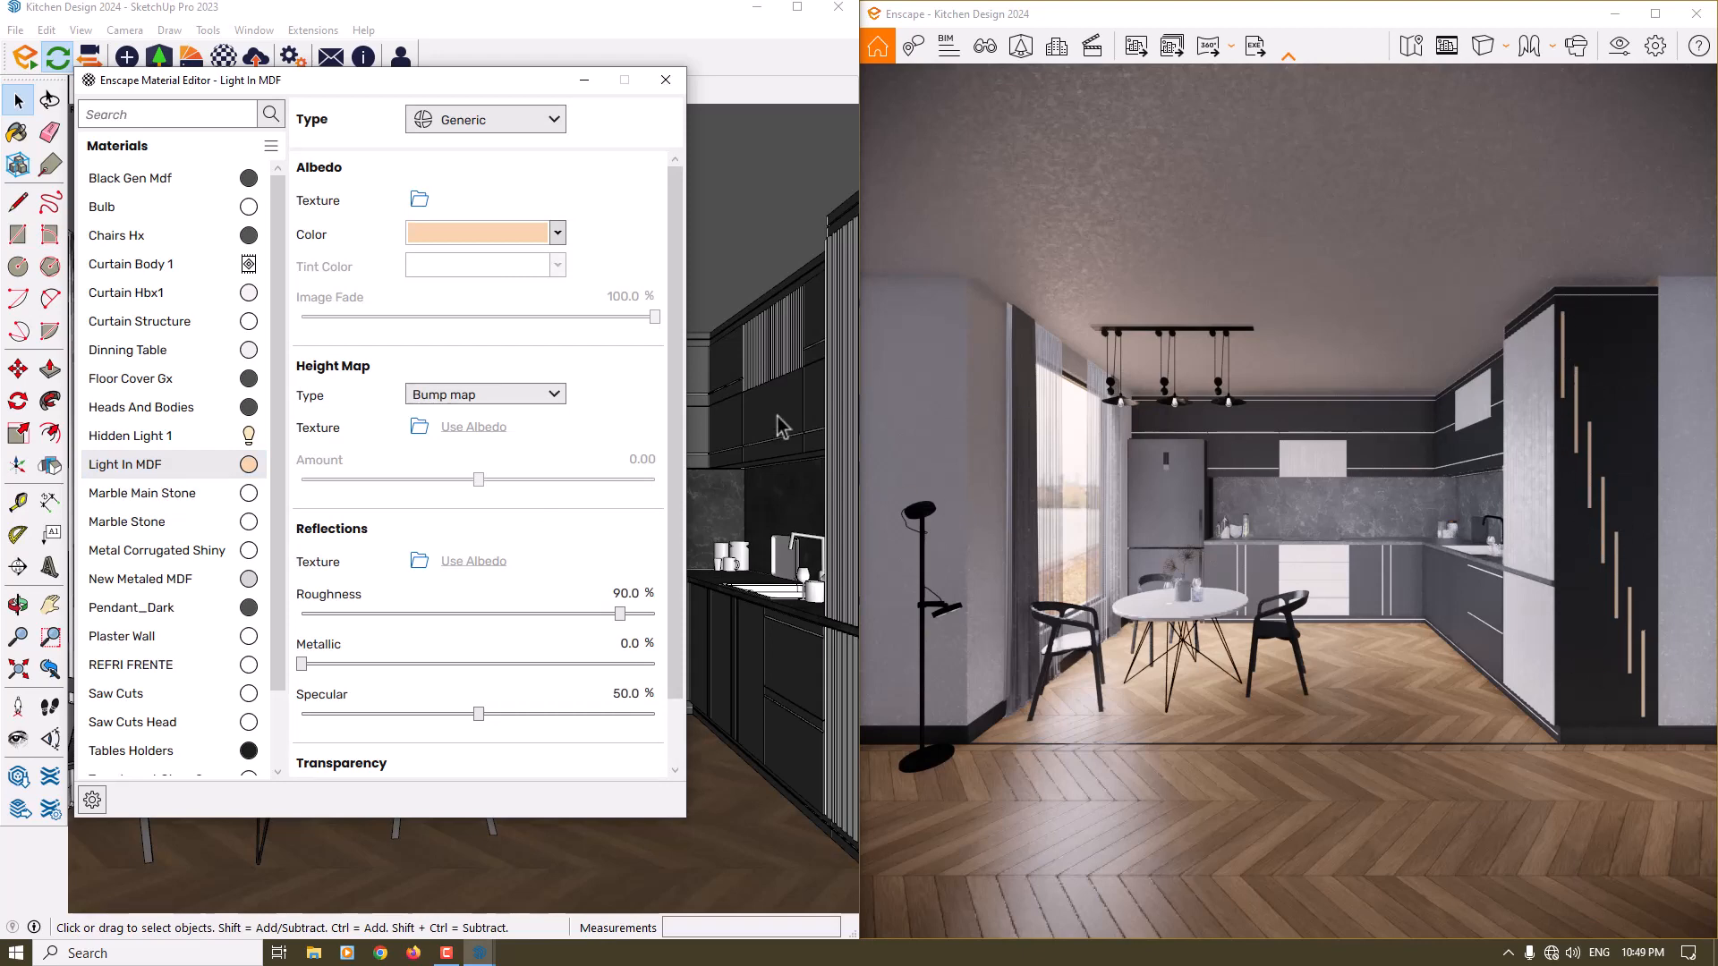
click(482, 123)
click(501, 289)
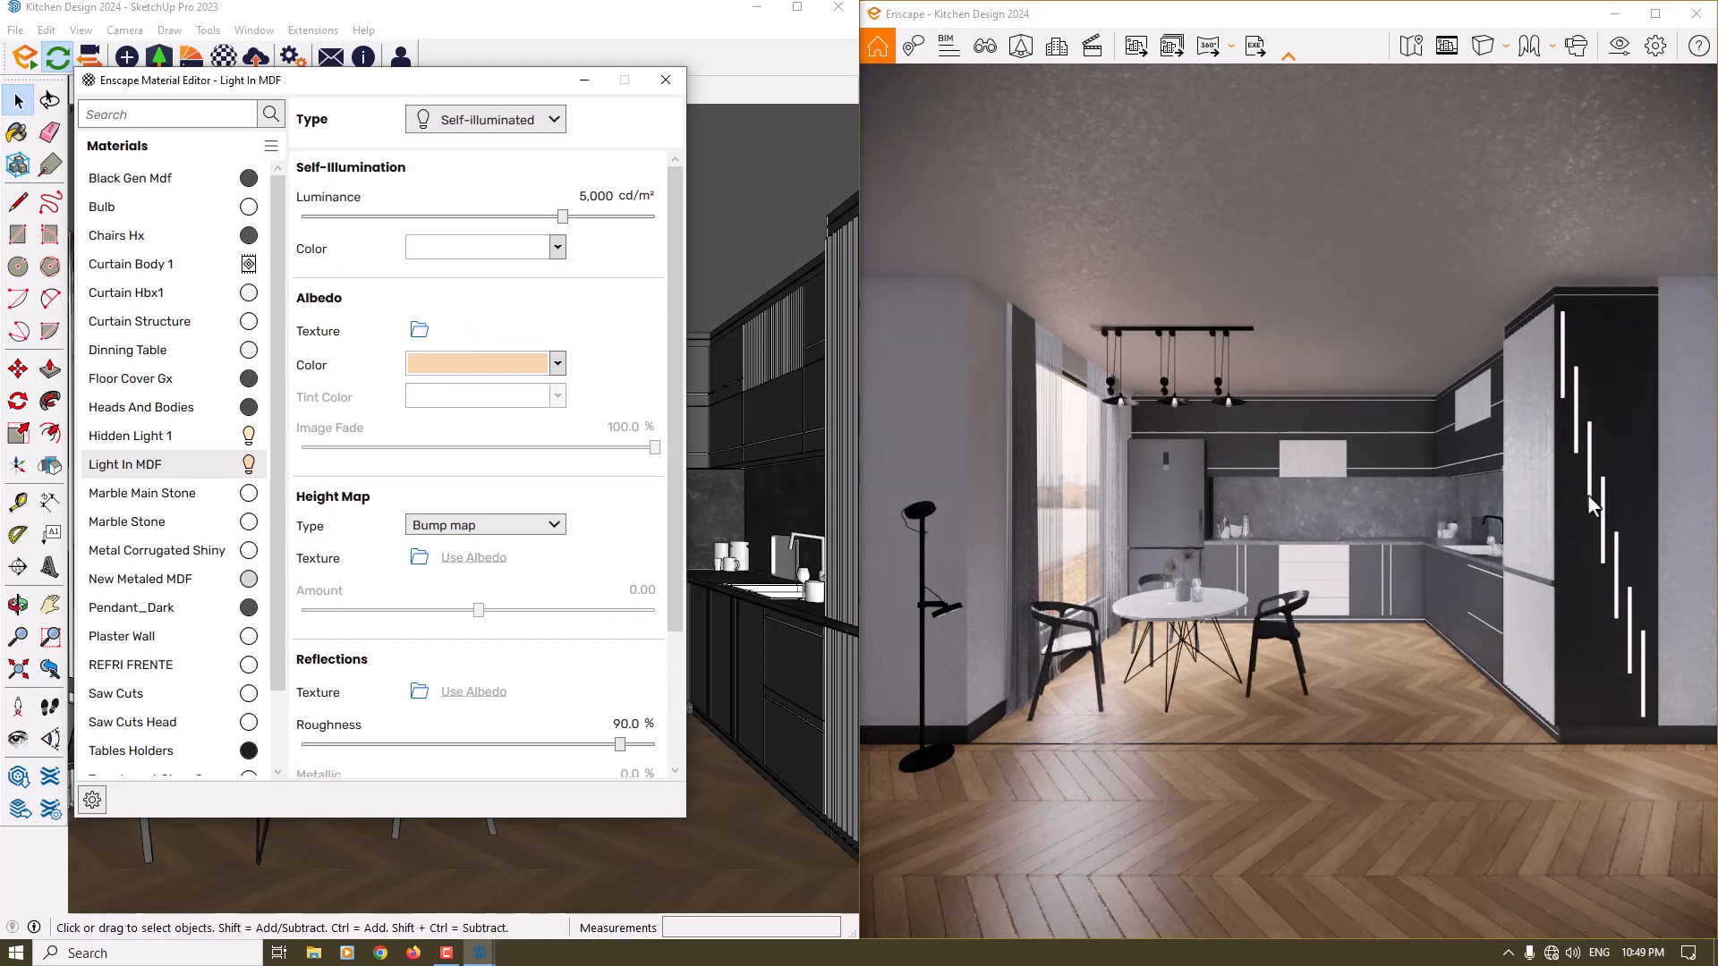
click(592, 196)
text(500)
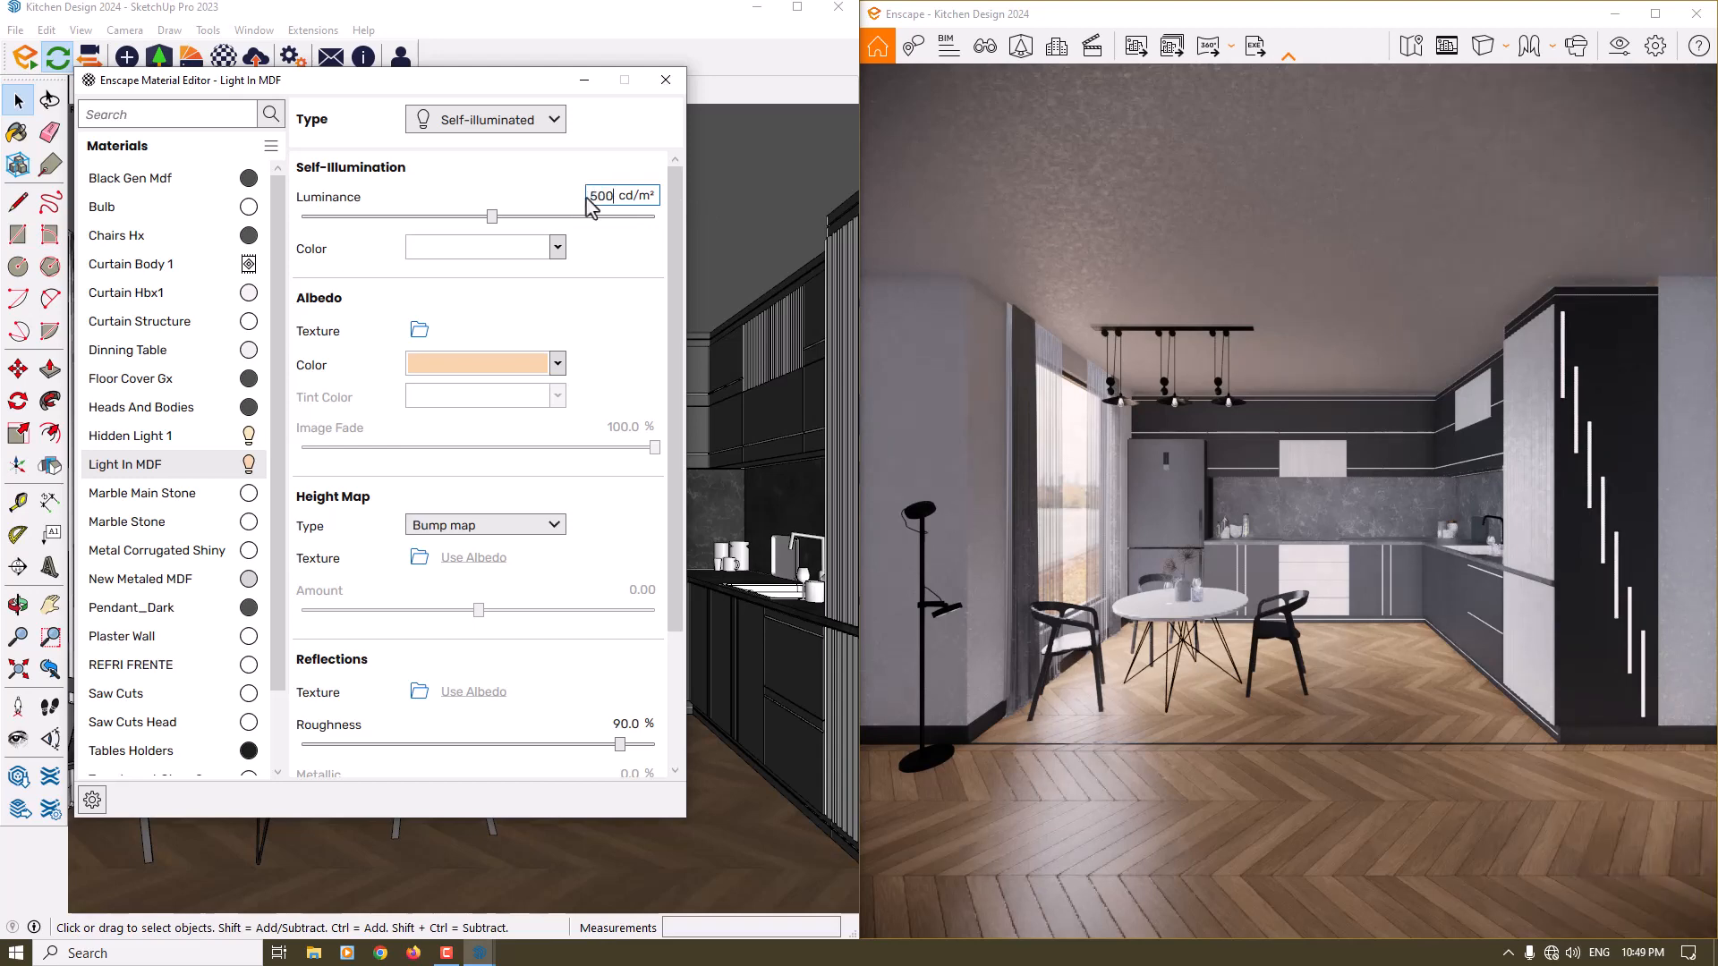
- Copy the Light In MDF albedo color code F6D4AA into its self-illumination color
click(558, 364)
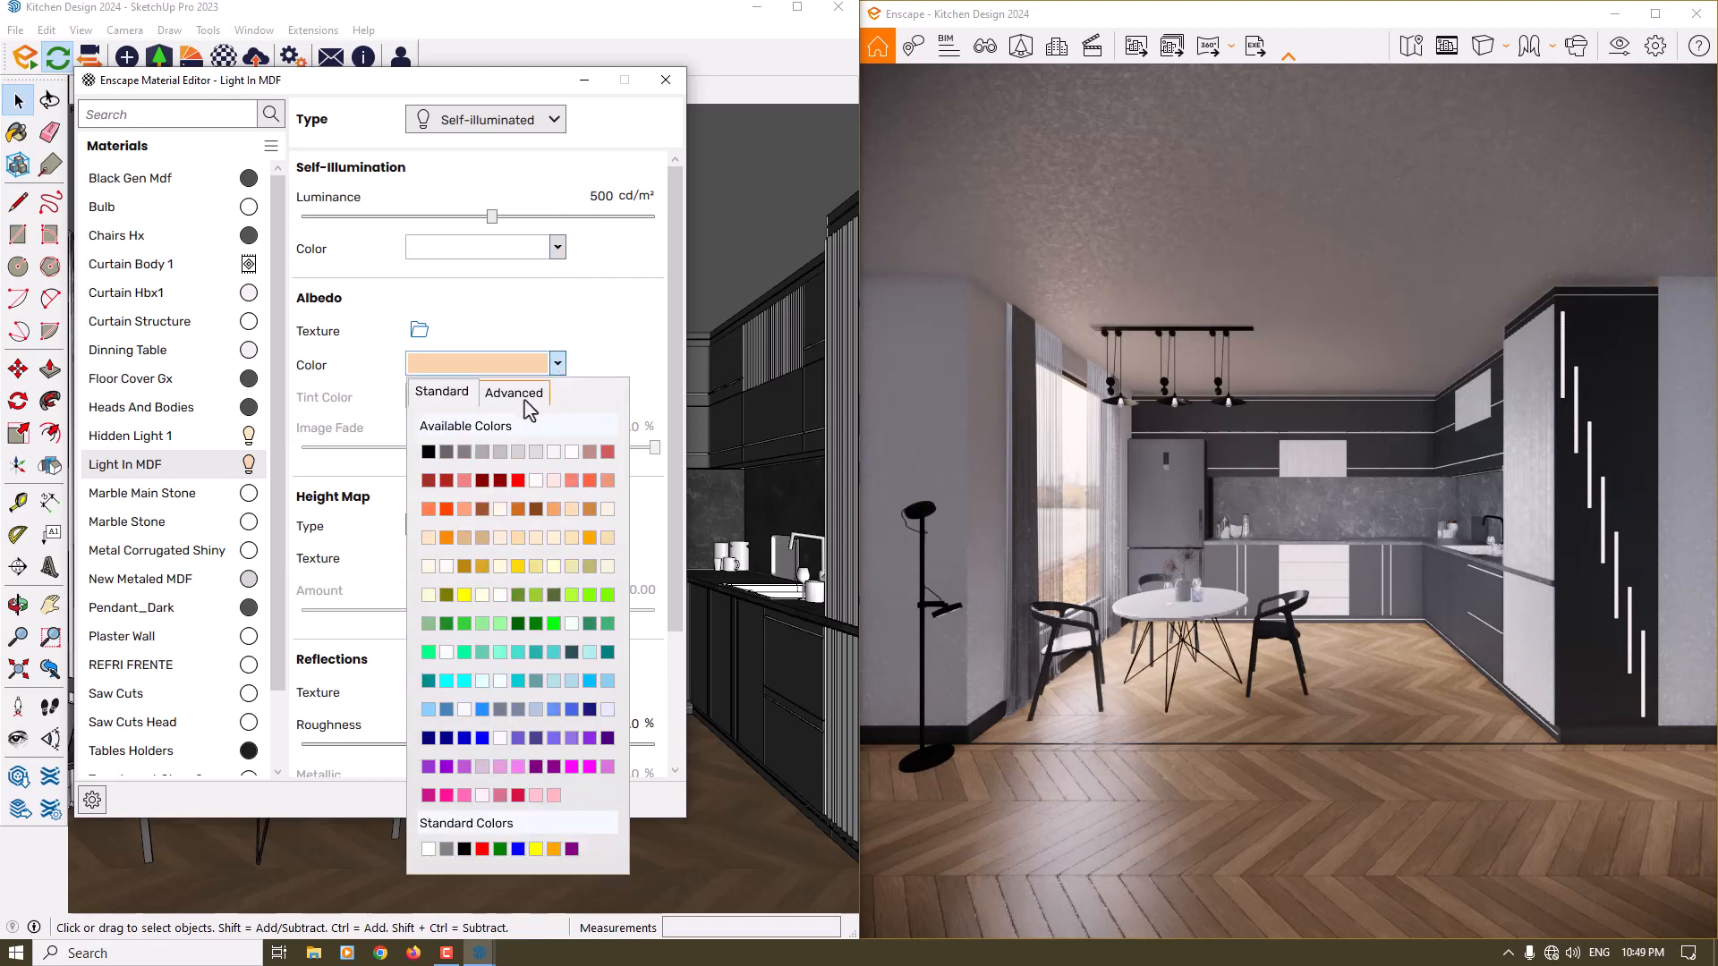
click(522, 398)
drag(562, 522, 518, 531)
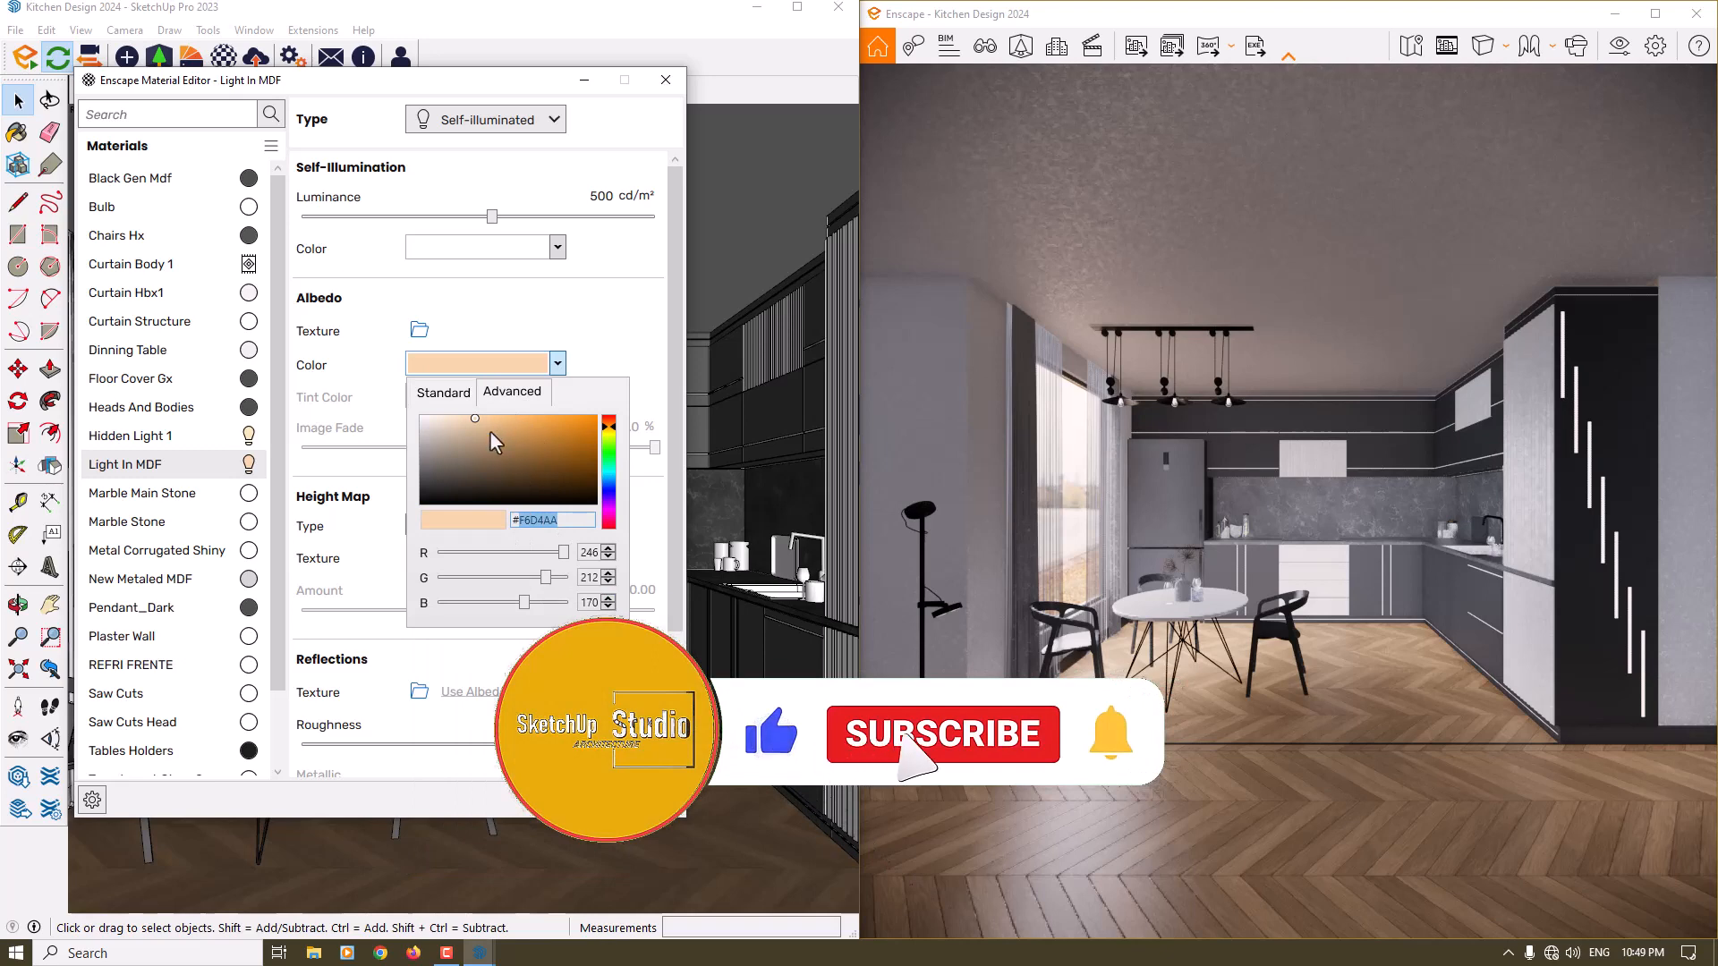
click(554, 257)
click(554, 249)
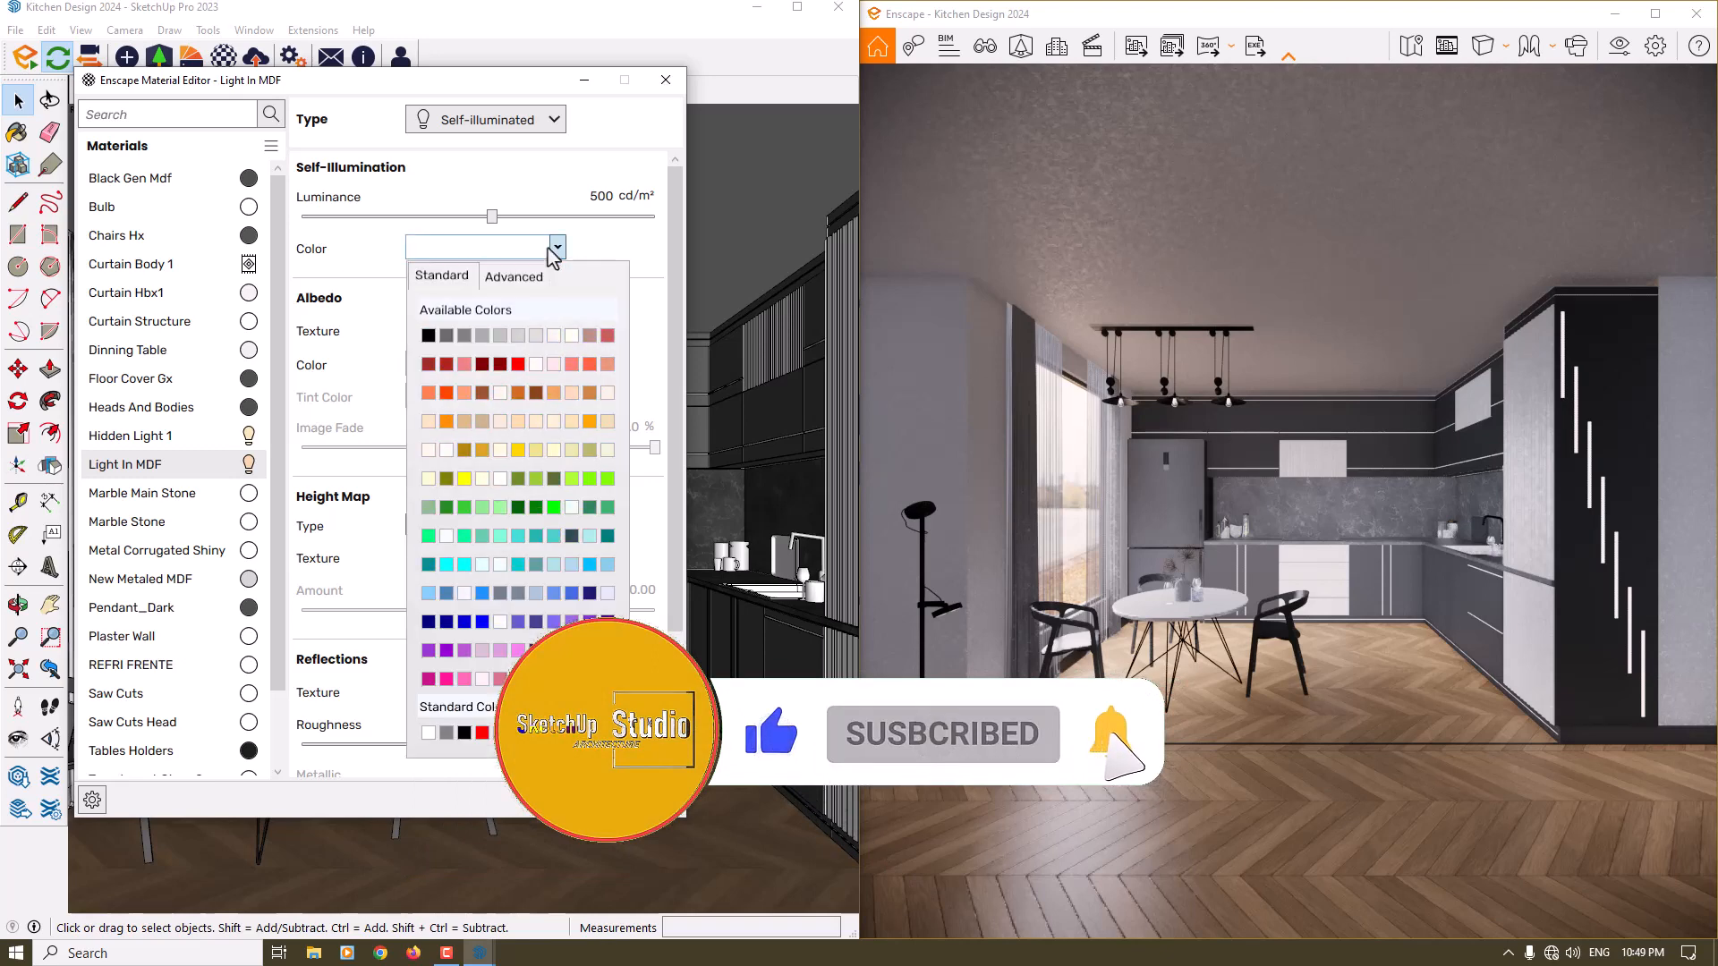
click(533, 282)
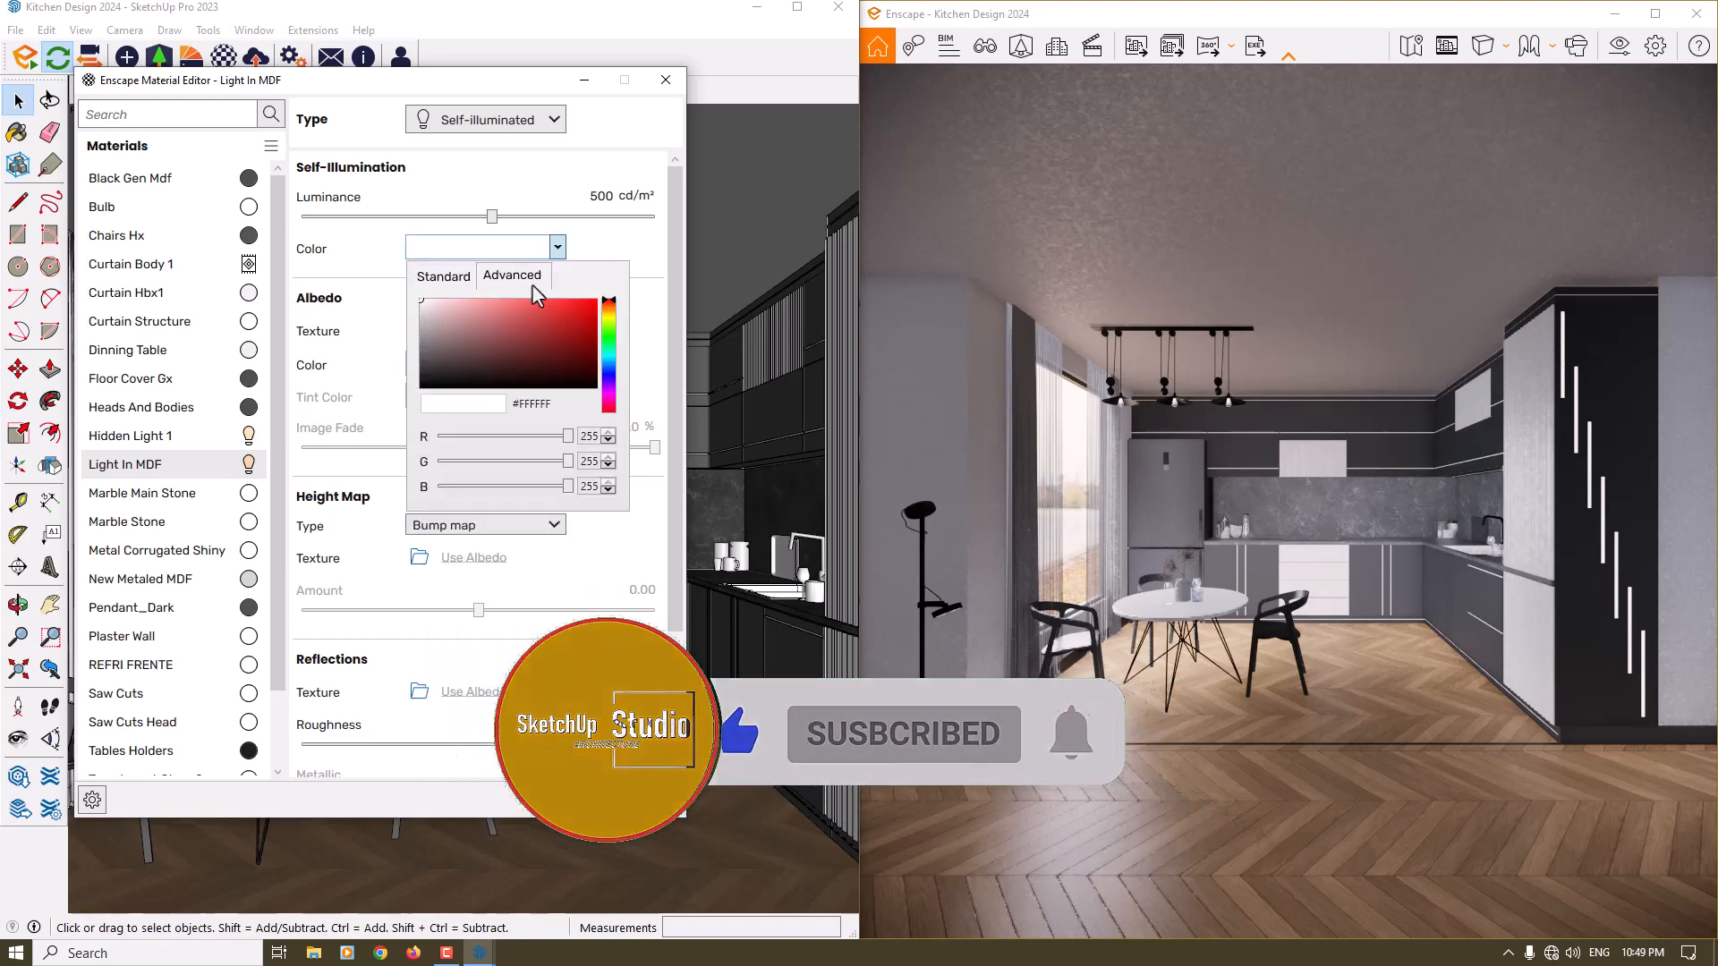
double_click(537, 403)
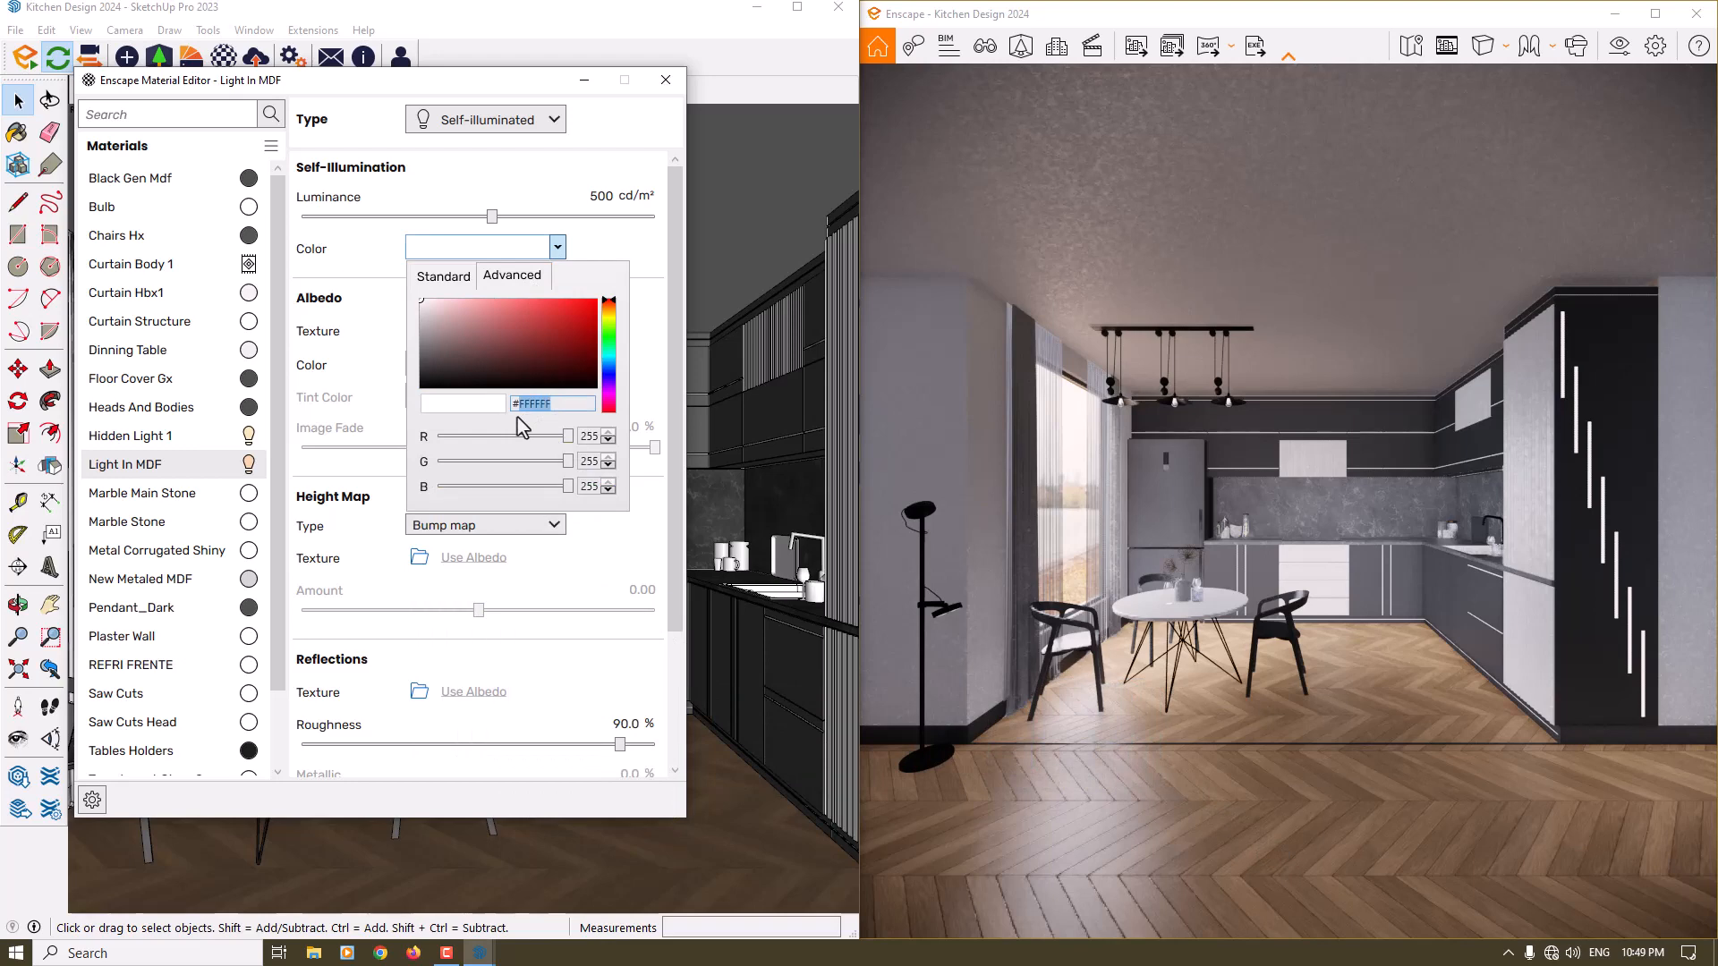
text(#F6D4AA)
key(Return)
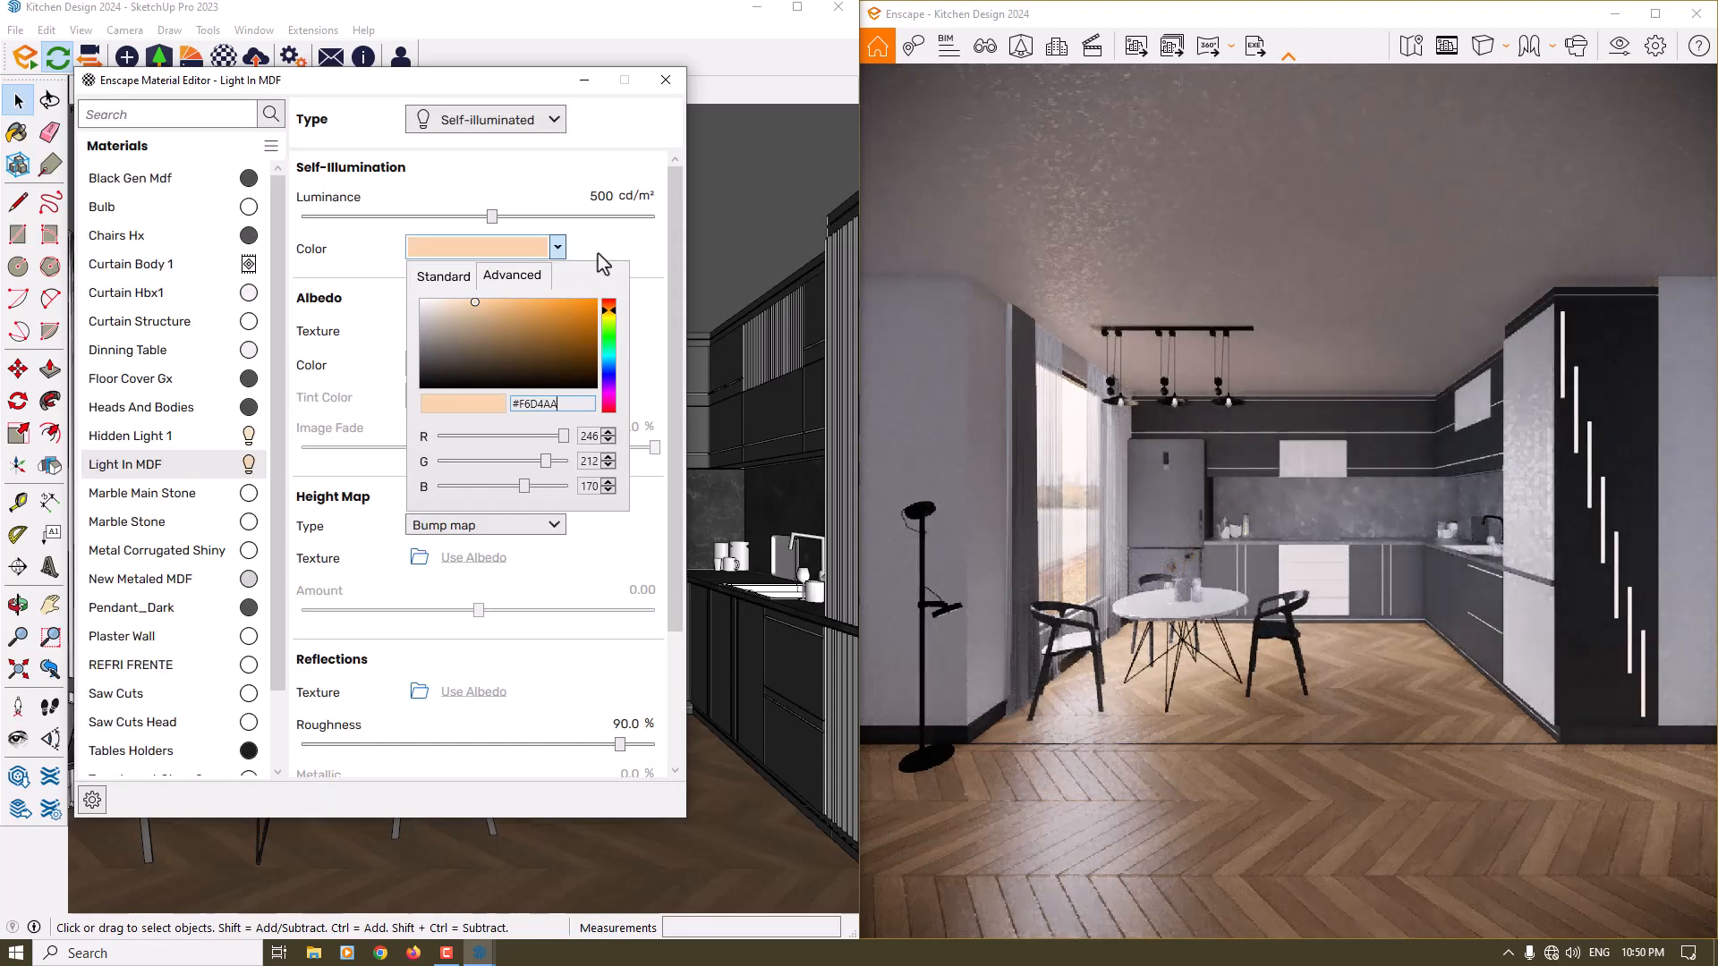
click(599, 255)
- Set the Light In MDF roughness to 0 % and close the material editor
click(631, 724)
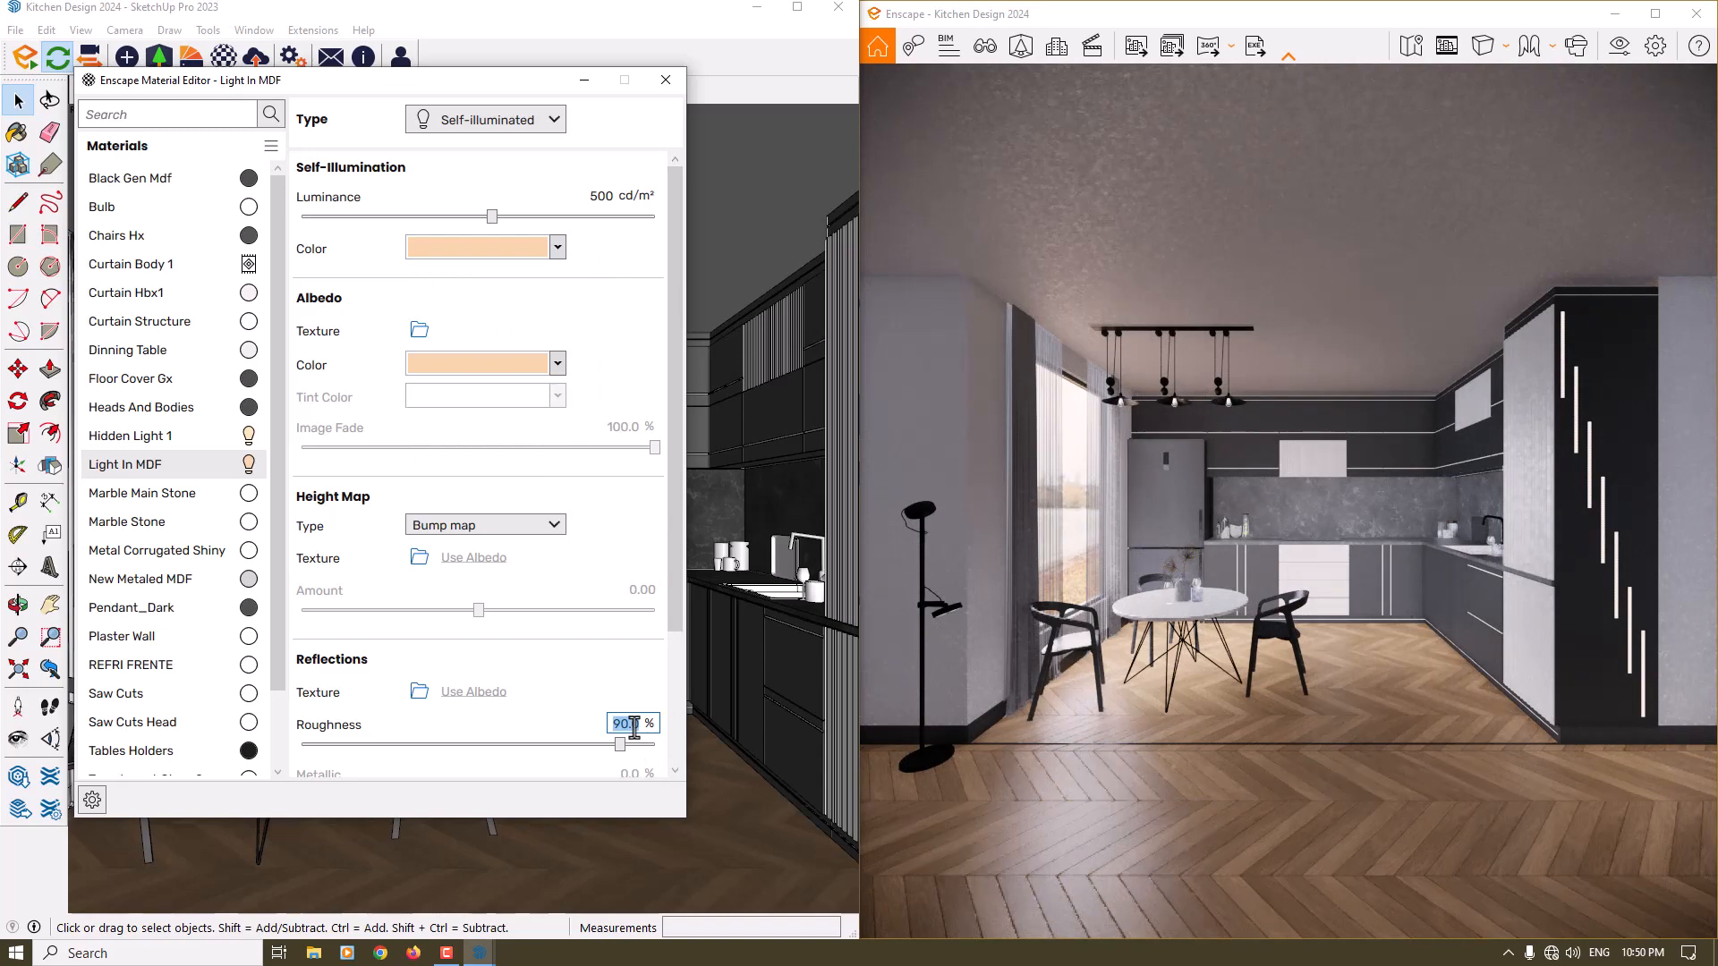
text(0)
click(668, 81)
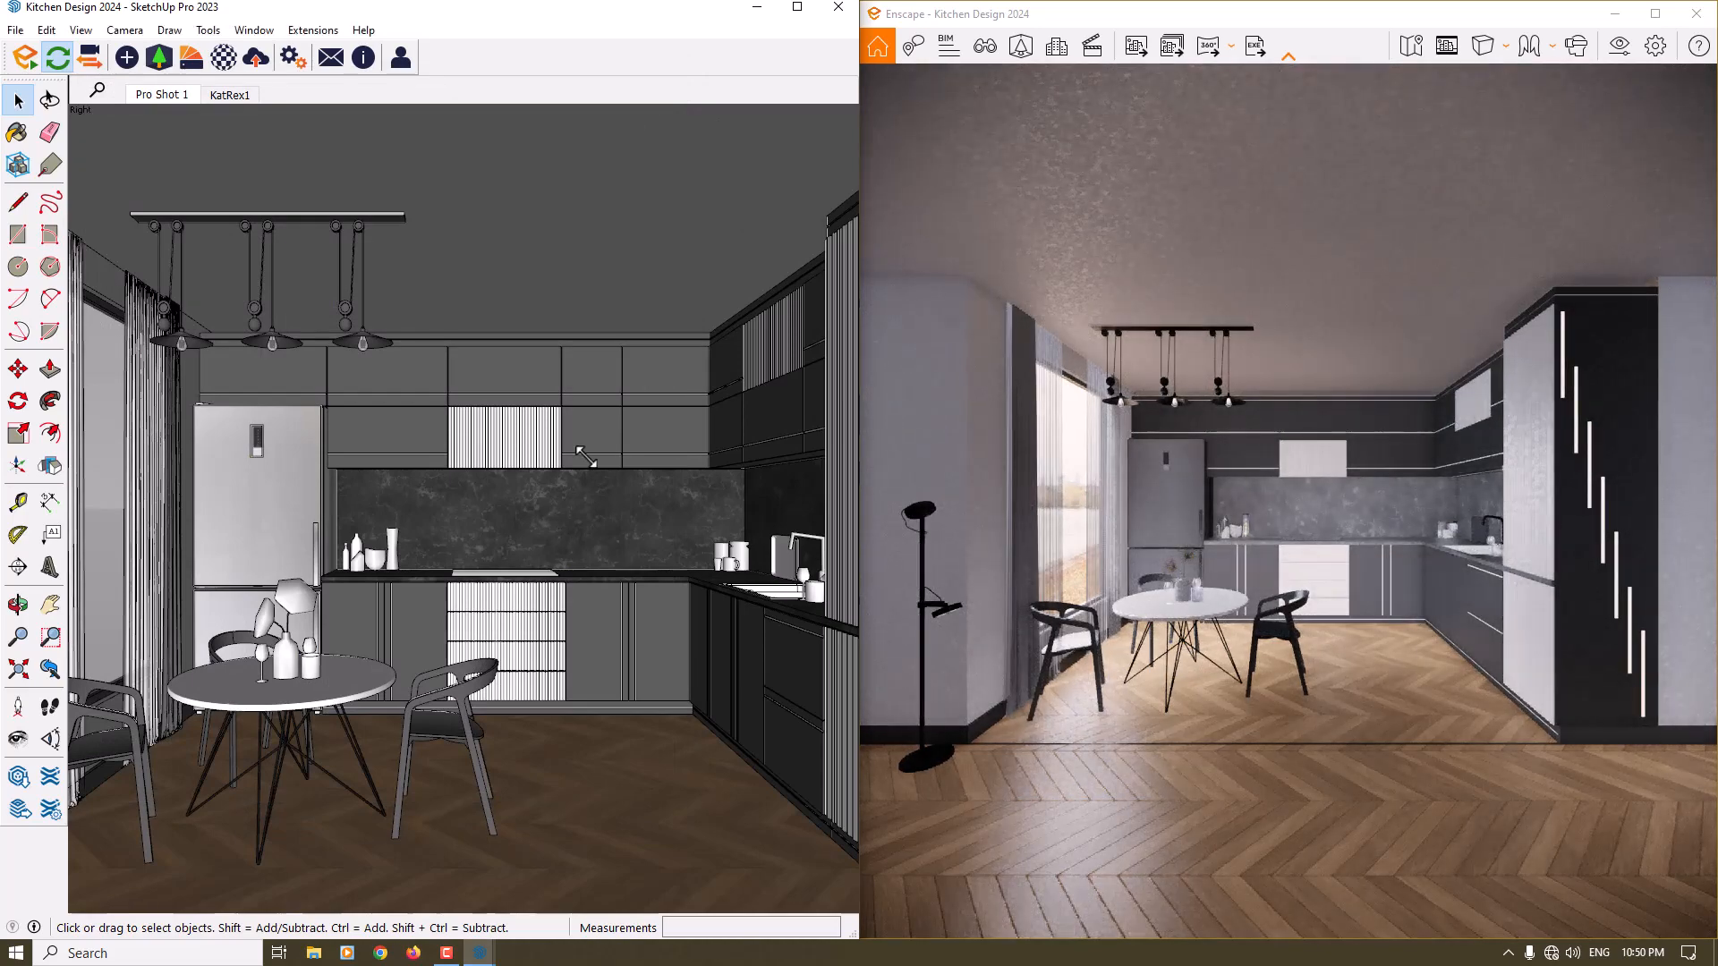
- Reopen the Enscape Material Editor and select the Wood Chevron Floor material for editing
click(224, 58)
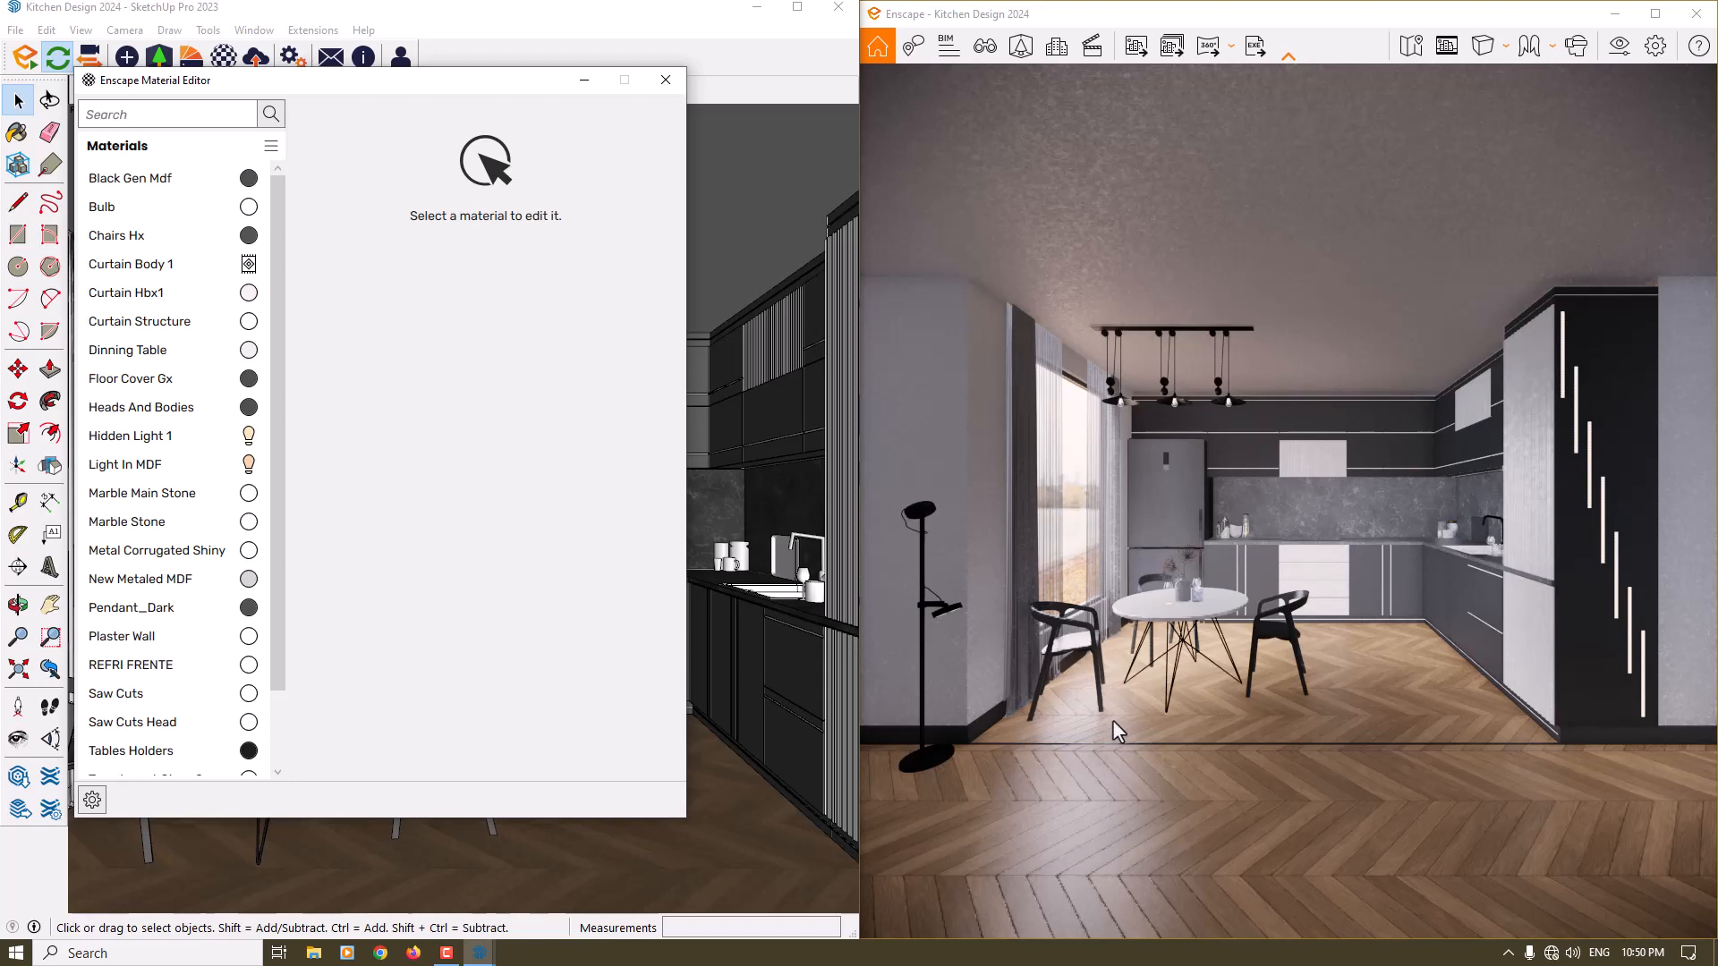
scroll(279, 421, down, 1)
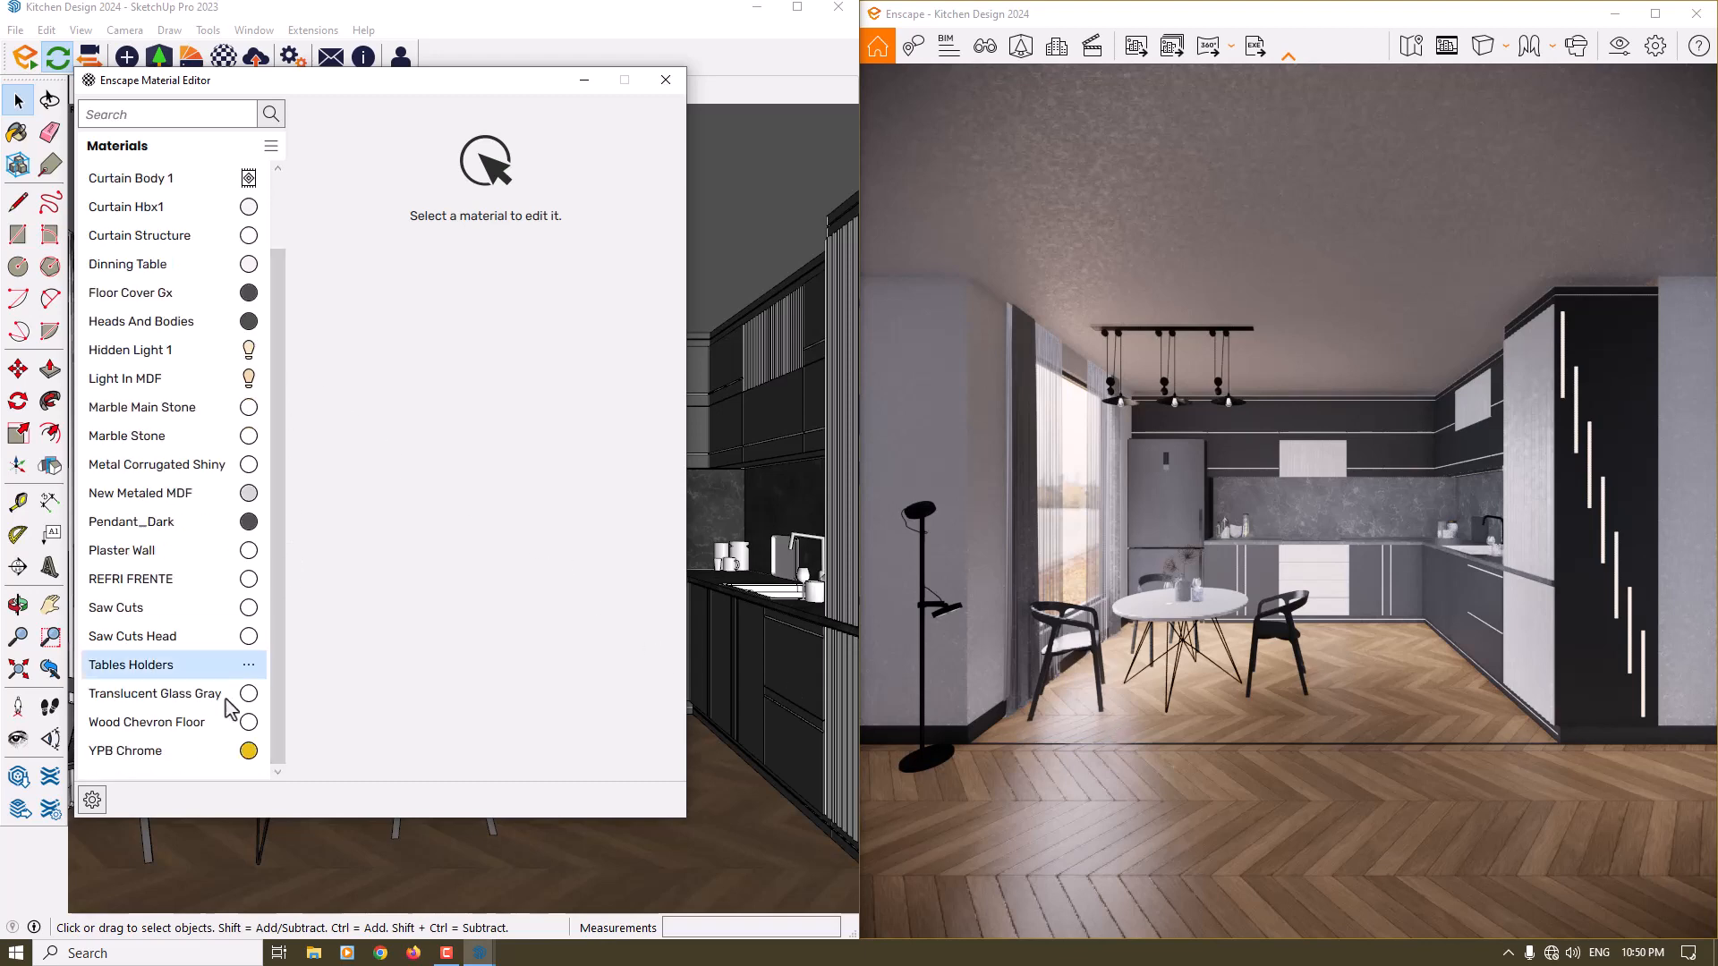
click(170, 725)
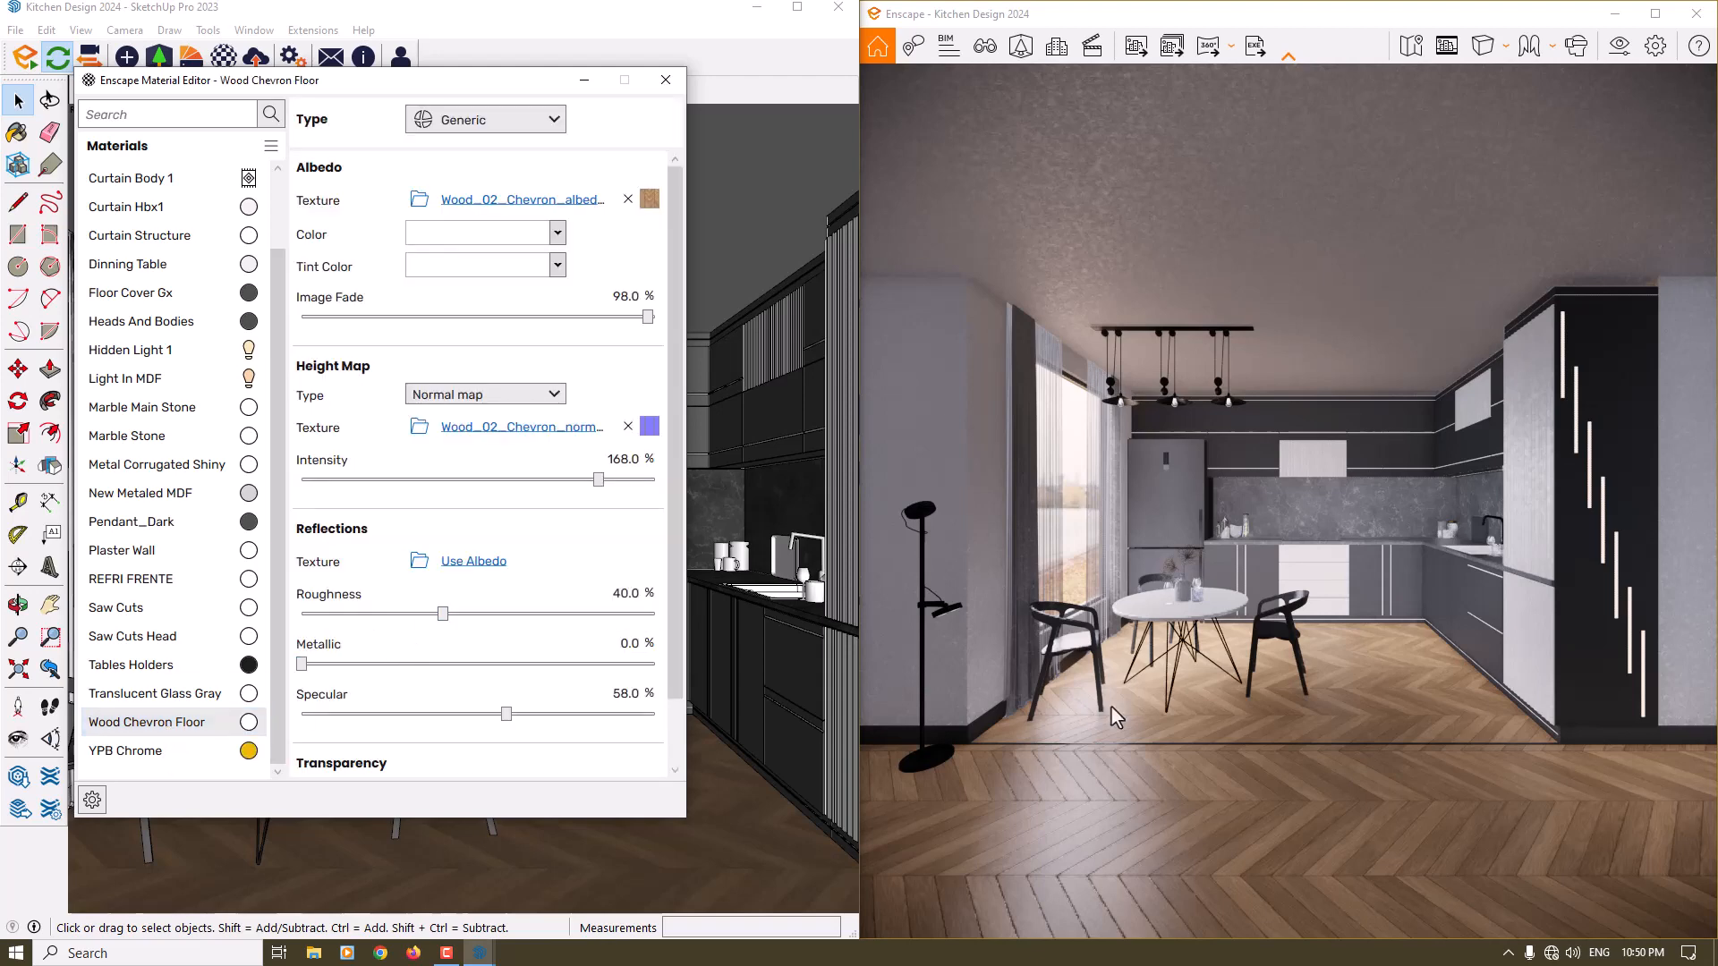
- Try out lower roughness values on the Wood Chevron Floor material, including 11.1 % and 29 %
click(443, 614)
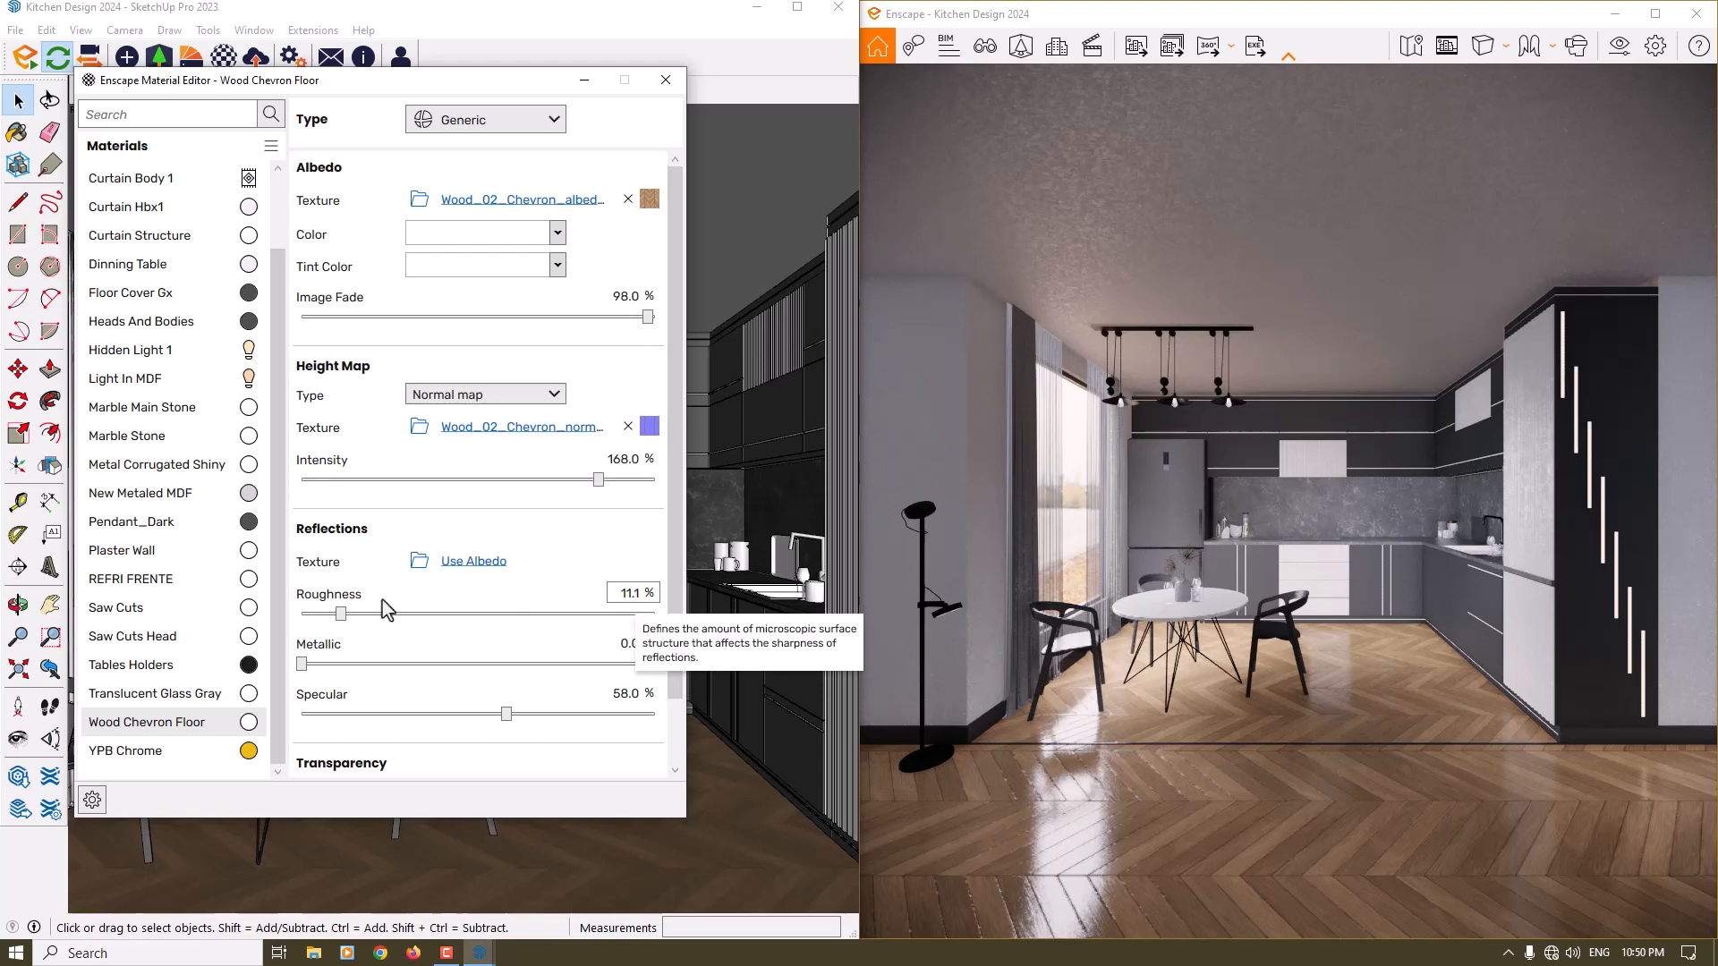
drag(351, 619, 378, 624)
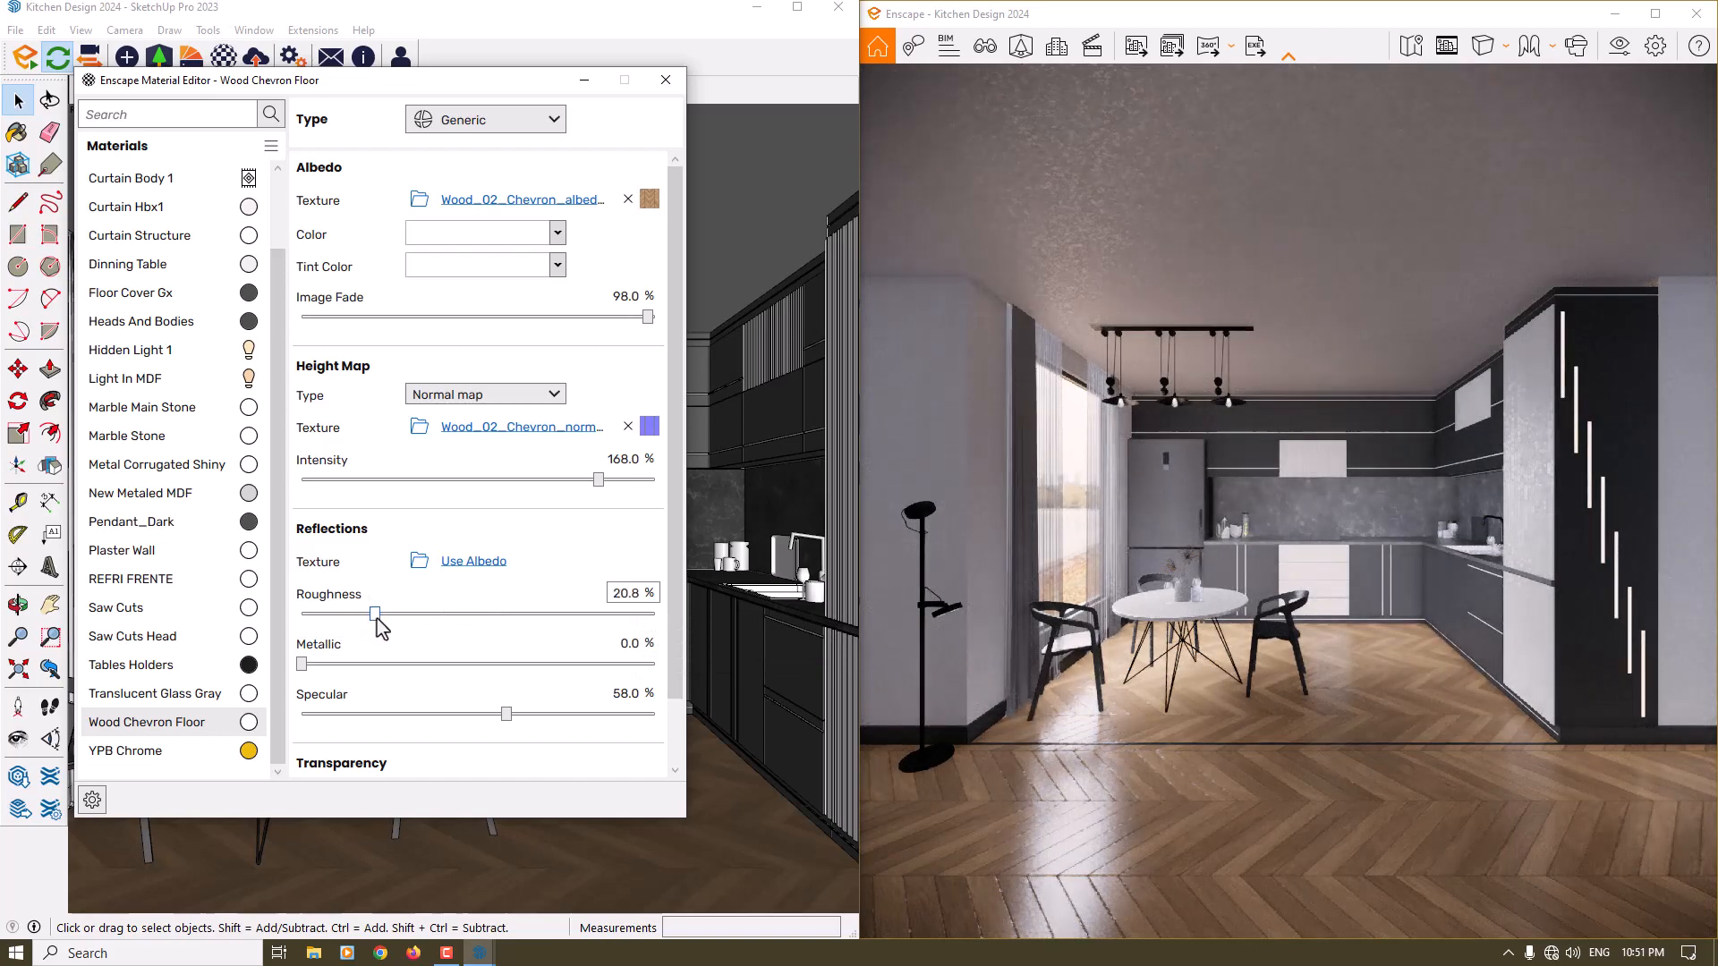
double_click(630, 593)
text(29)
key(Return)
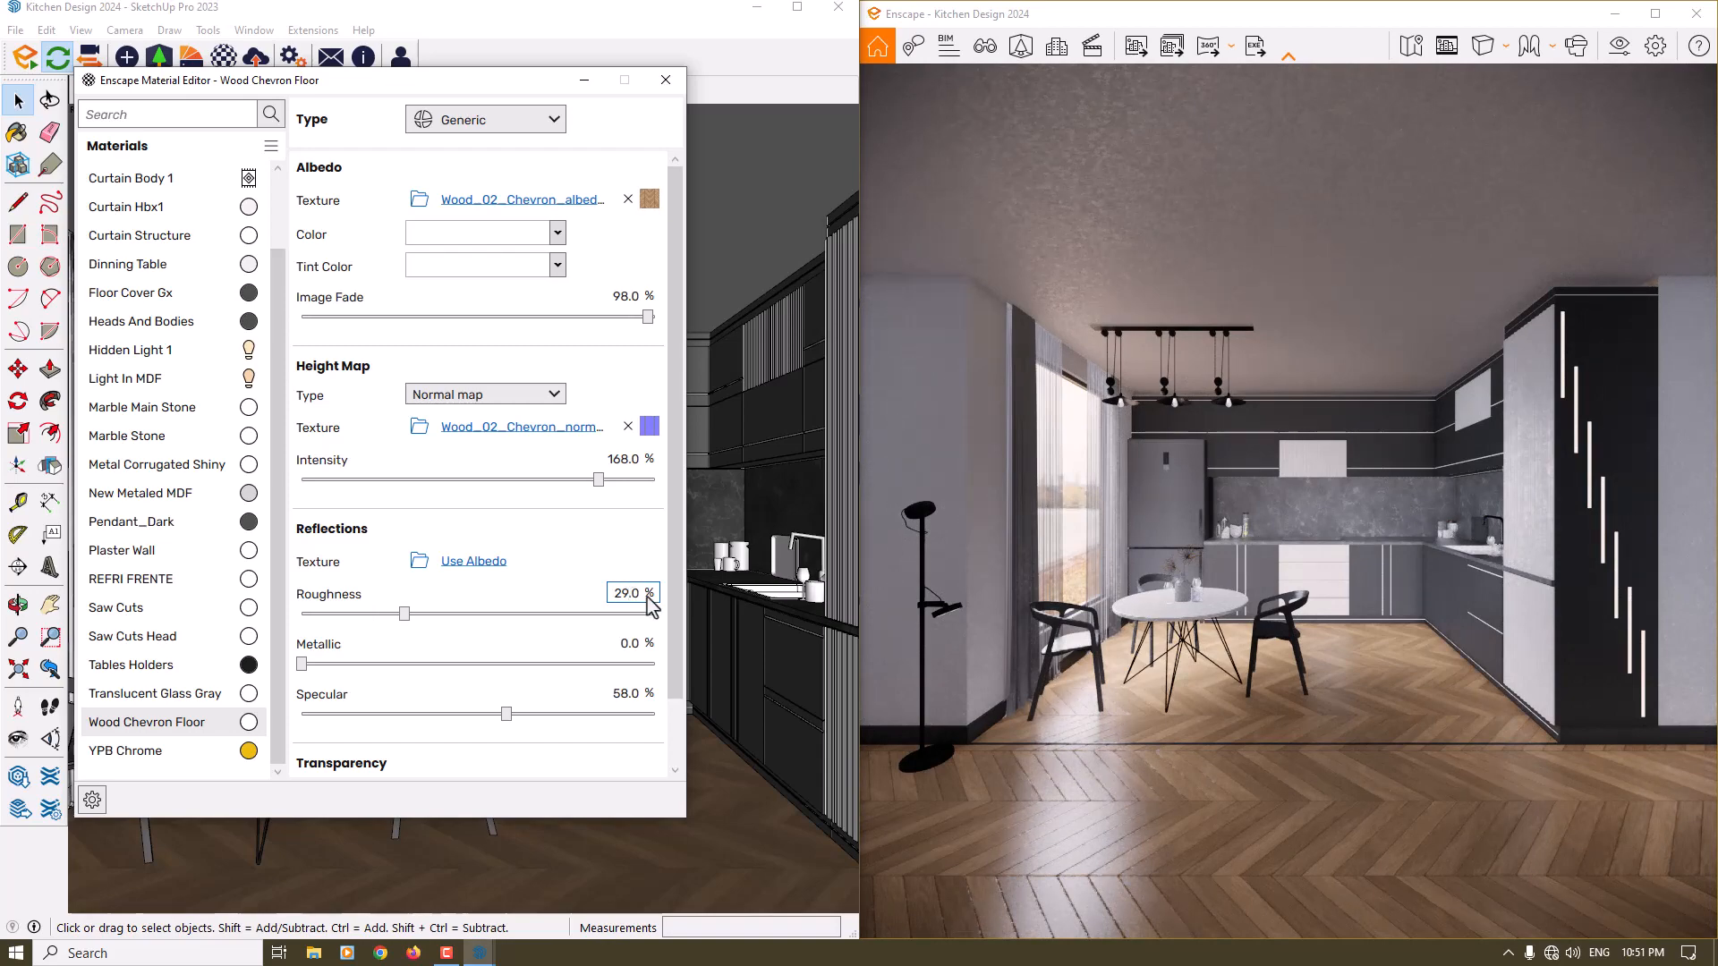
- Set the Wood Chevron Floor roughness to 34 % and close the material editor
double_click(630, 593)
text(34)
key(Return)
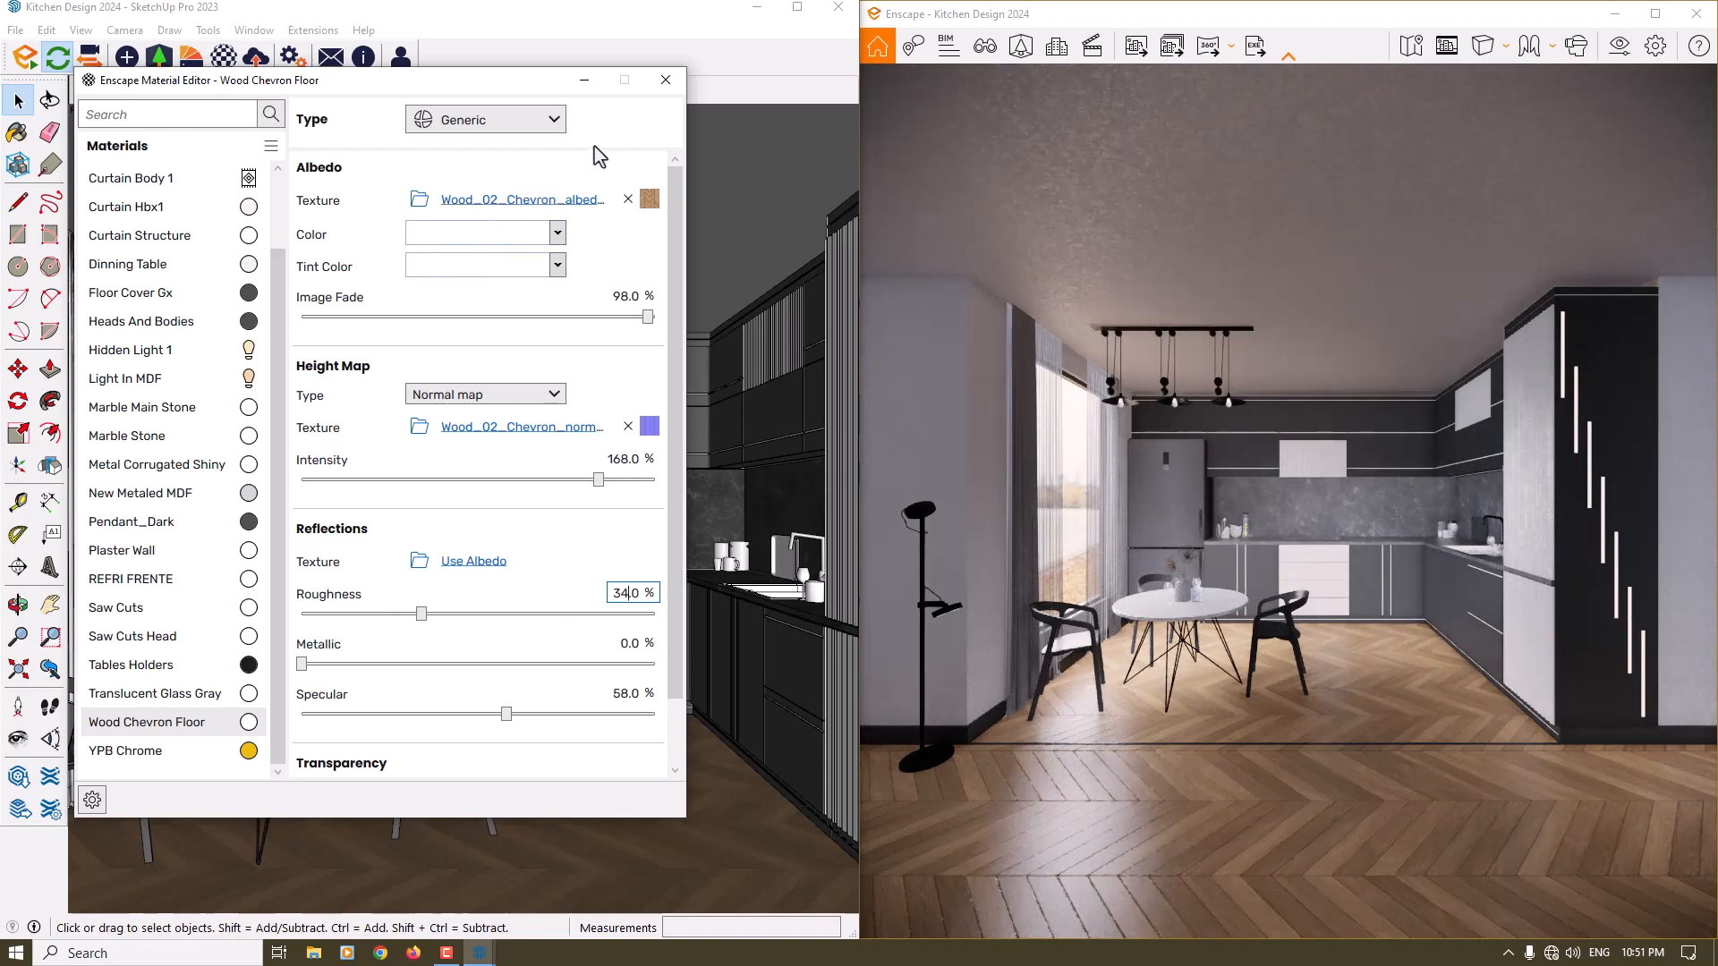
click(665, 80)
- In the maximized render window, turn on the safe frame and set the output resolution to Ultra HD
click(1655, 14)
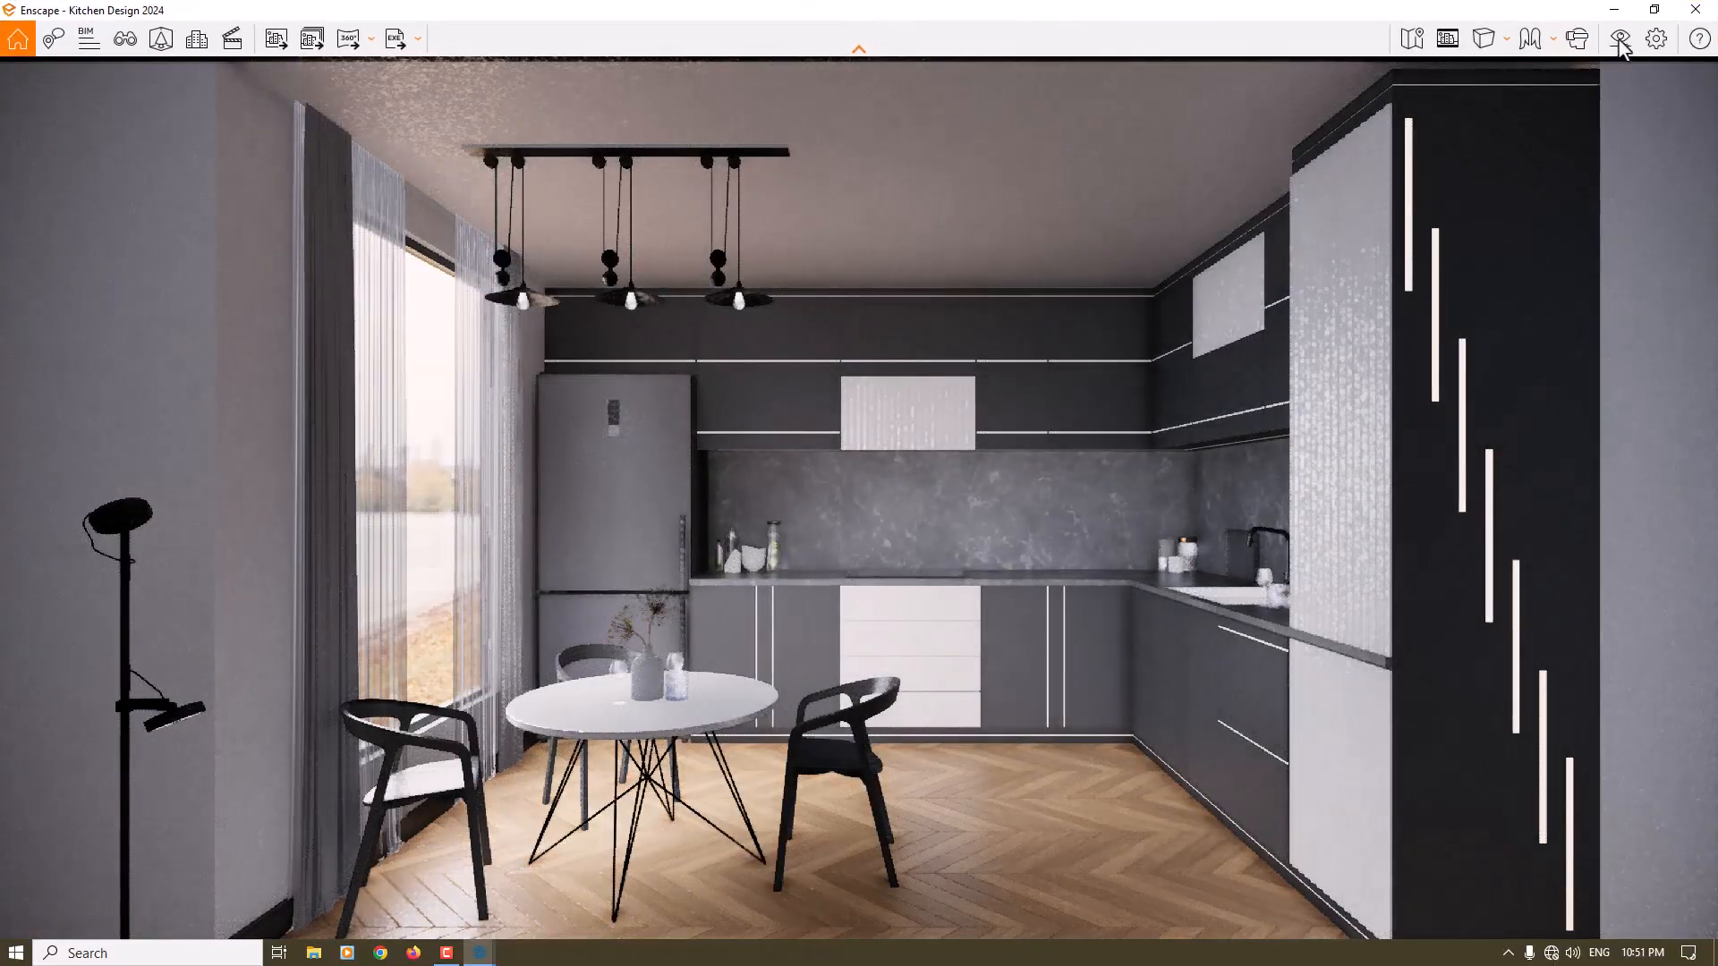
click(1449, 38)
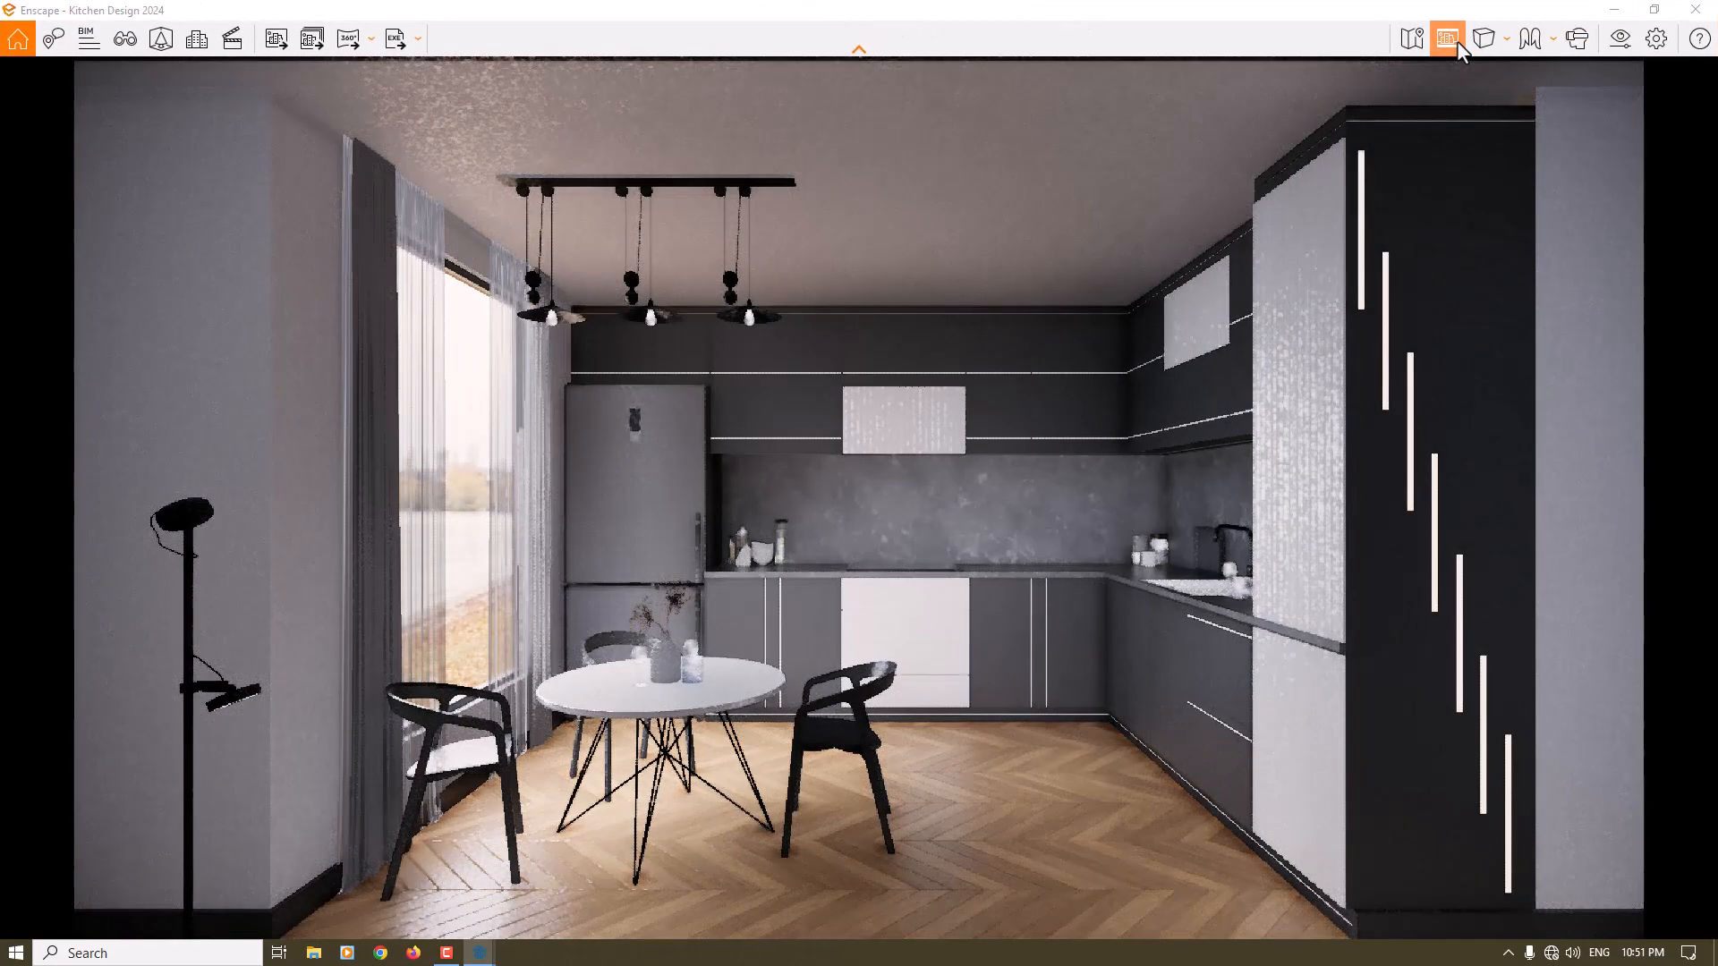
click(1620, 38)
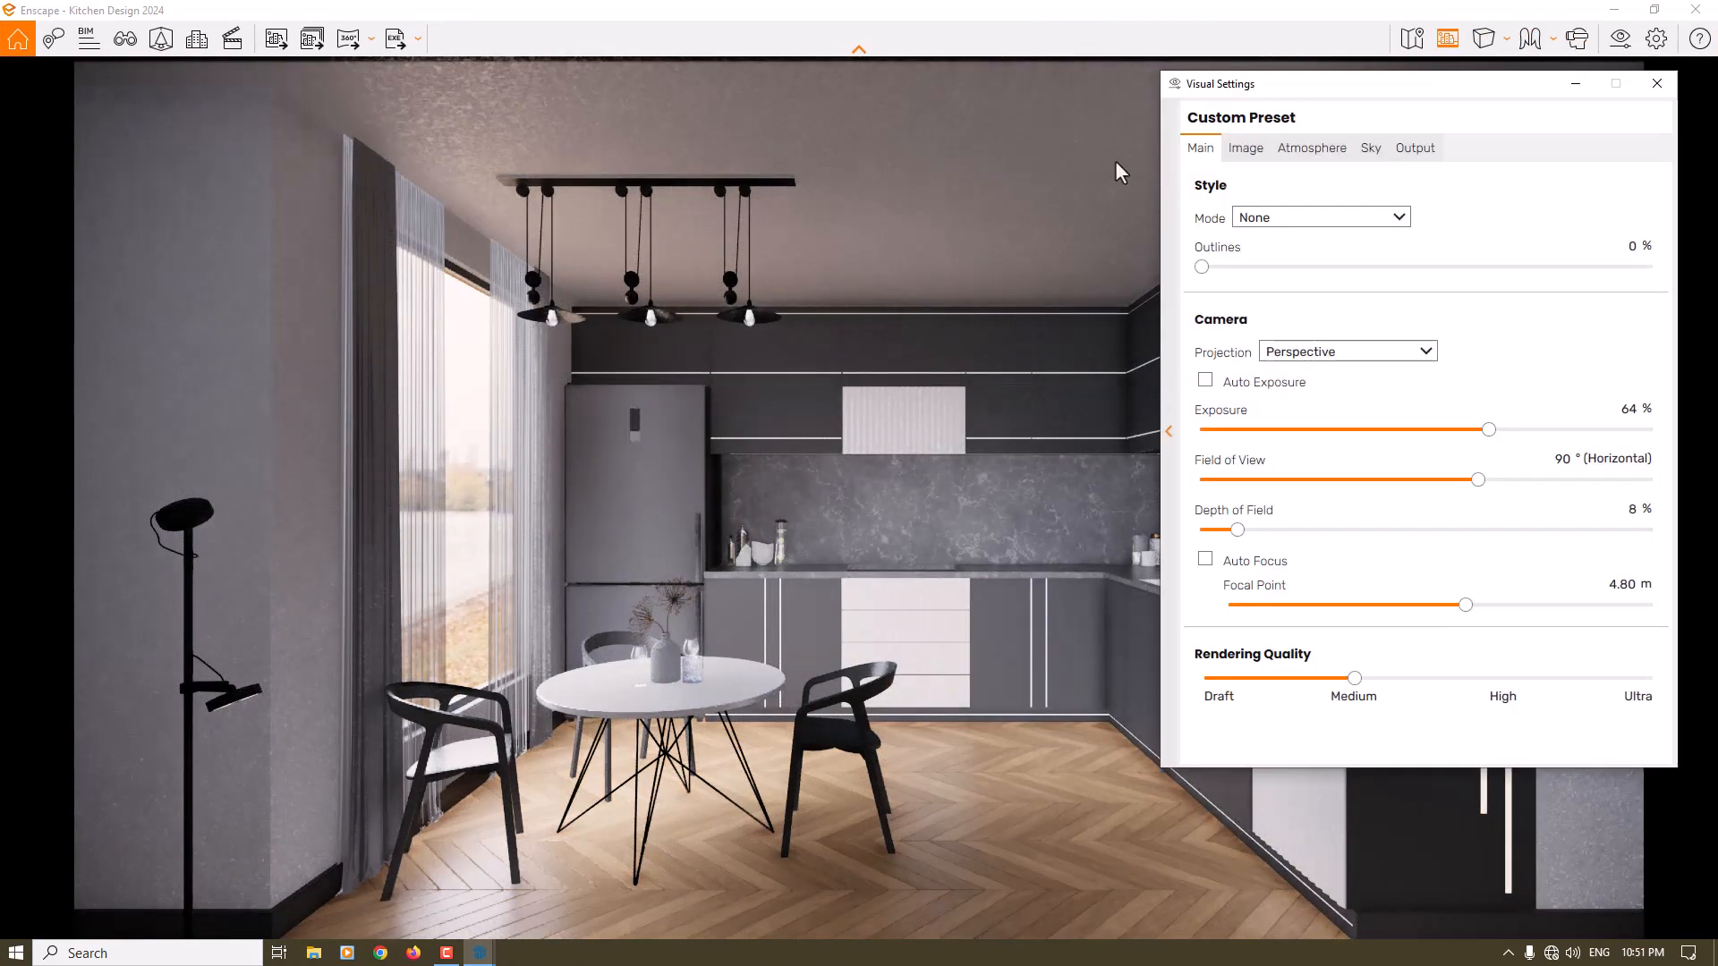
click(1412, 149)
click(1339, 219)
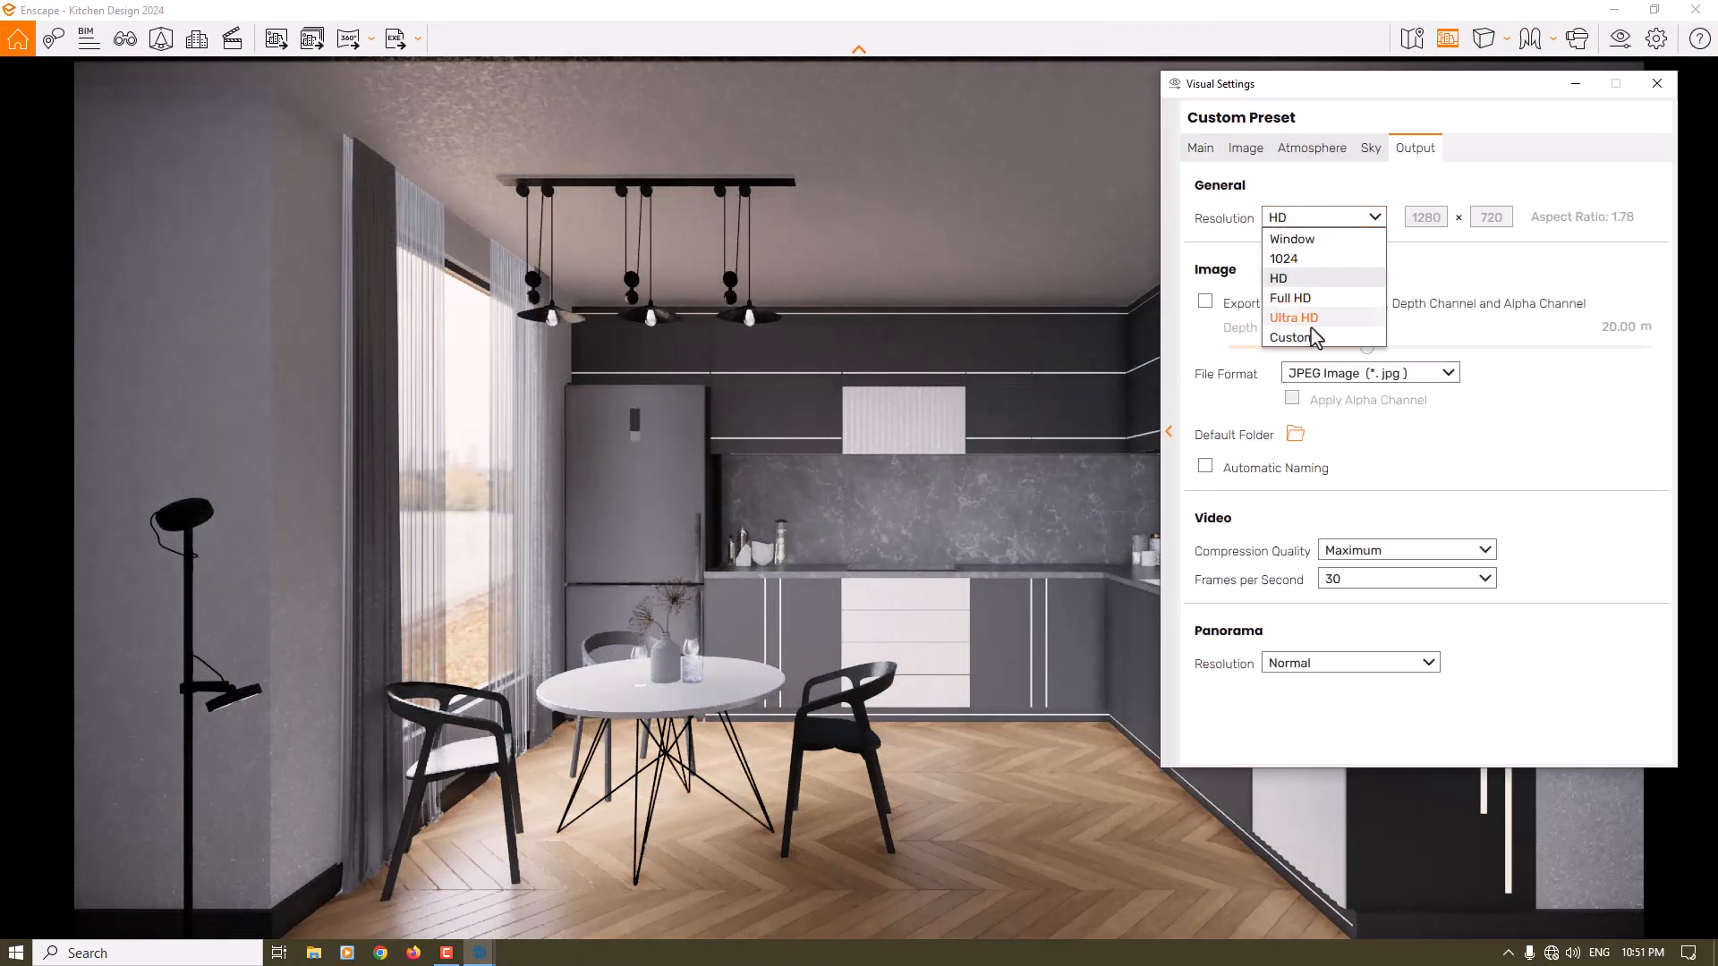
click(1312, 329)
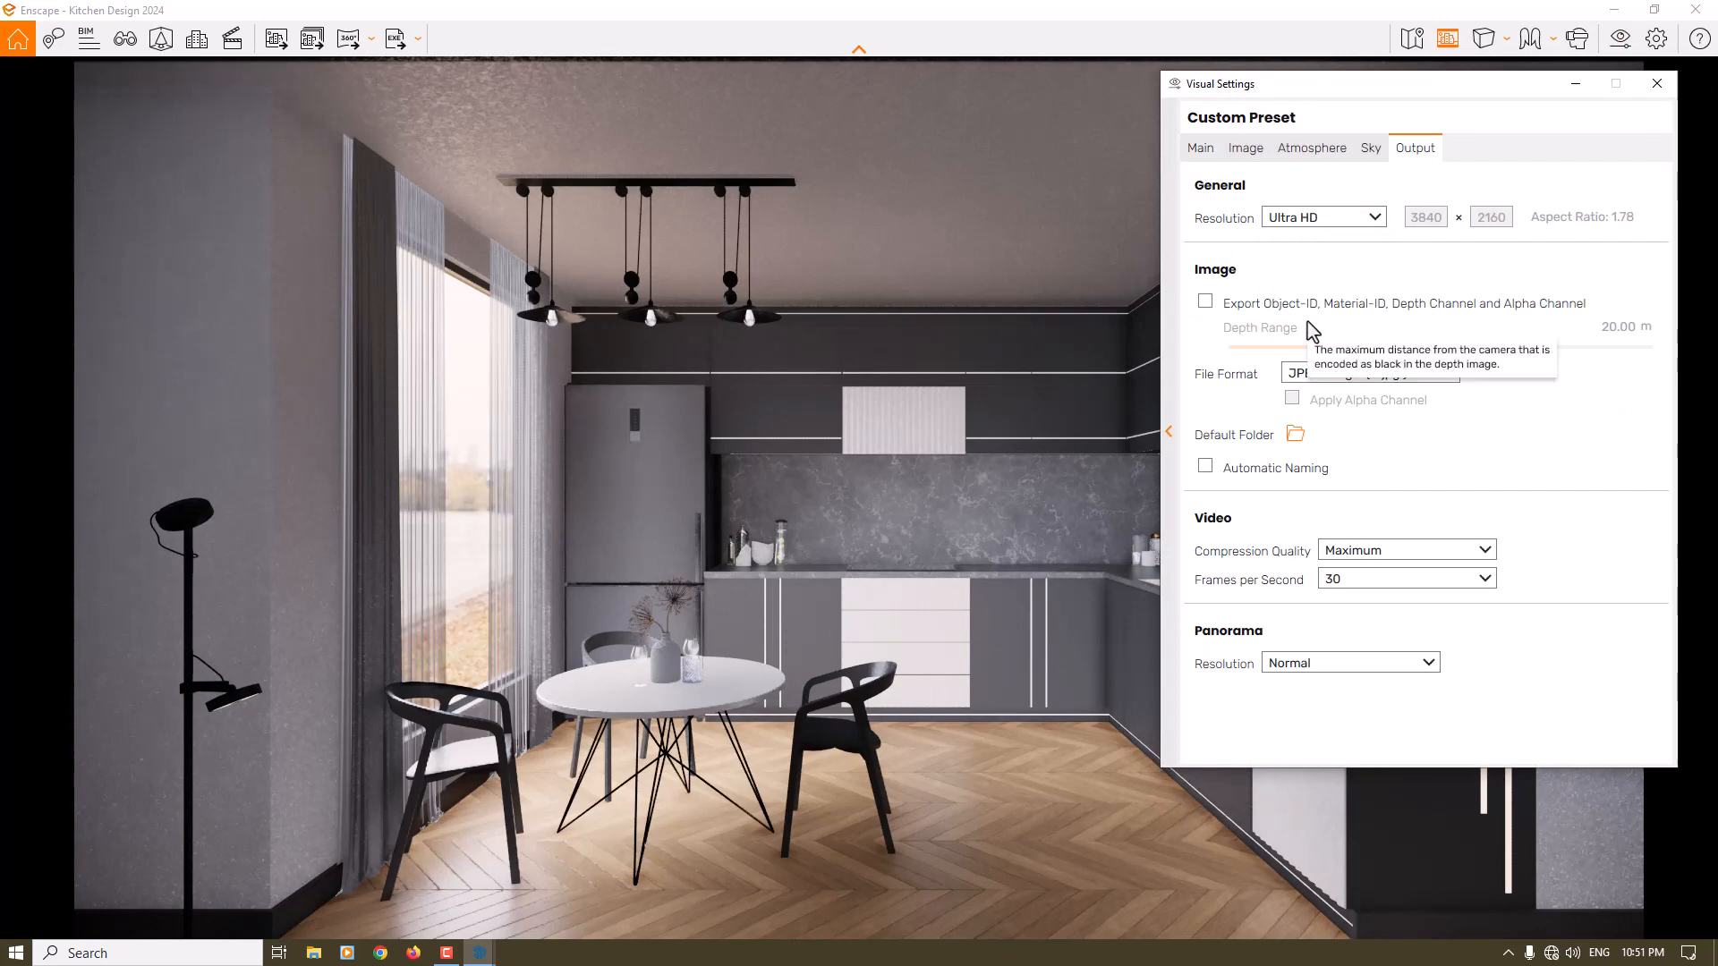
- Raise the rendering quality to Ultra and close the visual settings
click(1200, 149)
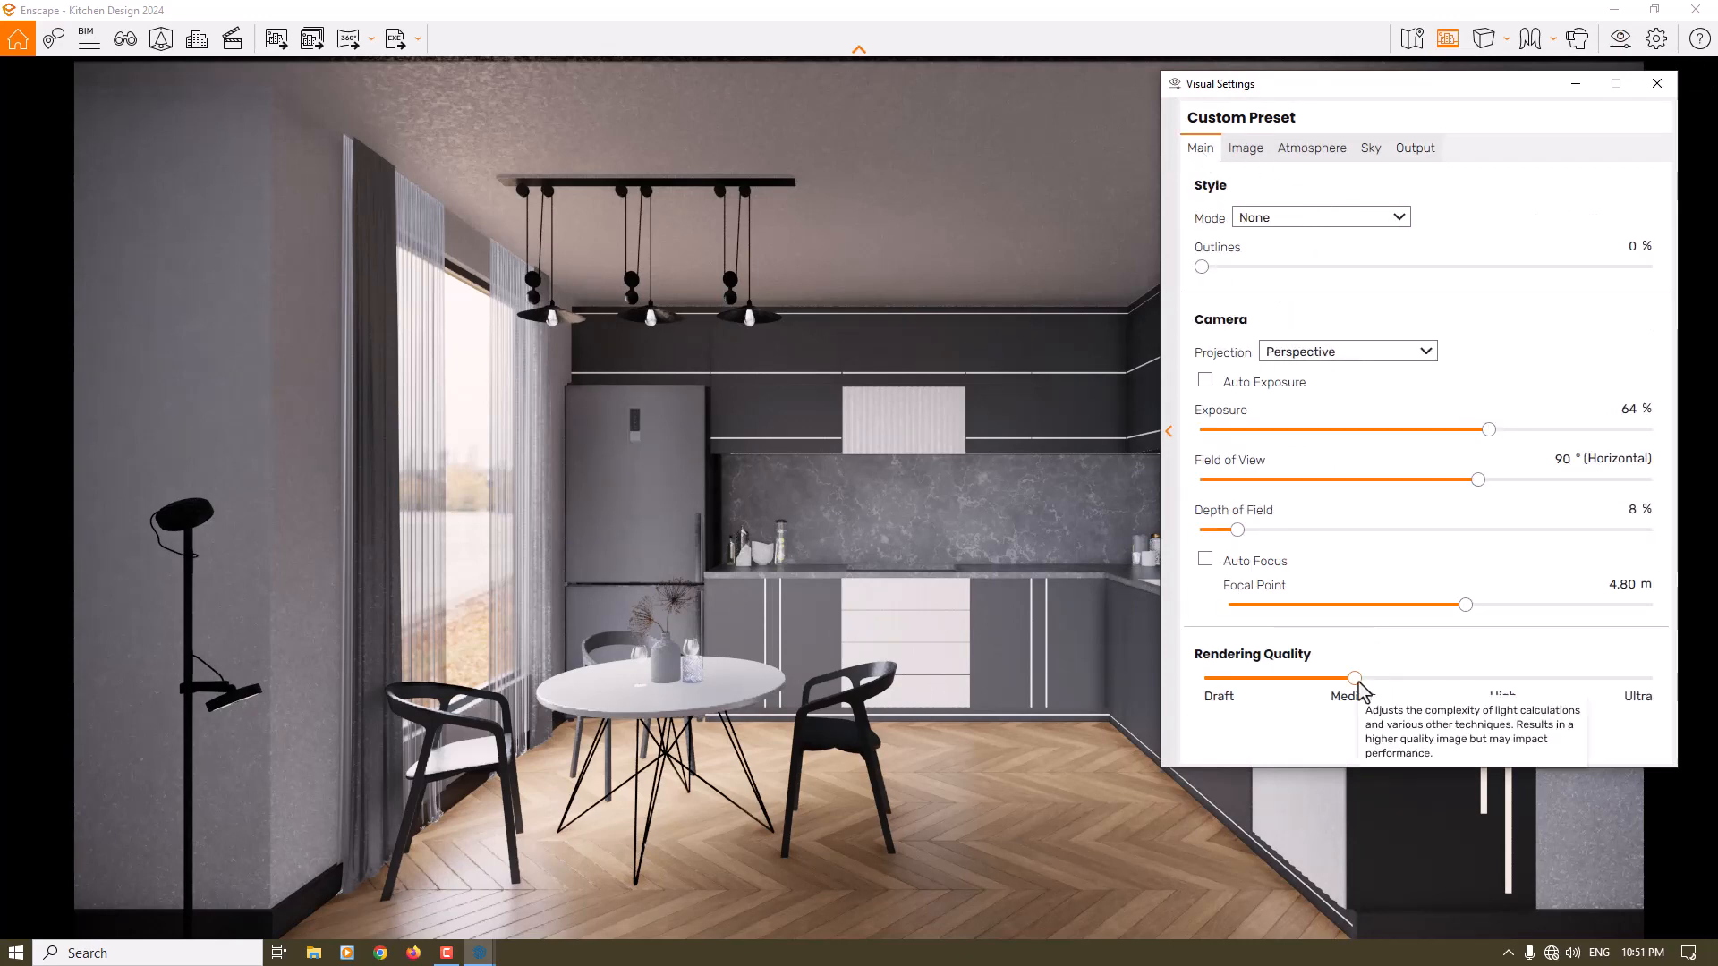
drag(1355, 678, 1646, 679)
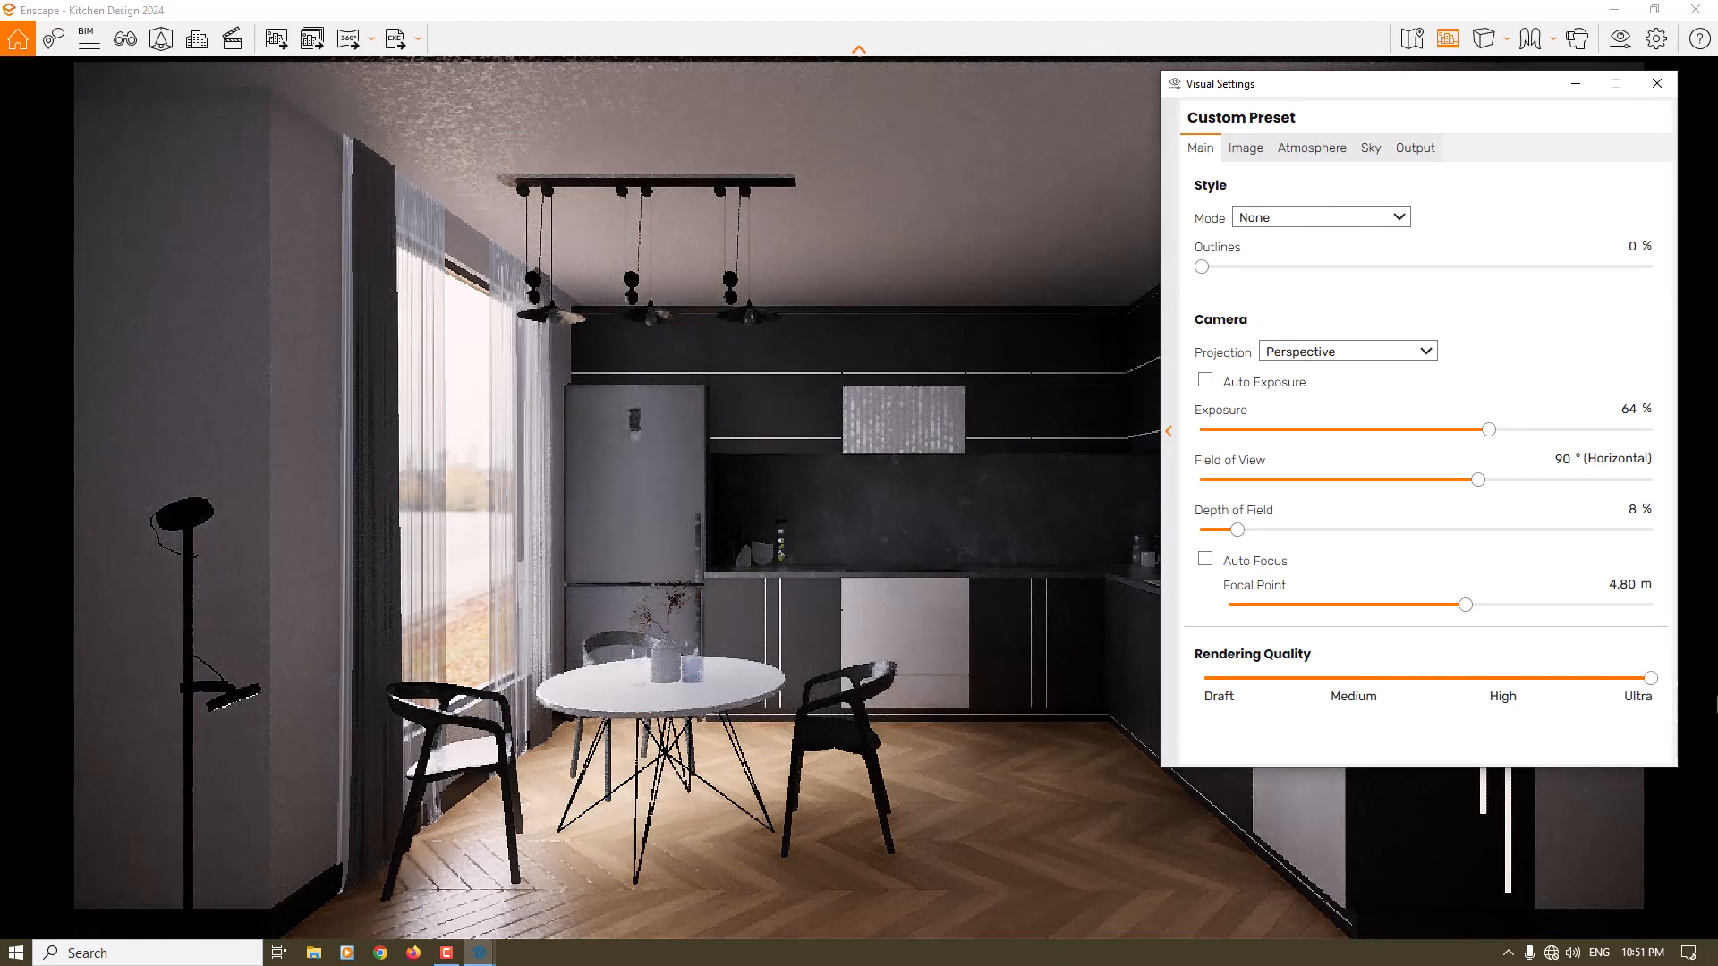
click(1658, 83)
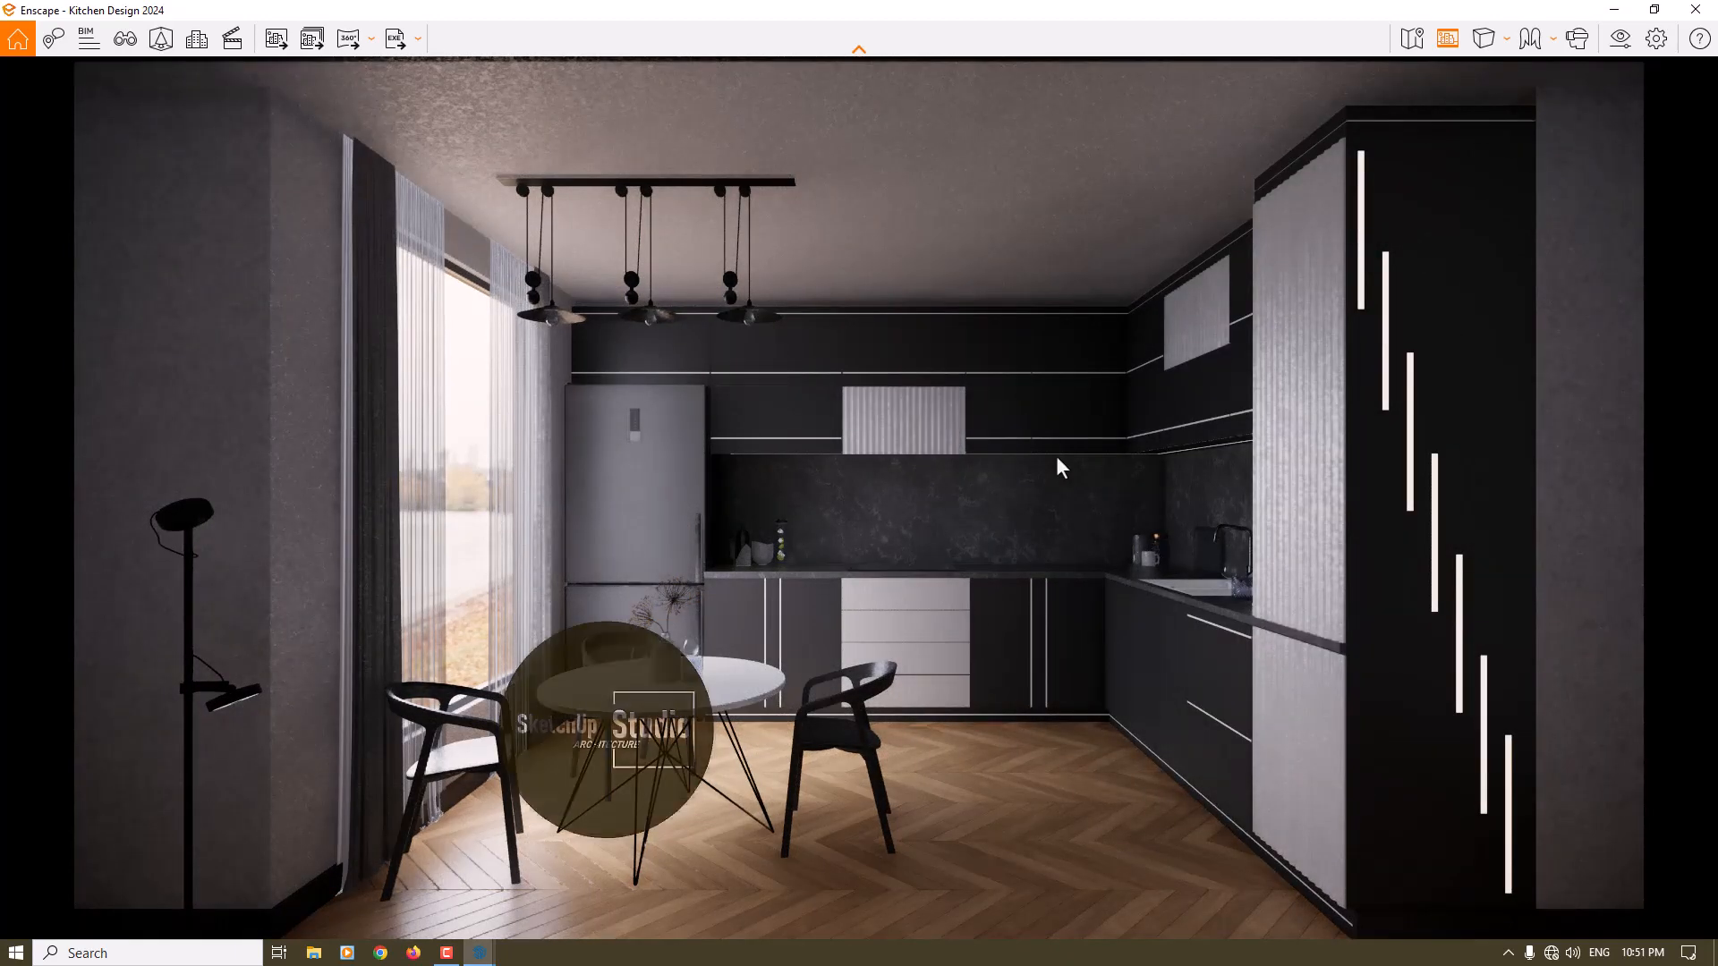
- Reopen the visual settings and set the camera's horizontal field of view to 85°
click(1620, 39)
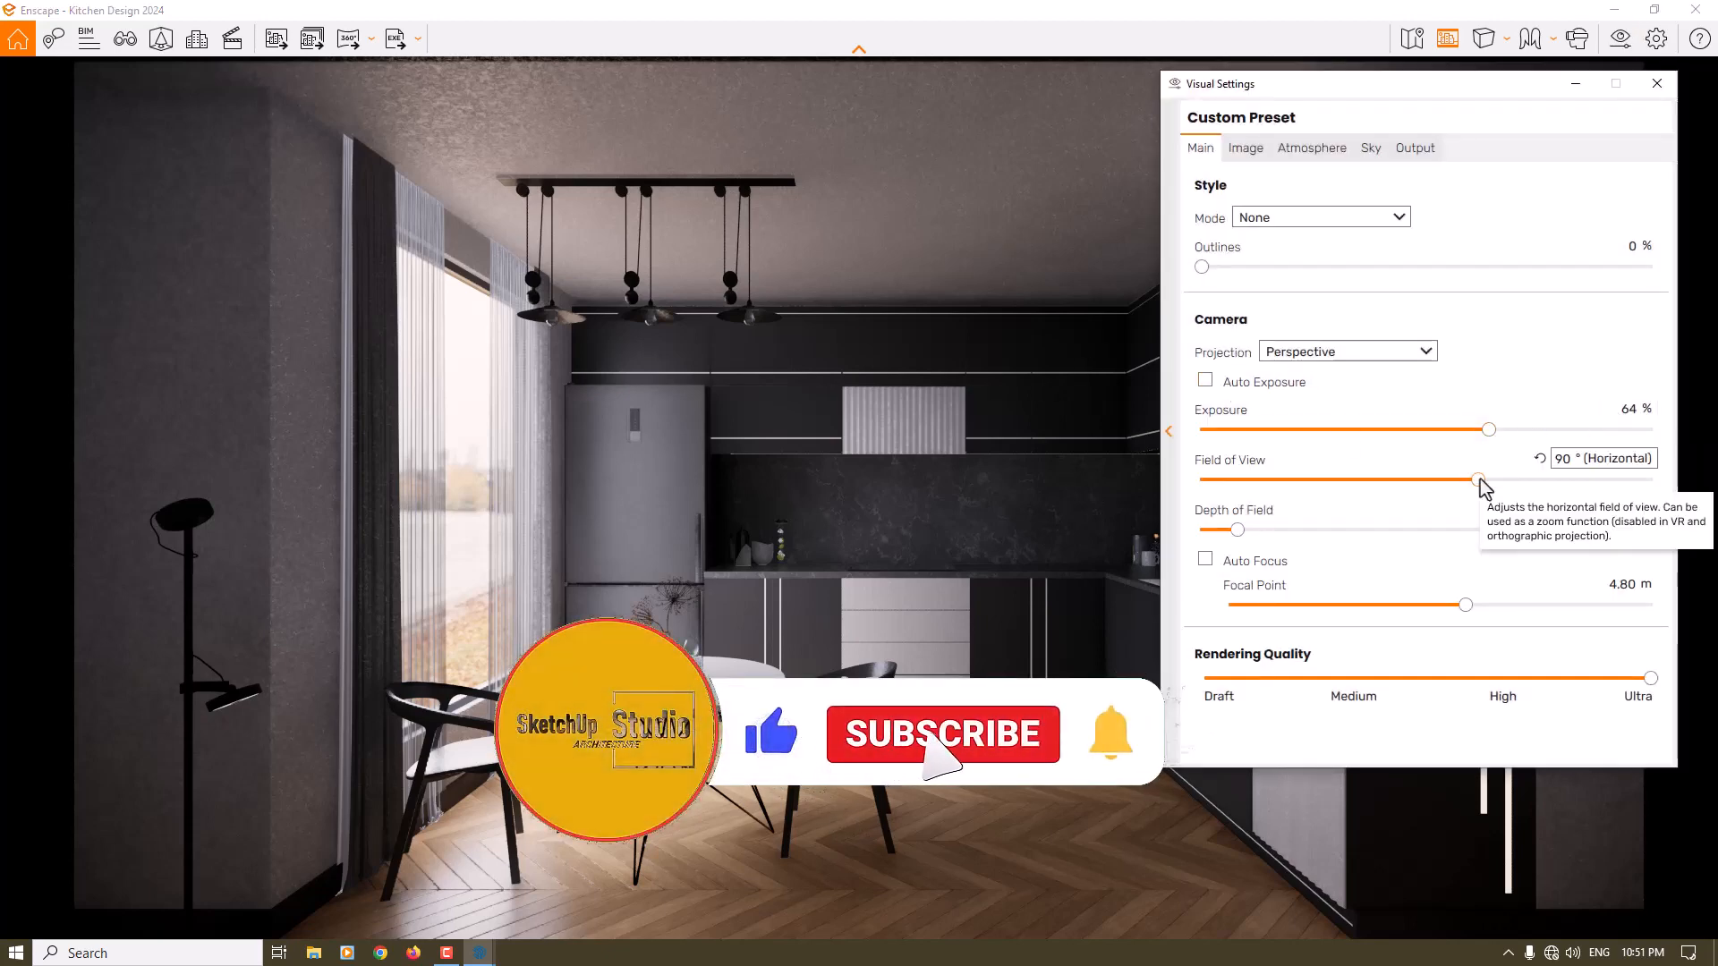
drag(1480, 479, 1462, 479)
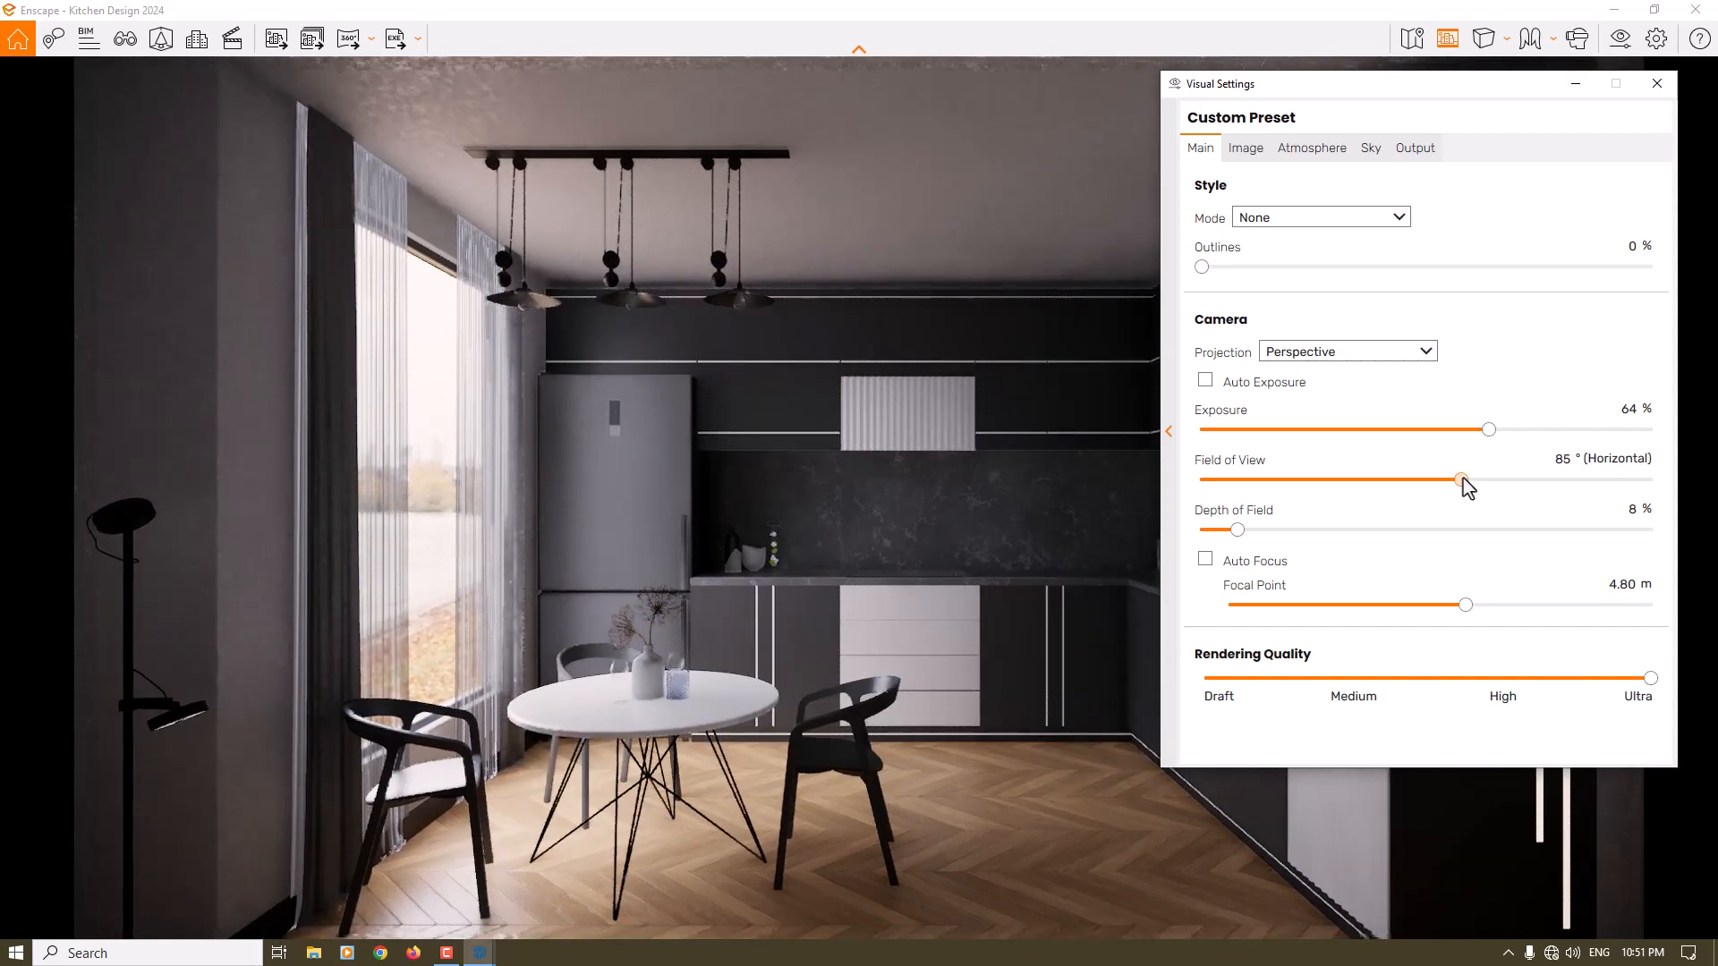
click(1563, 459)
text(85)
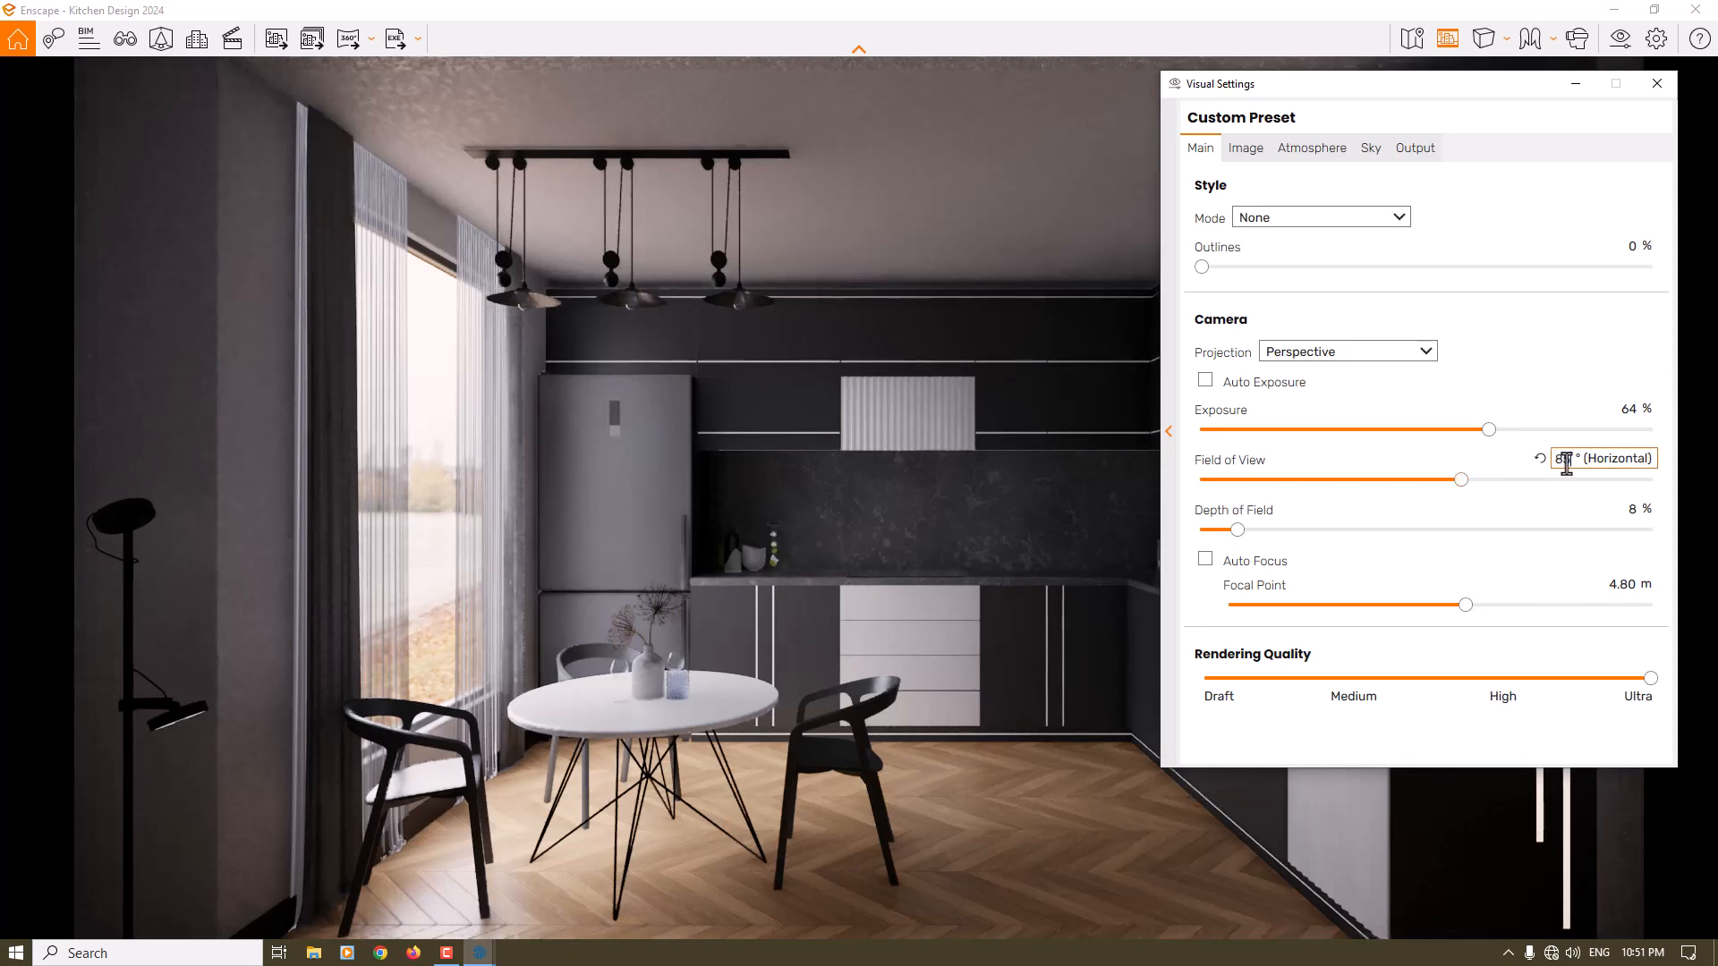
- Confirm the field of view, set the camera exposure to 67 % and close the visual settings
key(Return)
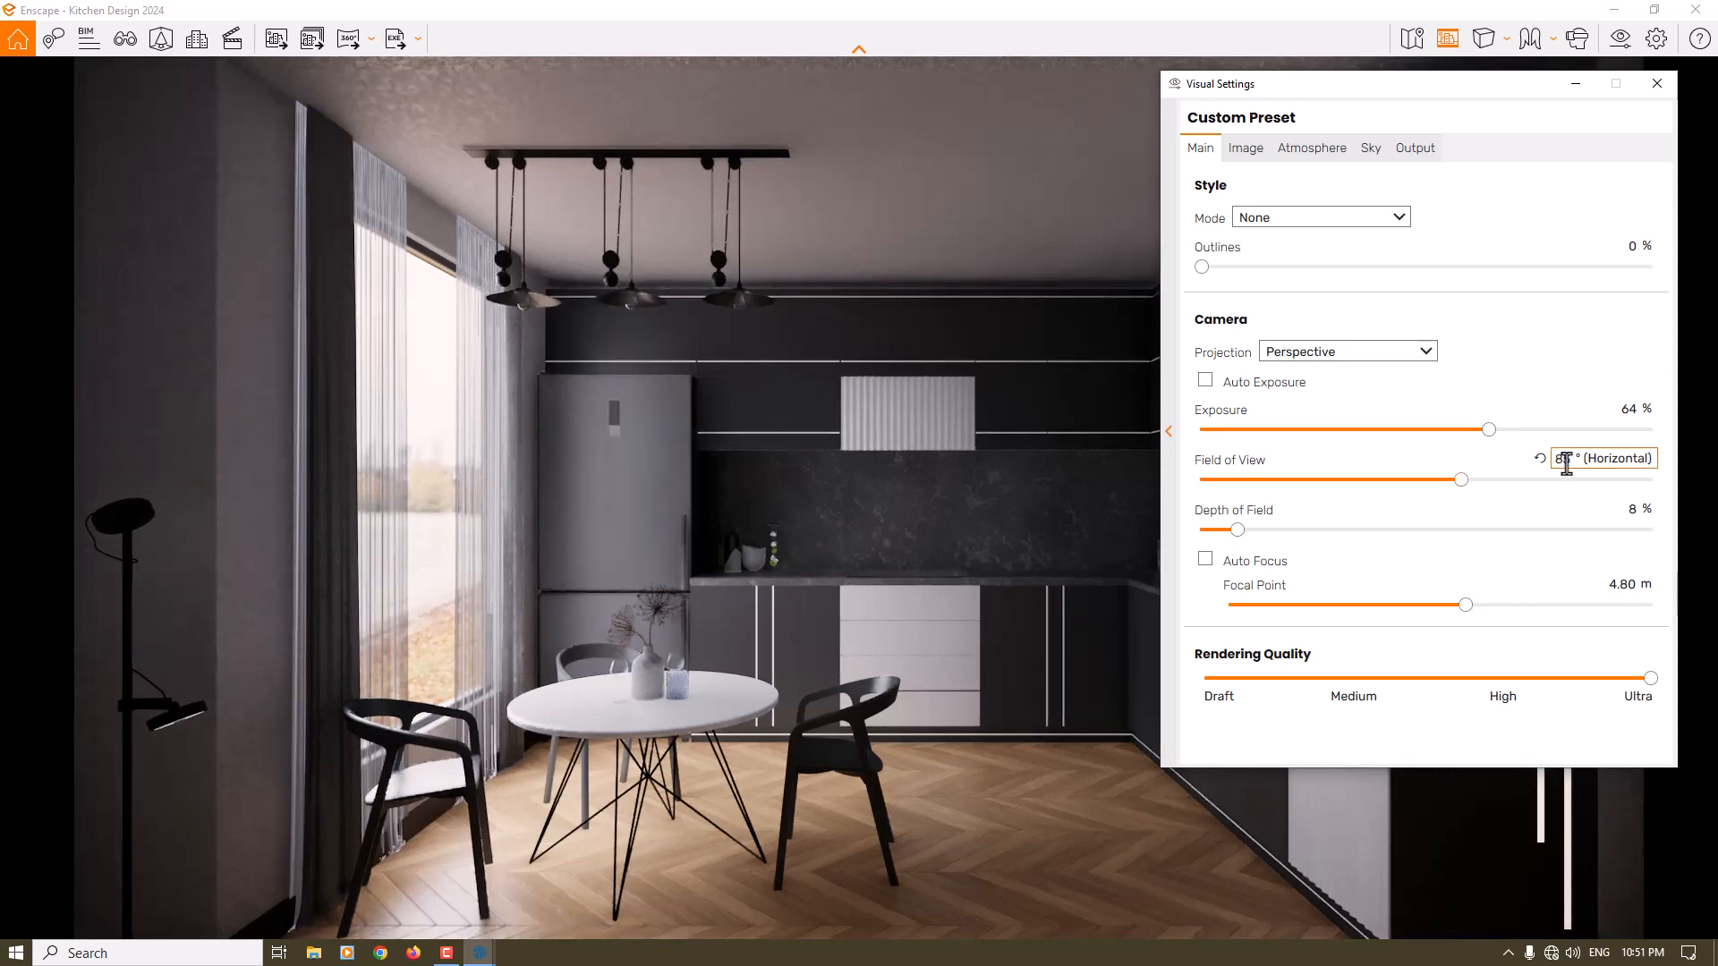
click(1626, 410)
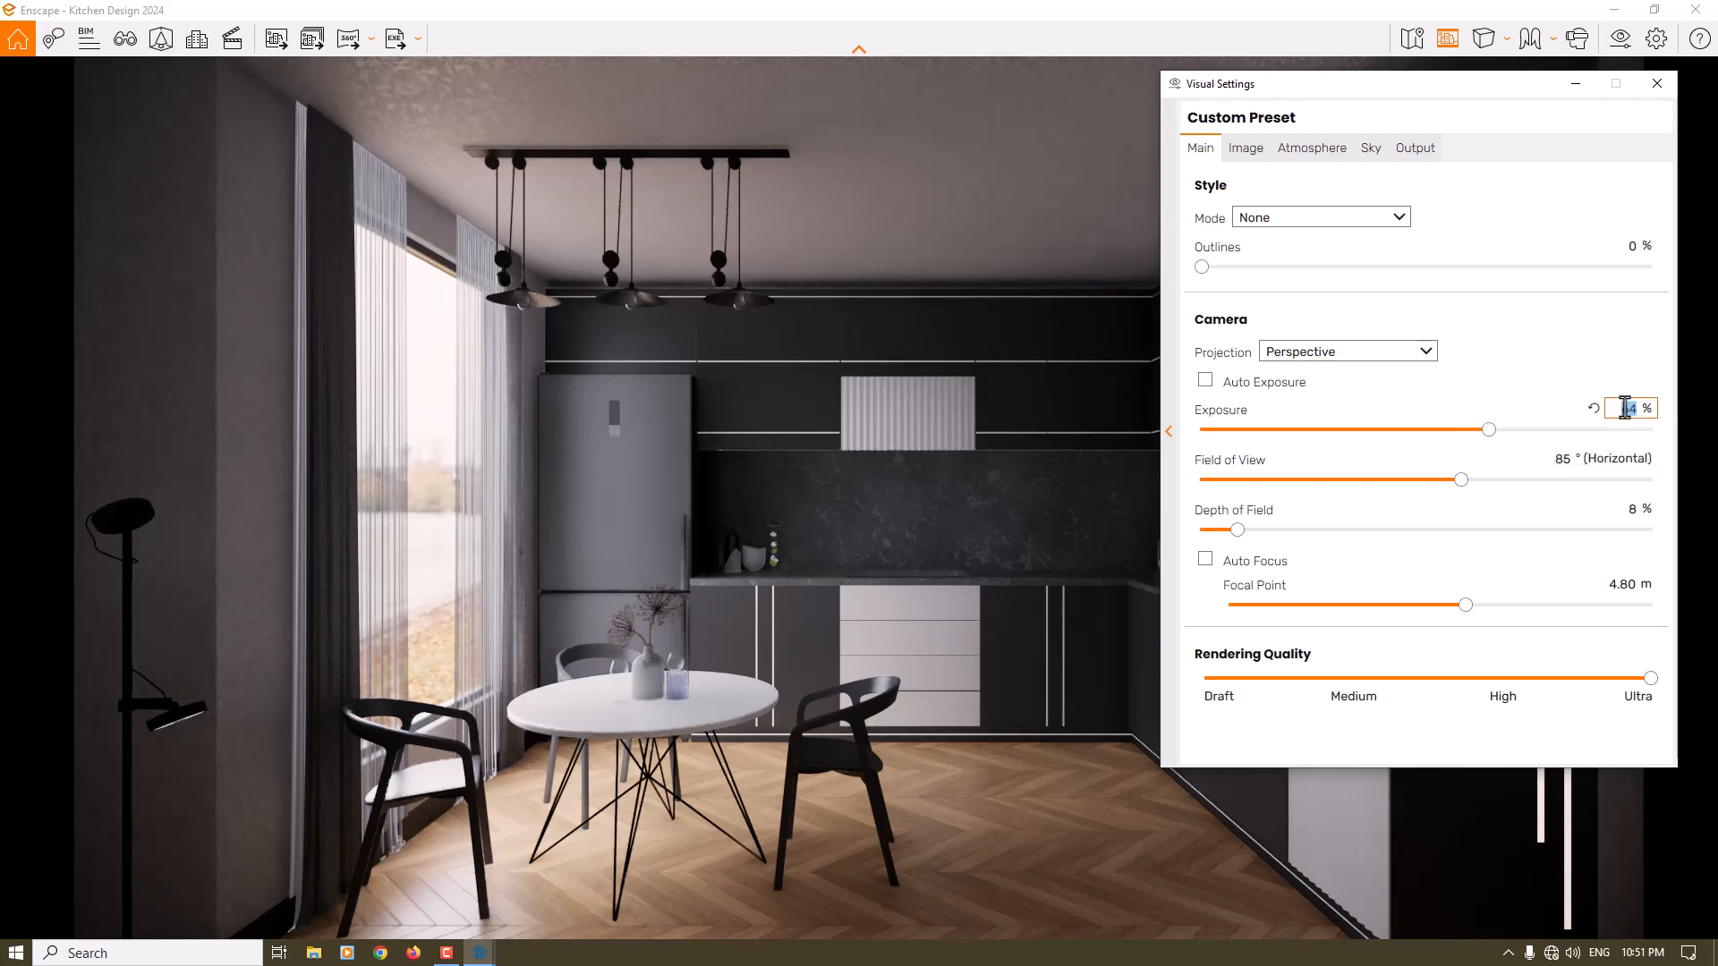
text(67)
key(Return)
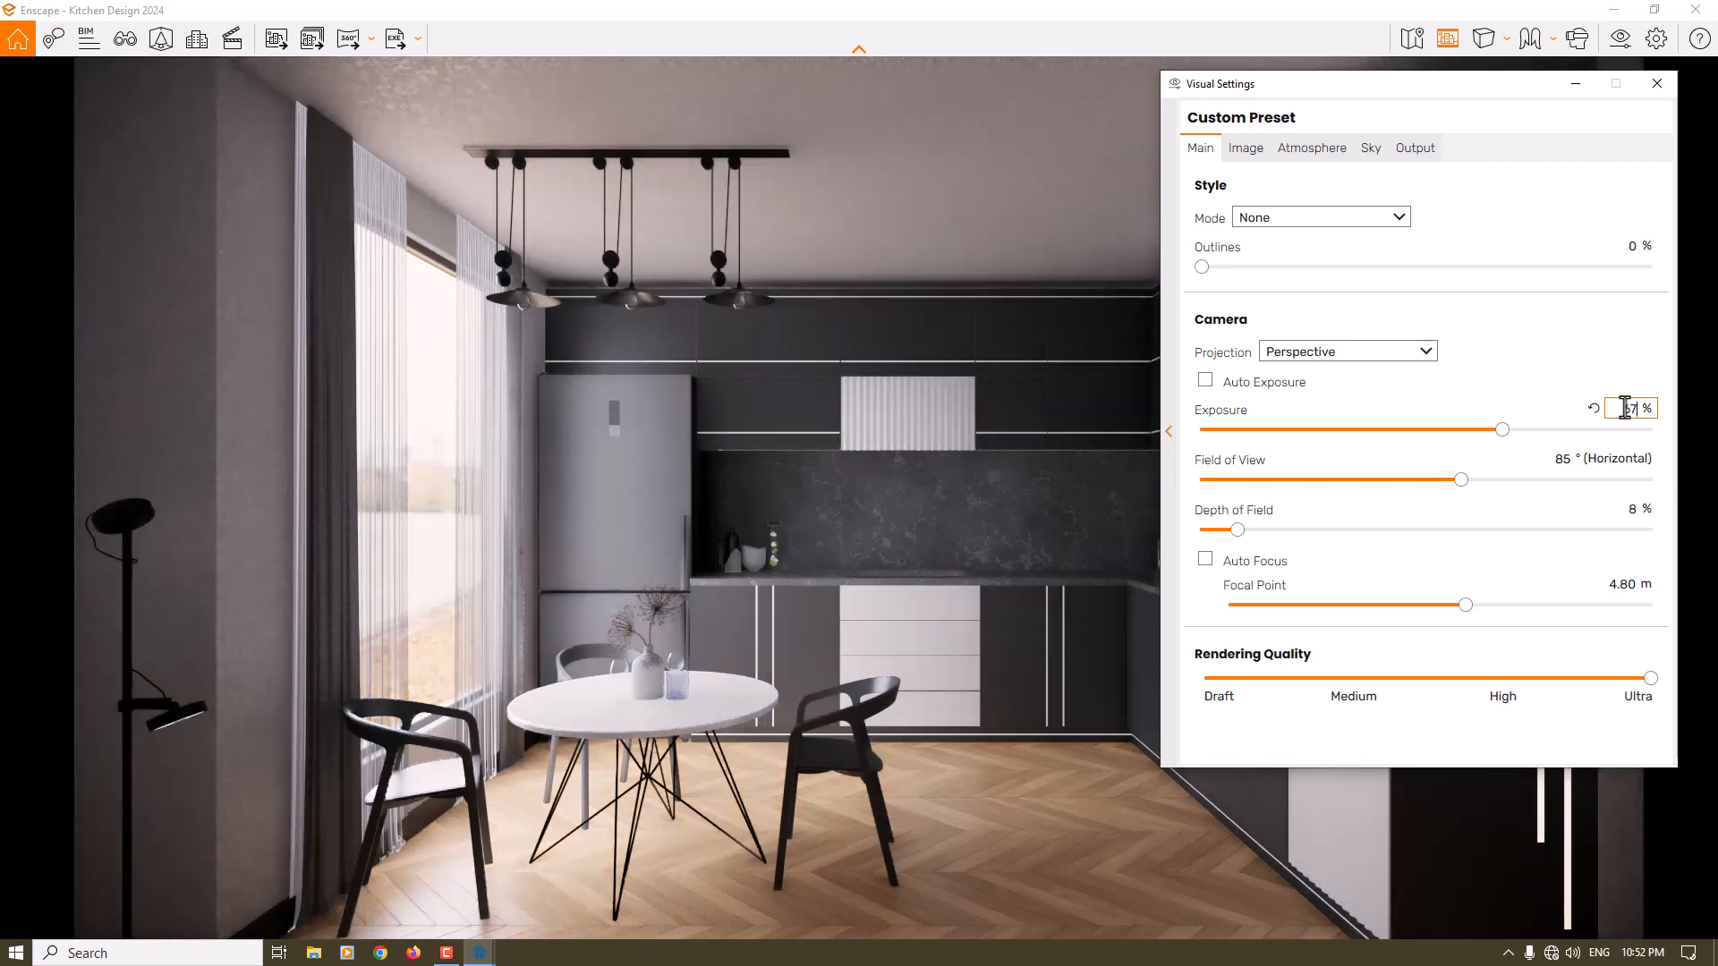
click(1658, 83)
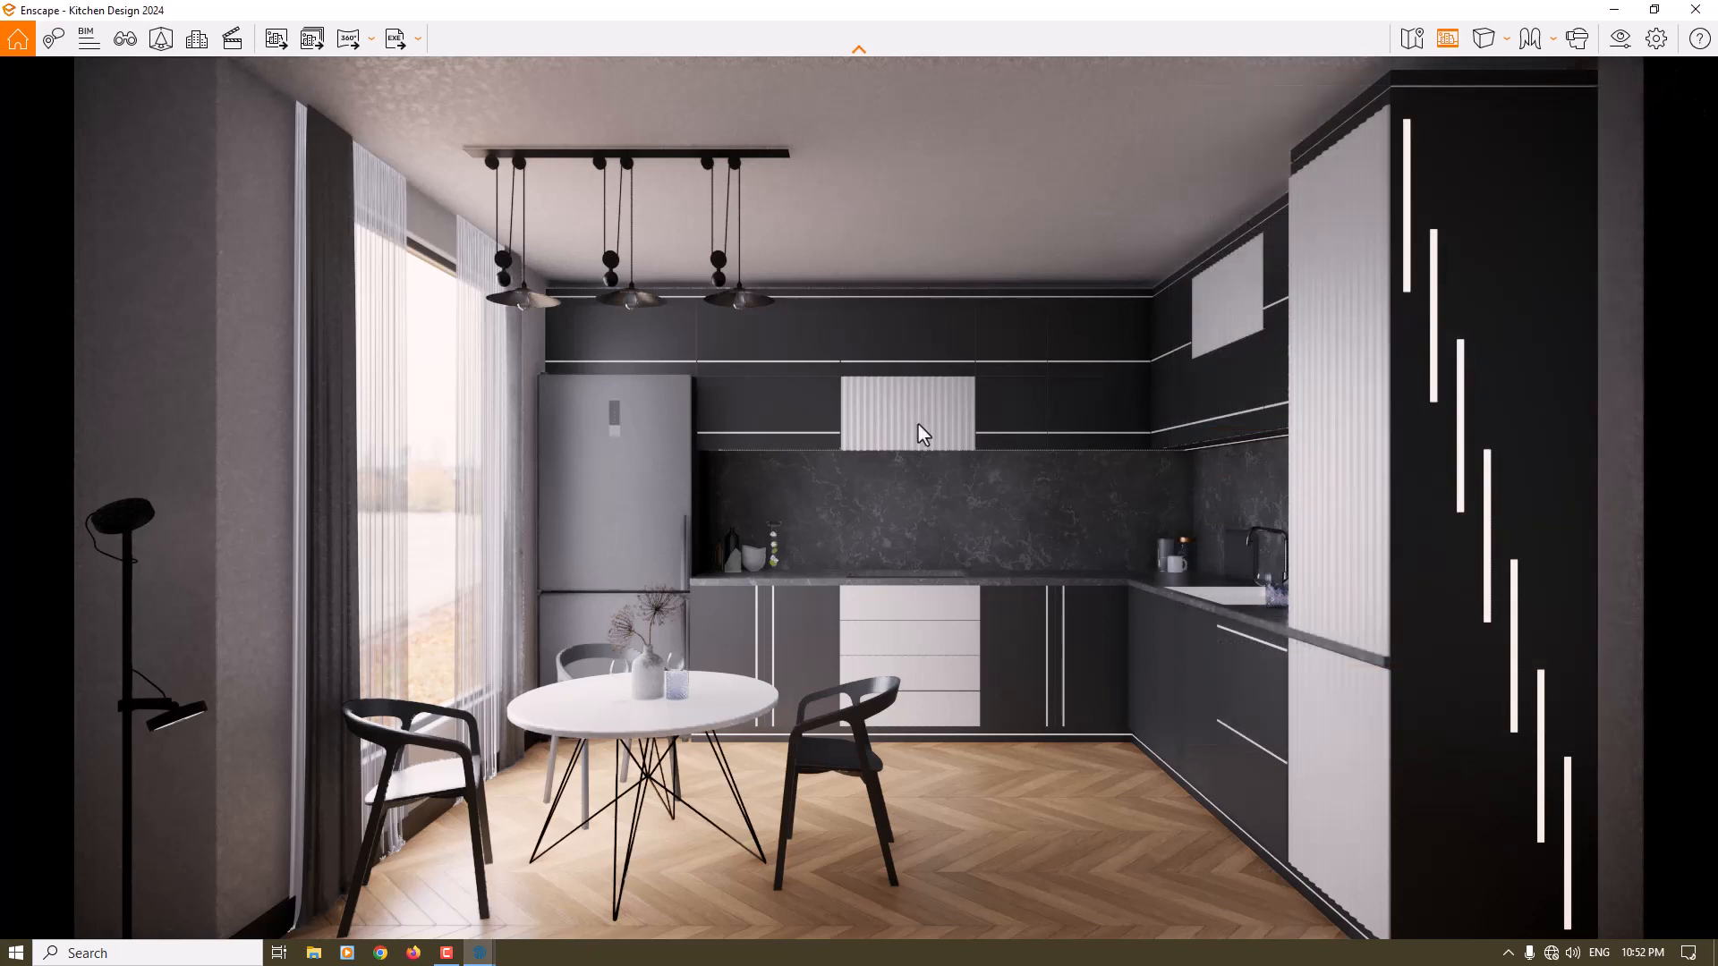
- Render a screenshot of the current view and save it to the Desktop as a JPEG image under the suggested file name
click(265, 41)
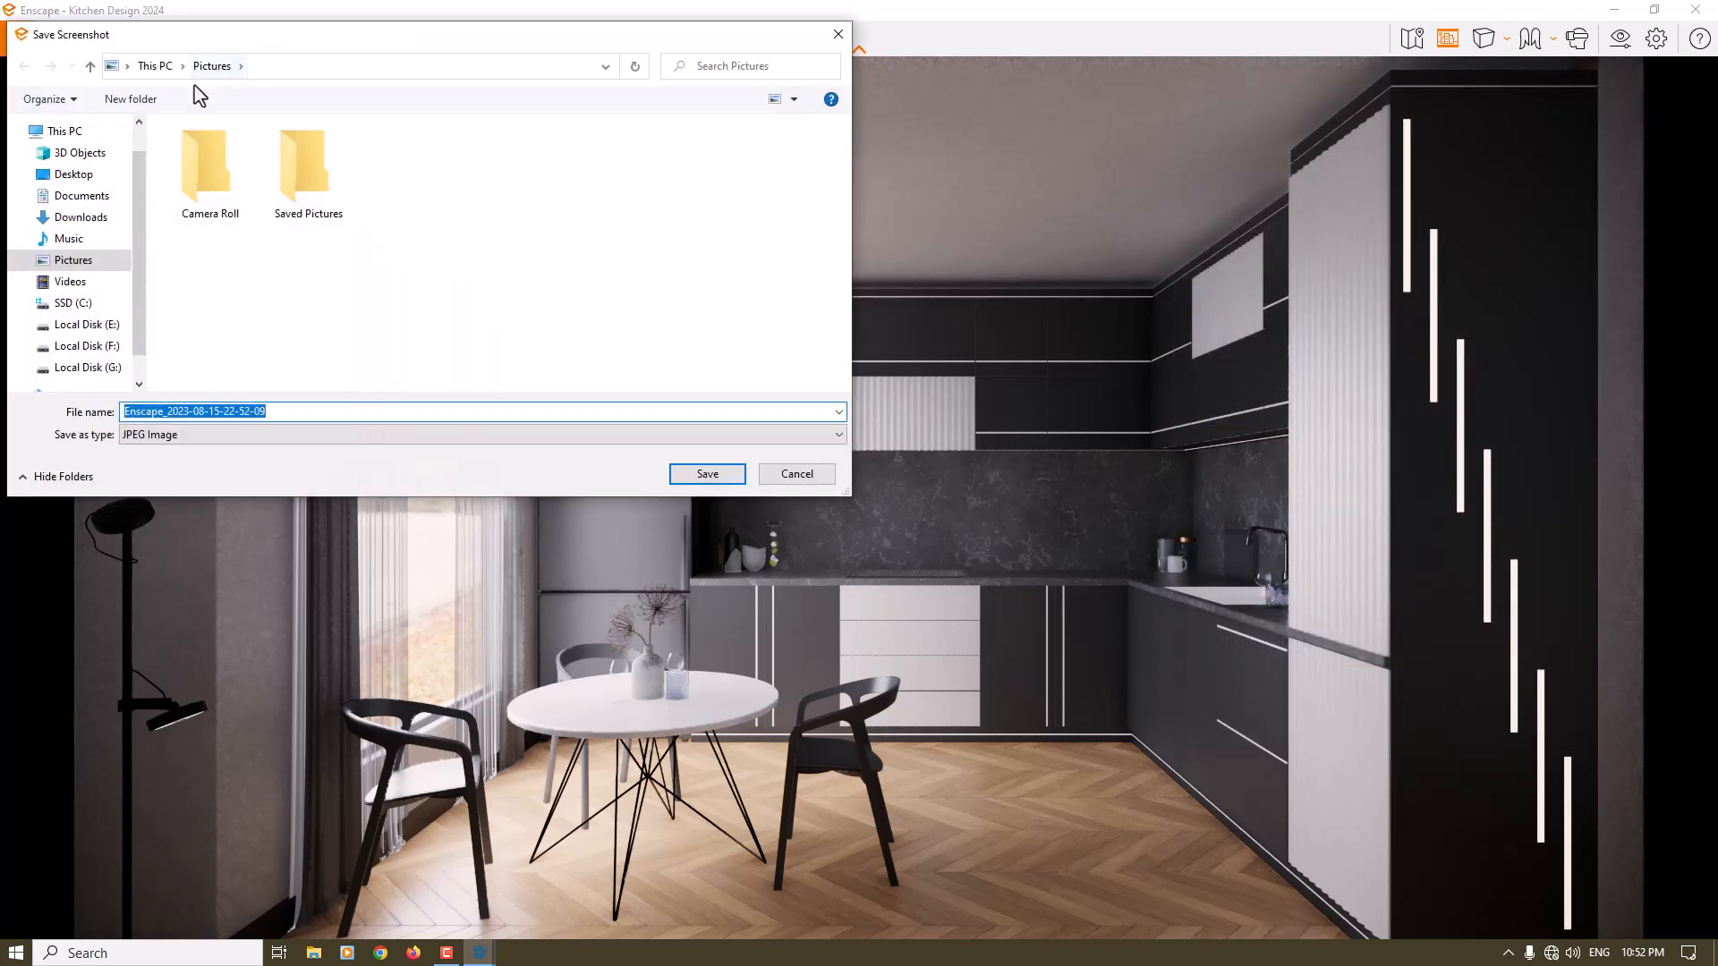
click(43, 170)
click(281, 414)
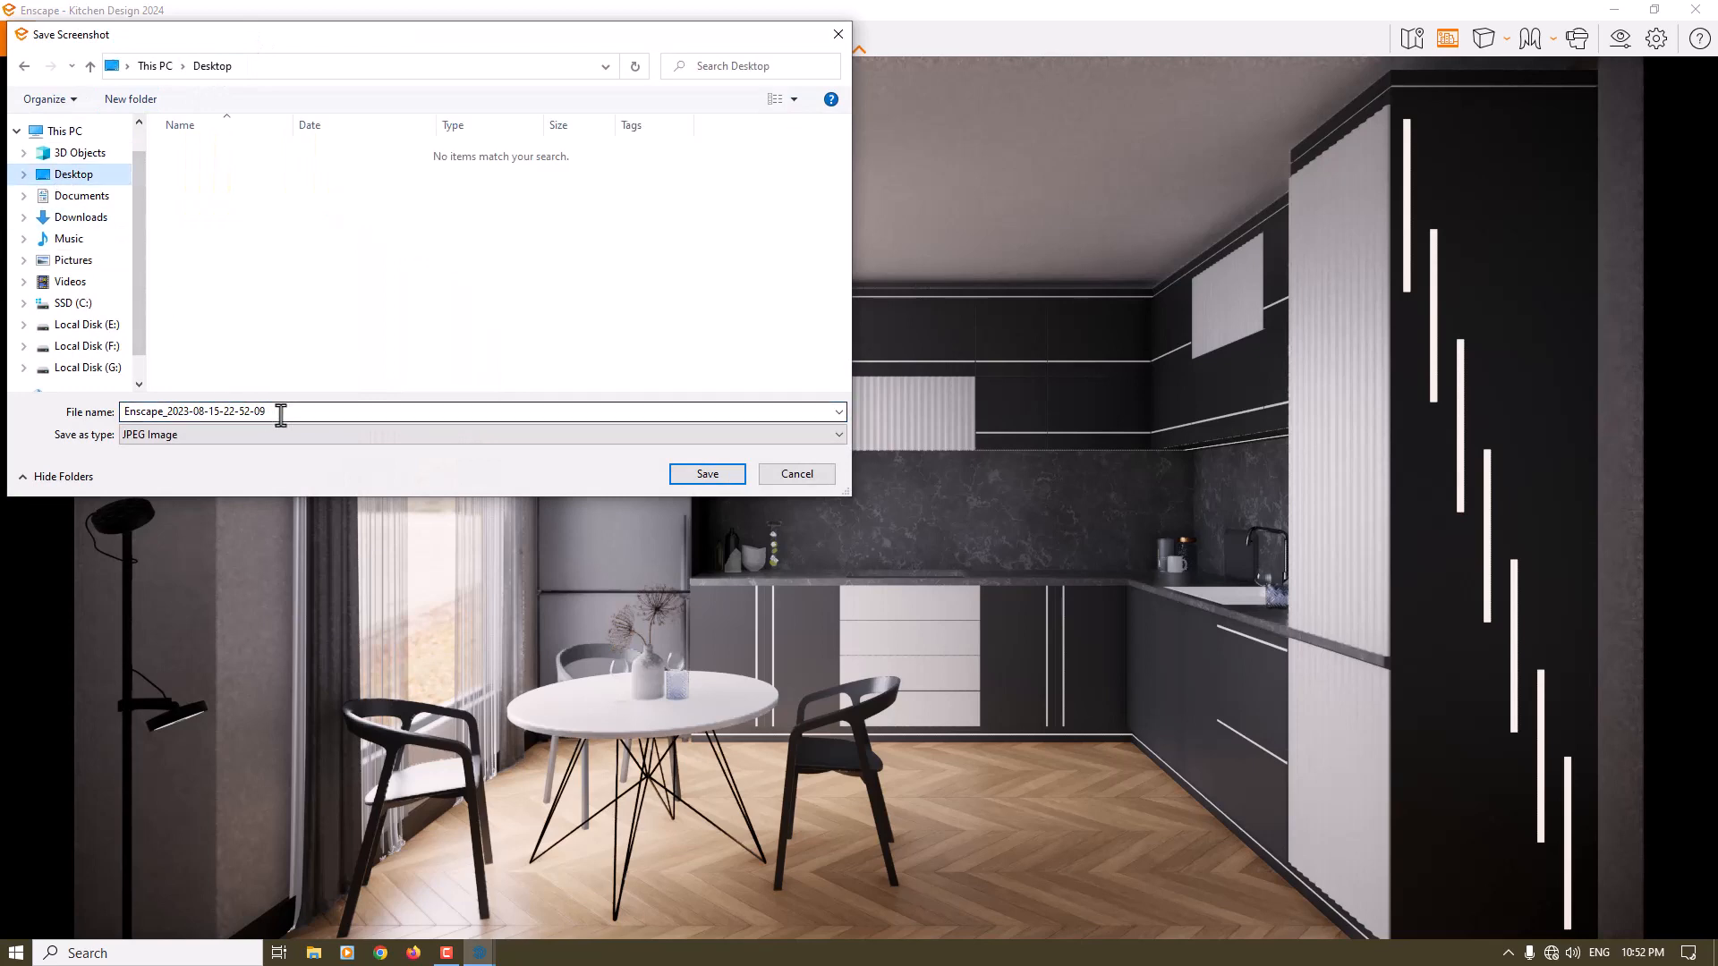
double_click(281, 414)
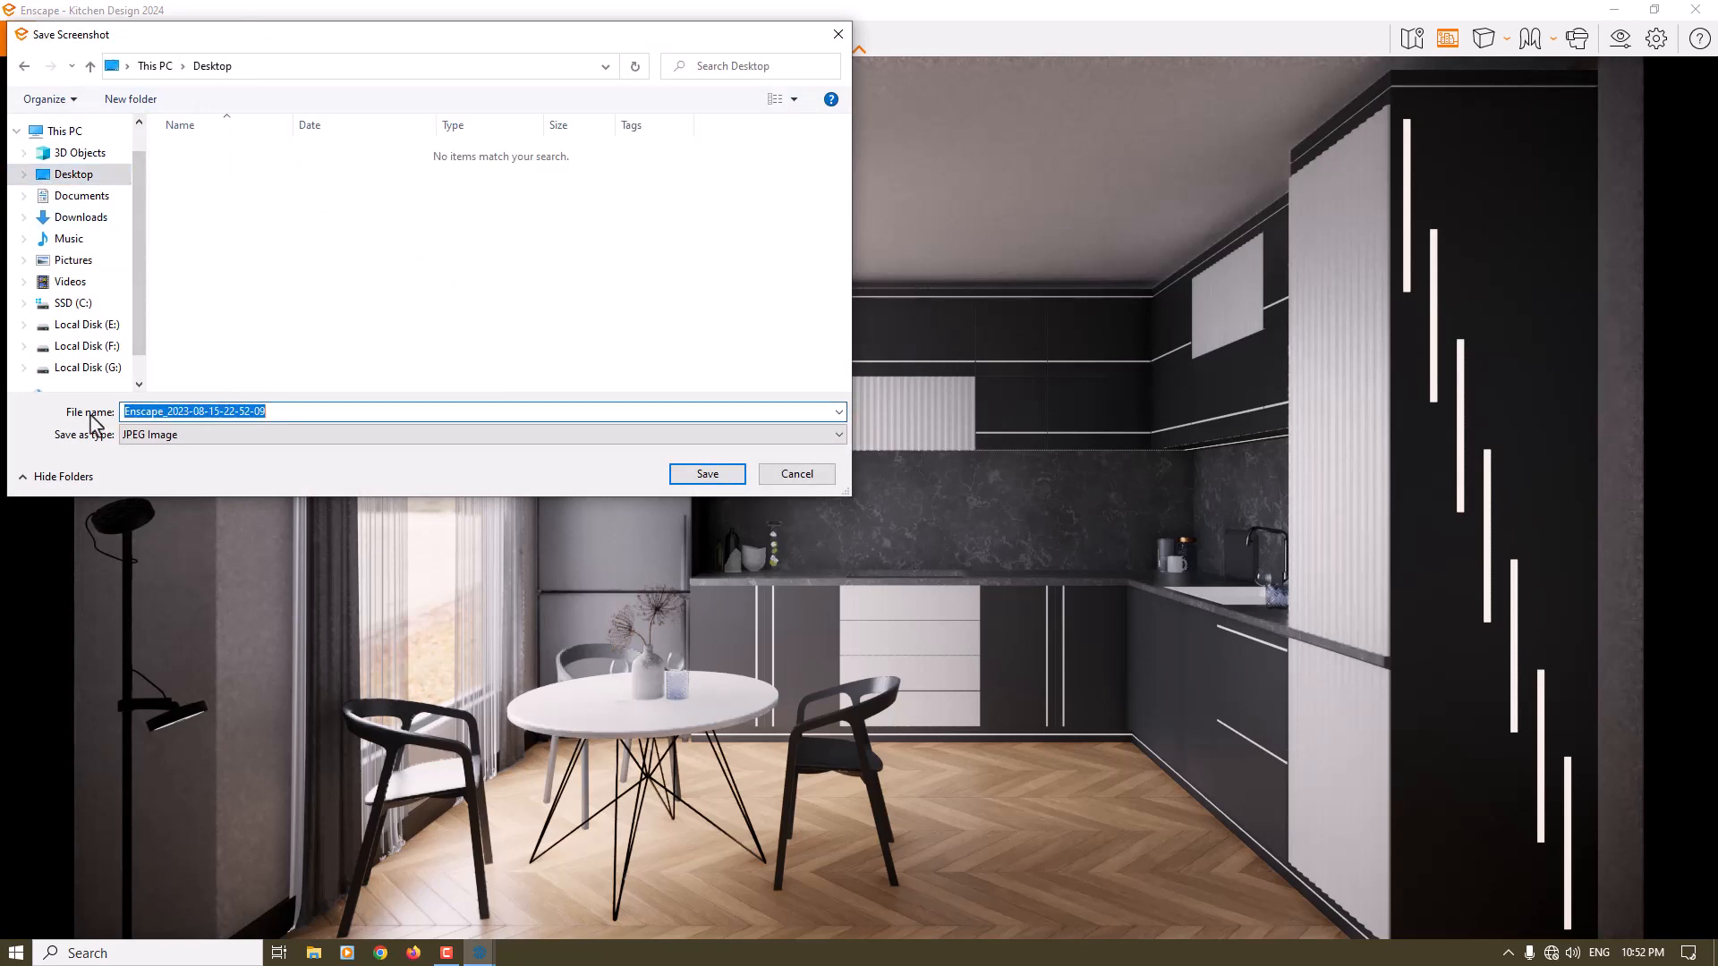
click(706, 474)
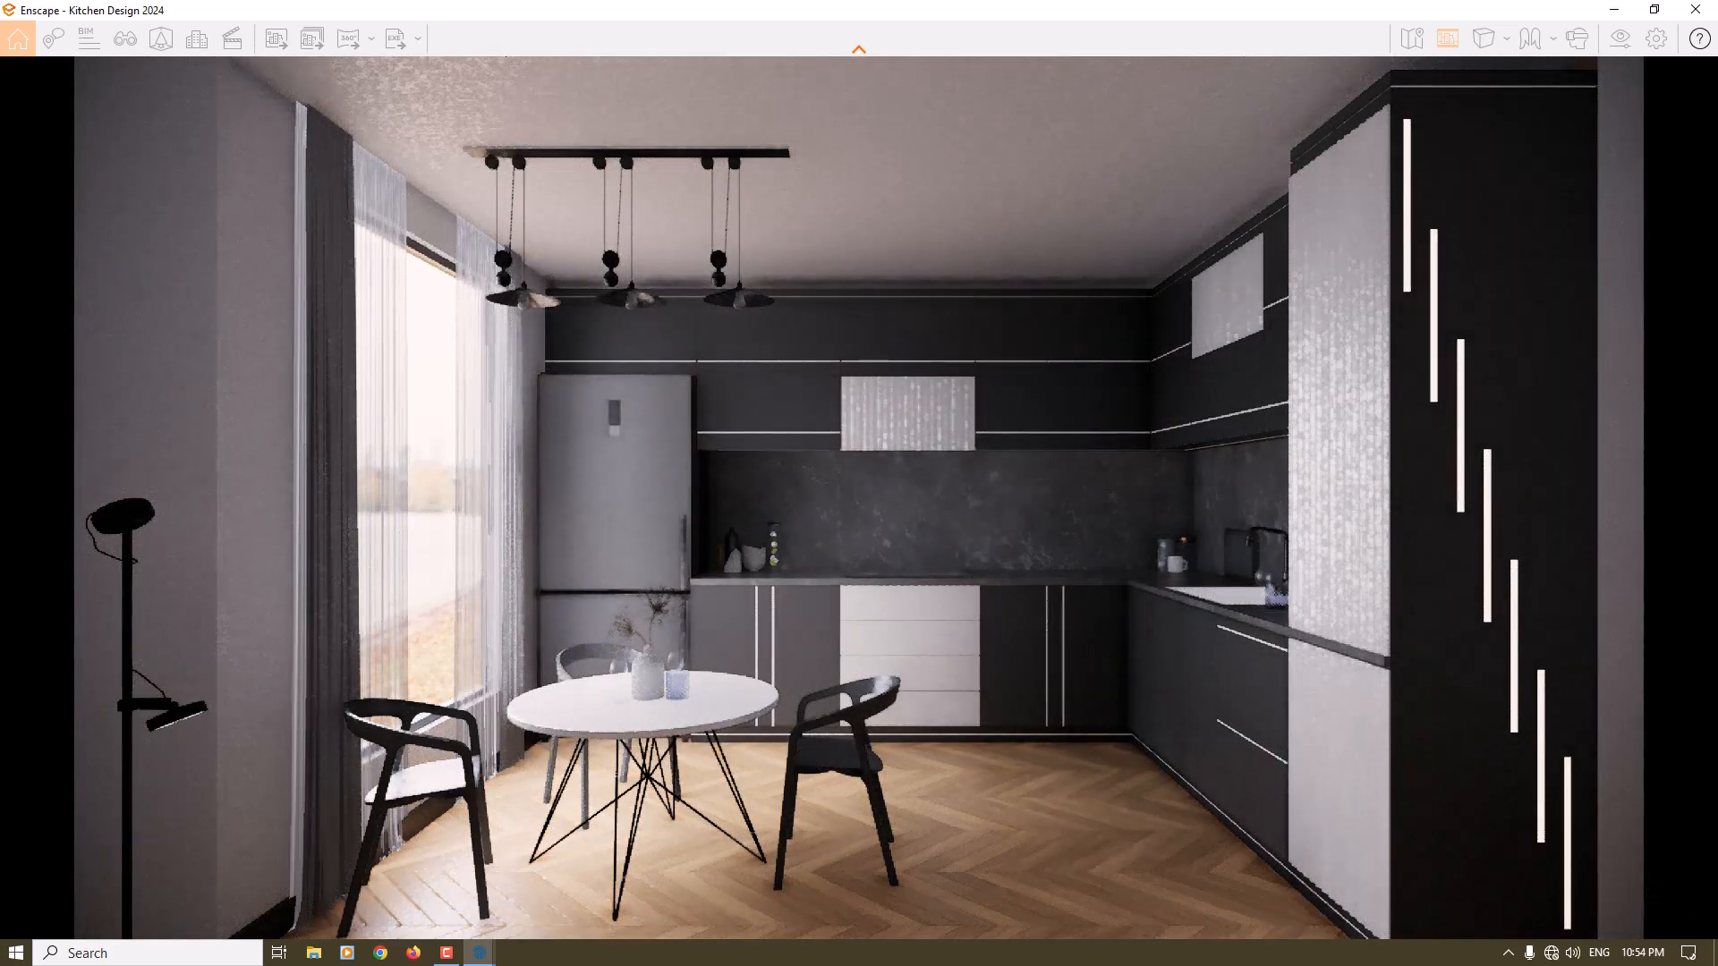
- Open the saved render from the Windows desktop, examine the cabinets, backsplash and floor up close, and close the image
click(1715, 958)
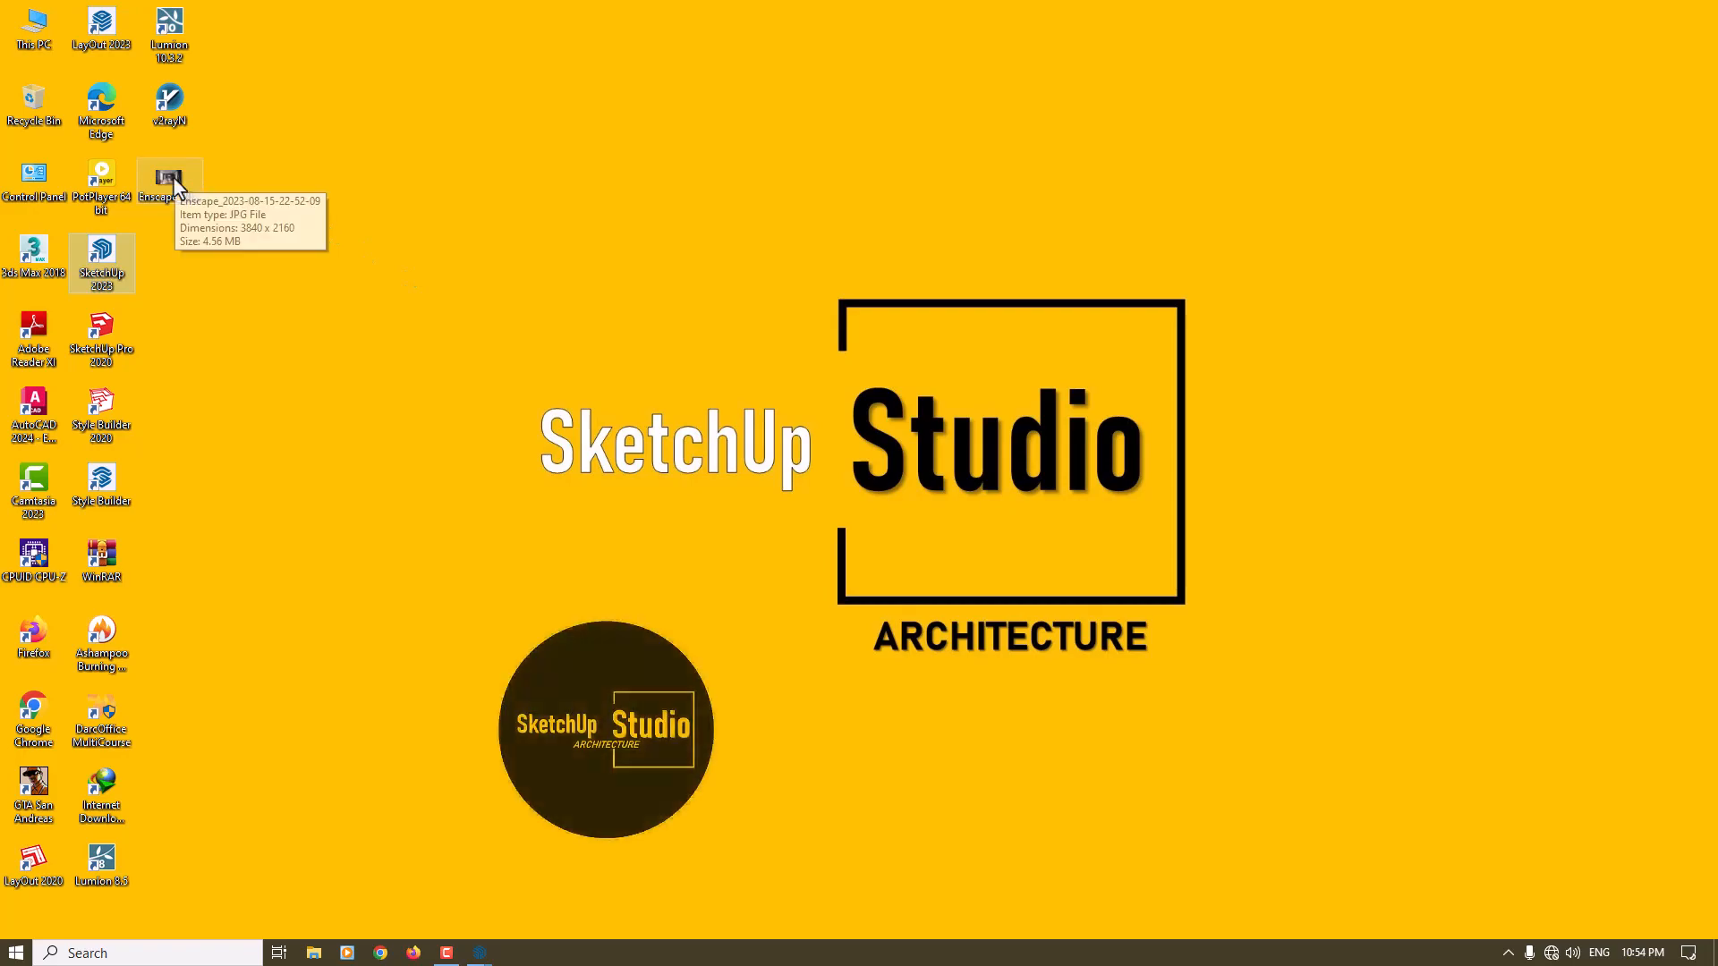
double_click(174, 176)
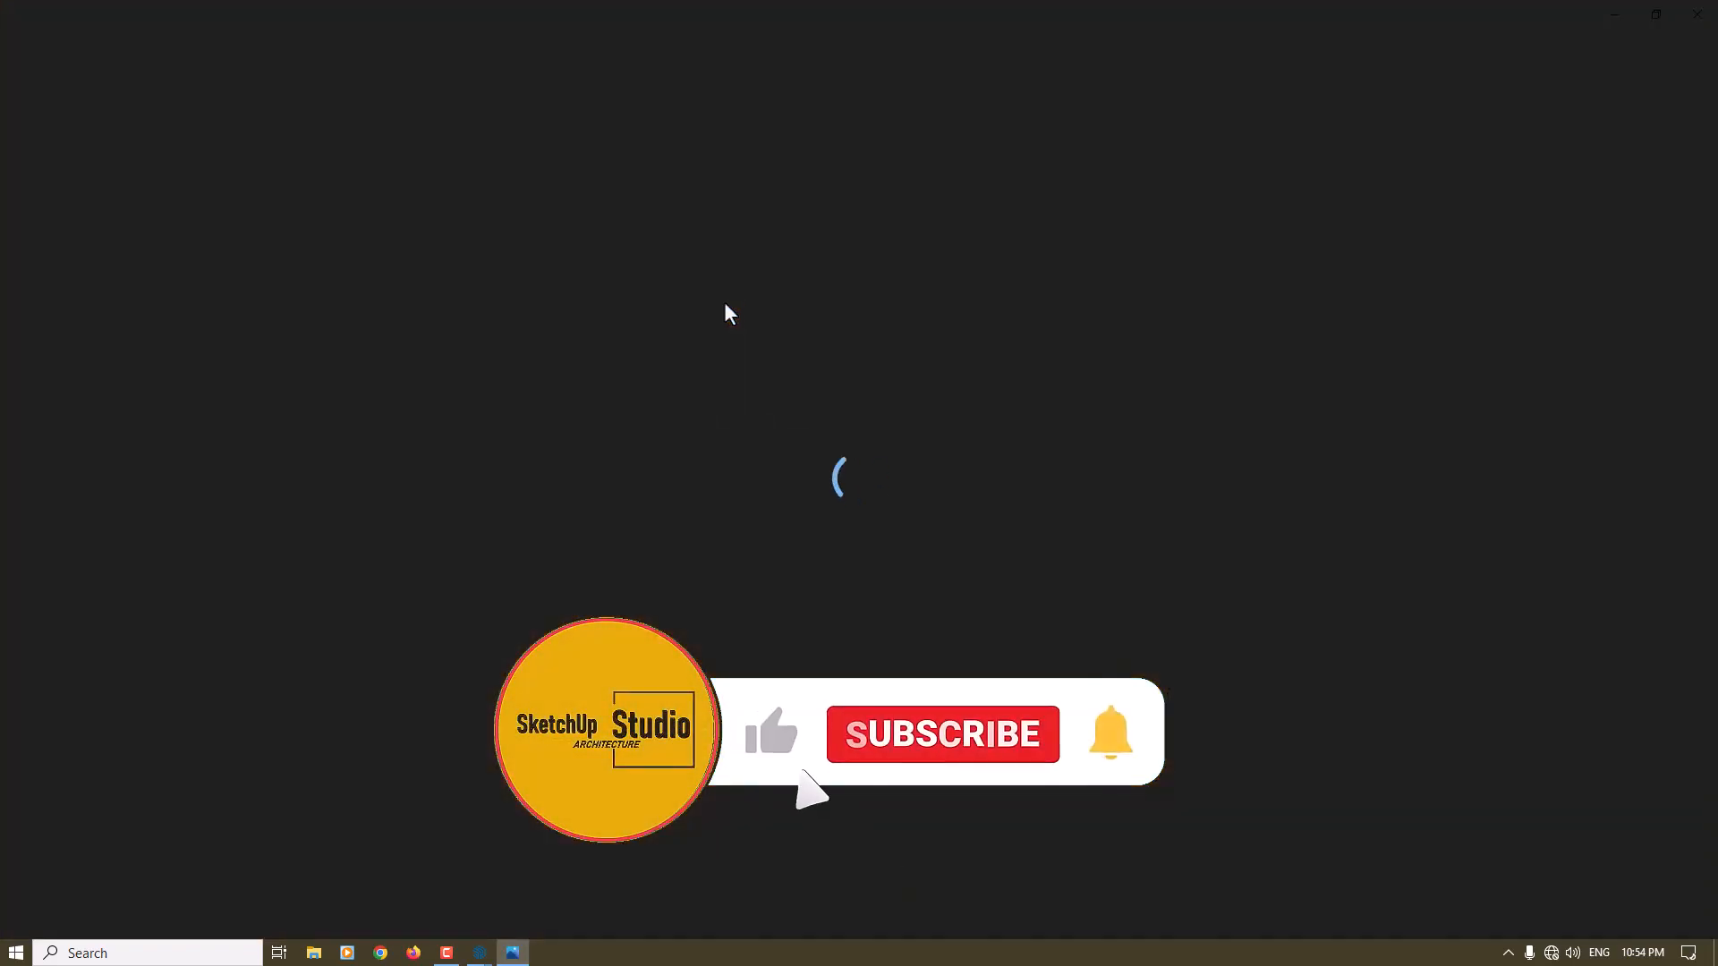
scroll(651, 543, down, 5)
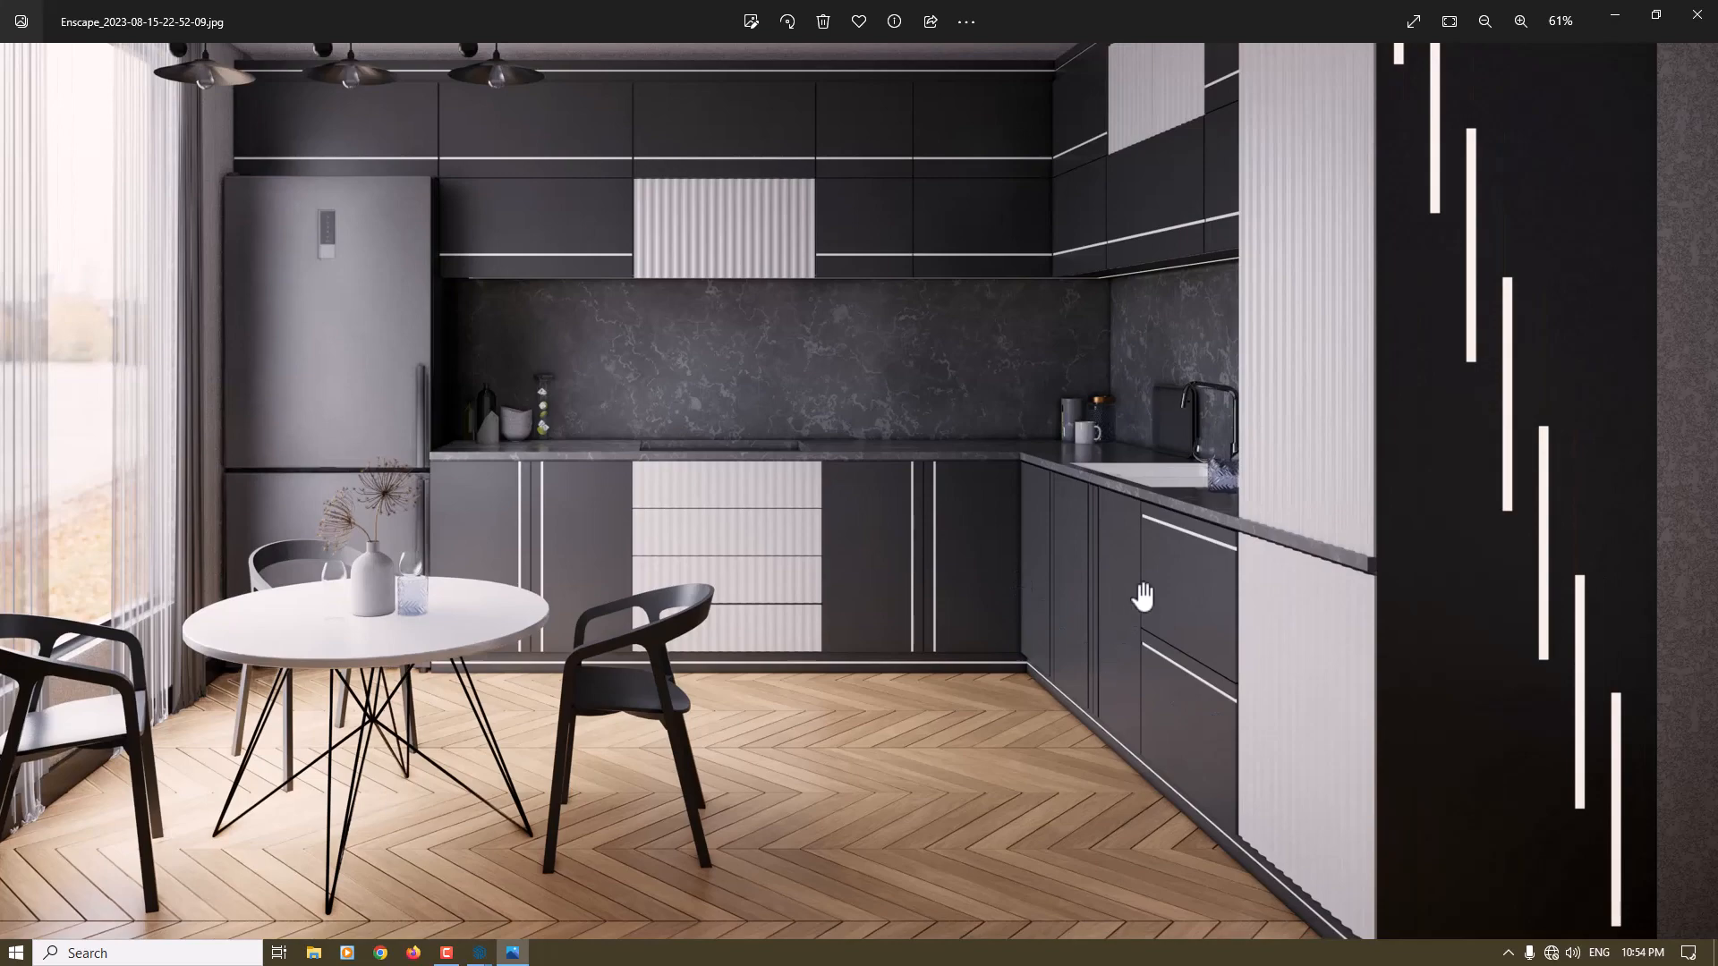
scroll(1139, 499, up, 5)
scroll(590, 357, down, 4)
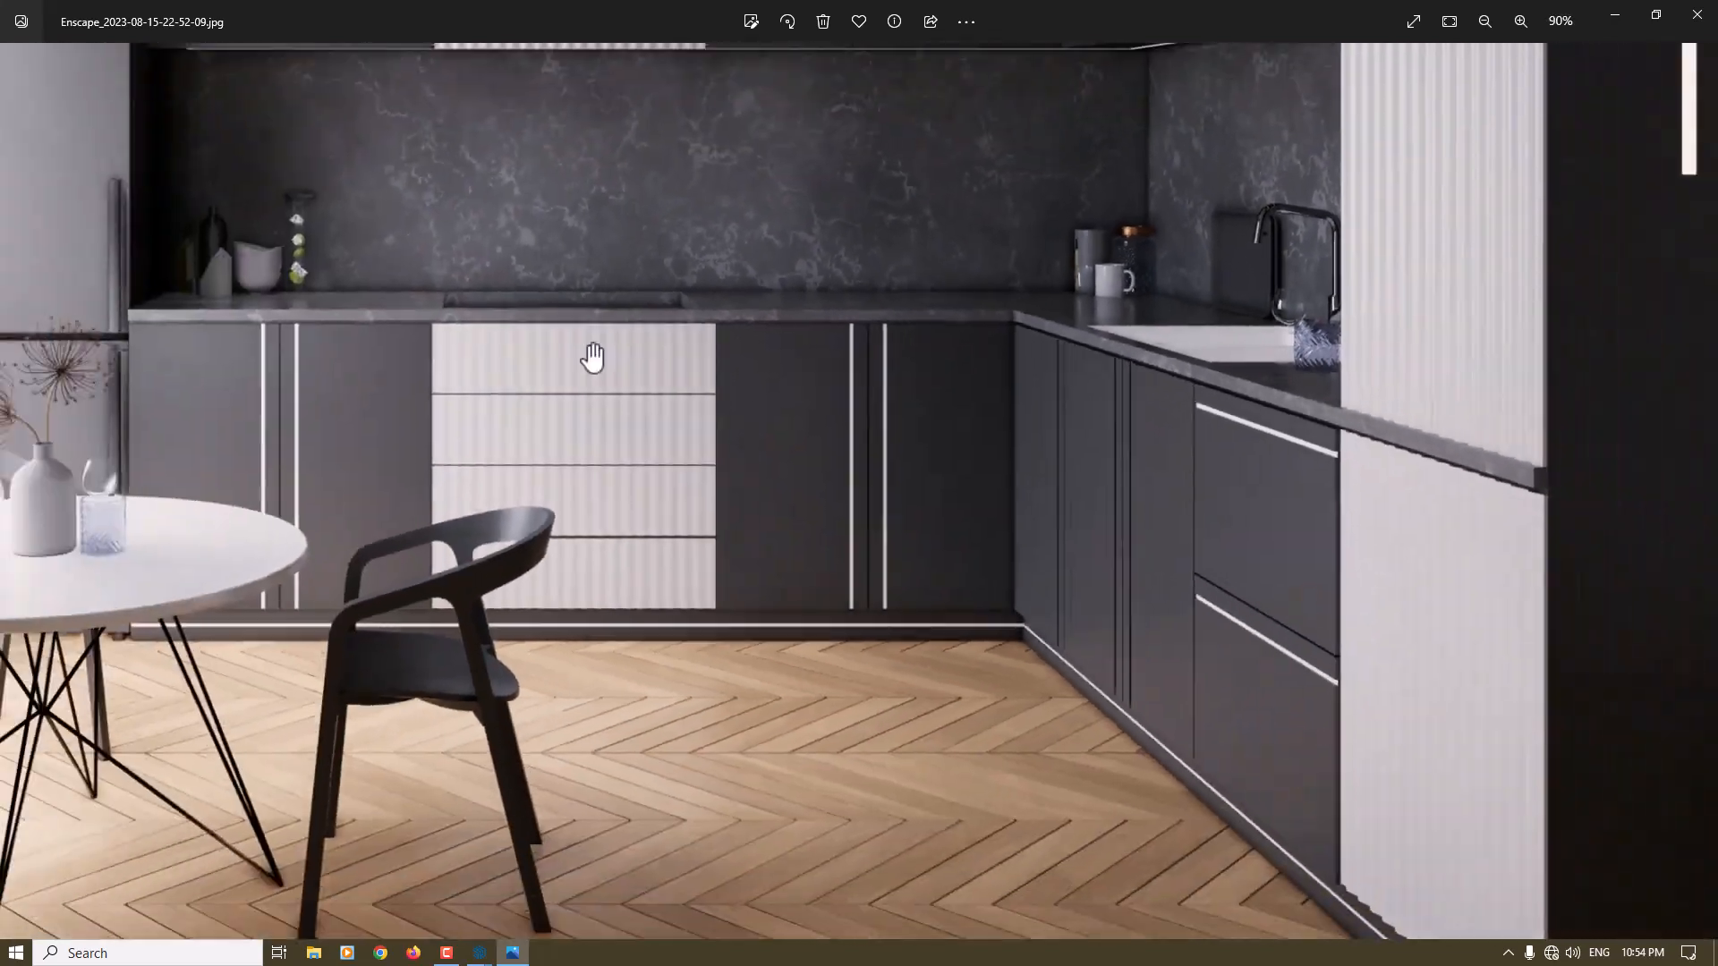
scroll(564, 349, up, 4)
scroll(702, 410, down, 5)
scroll(1199, 413, down, 3)
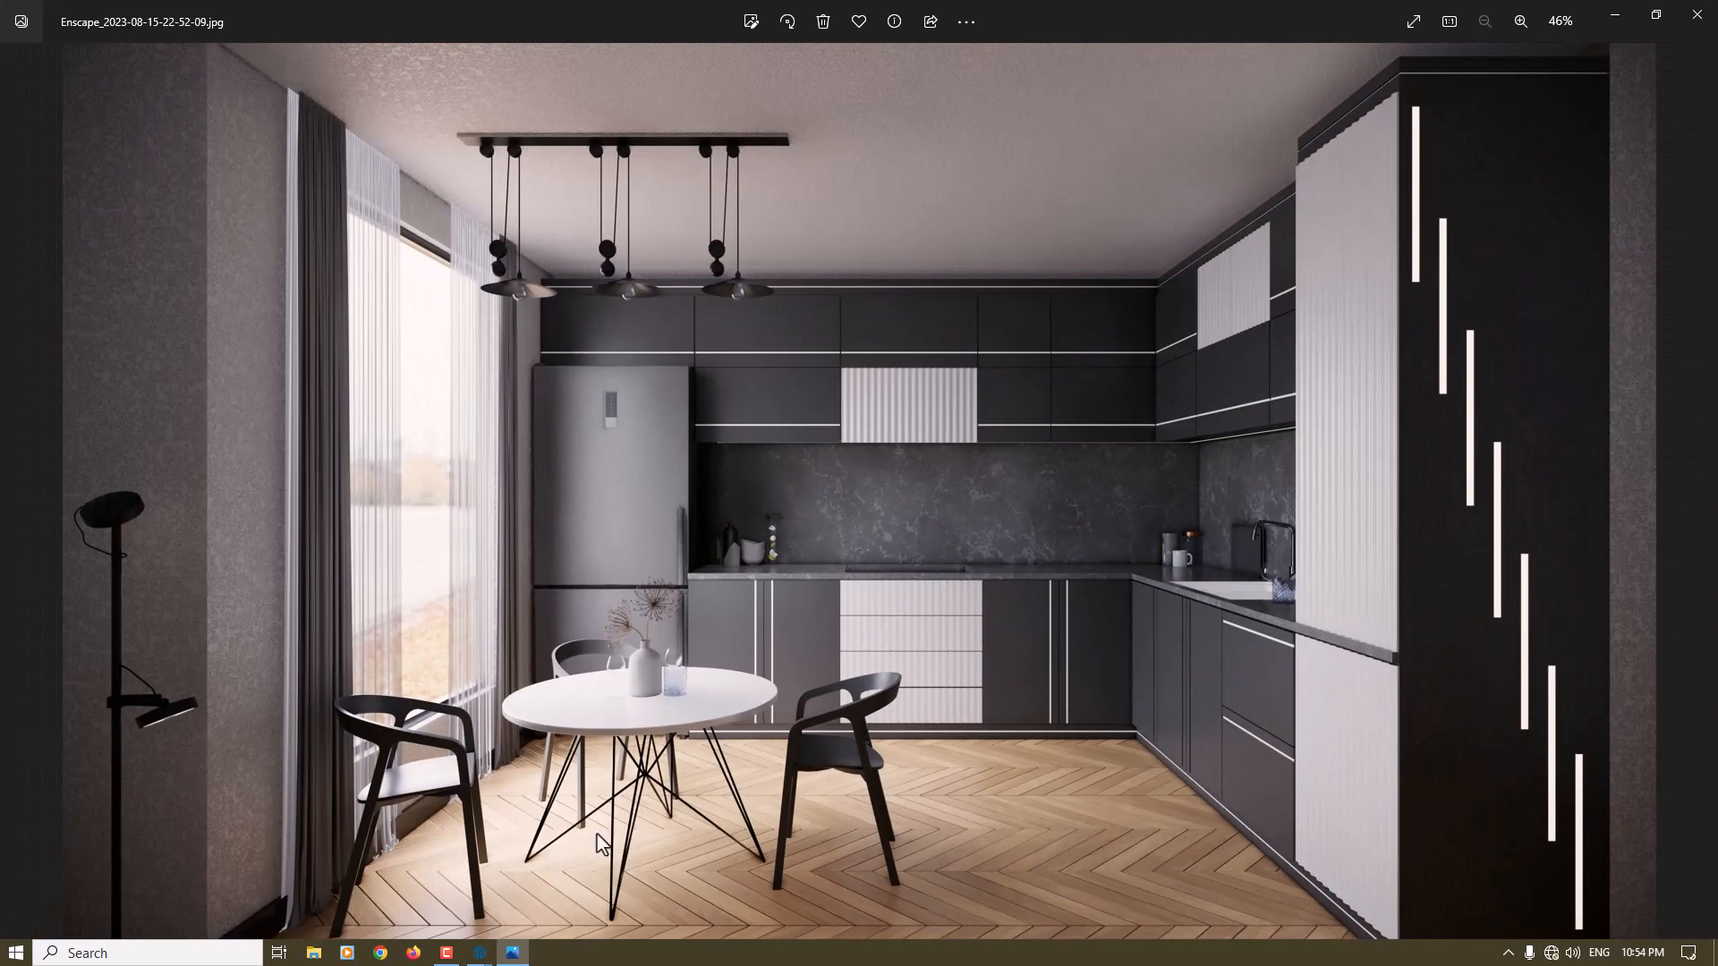
click(1698, 15)
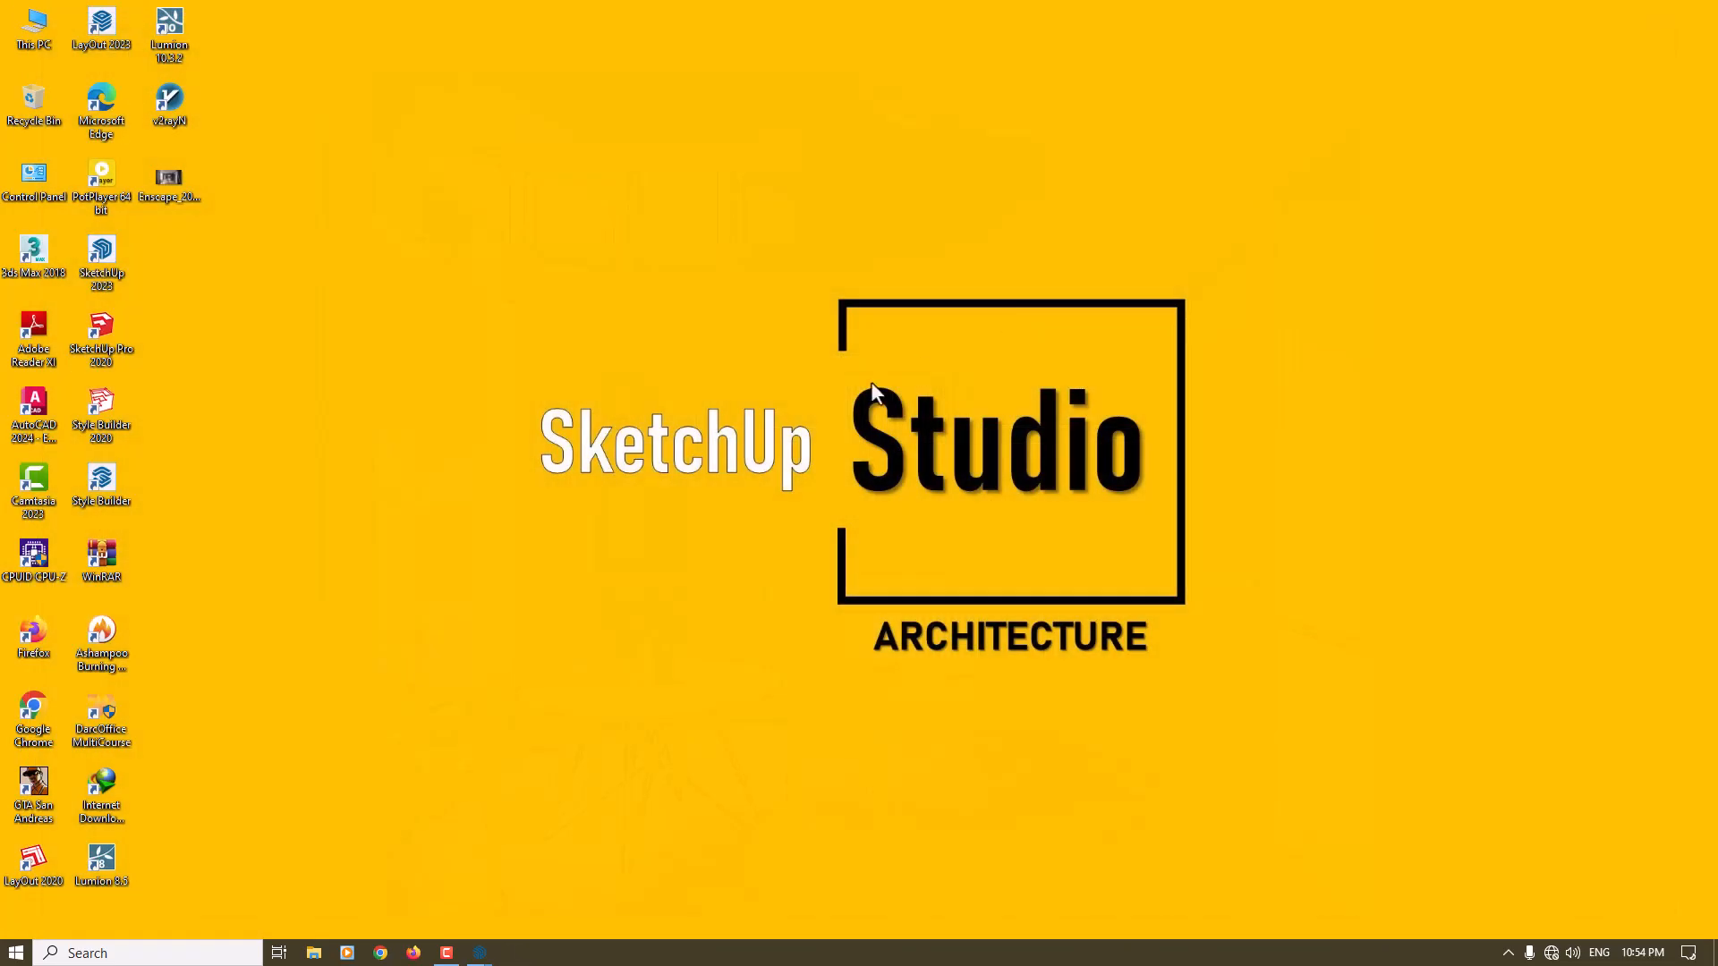
- Switch back to the Enscape render window, reopen the visual settings and expand the preset list
mouse_move(479, 953)
click(544, 902)
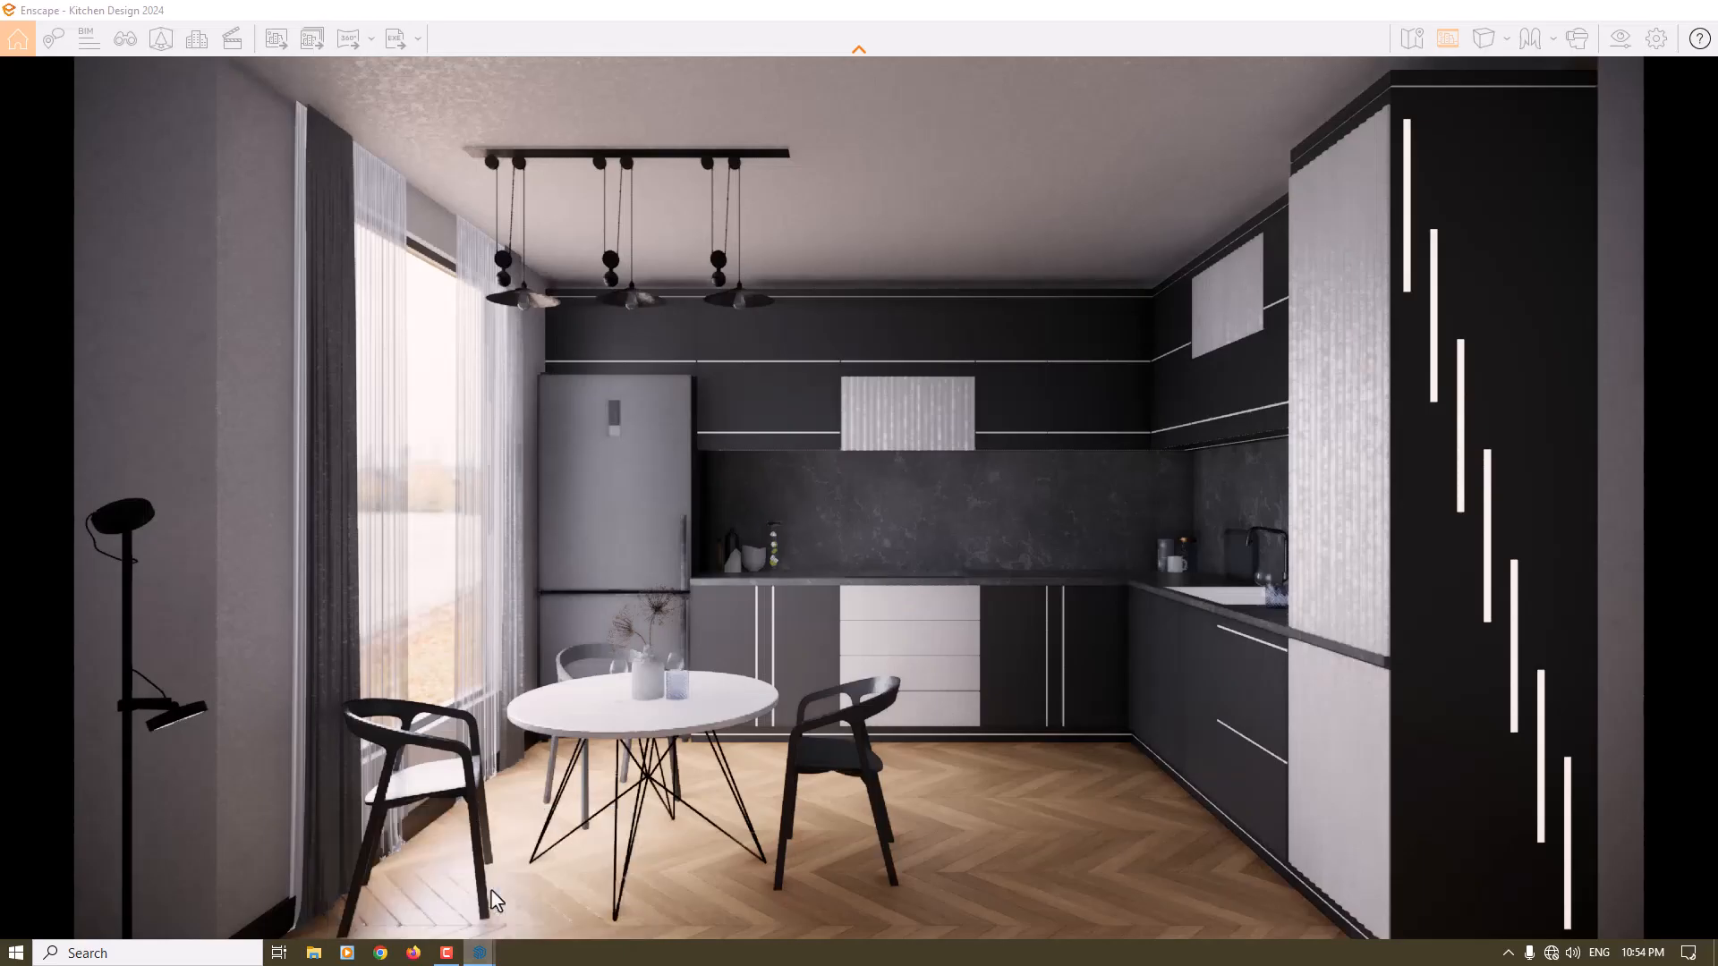
click(1621, 38)
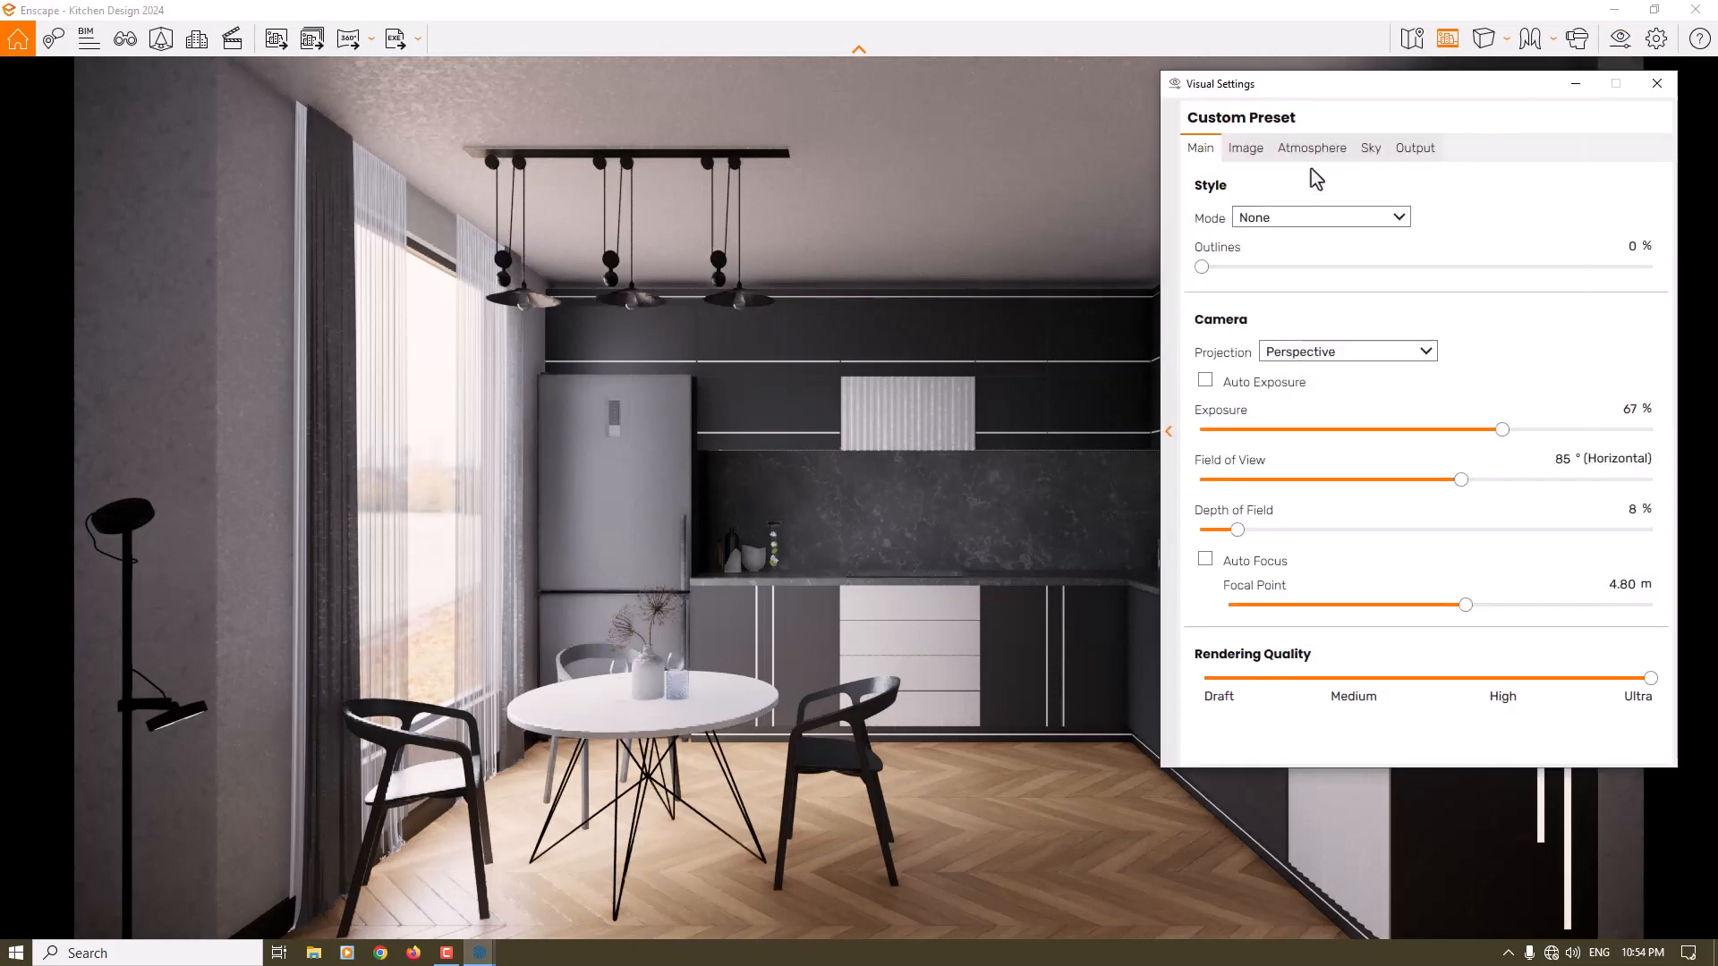
drag(1242, 89, 750, 114)
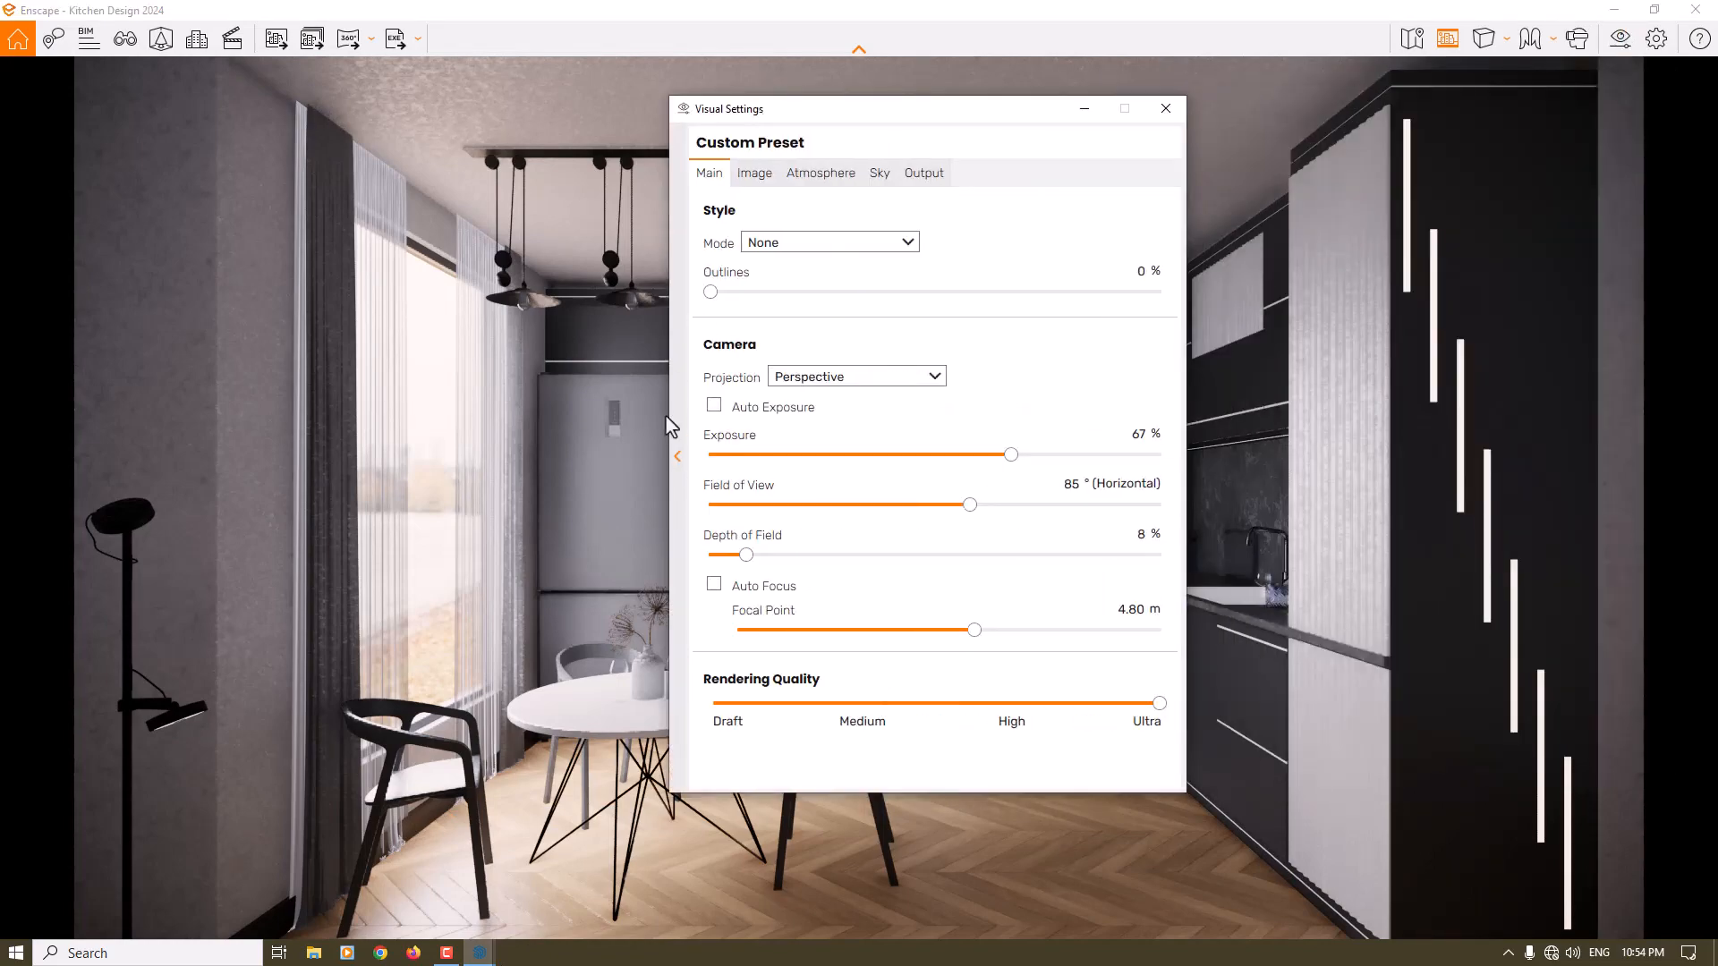
click(1165, 109)
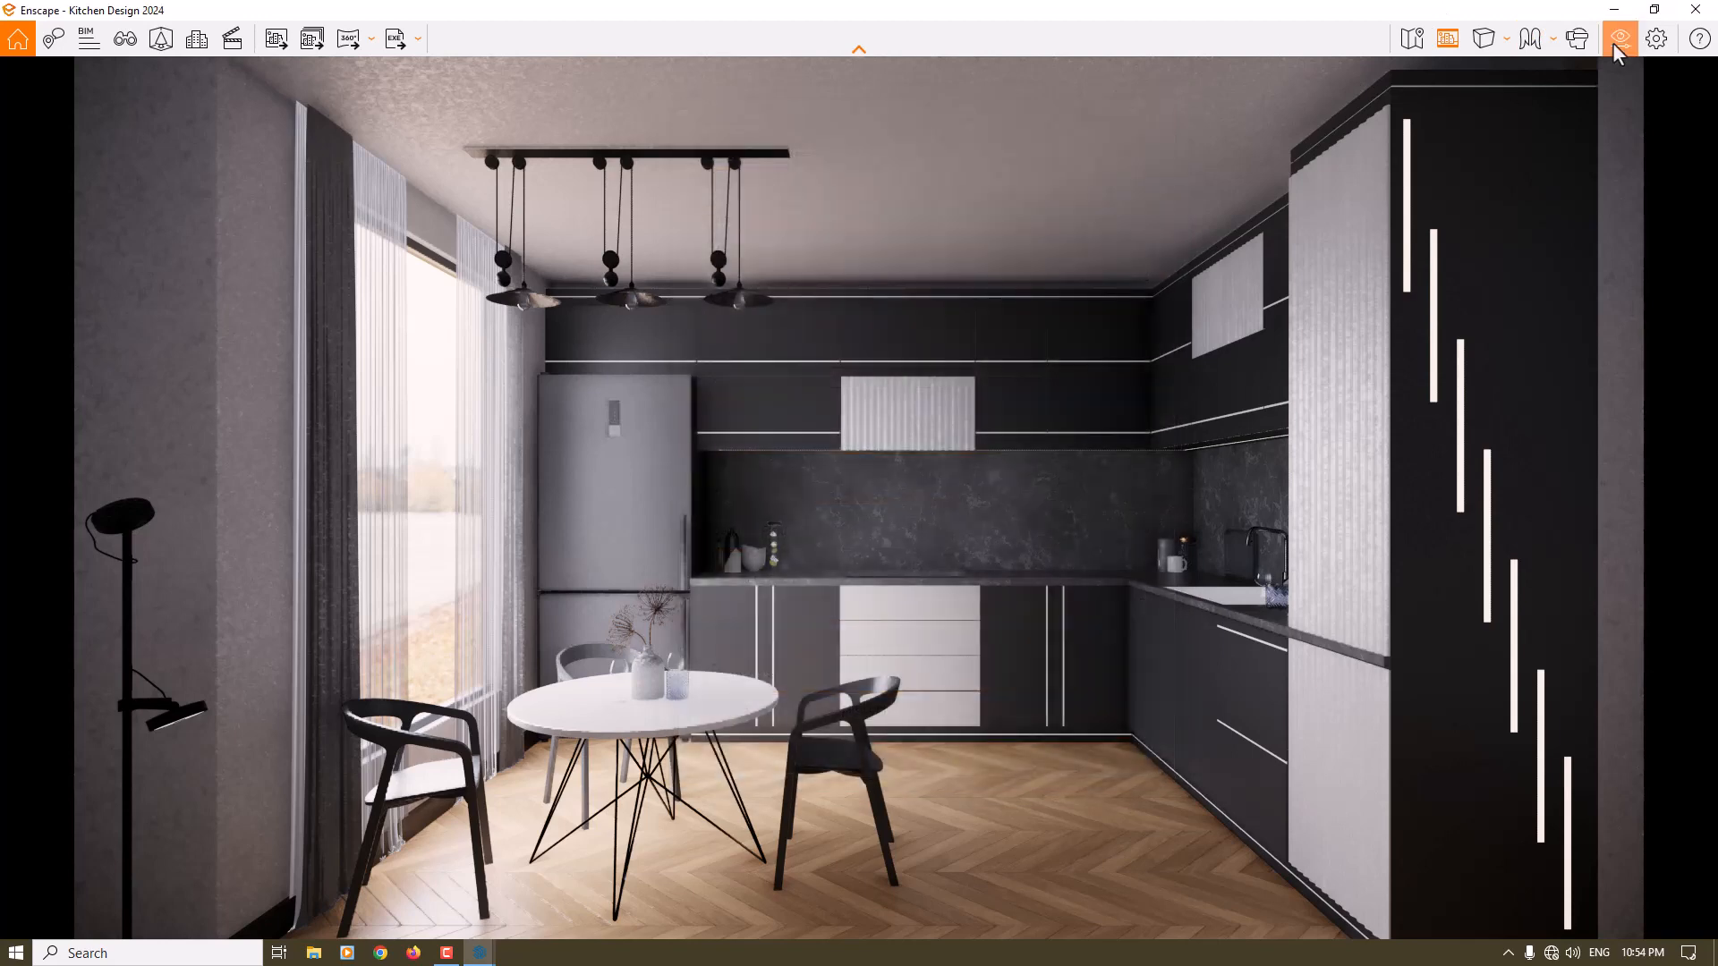
click(1614, 40)
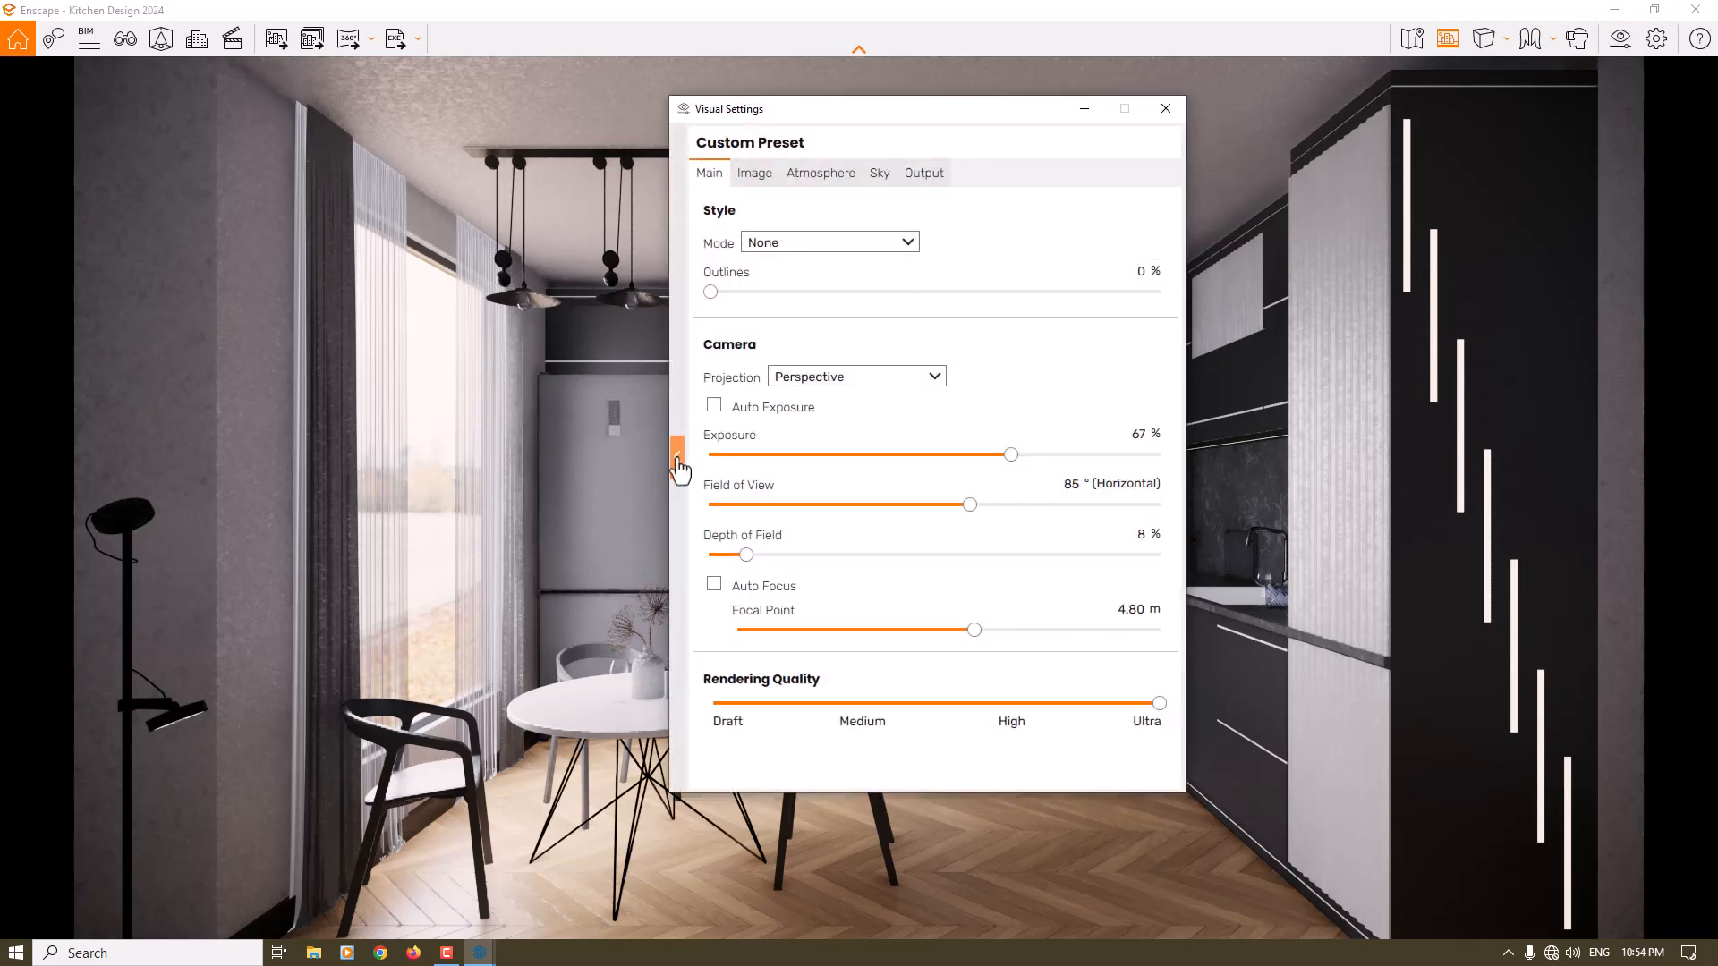
click(677, 456)
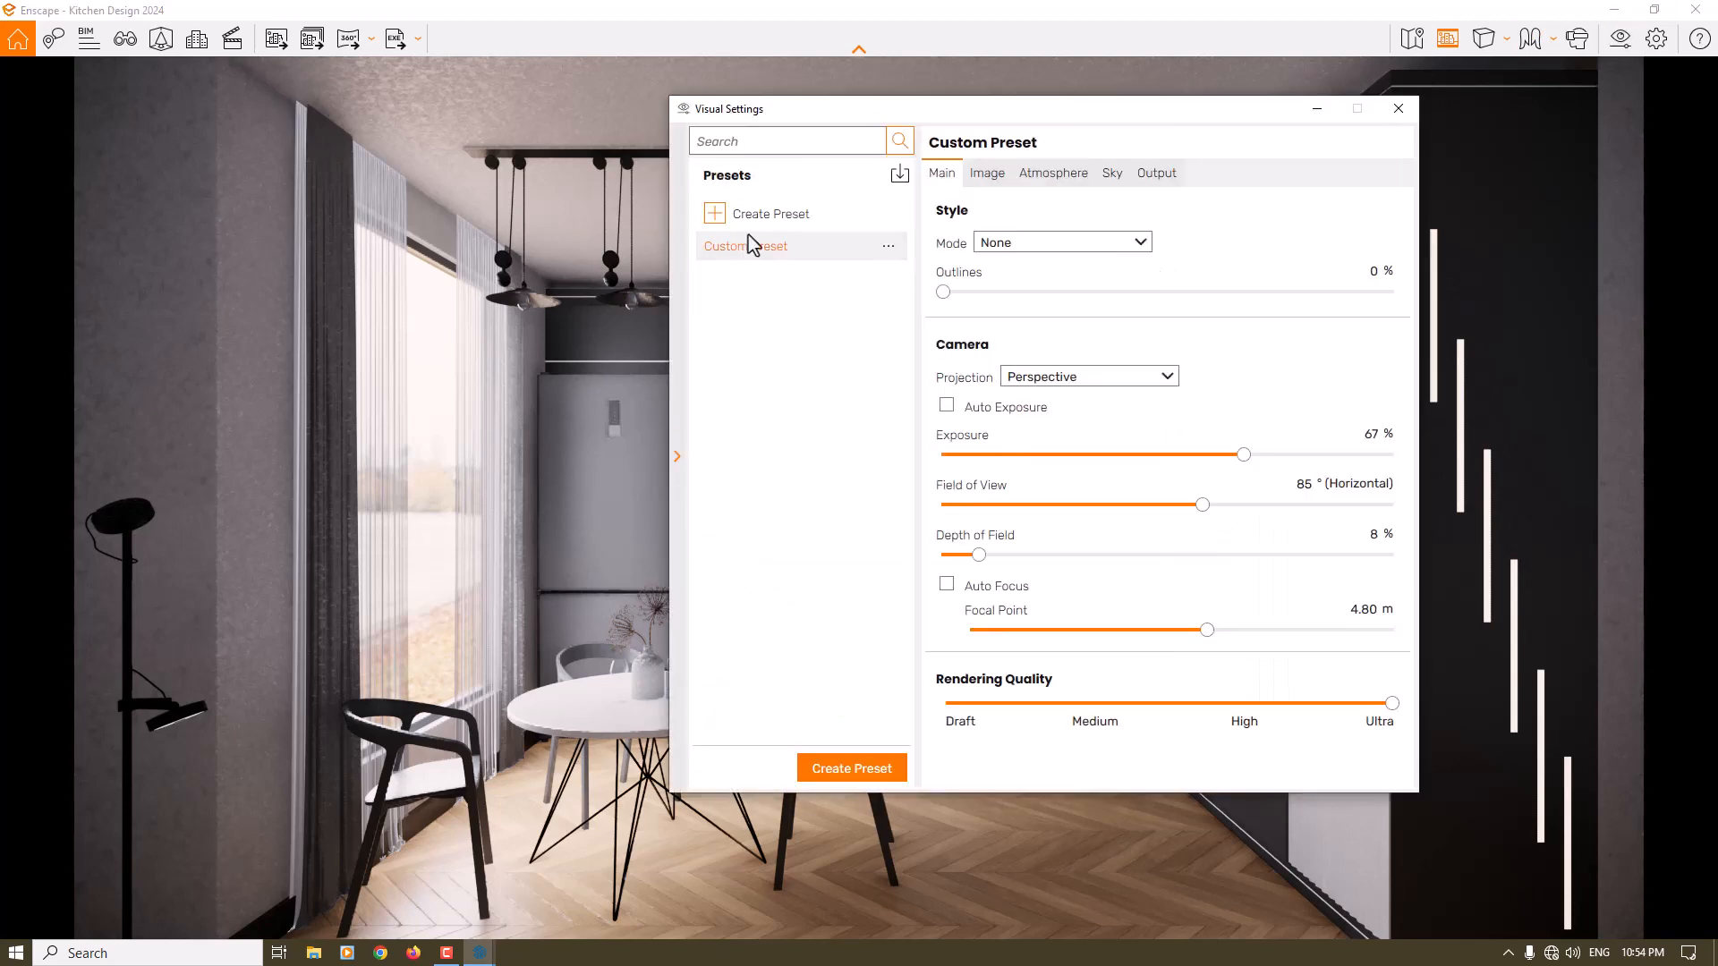
- Save the Custom Preset as a visual settings preset file named "Rainy Setting" on the Desktop and close the visual settings
click(889, 252)
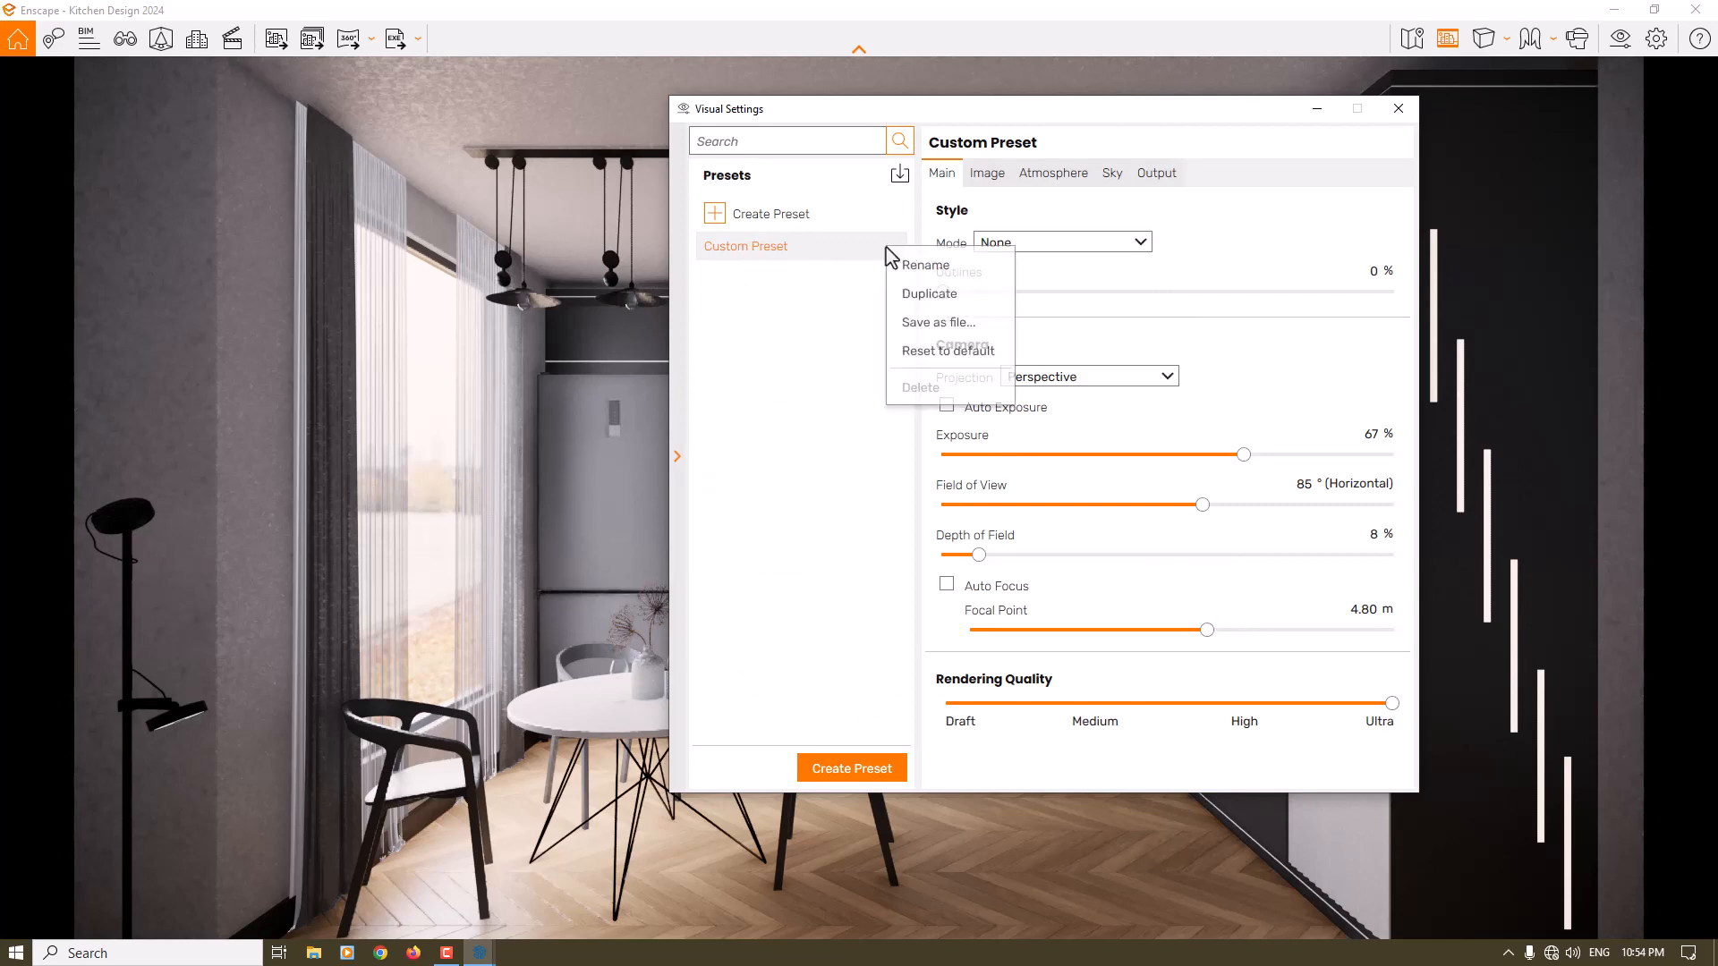
click(931, 324)
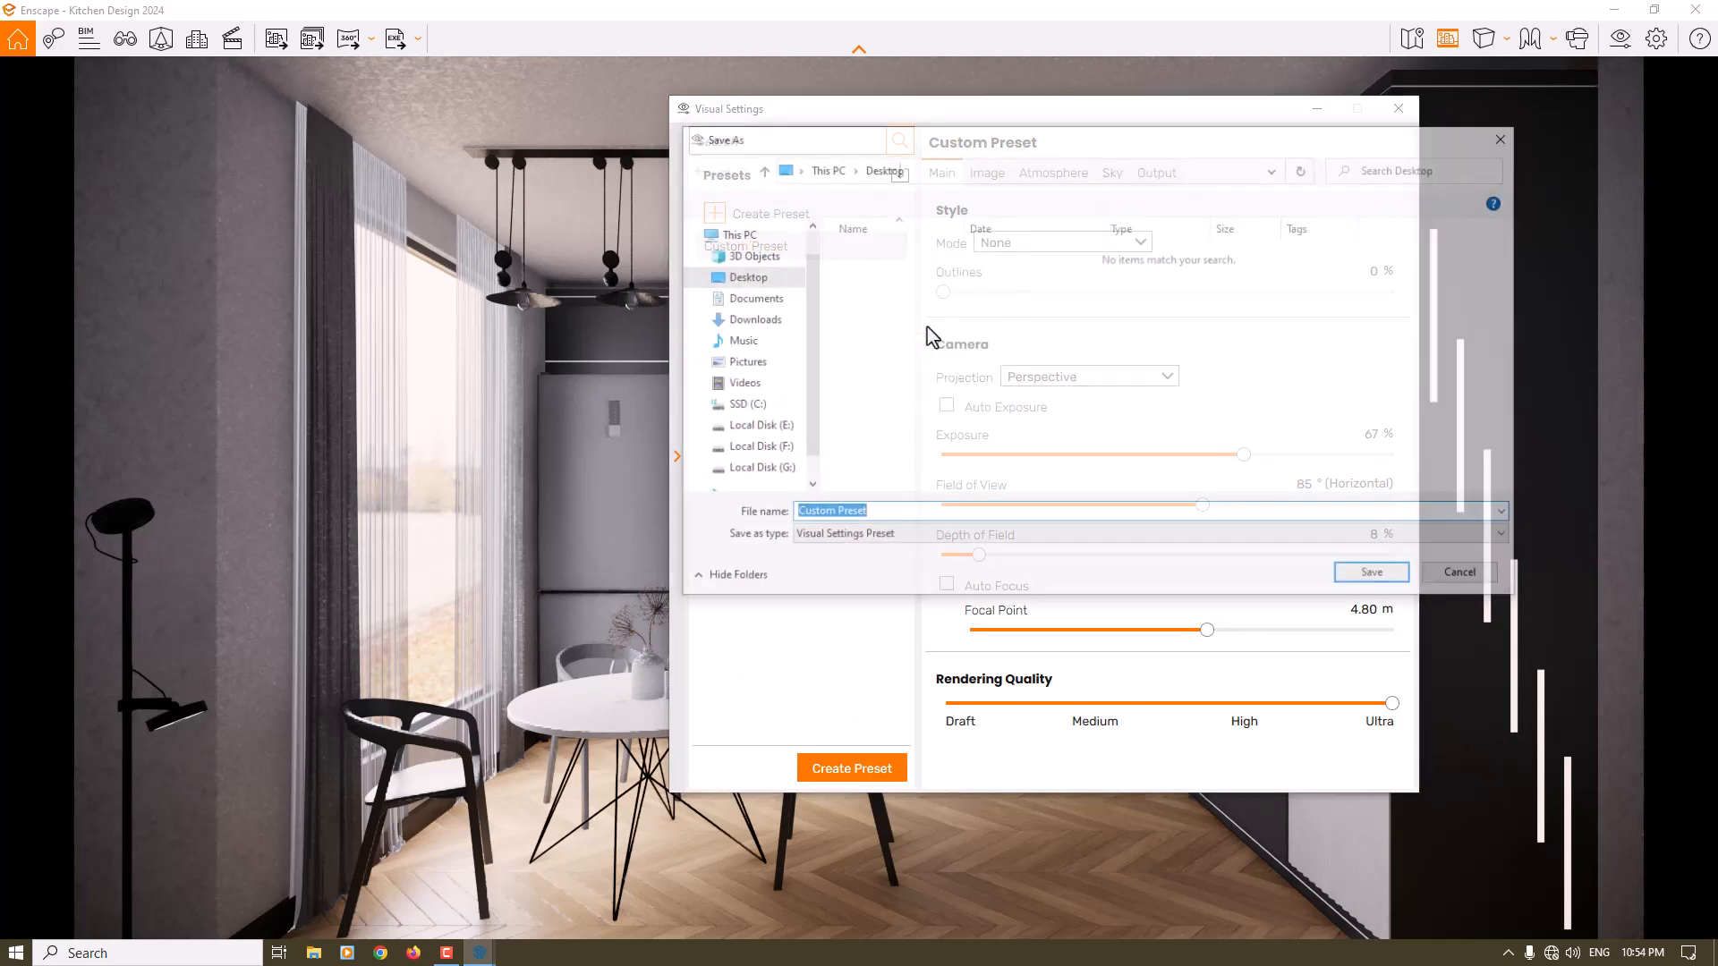
click(881, 516)
drag(881, 516, 787, 513)
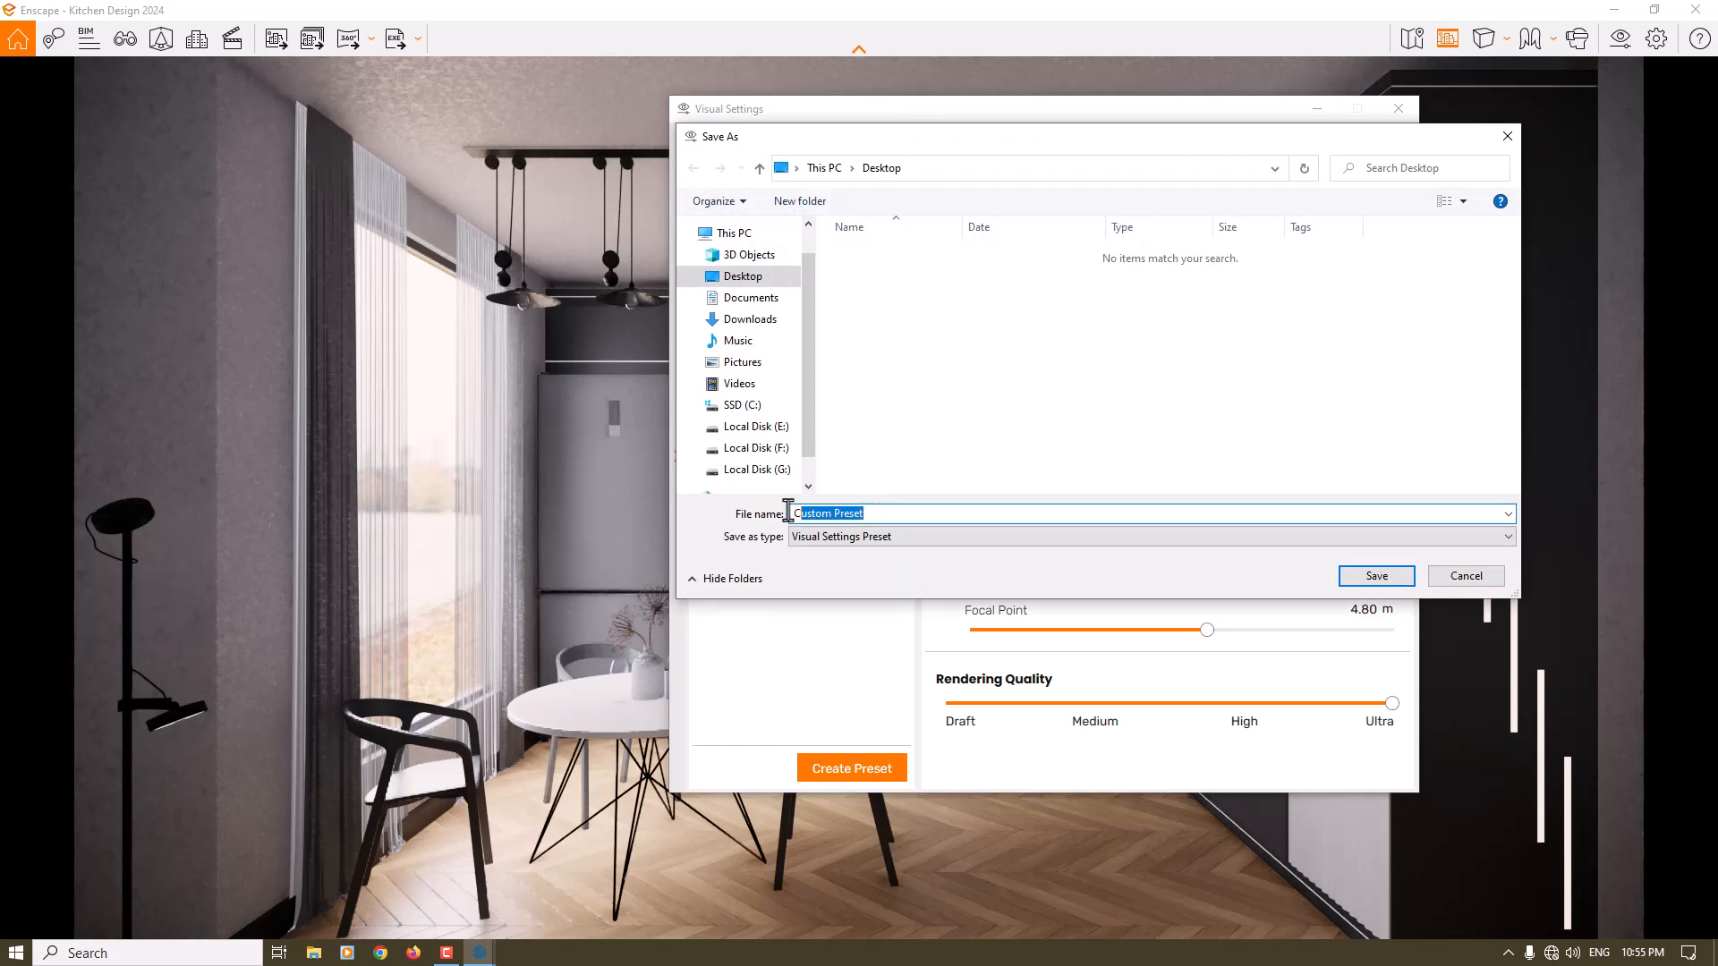
text(rAlNY)
key(BackSpace)
key(BackSpace)
key(BackSpace)
key(BackSpace)
key(BackSpace)
text(Rainy Setting)
click(1364, 582)
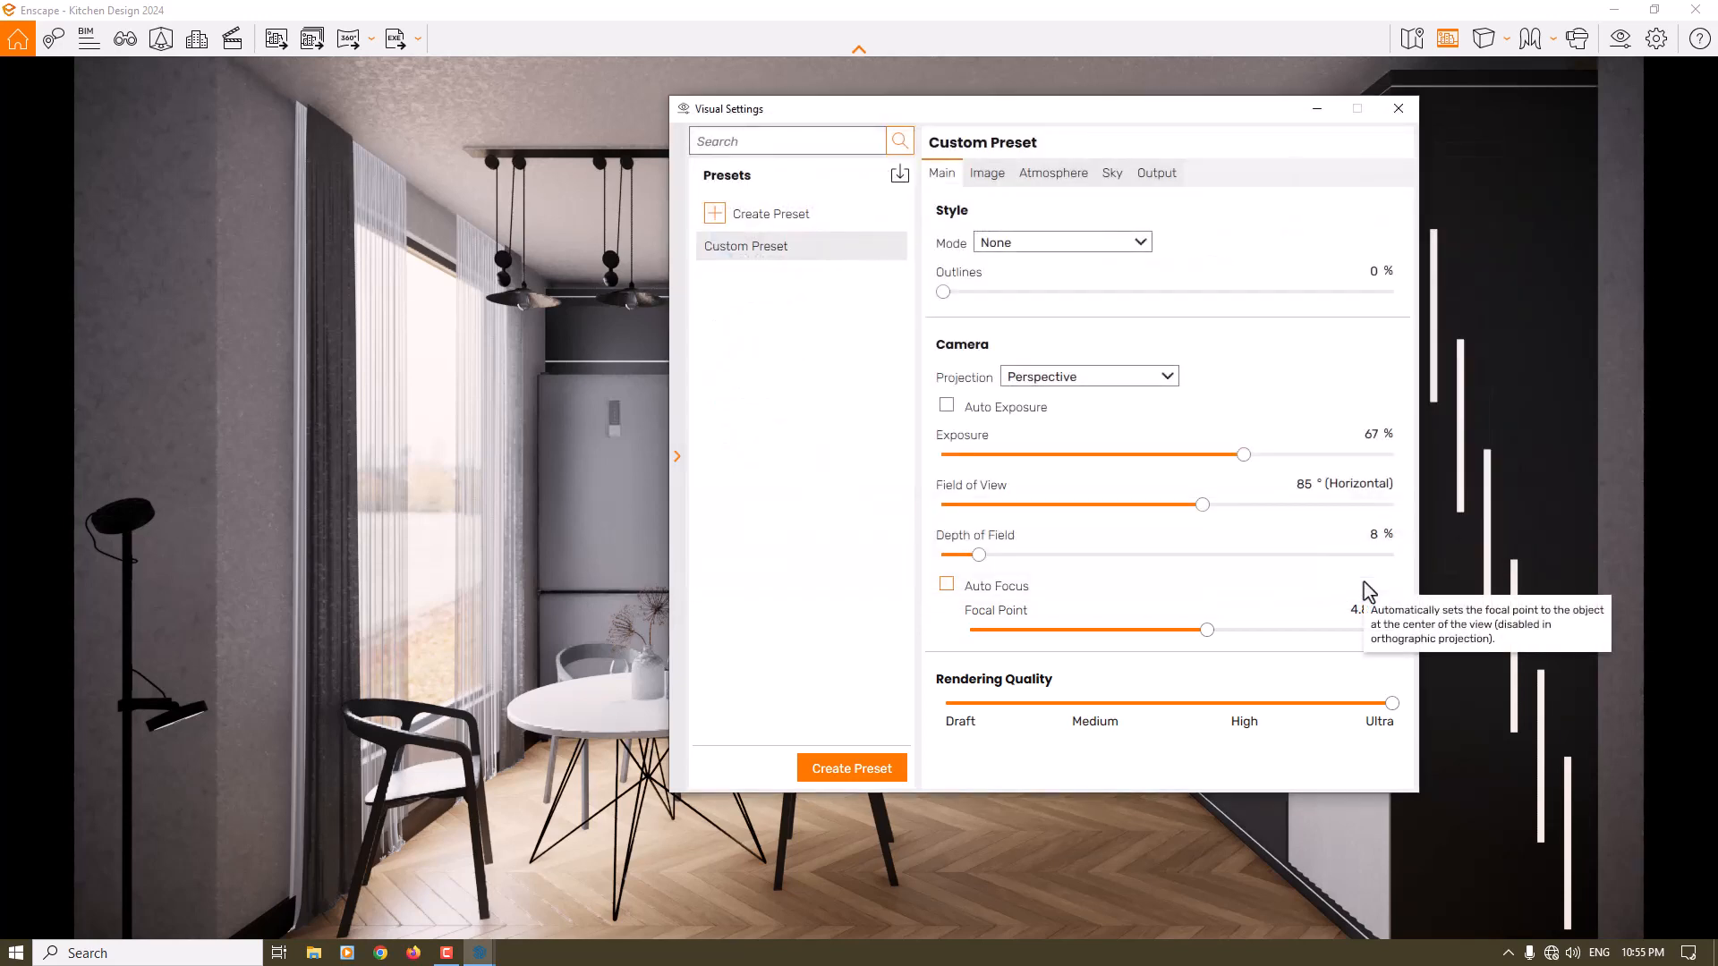
click(1399, 108)
click(1697, 9)
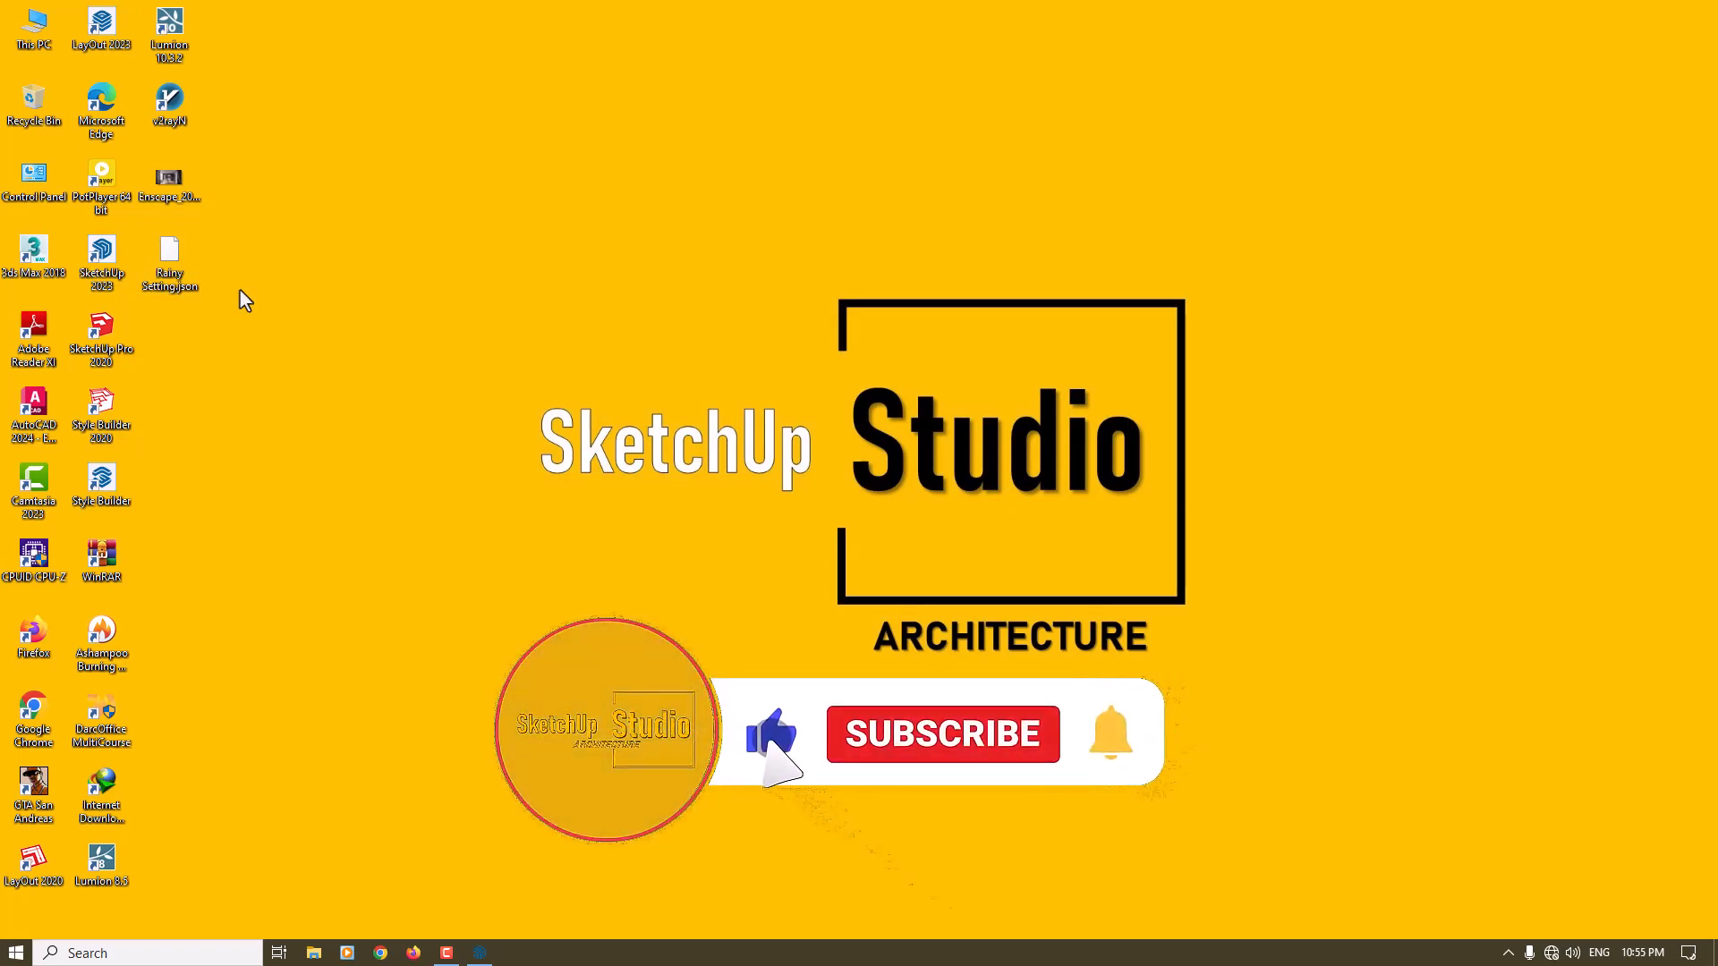
double_click(192, 188)
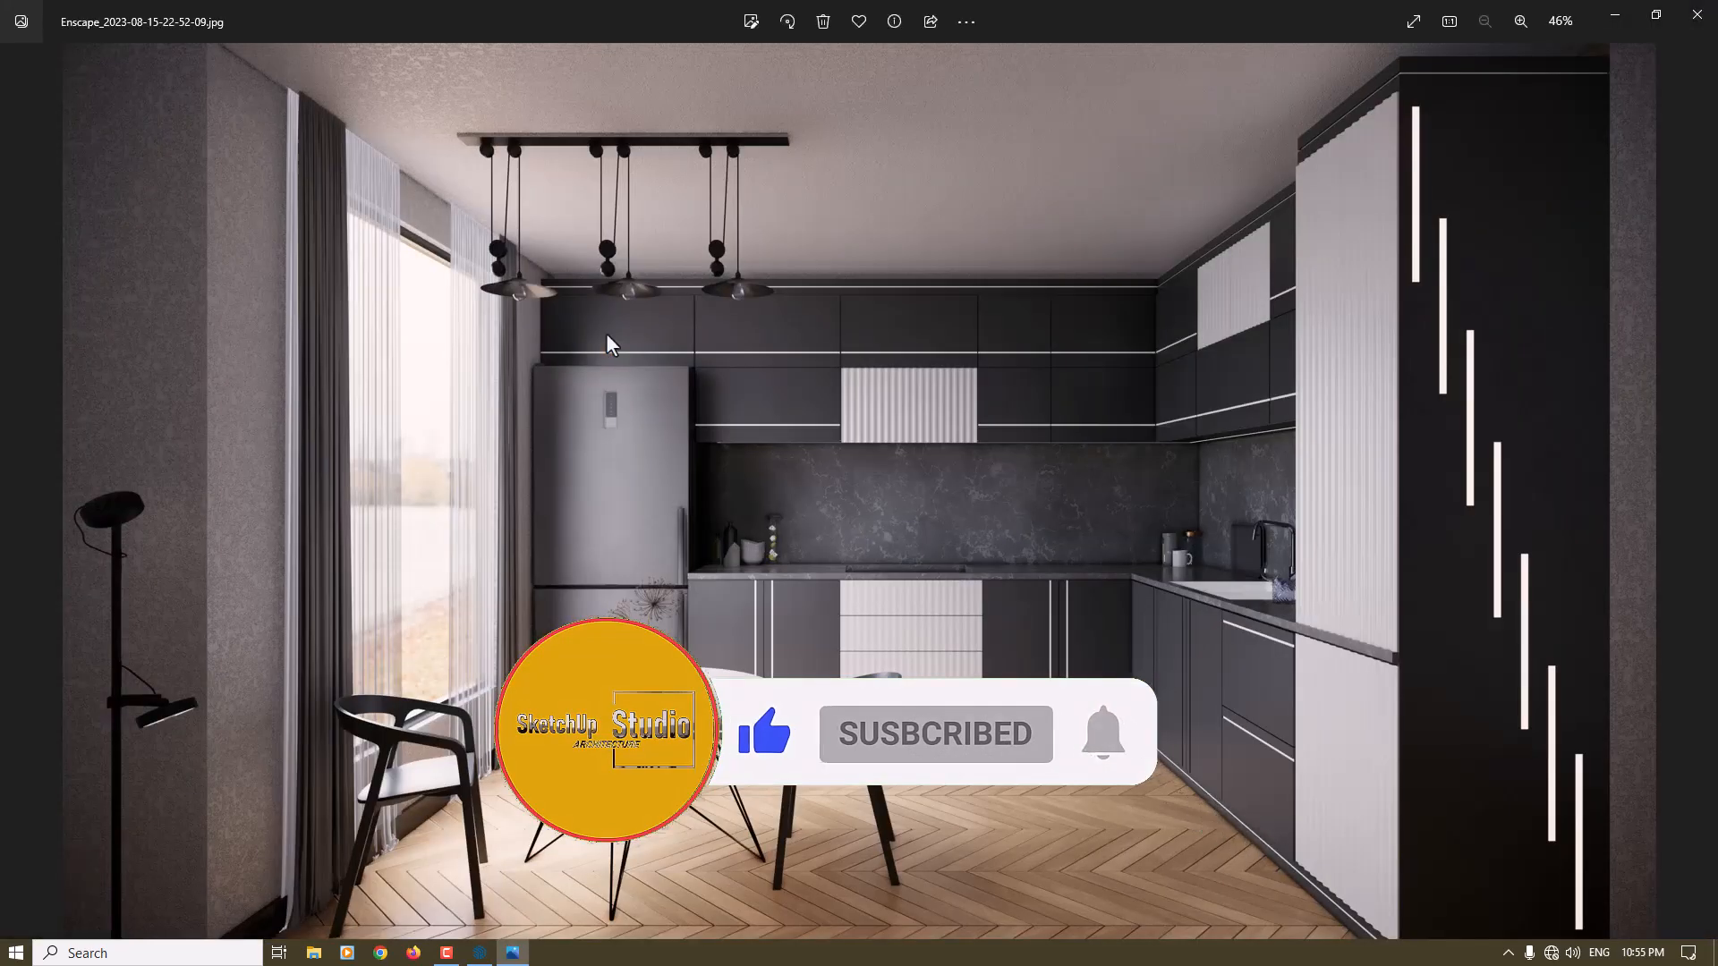